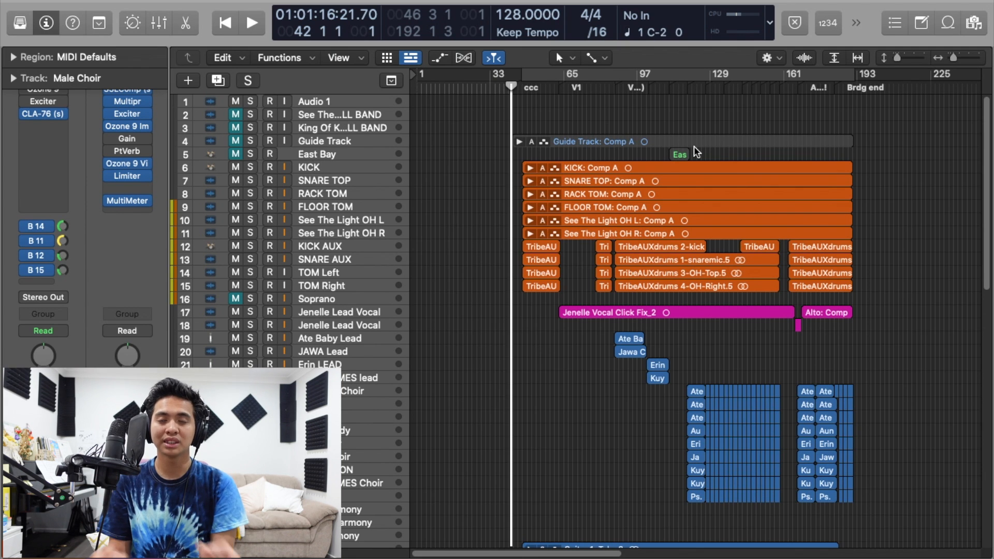
Step: Turn on the cycle range from bar 46 and play the full mix from its beginning
scroll(695, 147, down, 3)
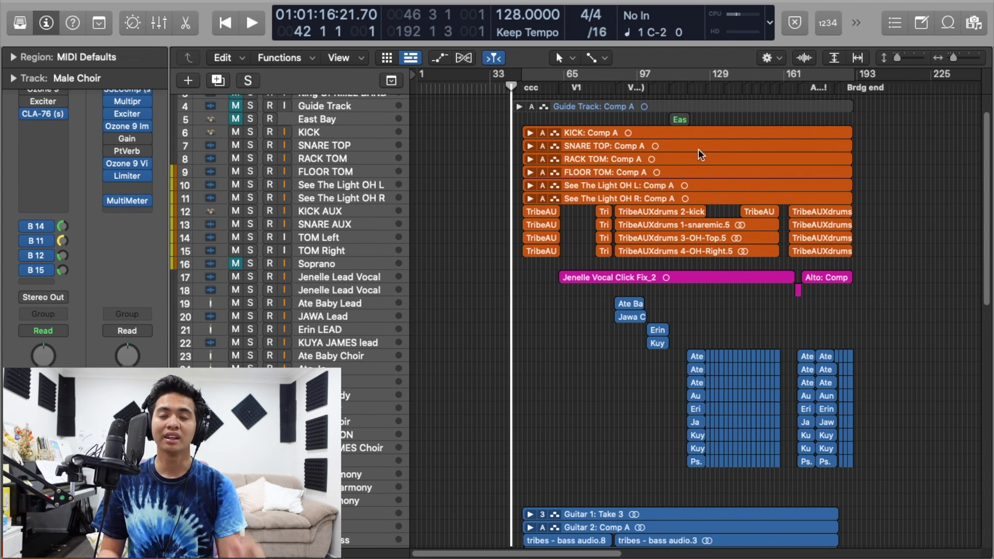
scroll(697, 150, down, 3)
scroll(700, 182, down, 8)
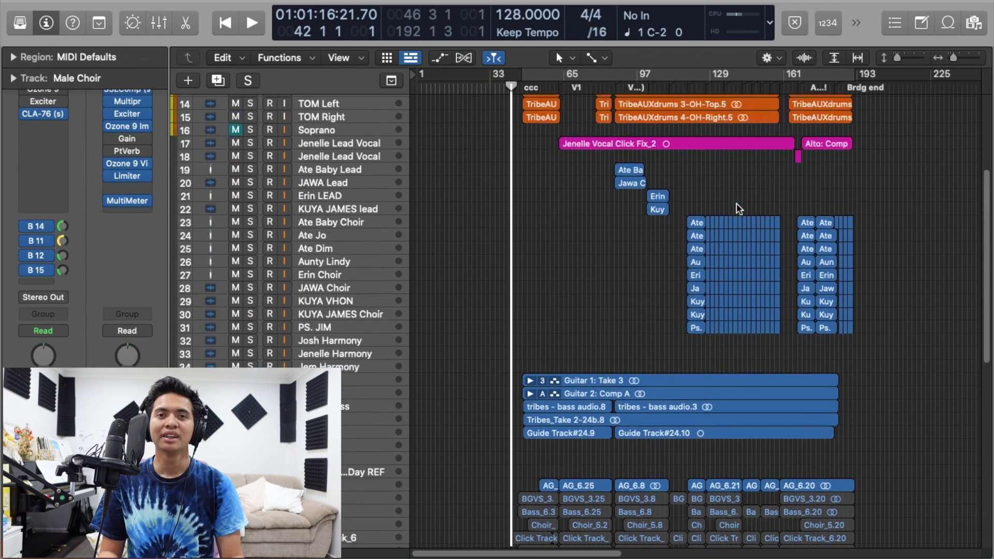
scroll(737, 203, up, 13)
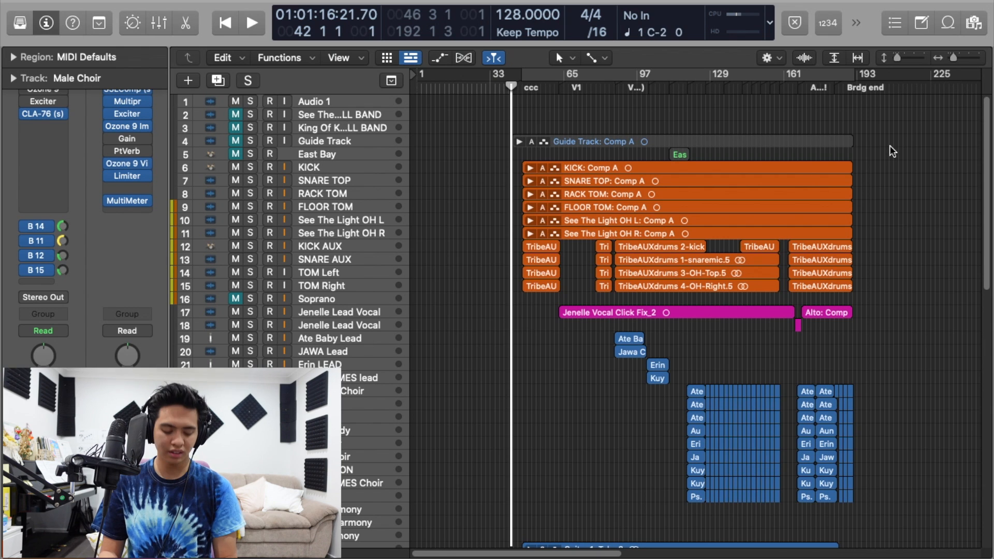
key(c)
key(space)
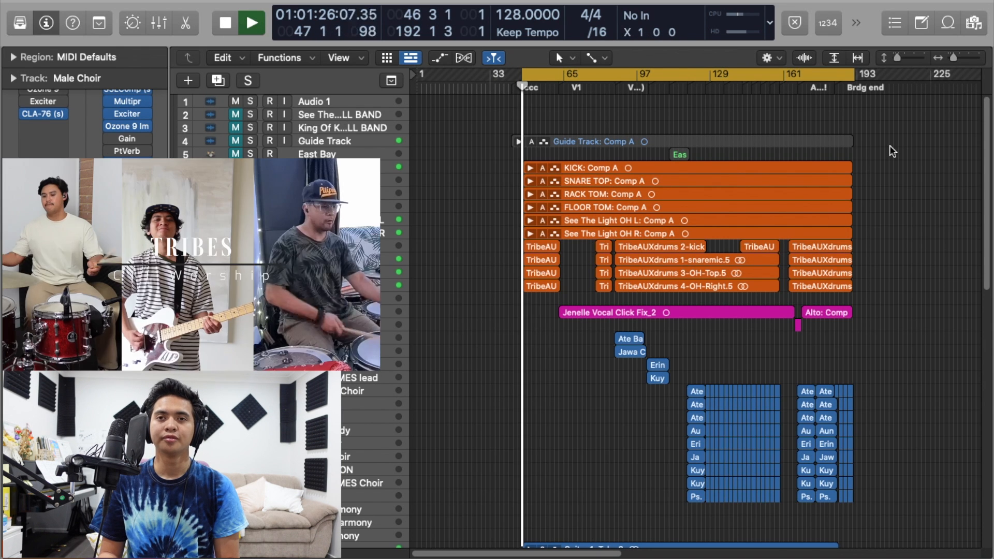
Step: Enlarge the tracks horizontally and vertically, show the mixer, and listen to the intro while reviewing the backing stem tracks
click(968, 60)
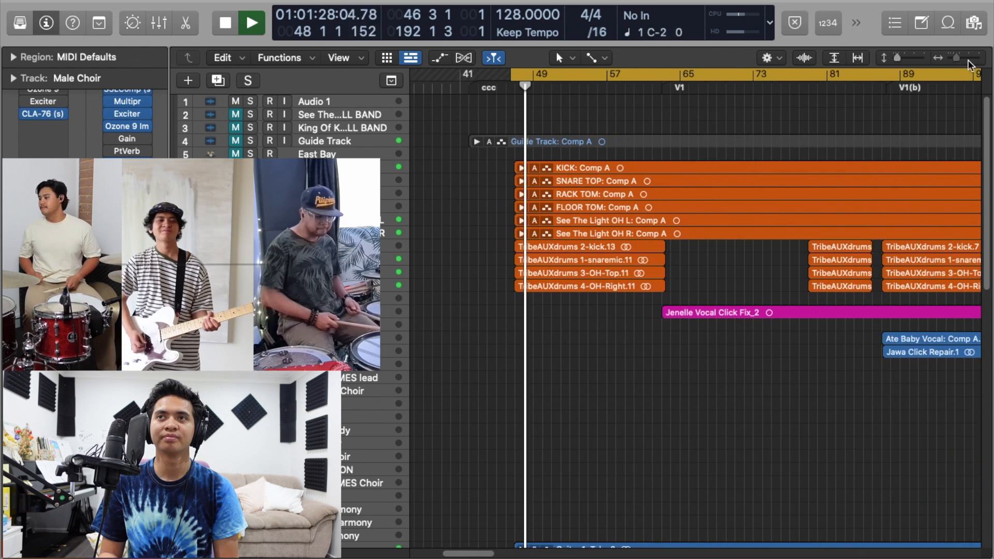
click(912, 58)
key(x)
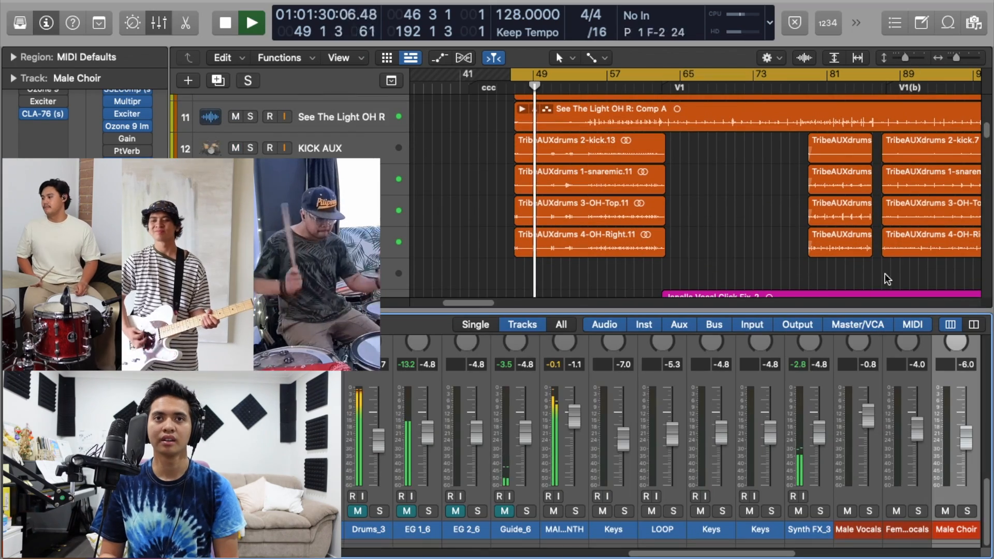
scroll(644, 218, down, 3)
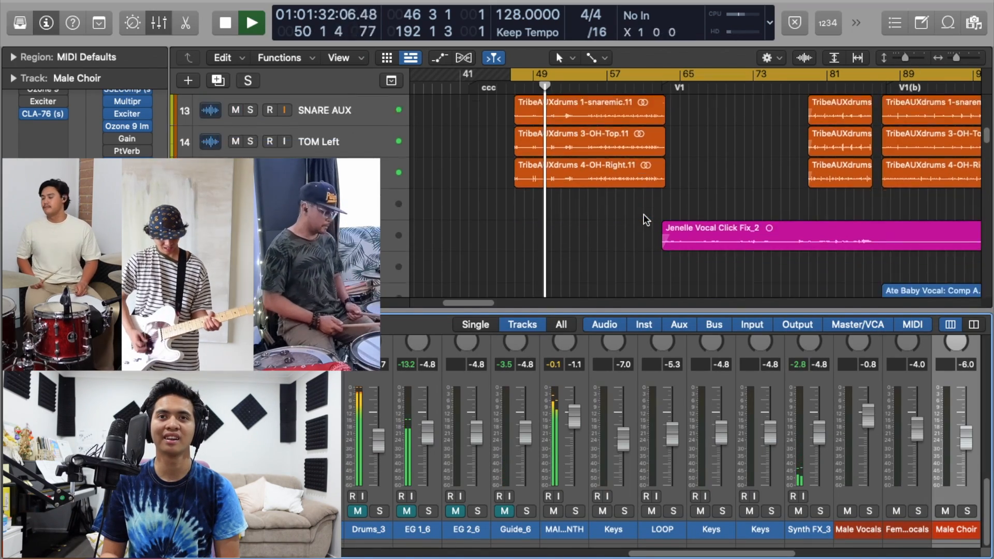
scroll(644, 218, down, 20)
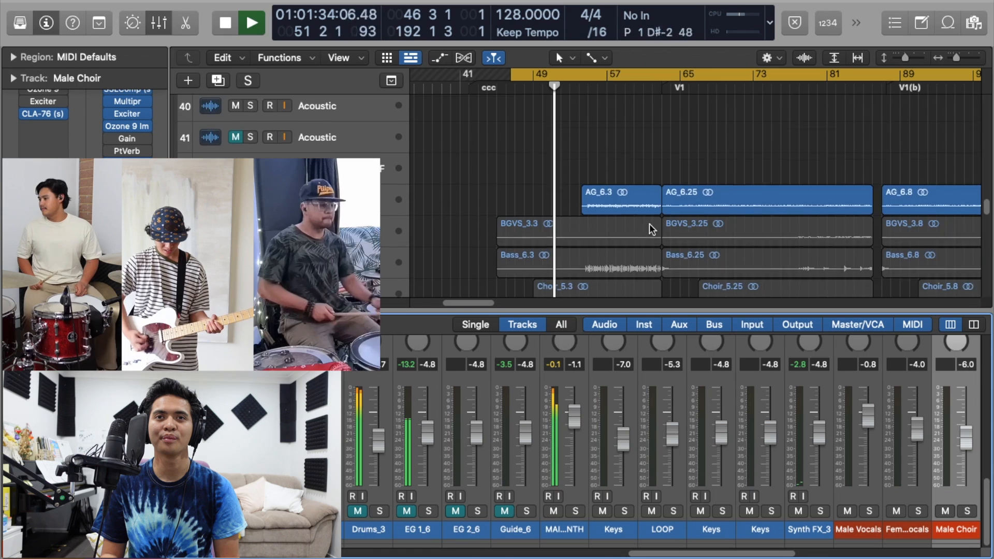
scroll(648, 224, down, 5)
key(space)
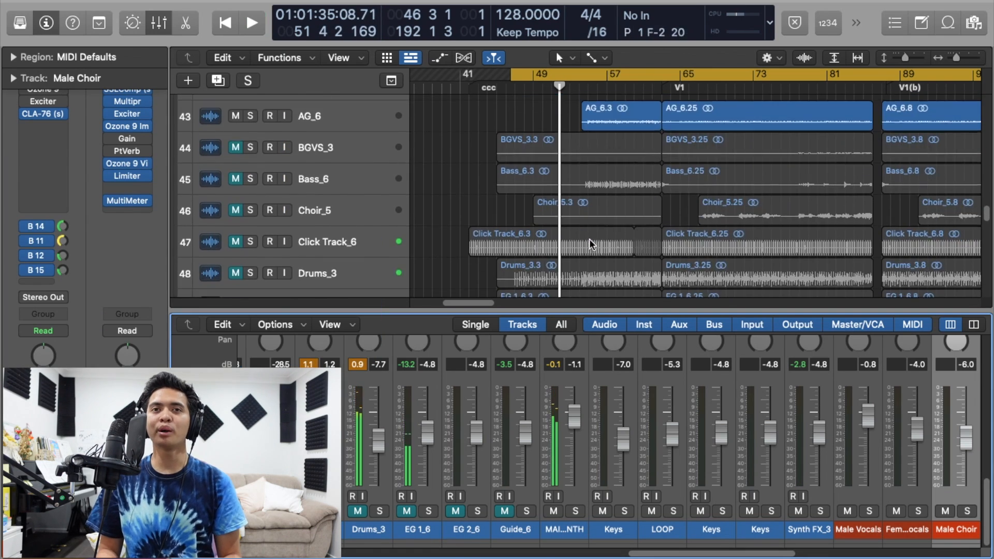
Step: Solo the six backing tracks from MAIN SYNTH to Synth FX_3 and hide the mixer
scroll(589, 238, down, 6)
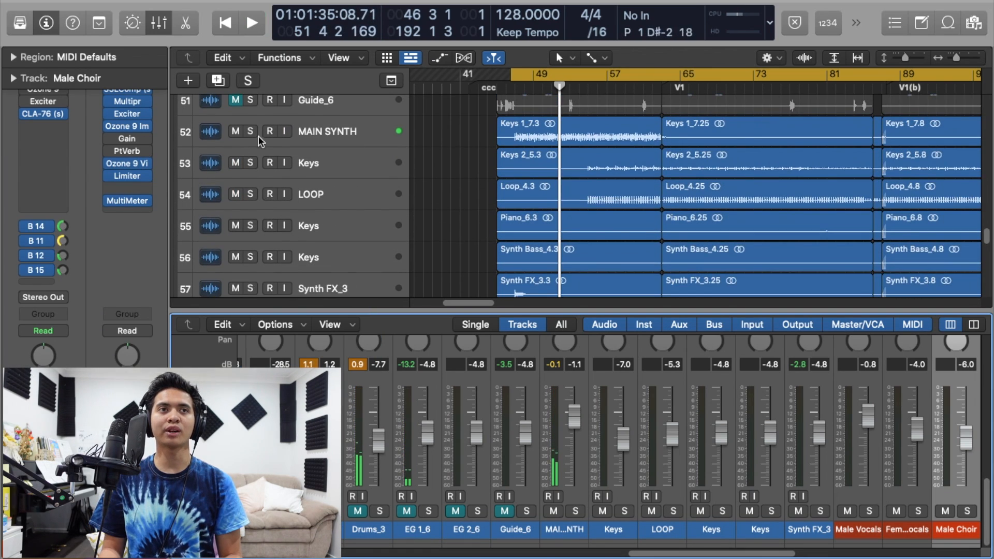
drag(254, 132, 252, 289)
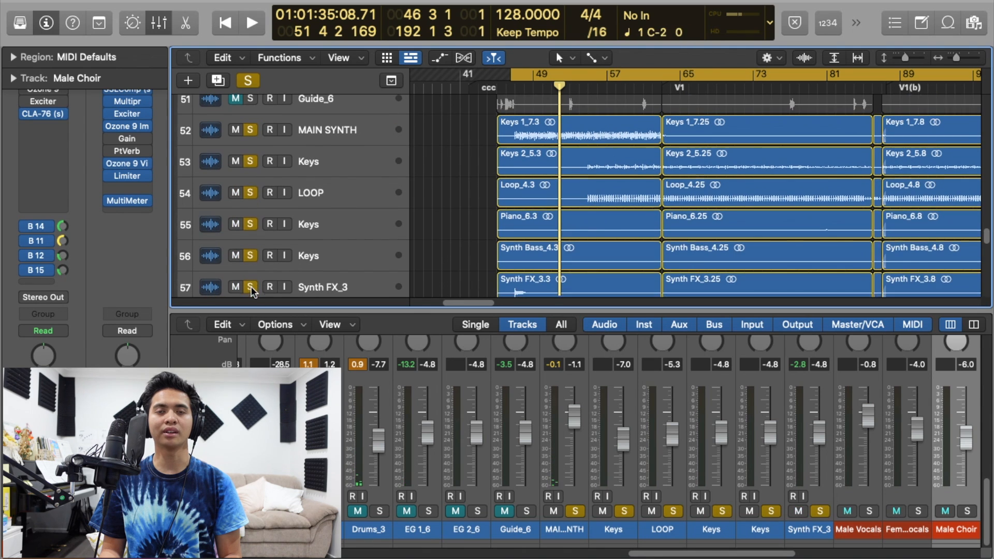
key(x)
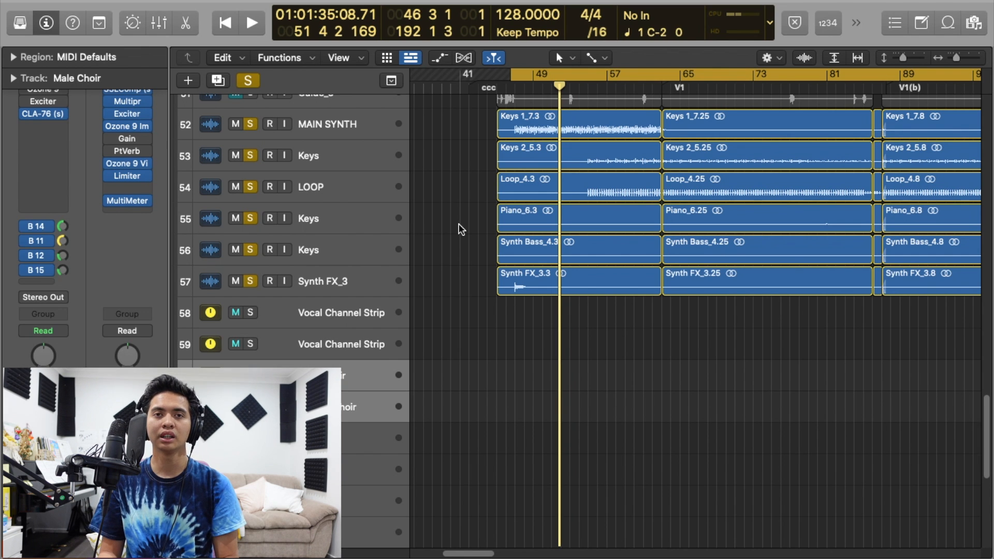
scroll(448, 255, up, 2)
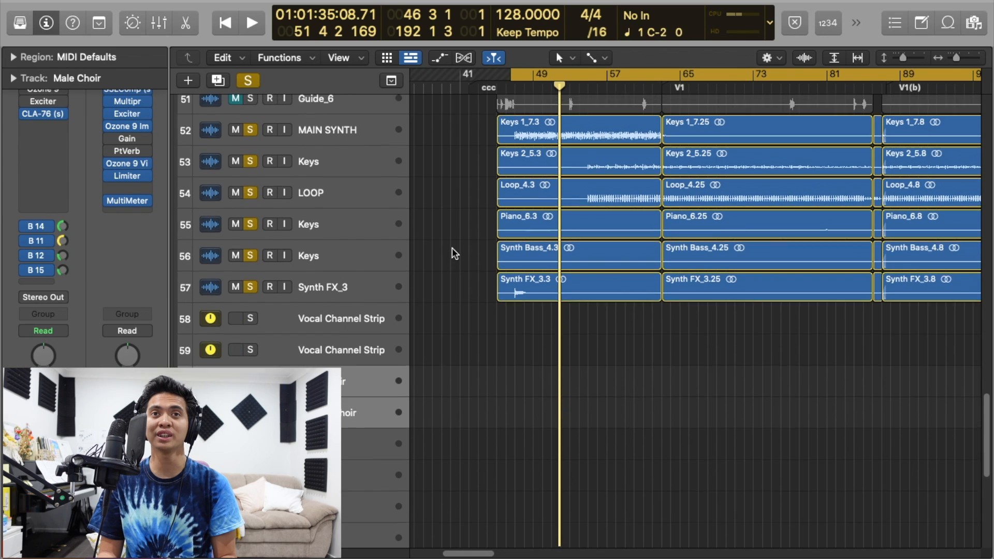
Step: Listen to the intro of the soloed synth, keys and loop tracks, then stop playback
key(space)
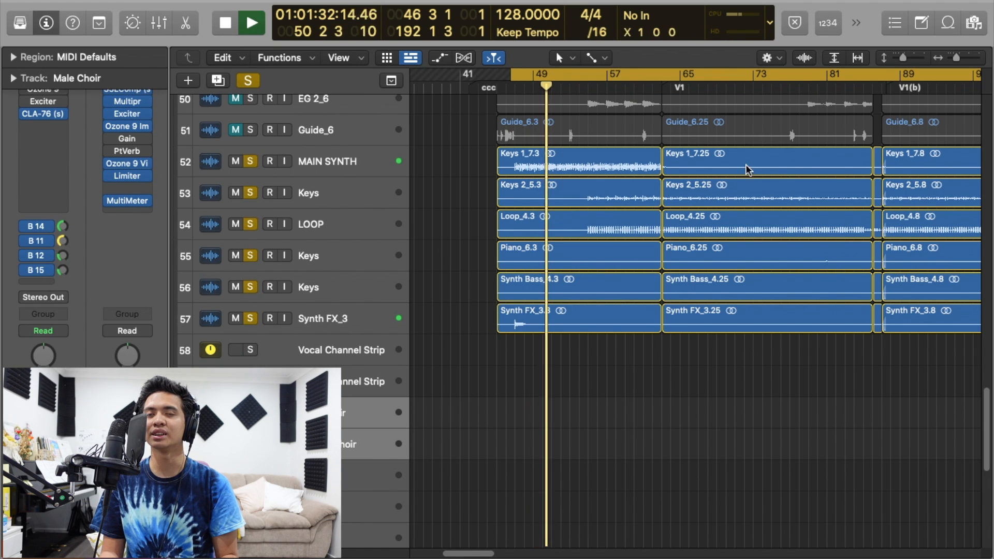
scroll(748, 169, up, 1)
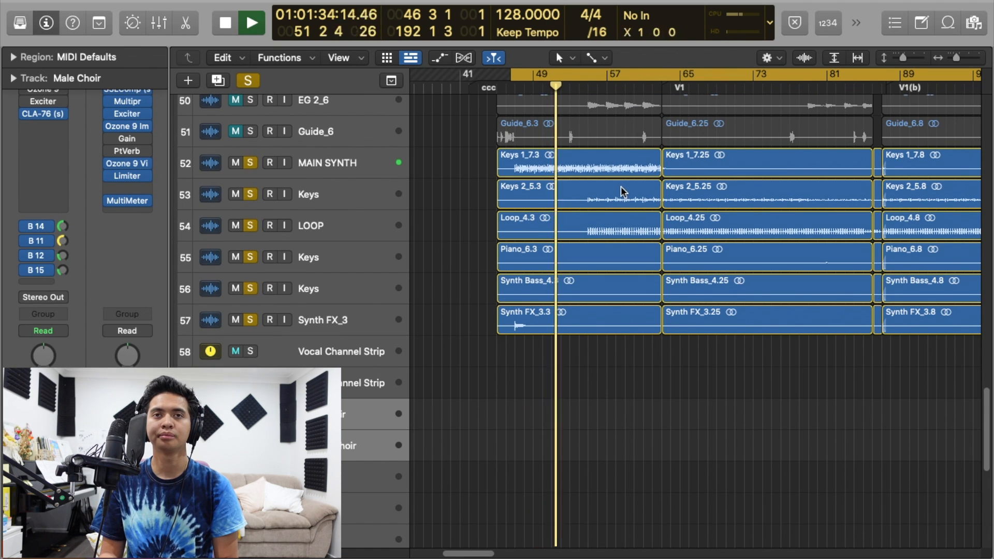
scroll(628, 187, up, 3)
scroll(622, 196, up, 1)
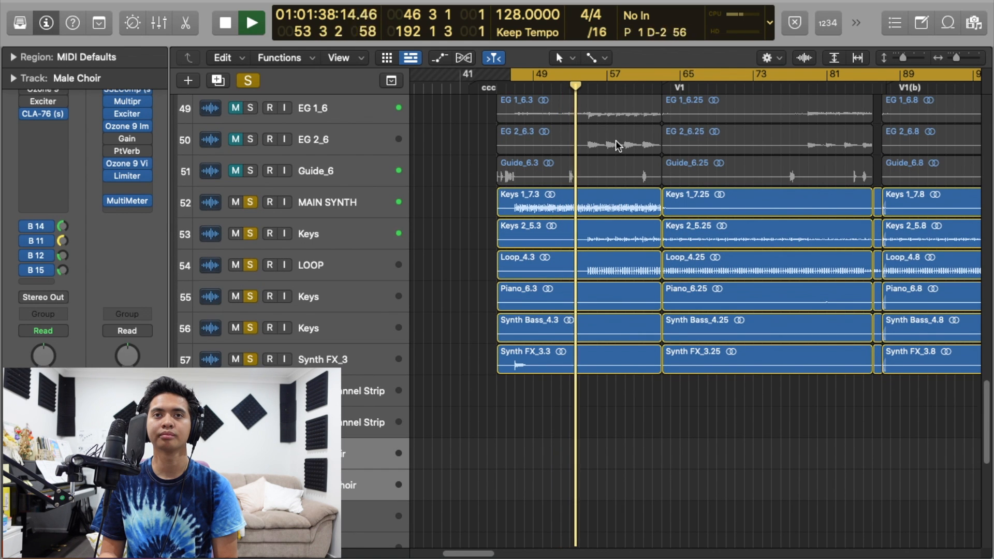
scroll(472, 210, up, 2)
scroll(471, 205, up, 2)
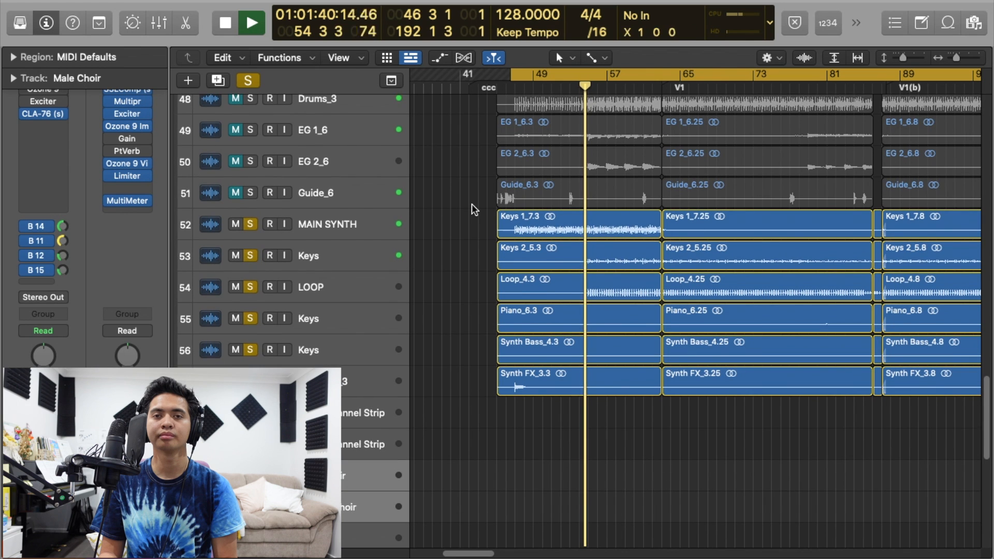
key(space)
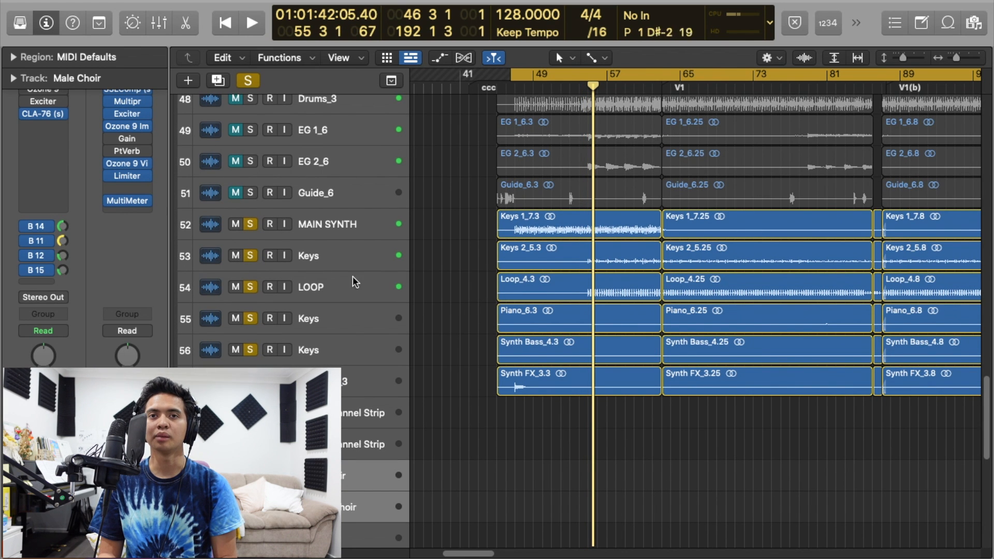
Step: Solo the Guitar 1 and Guitar 2 tracks and audition their intro parts
scroll(367, 200, up, 10)
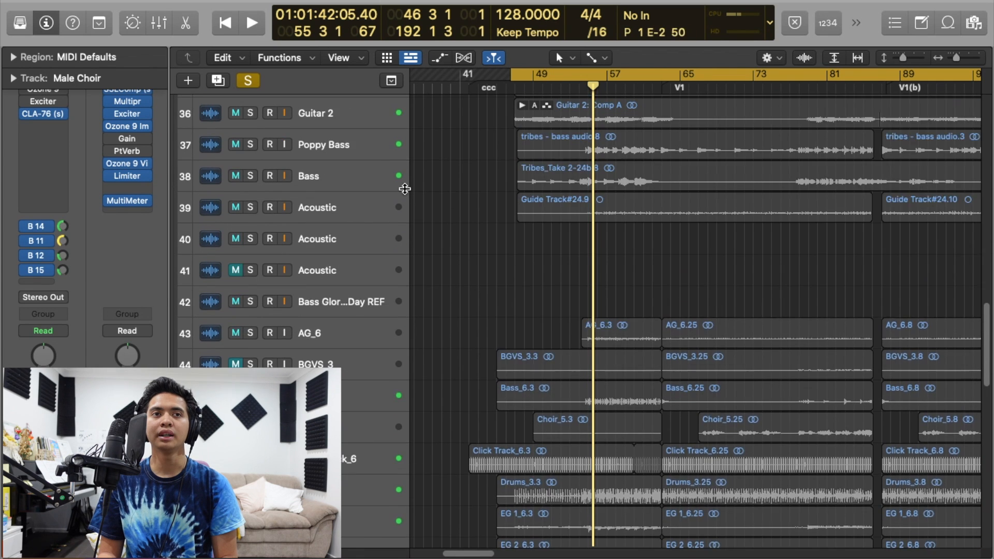
scroll(404, 189, up, 4)
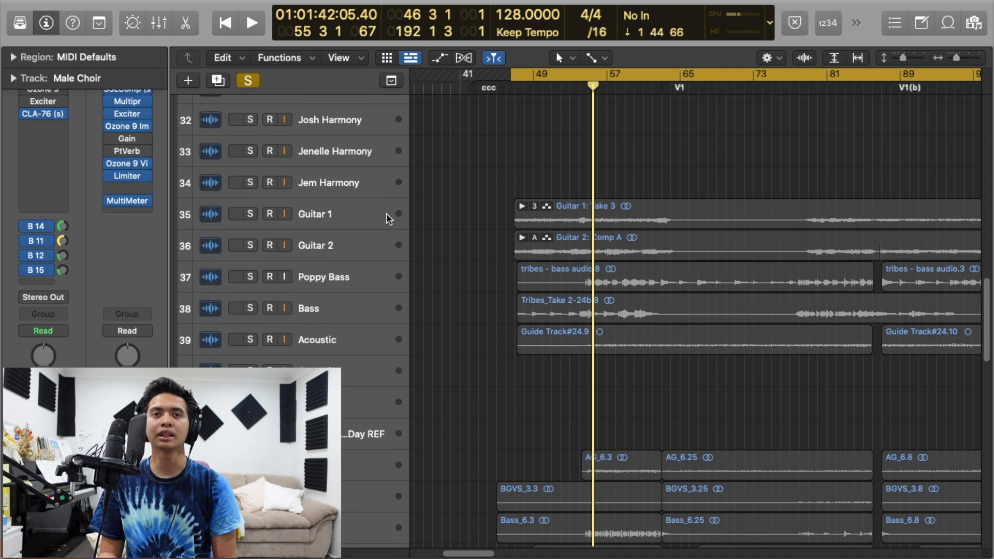
drag(248, 218, 250, 245)
scroll(482, 216, down, 15)
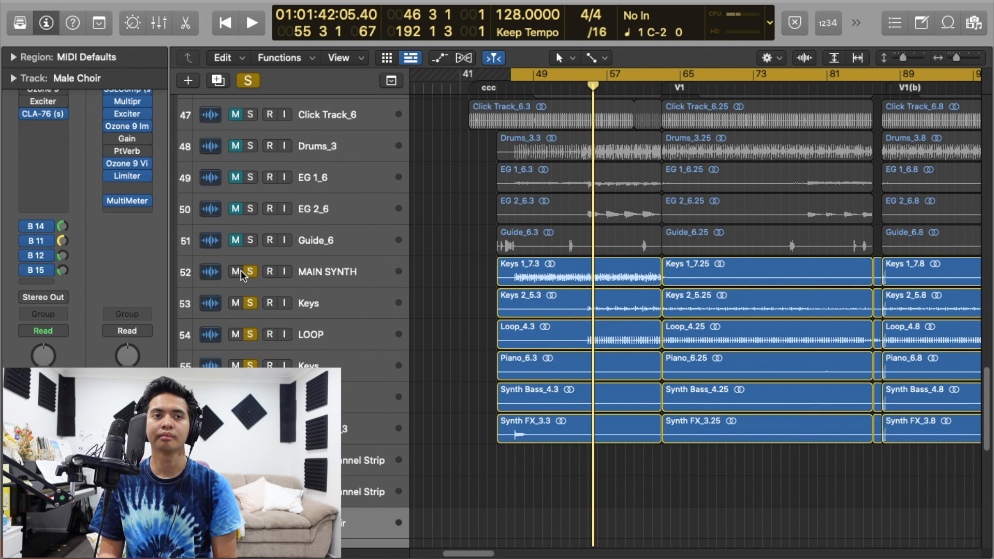
scroll(570, 219, up, 20)
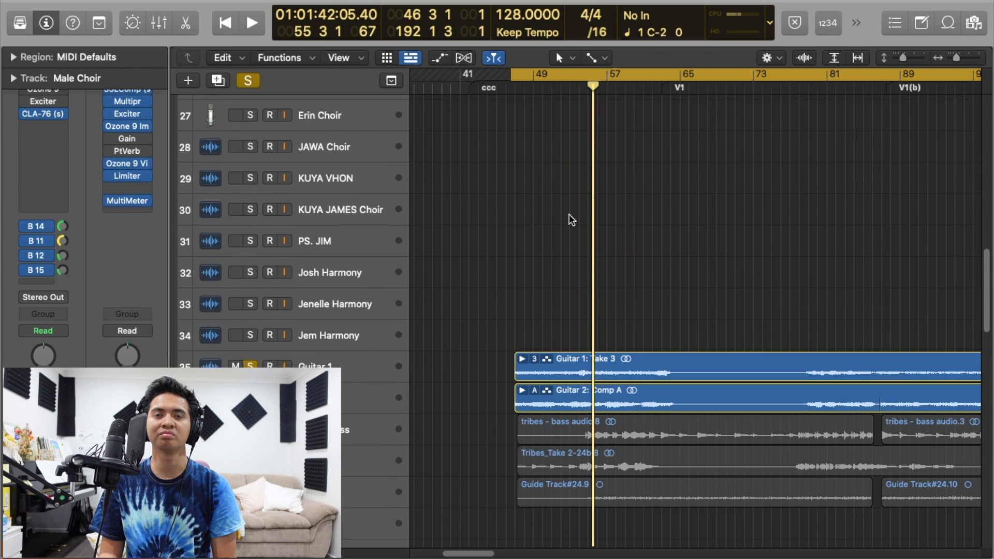
key(shift+space)
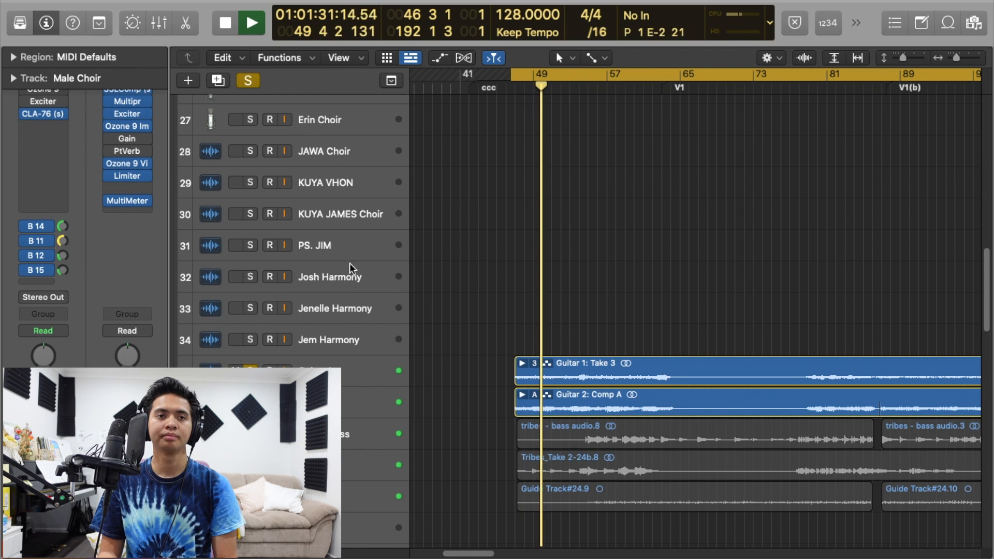
key(space)
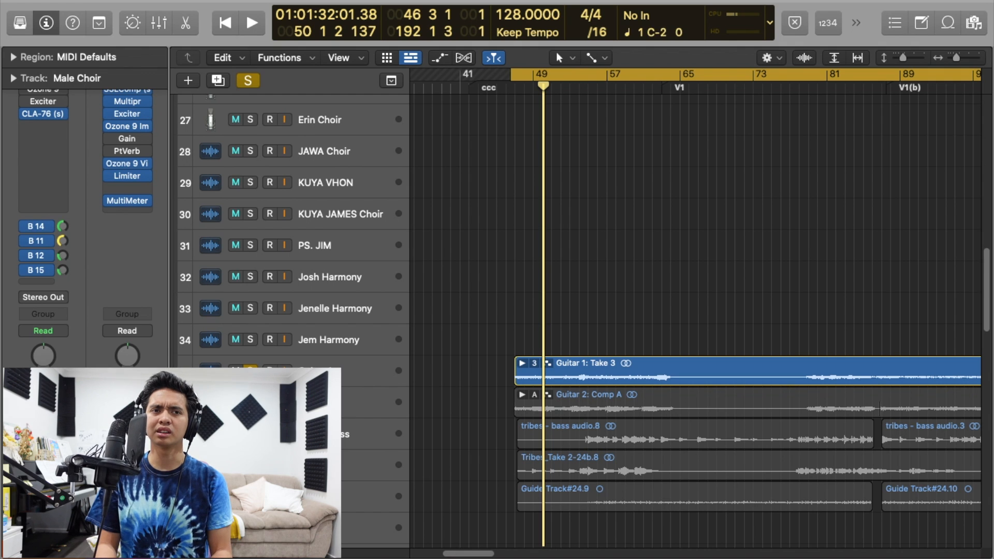
Step: Select the Guitar 1: Take 3 region and briefly audition it from the cycle start
click(537, 372)
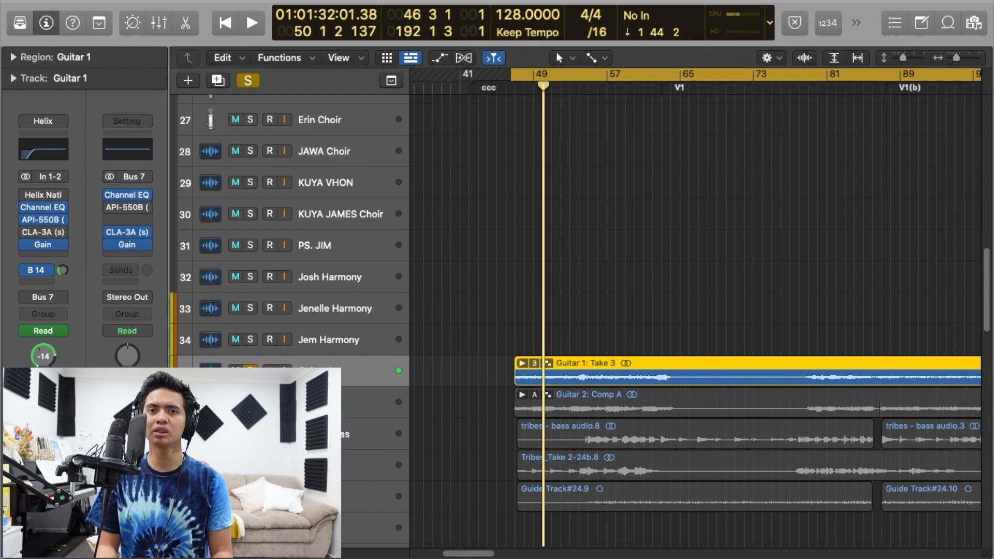
key(space)
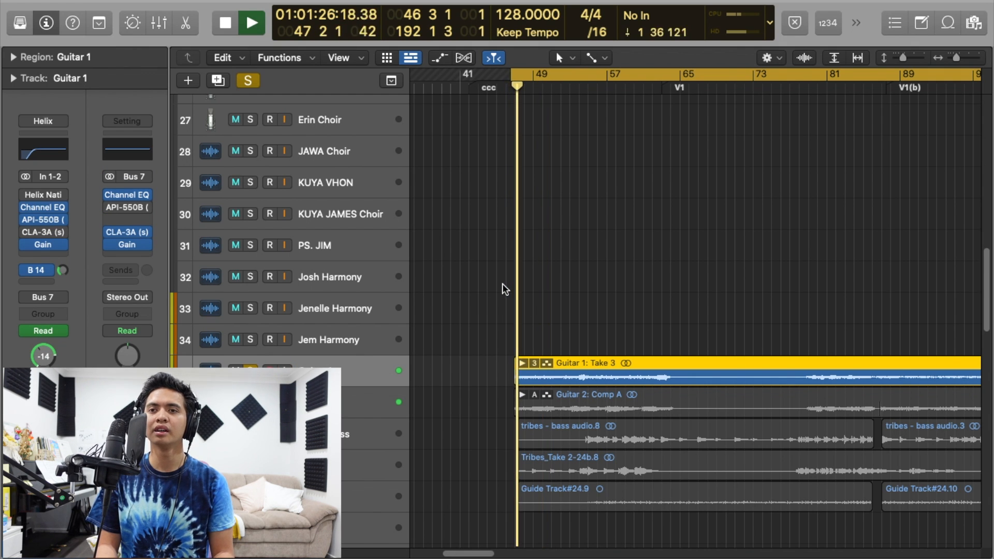
key(space)
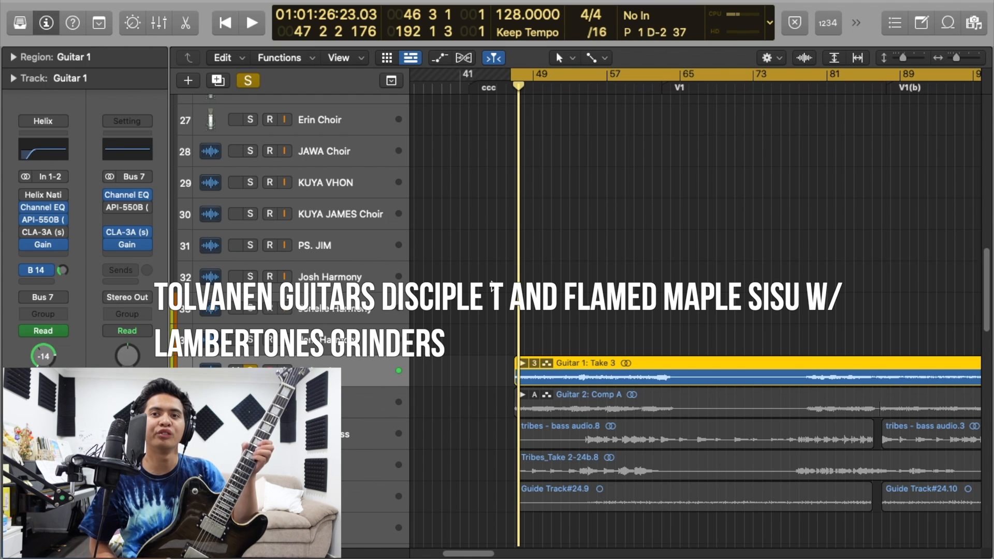
mouse_move(3, 5)
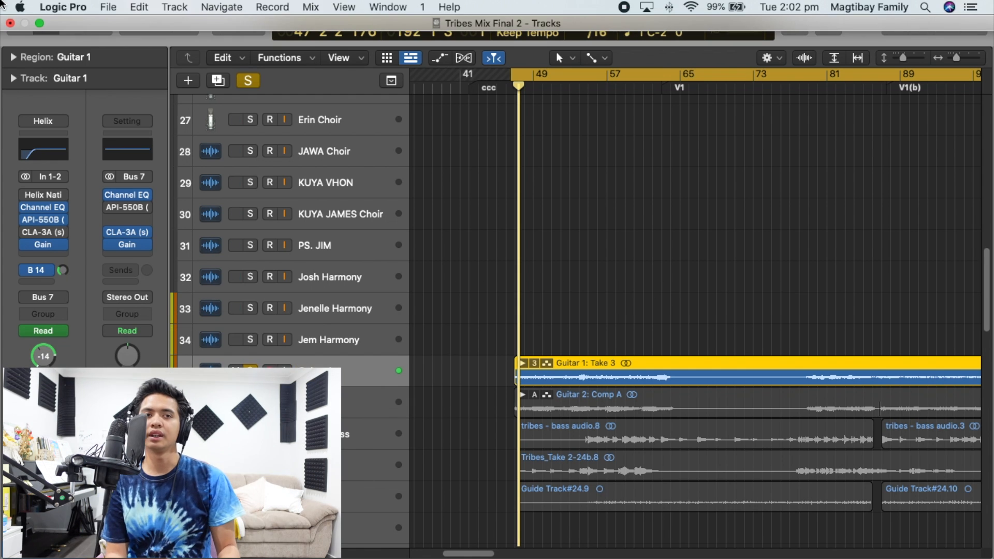
Step: Play the Guitar 1 part, show its plug-in windows and move the Gain window aside
key(space)
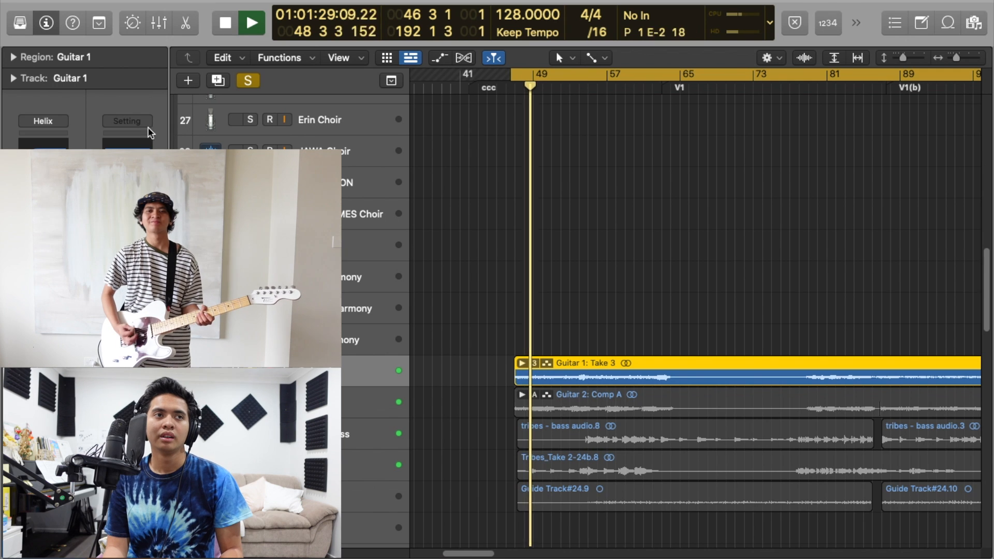
key(v)
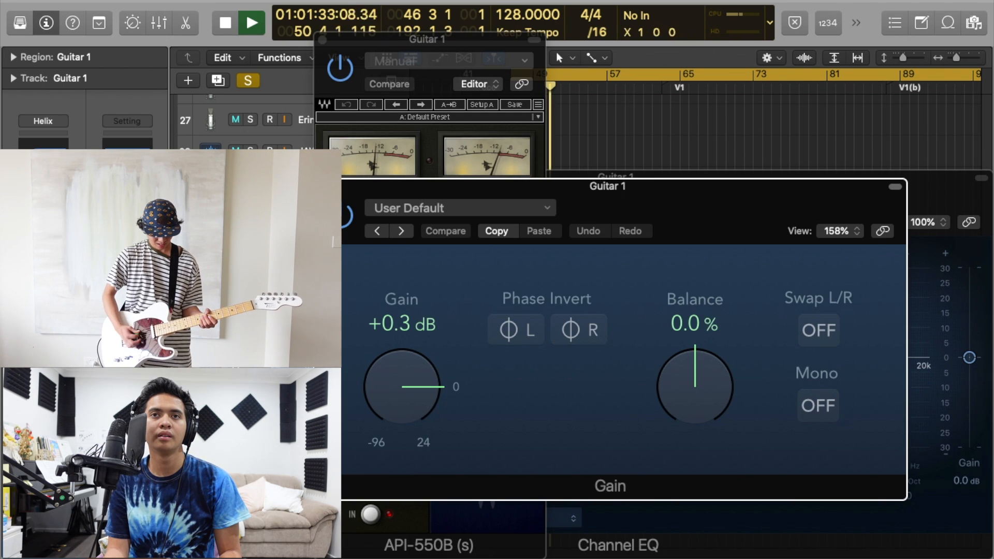
drag(657, 223, 795, 127)
key(space)
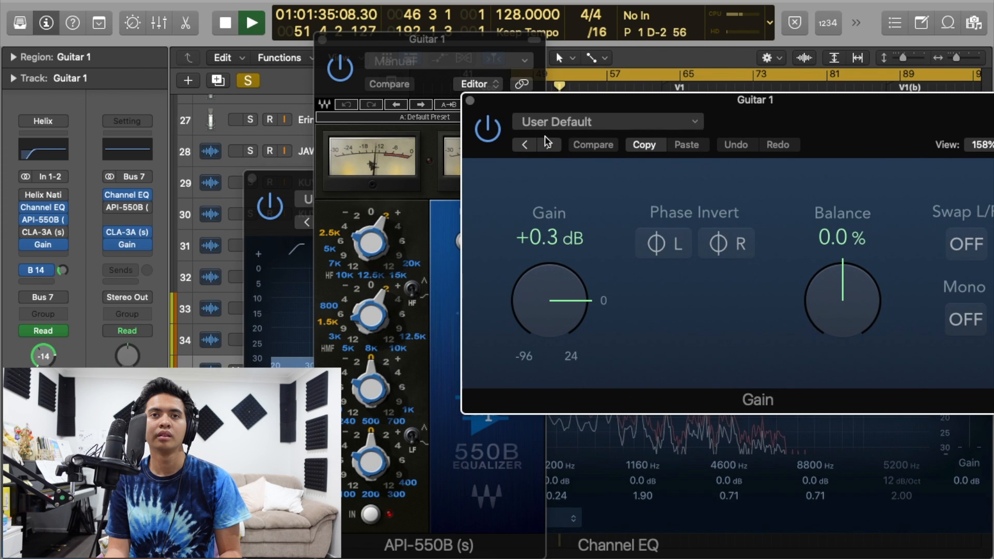
Step: Inspect Guitar 1's Channel EQ and API-550B settings, closing each plug-in window after viewing it
click(280, 243)
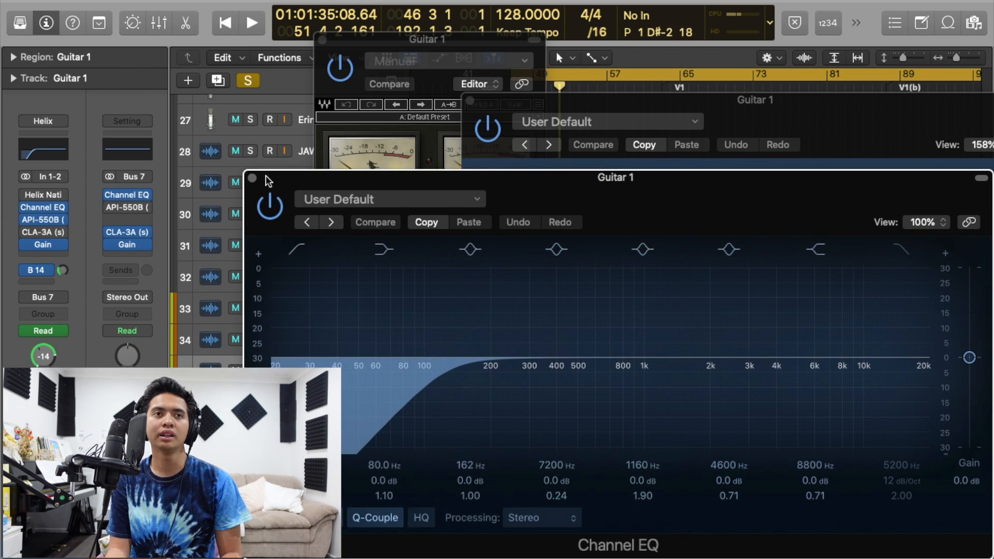
click(252, 180)
click(386, 46)
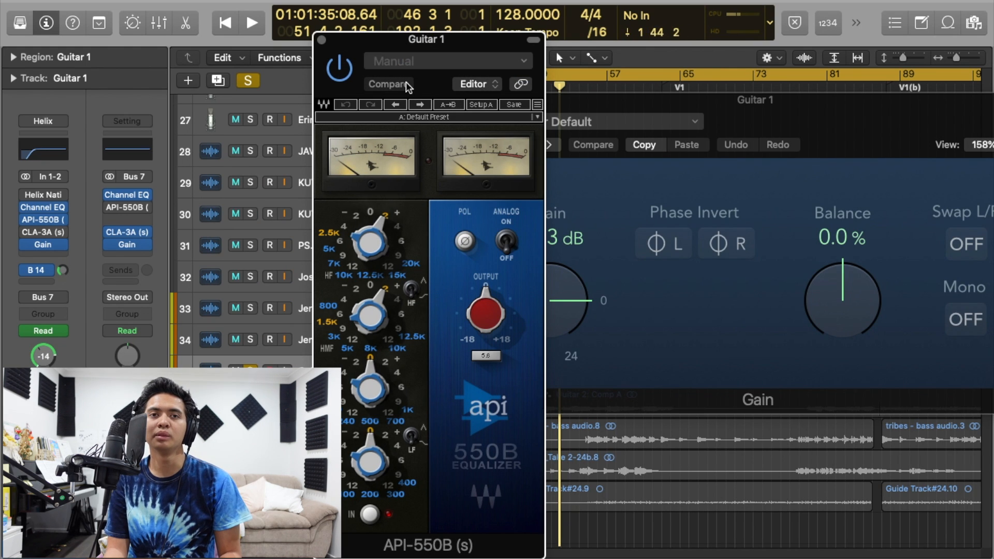
click(322, 40)
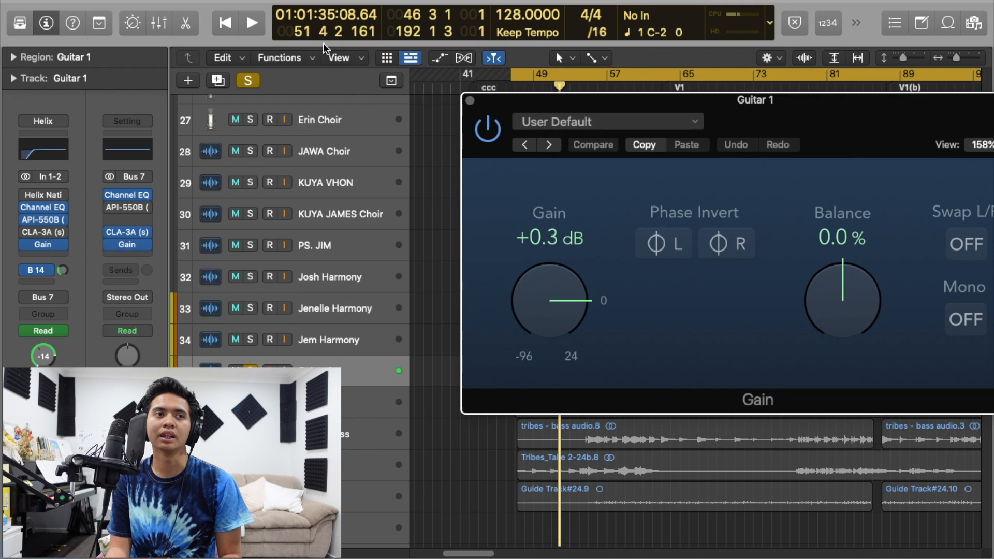
Step: Check the destination and tap options of Guitar 1's Bus 14 send, leaving the send unchanged
click(50, 269)
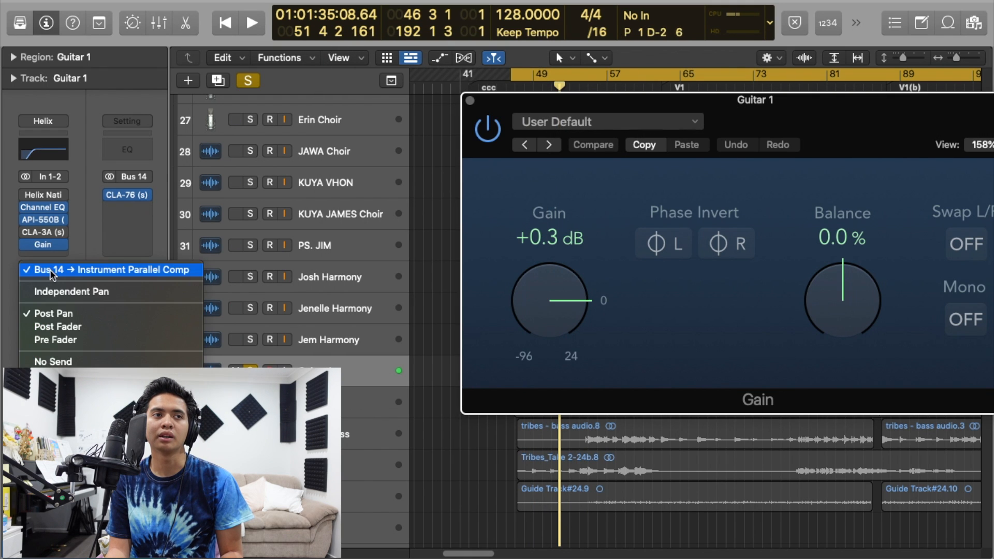
click(70, 244)
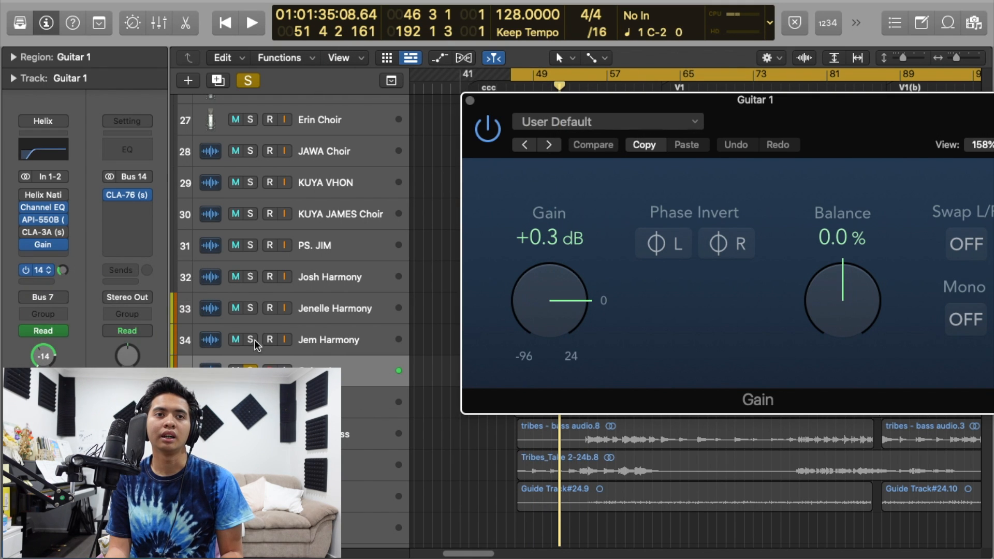
click(313, 337)
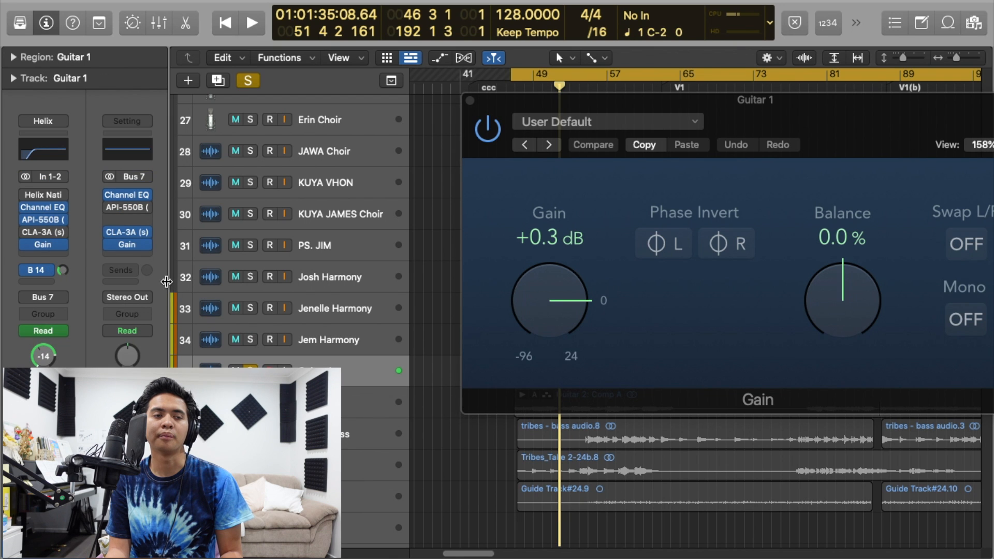
Step: Inspect the CLA-3A compressor on Guitar 1's Bus 7 output, closing it and the Gain plug-in window
click(128, 234)
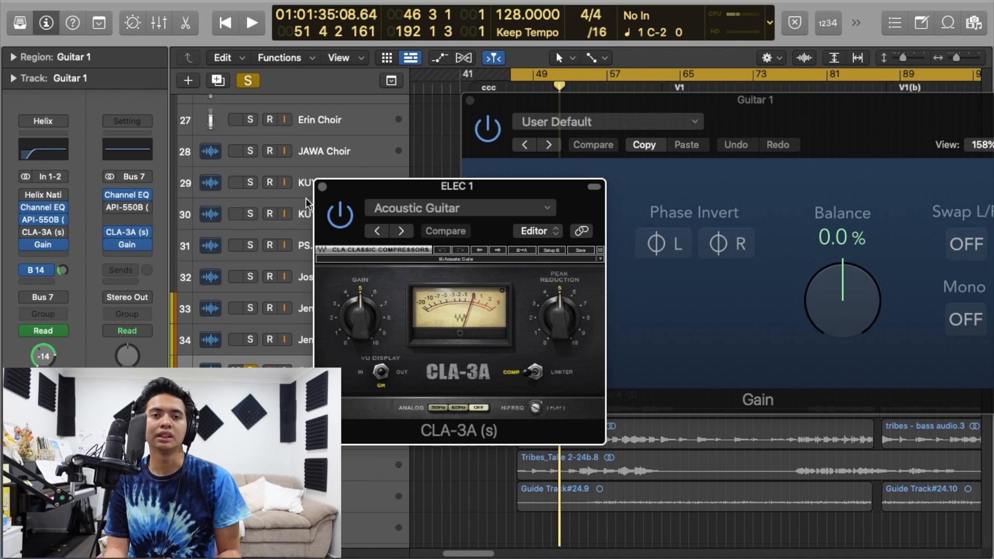
click(322, 187)
click(109, 207)
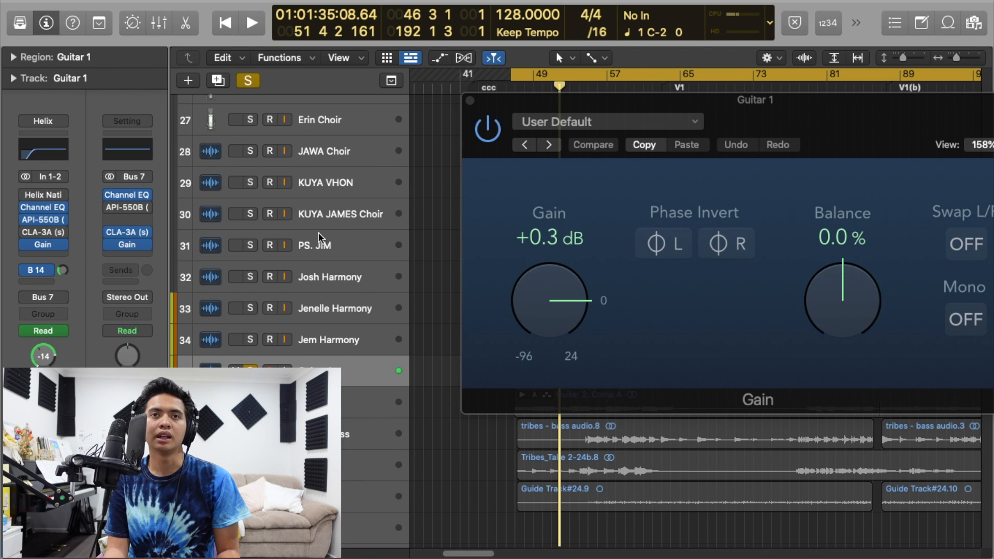
click(470, 101)
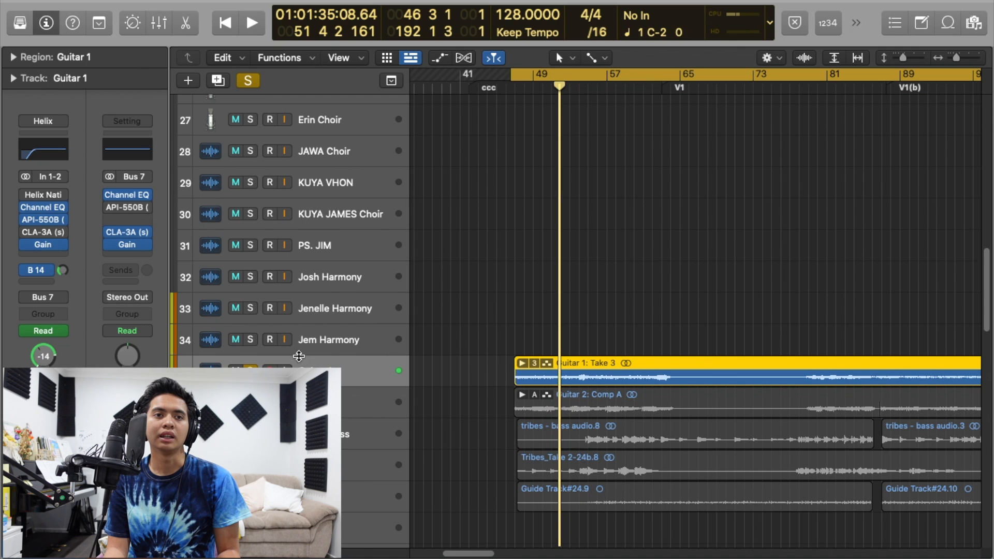
Step: Take Guitar 1 out of solo and solo the Guitar 2 track instead
click(241, 370)
key(Down)
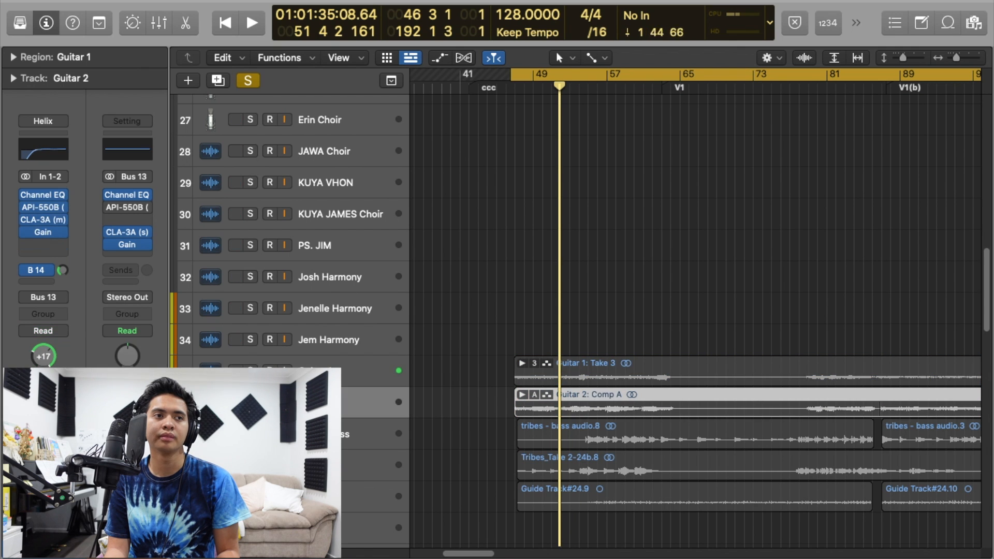
key(Up)
key(Down)
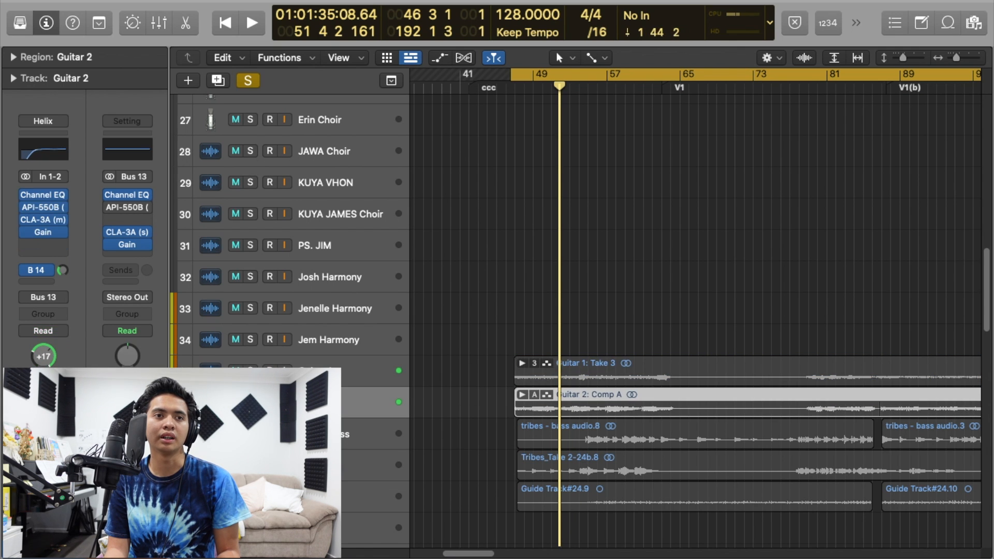
key(ctrl+m)
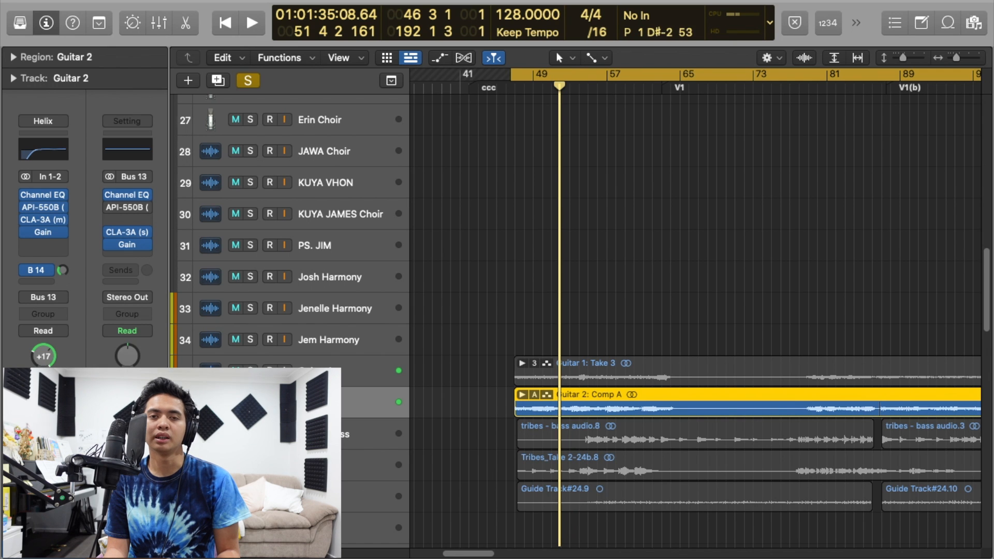
Step: Audition the soloed Guitar 2 part from the start of the cycle range, stopping after the intro
key(space)
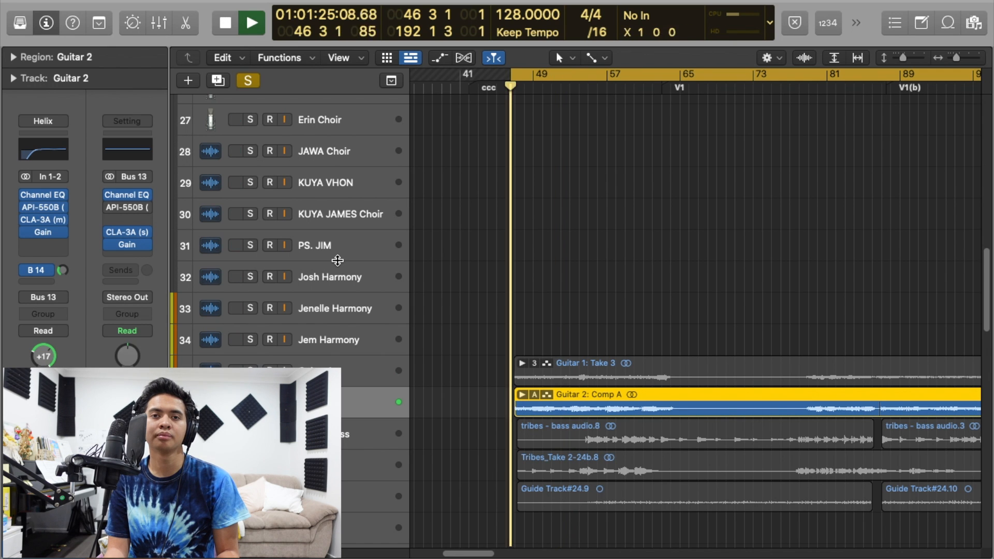
scroll(272, 186, up, 3)
scroll(280, 166, down, 5)
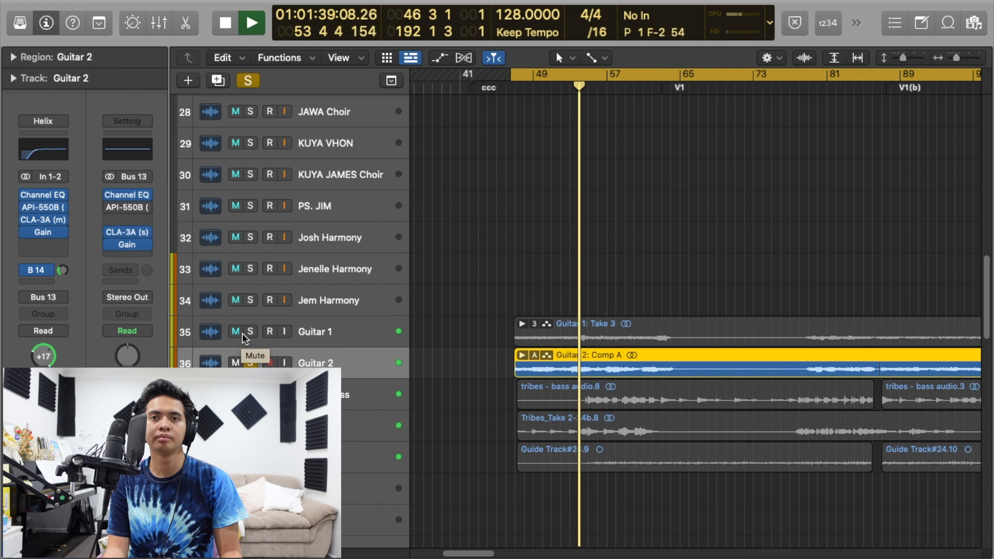
key(space)
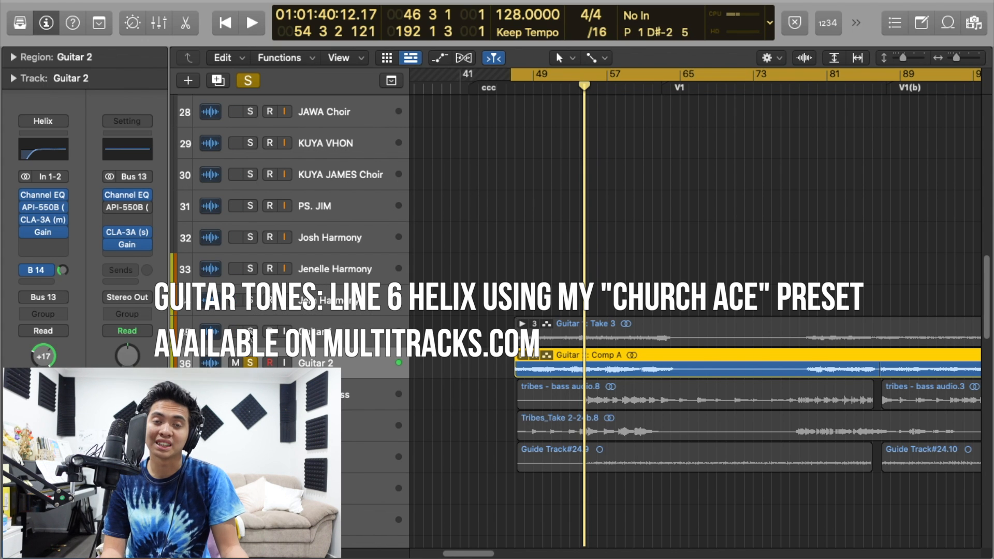
Step: Solo Guitar 1 alongside Guitar 2 and audition them with the soloed tracks MAIN SYNTH through Synth FX_3 unmuted
click(250, 332)
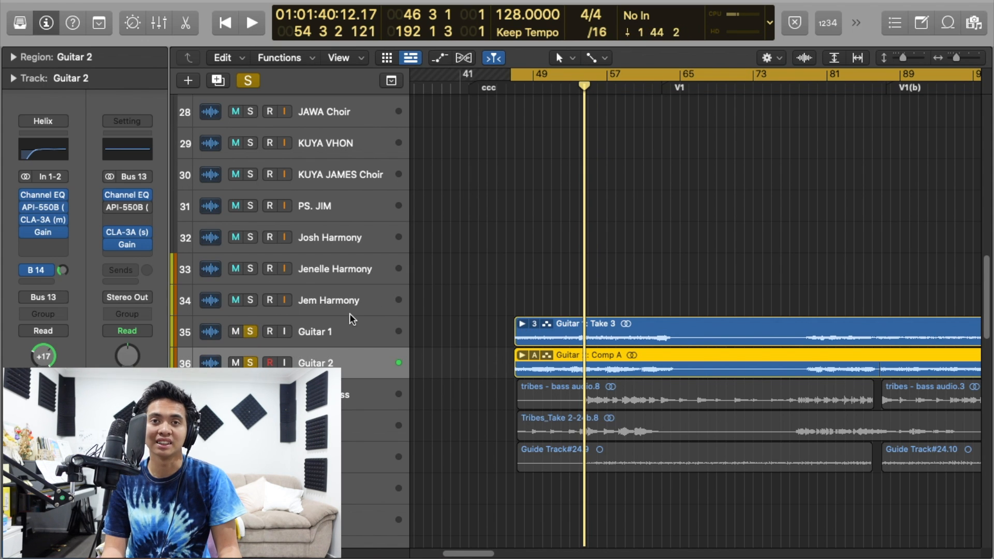
key(shift+space)
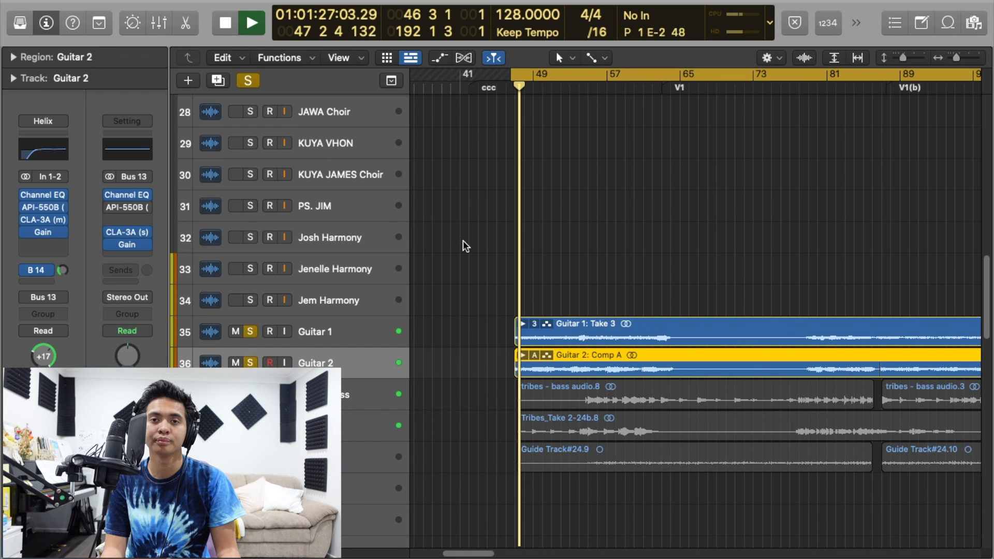
scroll(458, 246, down, 5)
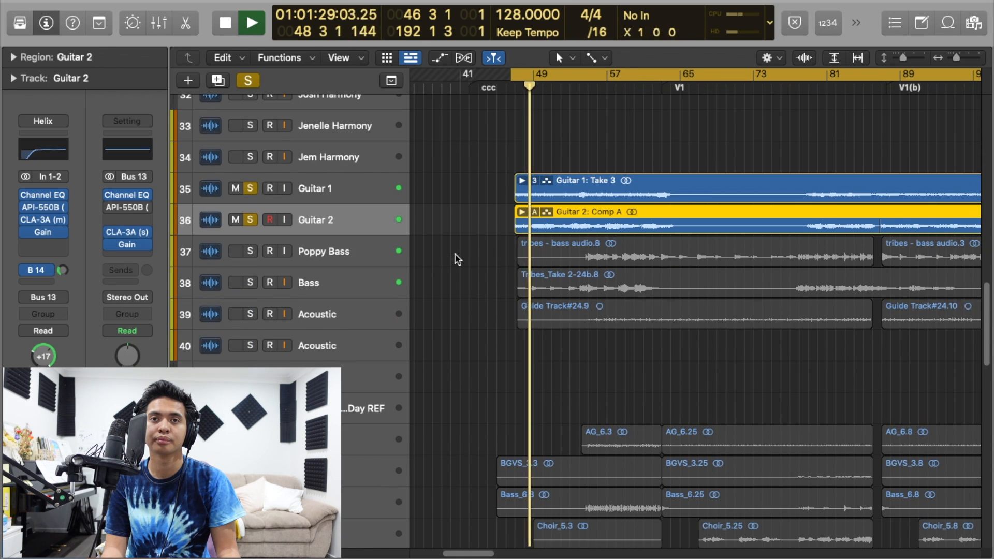
scroll(454, 256, down, 3)
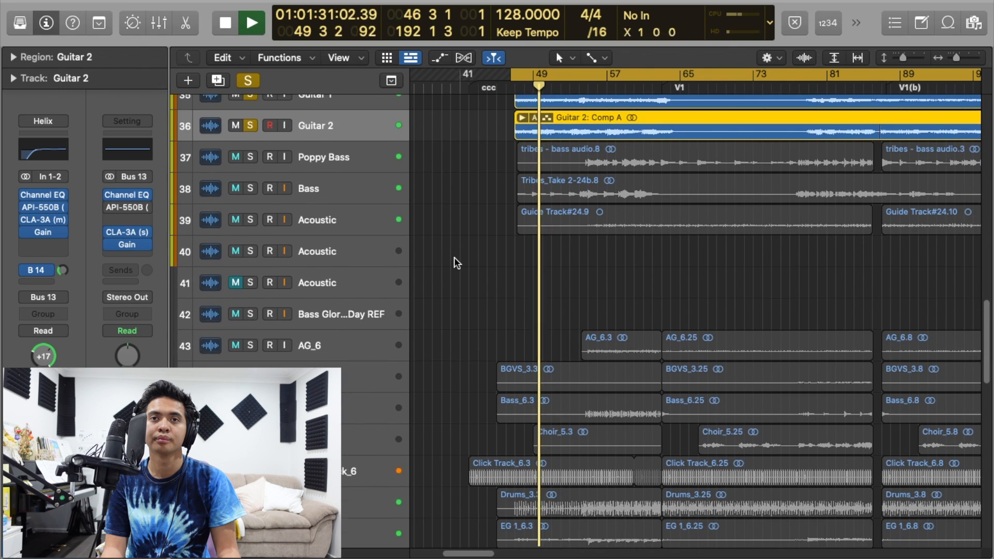
scroll(456, 259, down, 15)
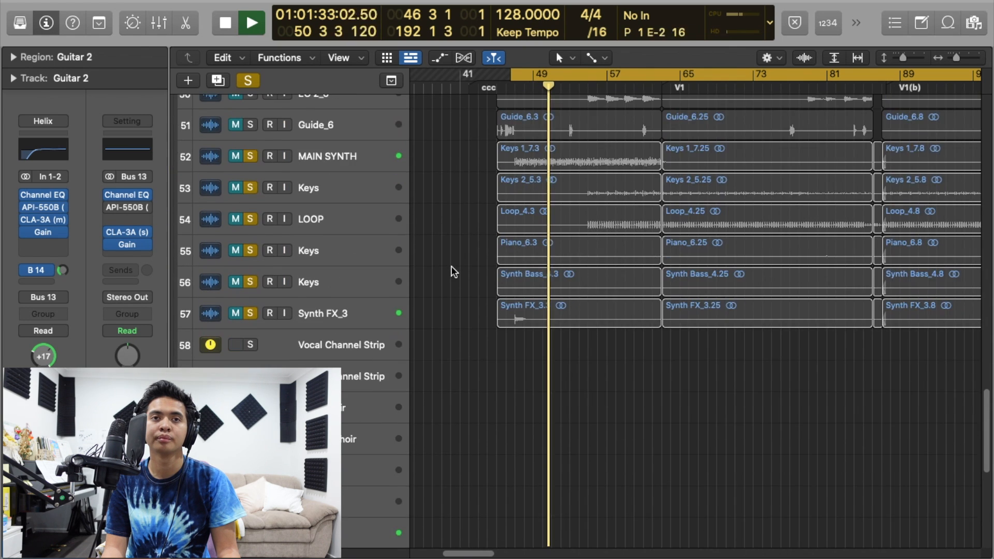
scroll(458, 260, up, 2)
drag(234, 224, 236, 379)
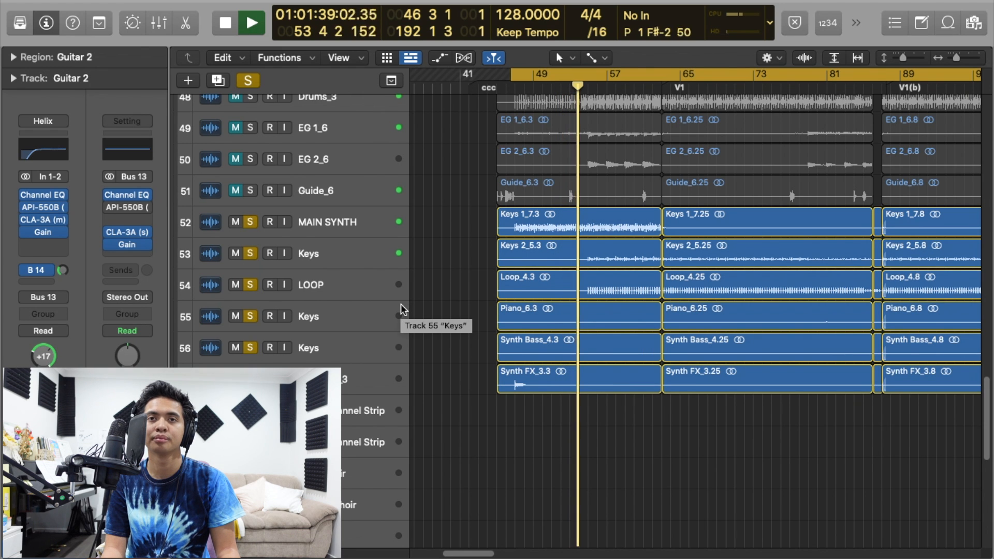
scroll(398, 306, up, 10)
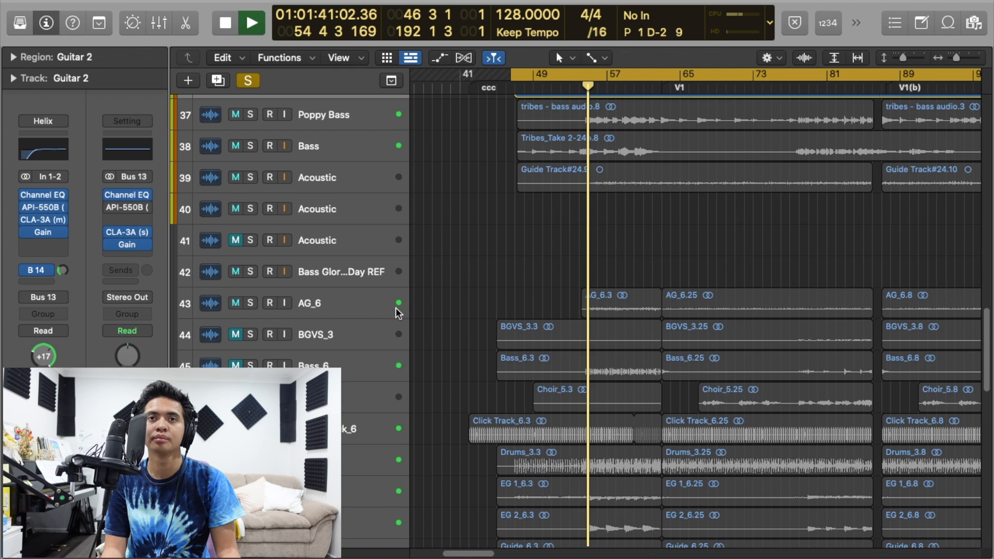
key(space)
Step: Clear all track solos, turn cycle mode off and play the full mix from the current position
scroll(393, 231, up, 10)
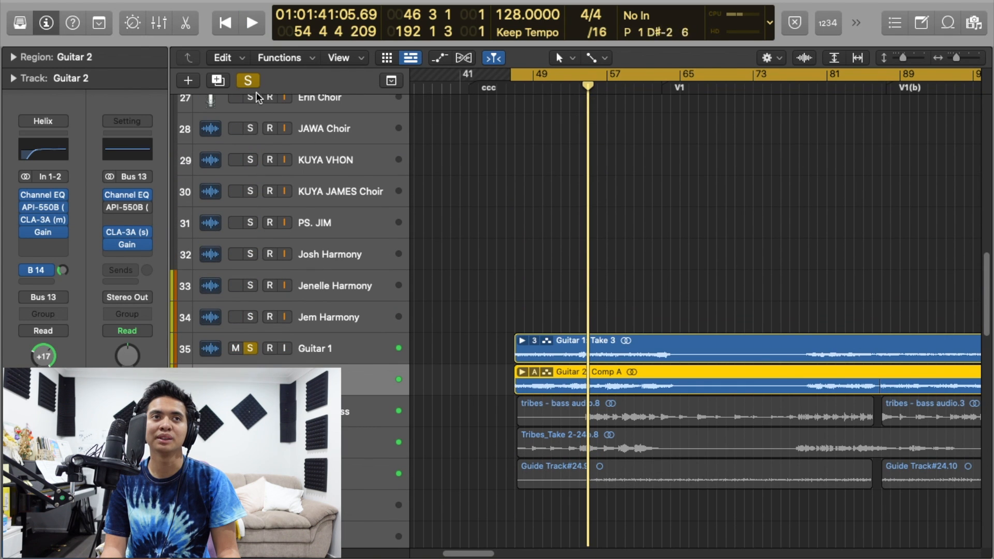
click(248, 81)
key(c)
key(space)
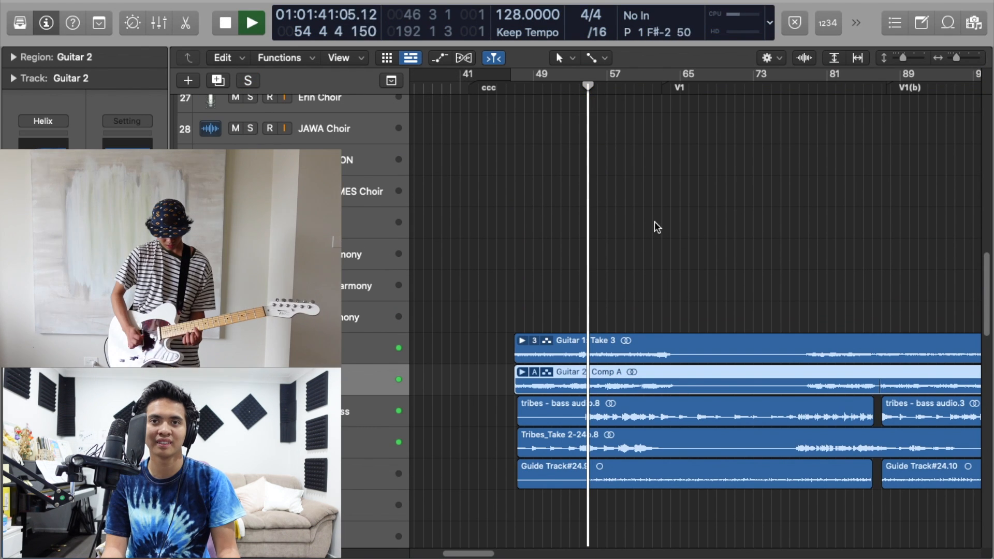
scroll(641, 232, down, 1)
scroll(639, 233, up, 2)
scroll(639, 233, down, 2)
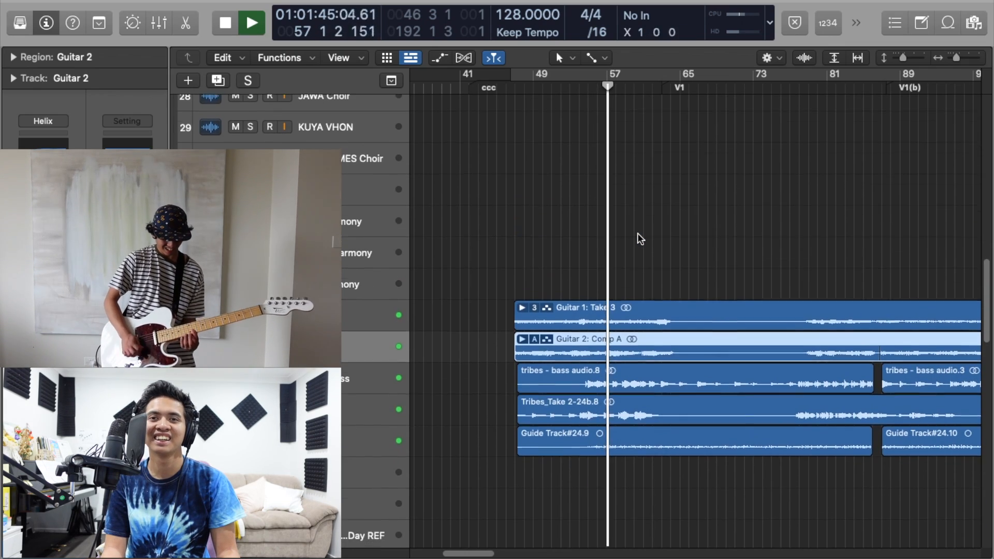
scroll(638, 233, up, 10)
scroll(639, 234, down, 7)
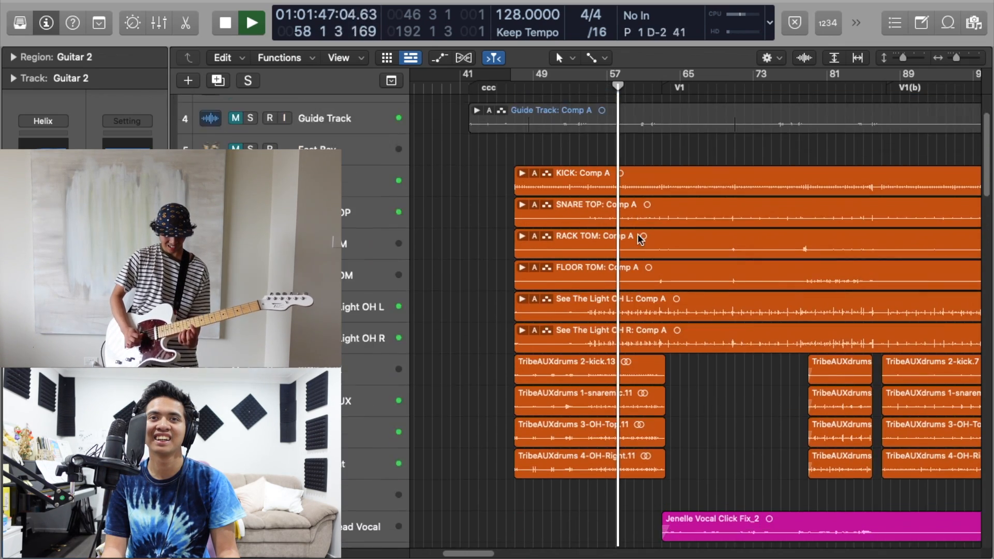
key(space)
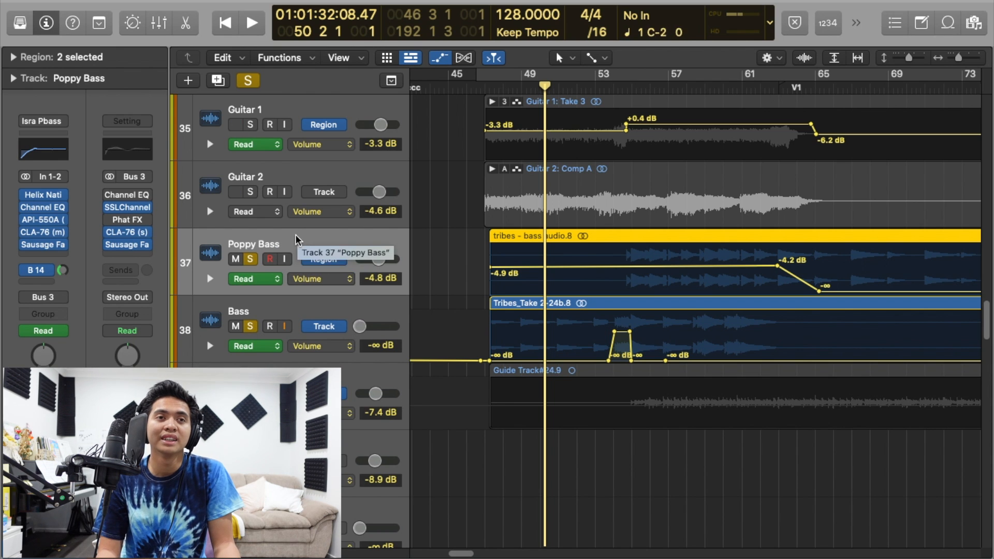
Step: Take Poppy Bass out of solo and audition the Bass track on its own
click(249, 260)
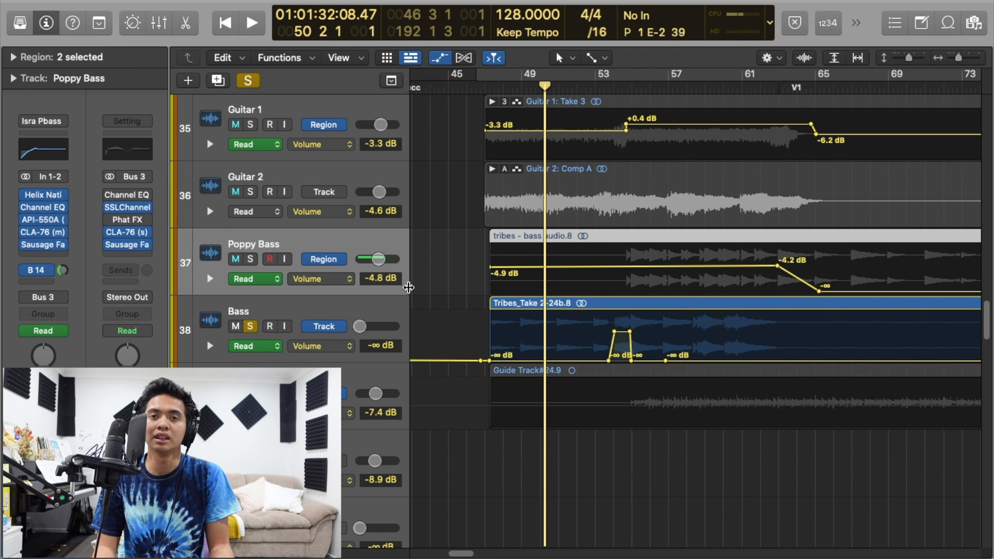
key(space)
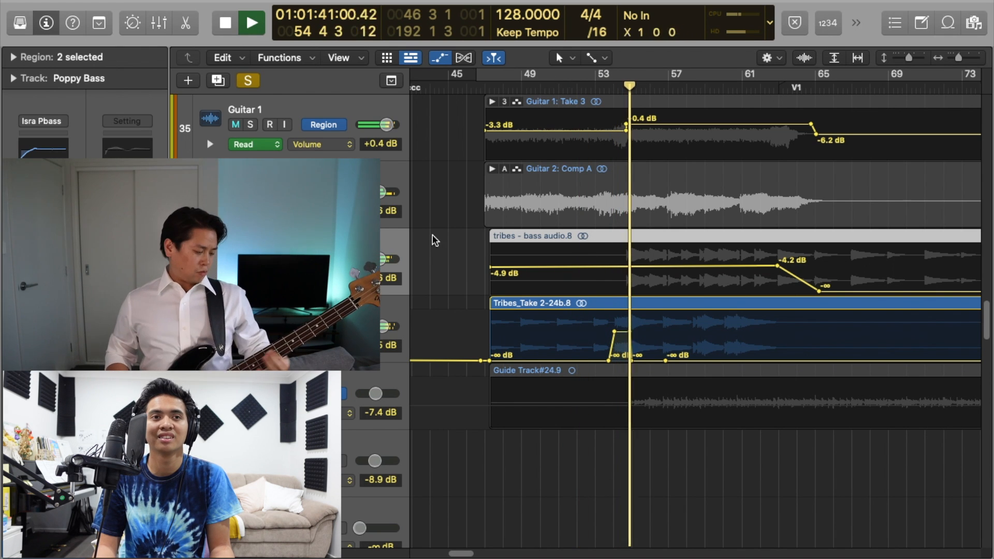
key(space)
Step: Open Helix Native on the Poppy Bass track and inspect its Deluxe Comp and Kinky Boost blocks
click(323, 309)
click(304, 245)
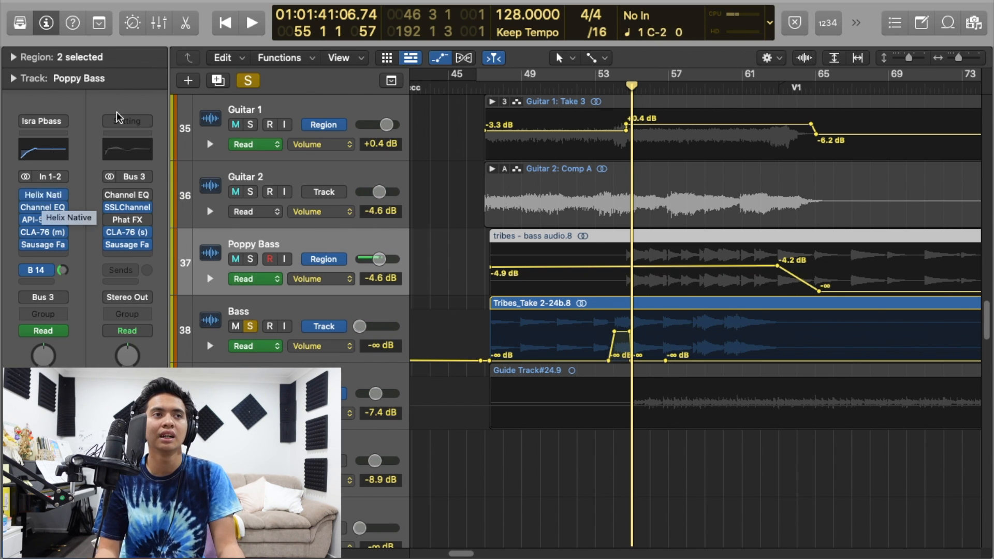
mouse_move(43, 201)
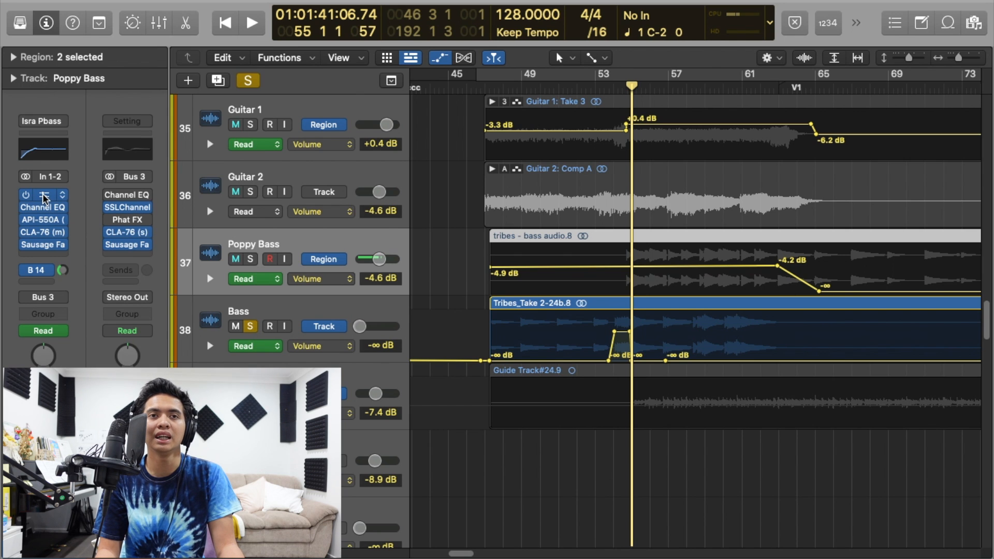
click(43, 198)
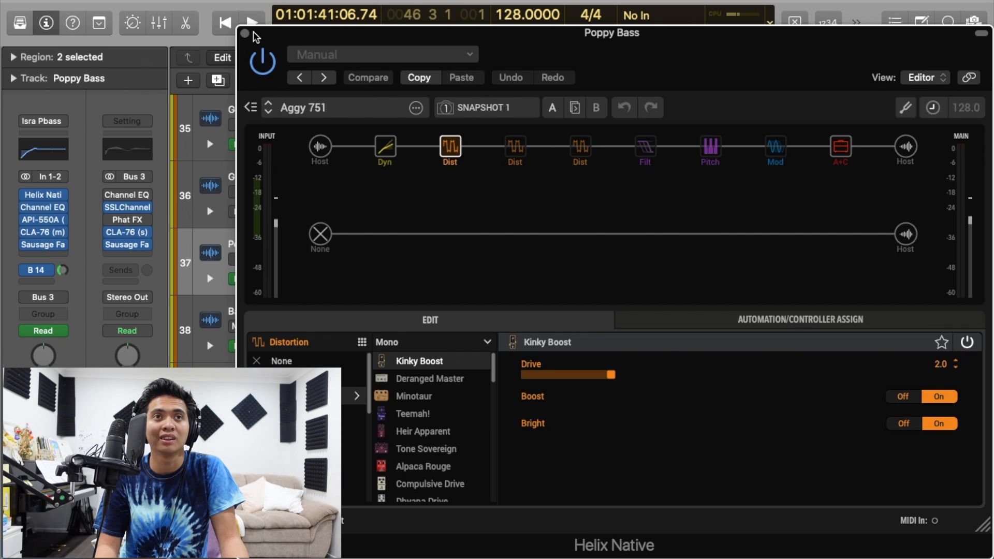
click(392, 150)
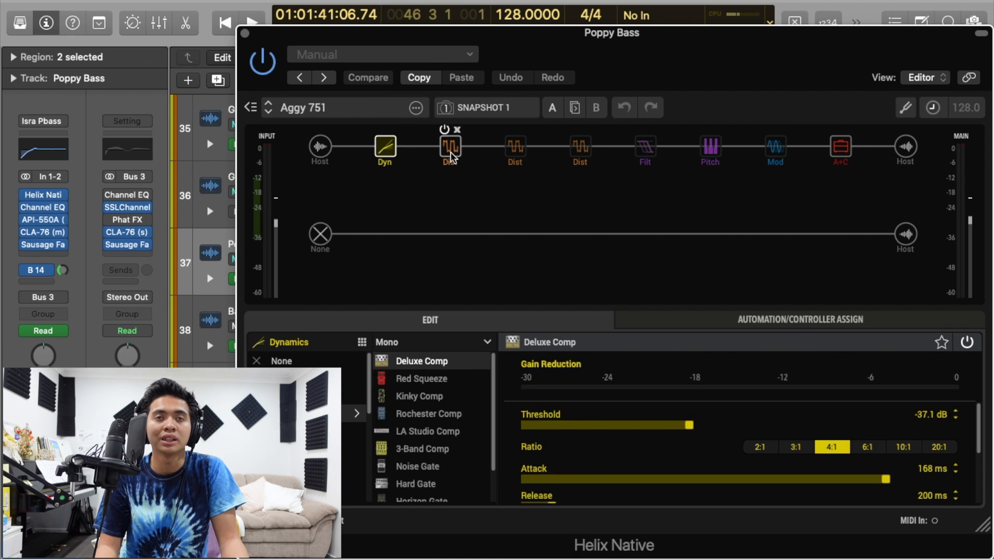
click(451, 152)
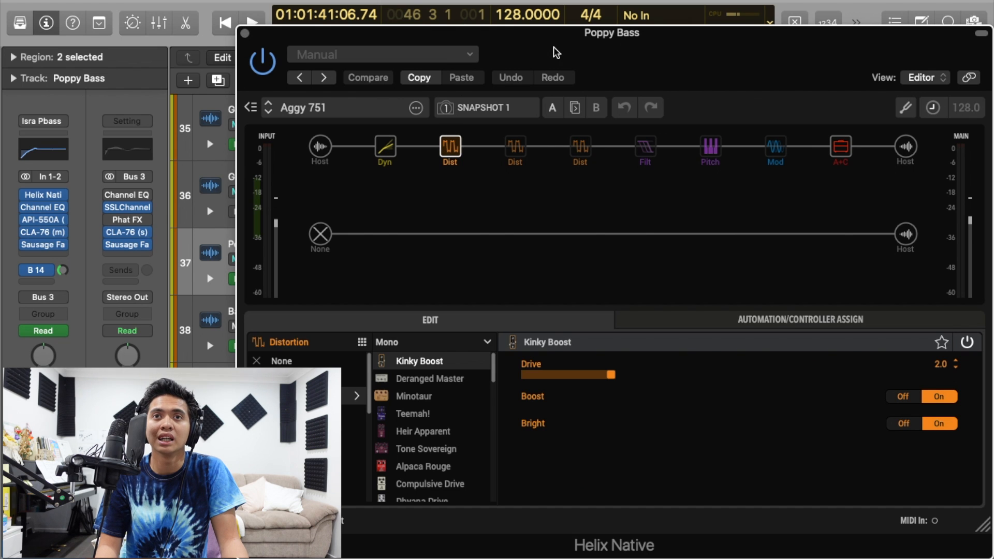
Step: Solo Poppy Bass and play it while viewing the amp and cab block settings in Helix Native
drag(654, 43, 628, 399)
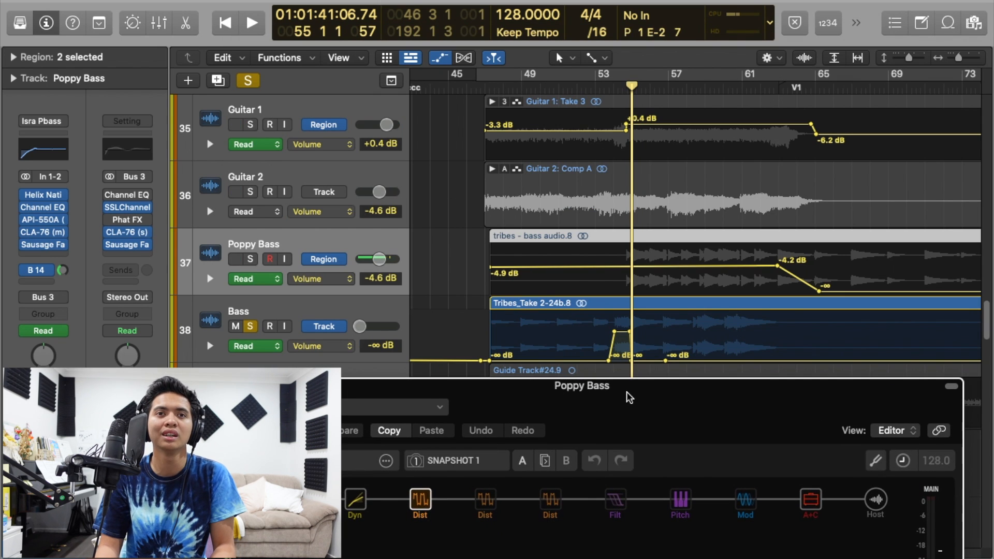
click(249, 260)
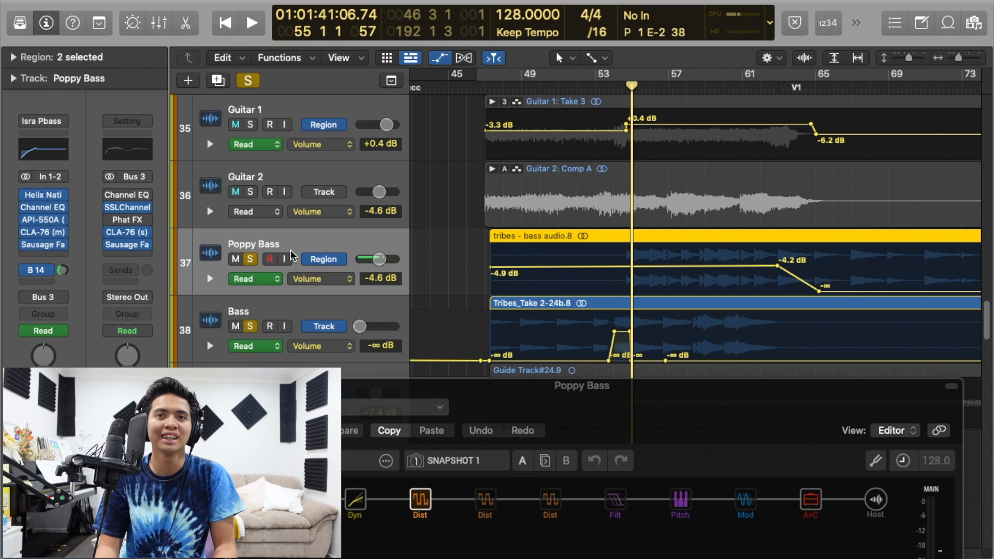
key(space)
drag(502, 391, 468, 86)
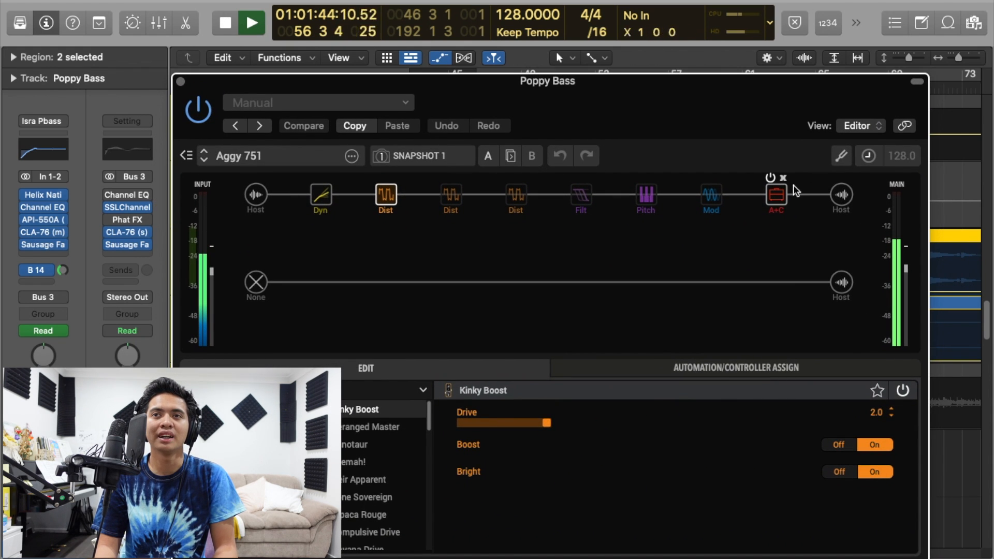
click(782, 198)
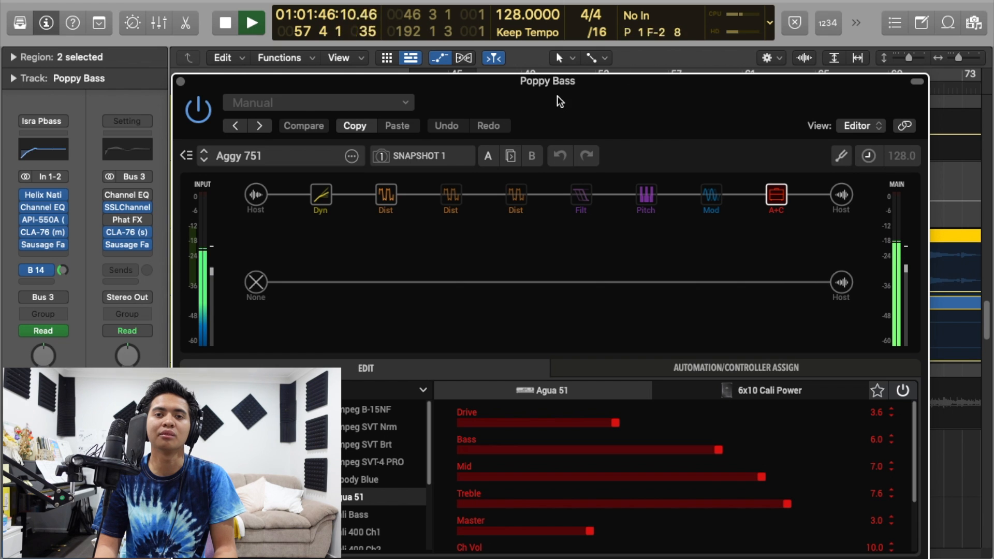
Step: View the 6x10 Cali Power cab in Poppy Bass's Helix Native, close the plug-in and stop playback
drag(333, 82, 327, 8)
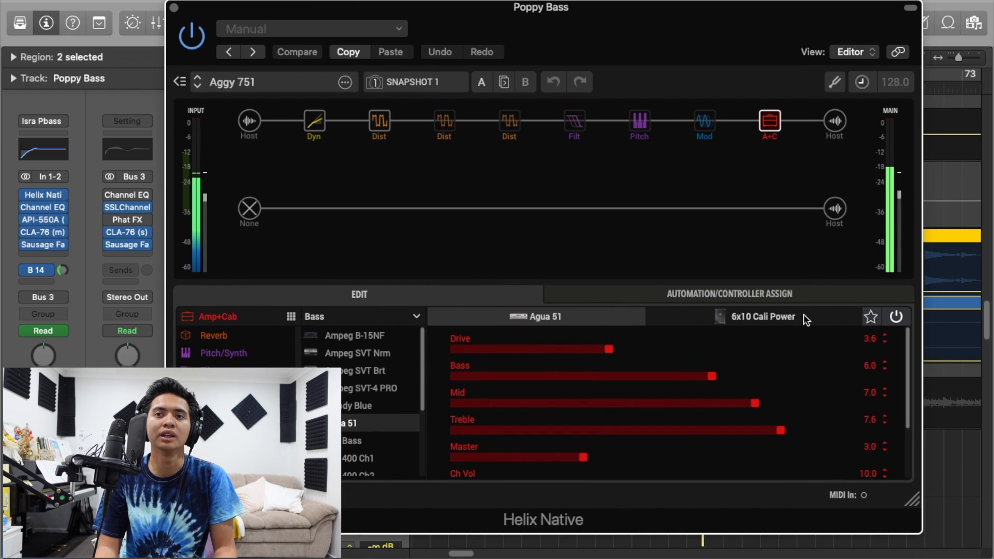
click(784, 320)
drag(473, 9, 589, 100)
click(290, 99)
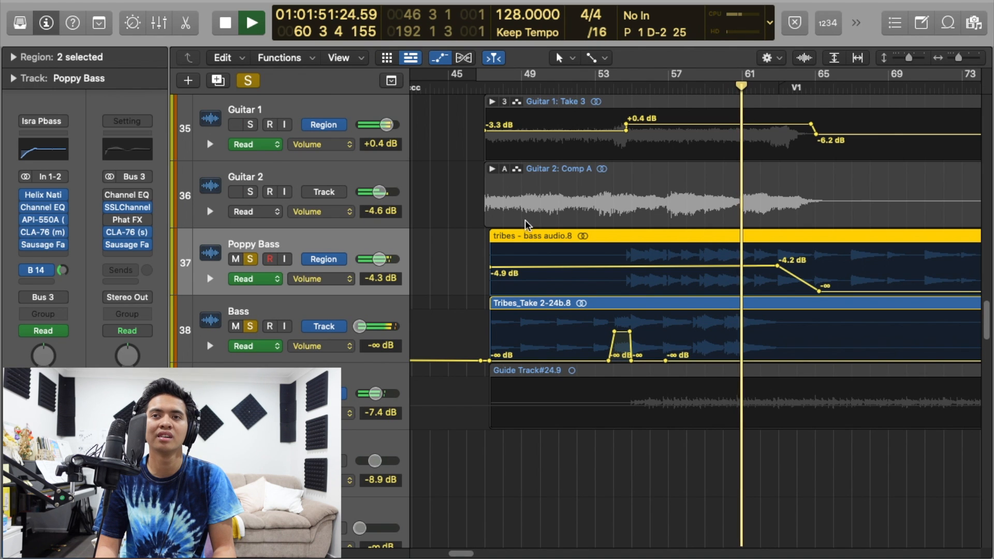
key(space)
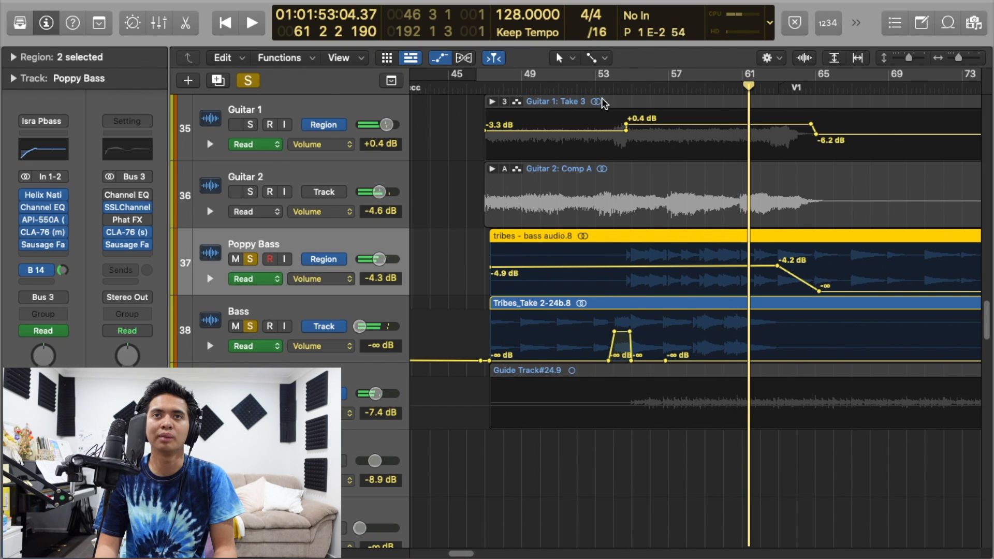
Step: Move the playhead to bar 54, clear all track solos and play a stretch of the full mix
click(602, 89)
drag(597, 91, 615, 108)
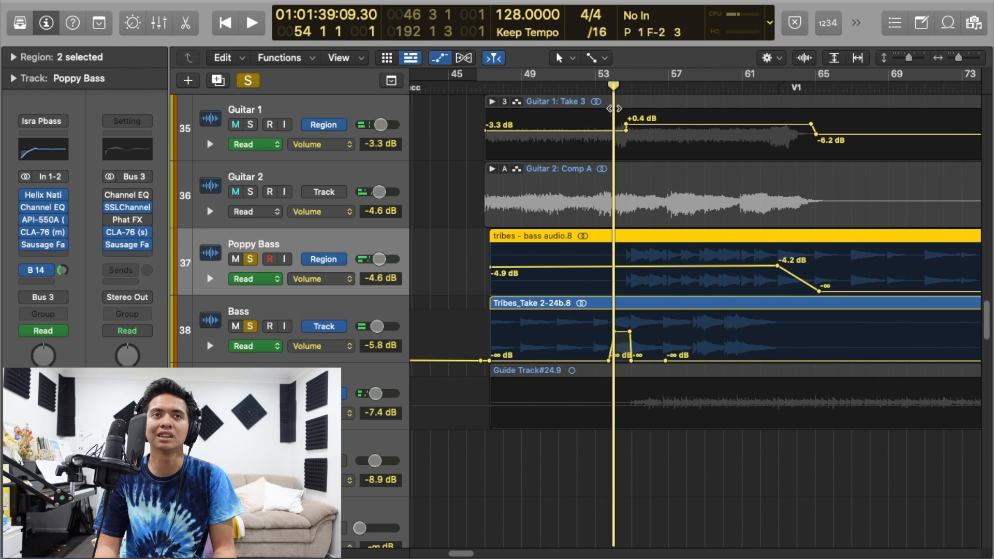
click(249, 79)
key(space)
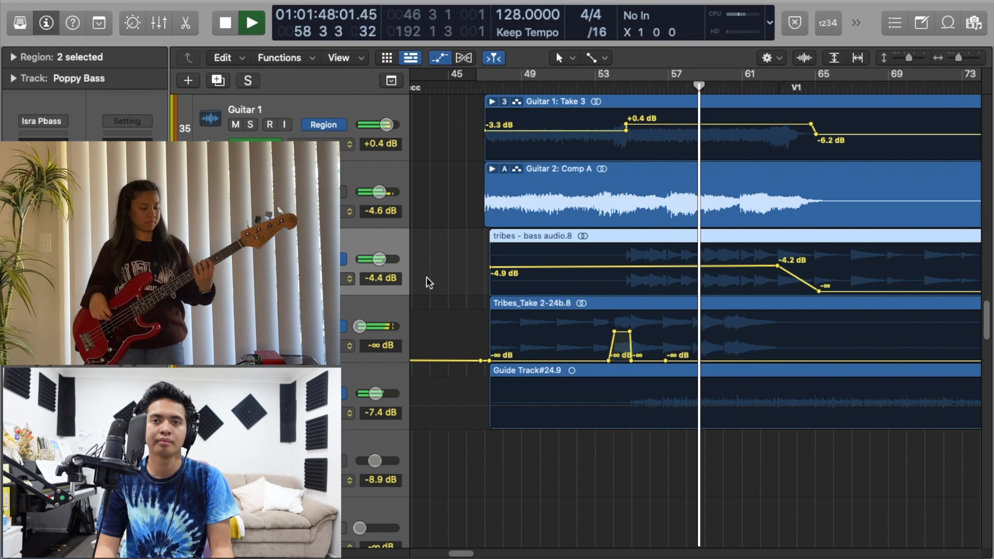
key(space)
Step: Solo the Poppy Bass and Bass tracks together and mute Poppy Bass so only Bass is heard
click(250, 259)
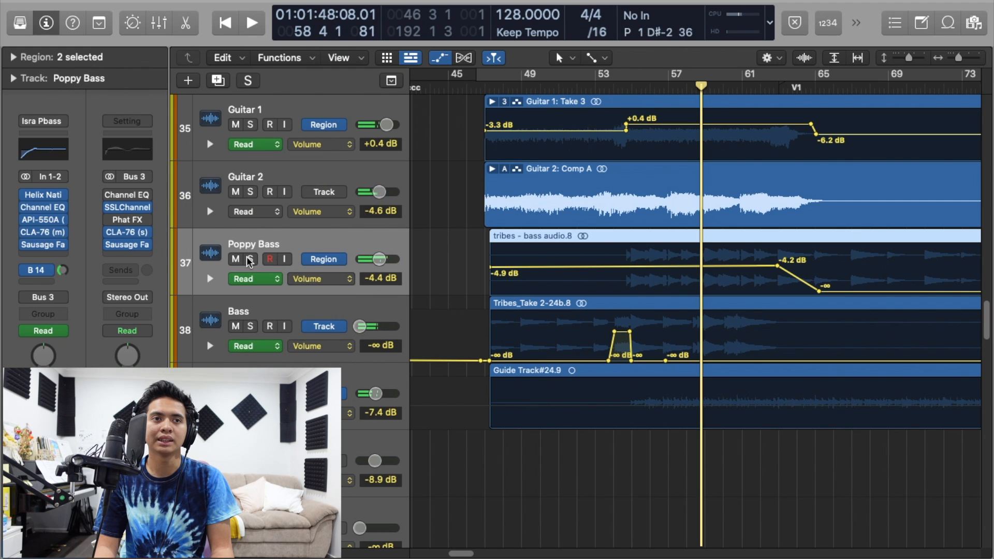
click(250, 326)
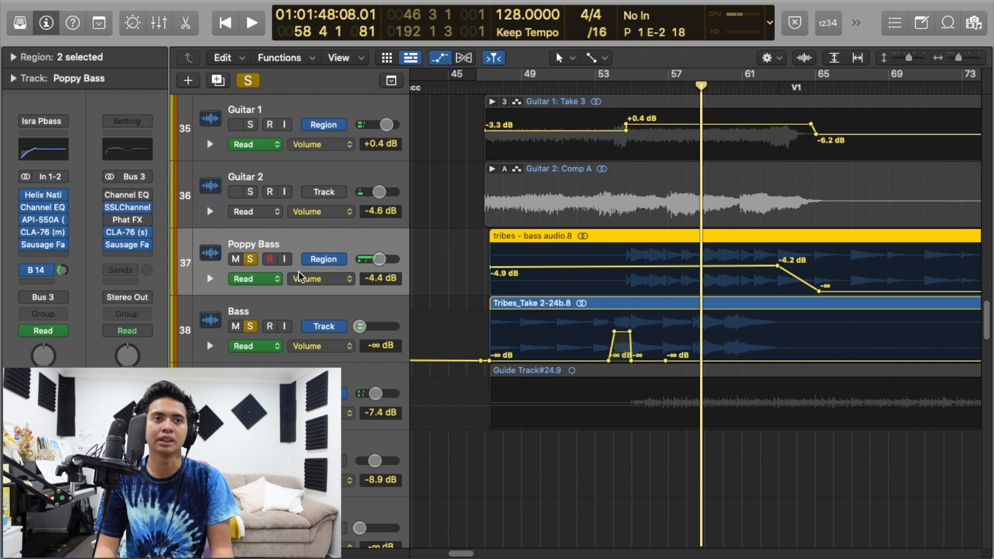
click(236, 259)
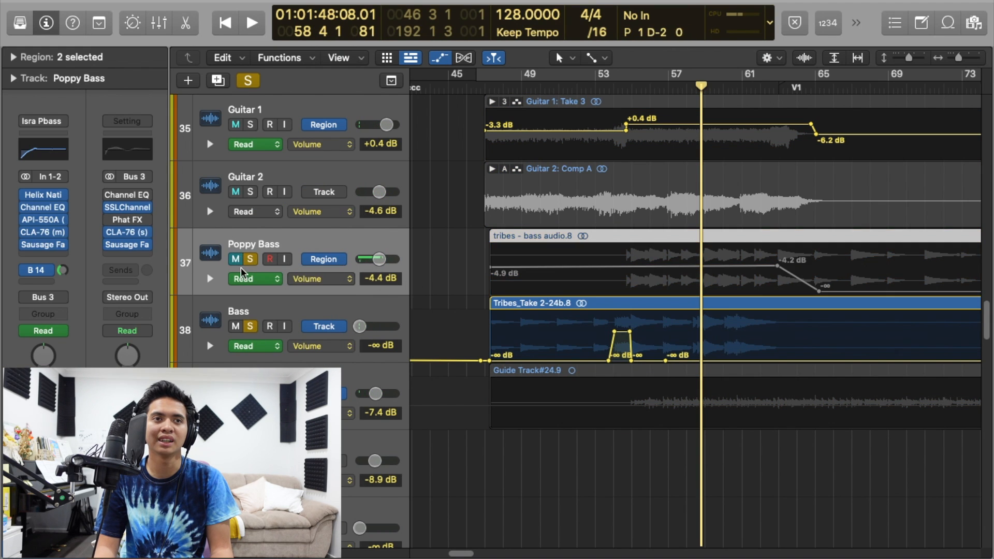
Step: Turn off the Bass track's volume automation, set its fader to 0.0 dB and audition the track
click(309, 327)
drag(360, 328, 386, 325)
alt+click(383, 327)
click(663, 89)
key(space)
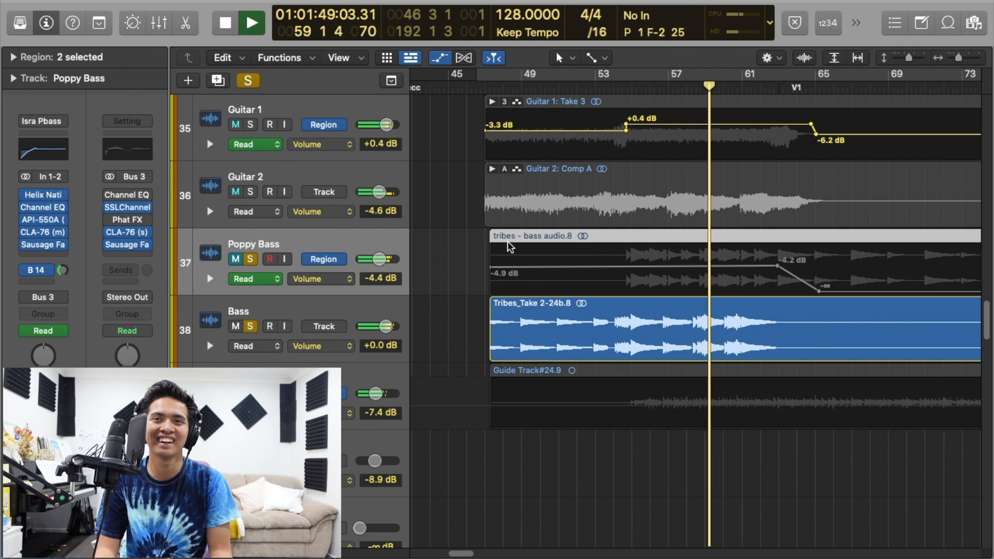
key(space)
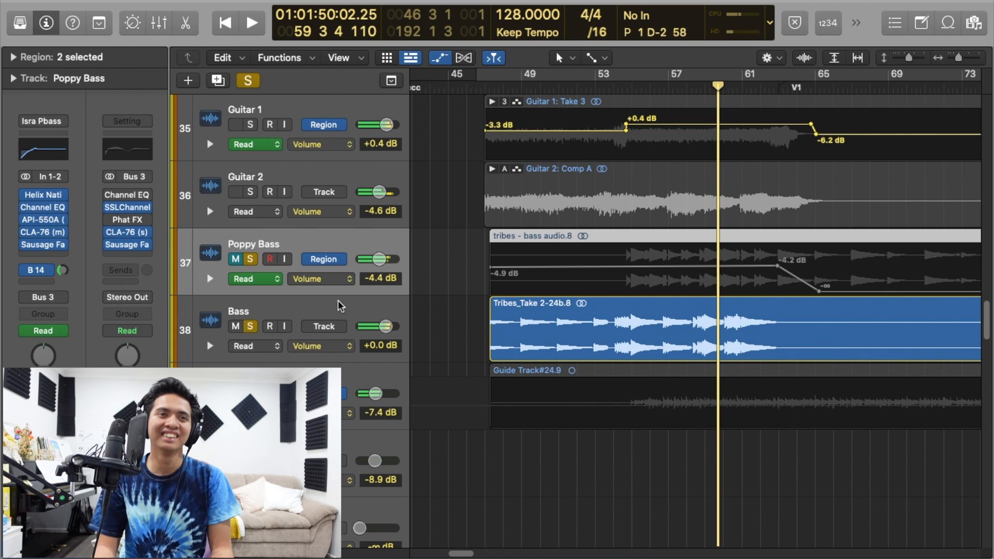
Step: Re-enable the Bass track's volume automation, unmute Poppy Bass and clear all track solos
click(311, 327)
key(a)
key(a)
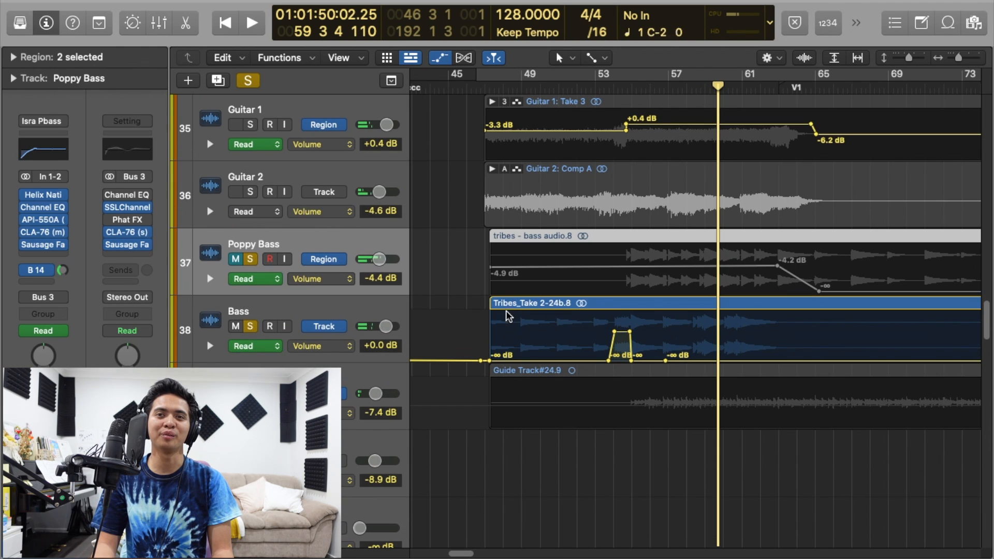
click(239, 260)
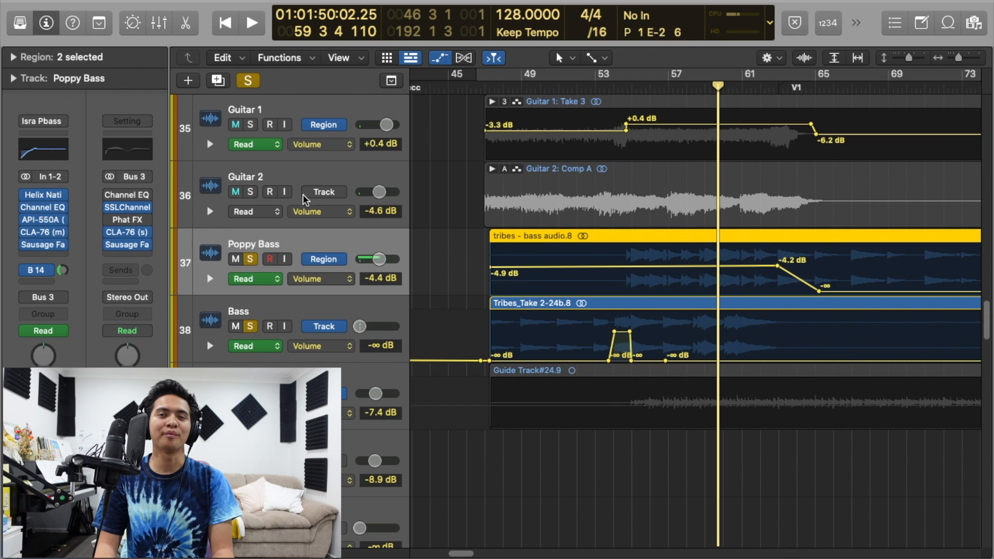
click(248, 81)
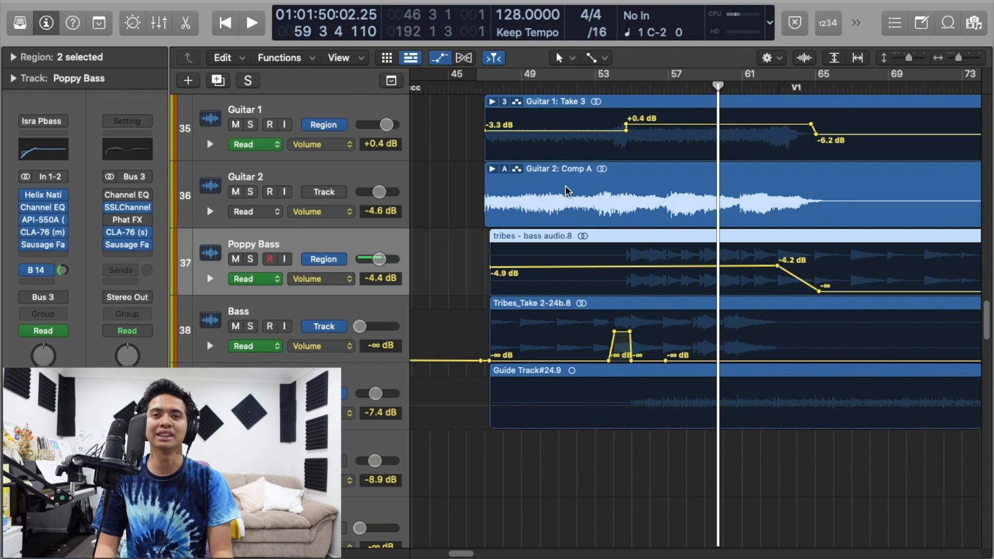
Step: Play the full mix briefly from the current position and stop
scroll(510, 222, up, 5)
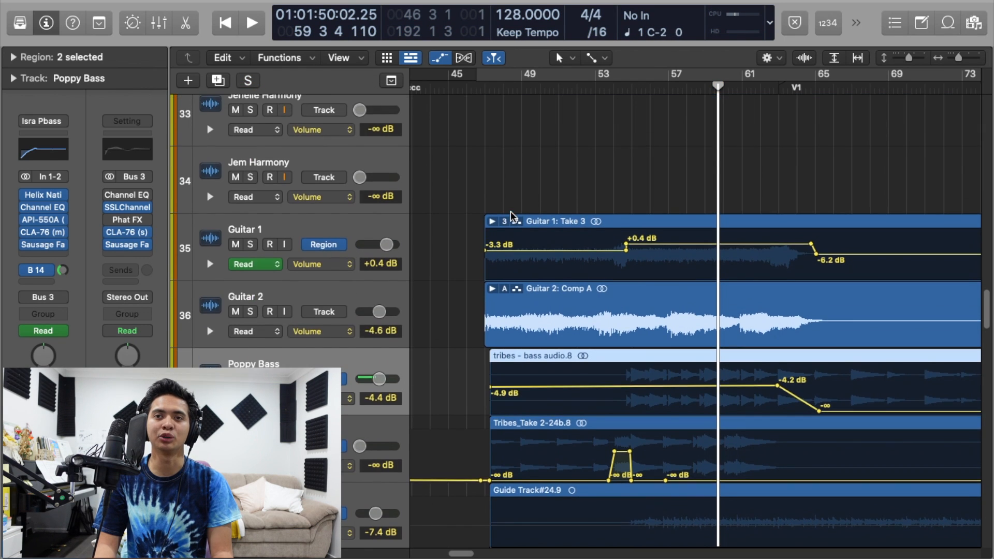
key(space)
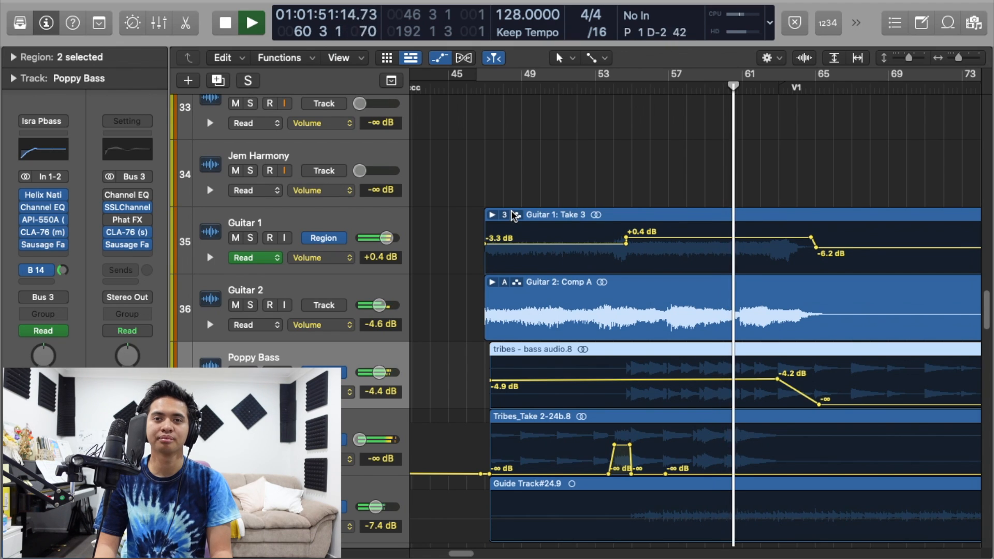
scroll(518, 218, down, 10)
key(space)
Step: Solo the drum mic tracks from KICK through See The Light OH R and look over their regions
scroll(528, 220, up, 15)
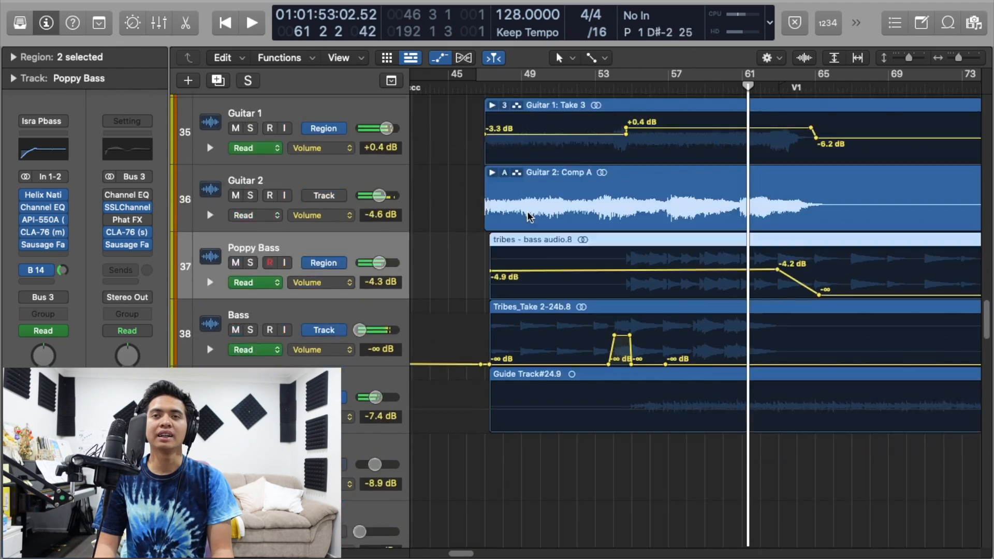
scroll(527, 219, up, 6)
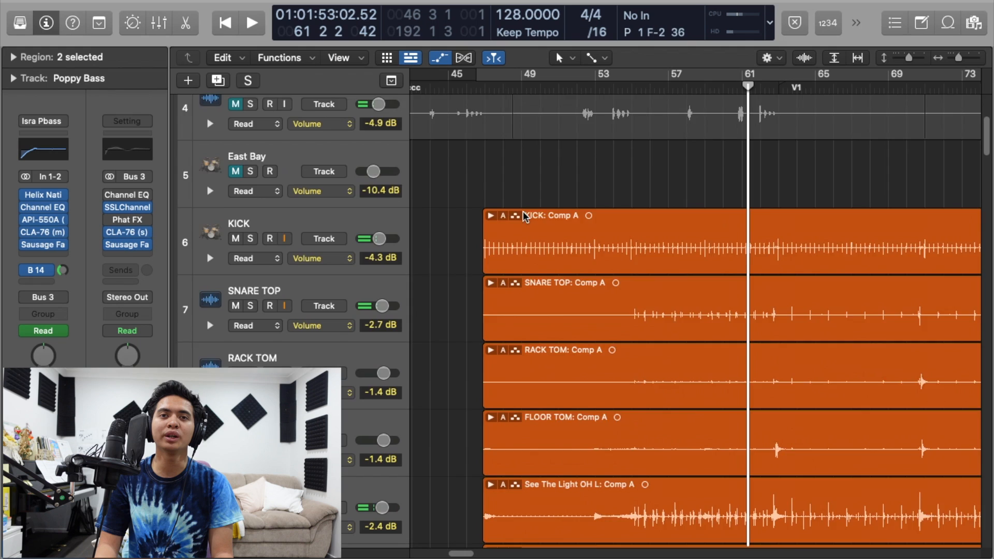
scroll(386, 215, down, 2)
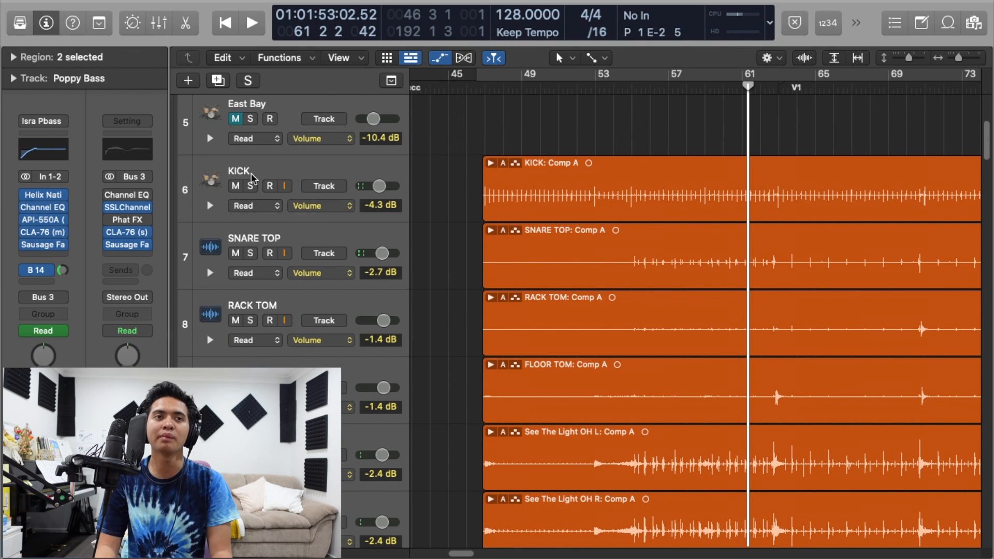
drag(254, 186, 251, 523)
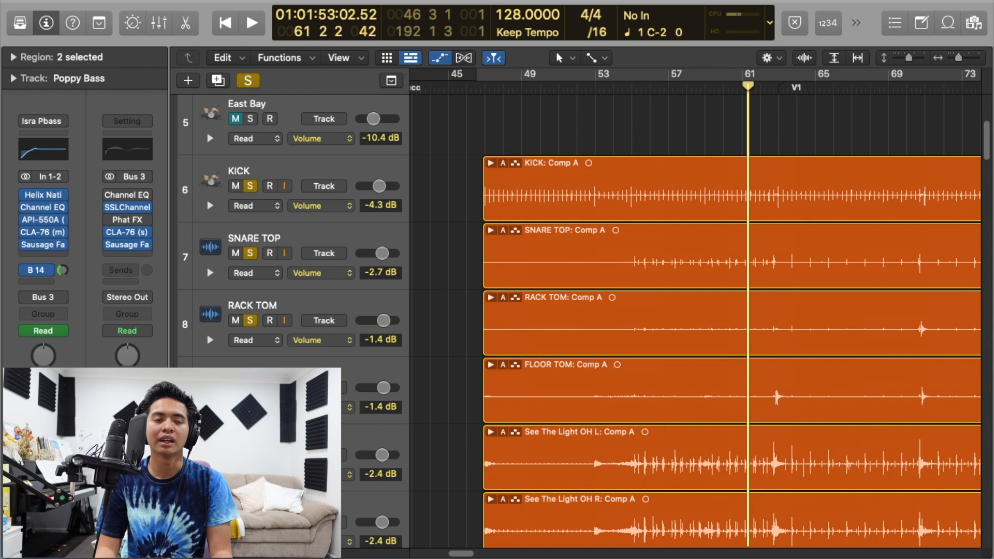
scroll(251, 523, down, 2)
scroll(381, 401, down, 4)
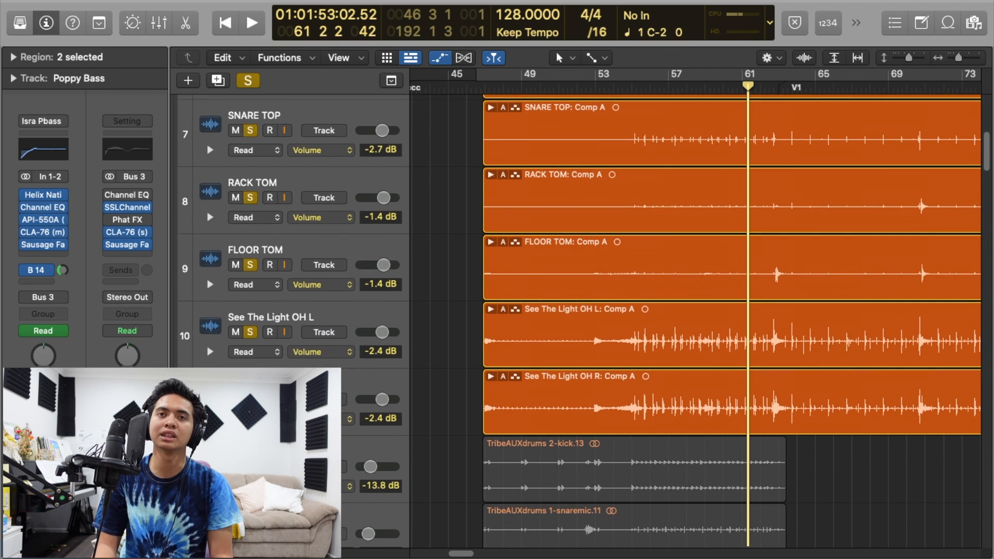
scroll(385, 390, up, 5)
scroll(385, 390, up, 3)
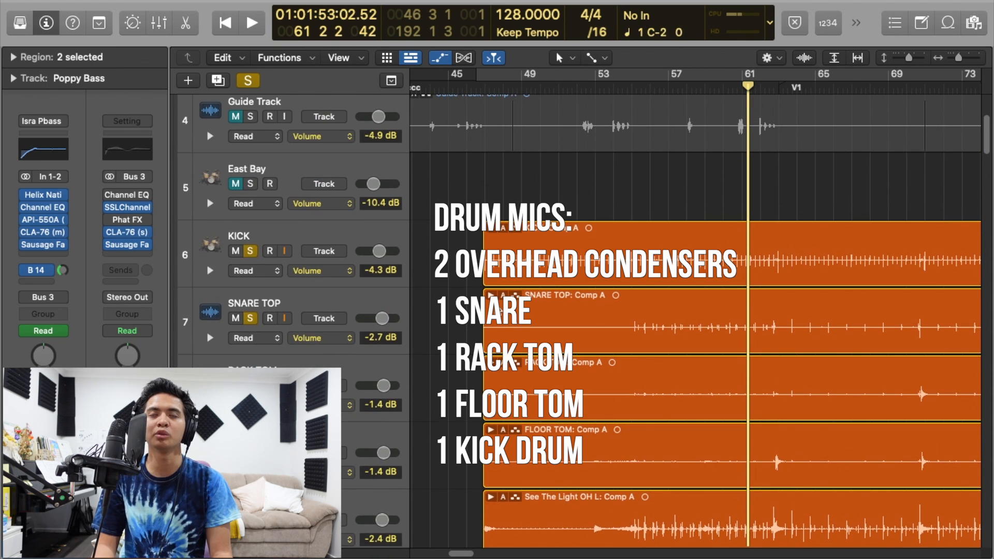
scroll(485, 327, down, 2)
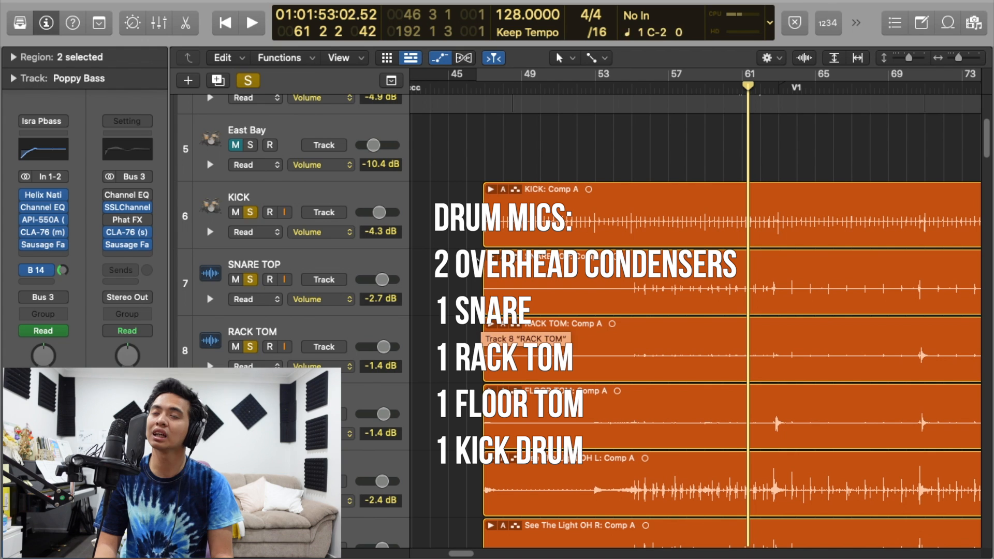
Step: Open Trigger 2 on the KICK track, inspect its kick samples and trigger settings, and close it
click(342, 197)
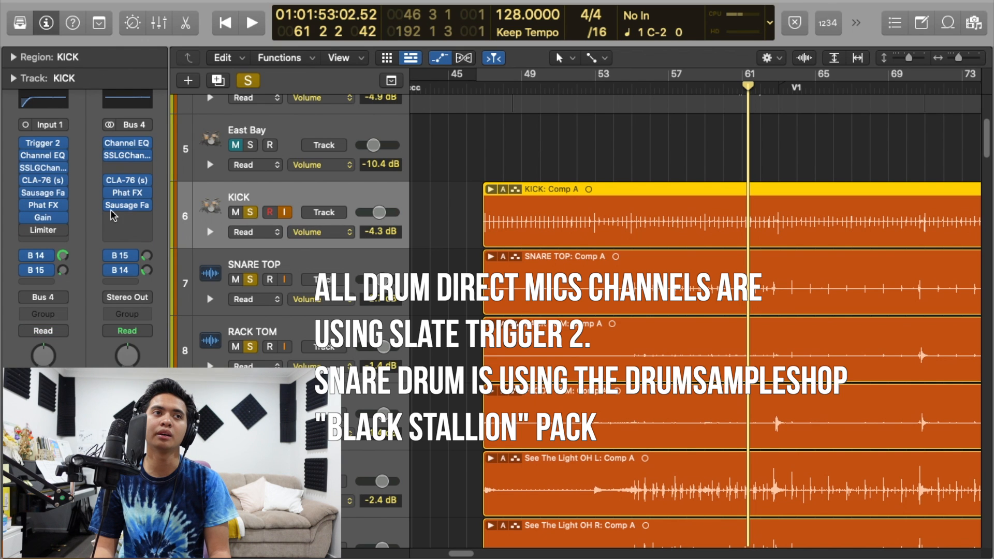
click(44, 145)
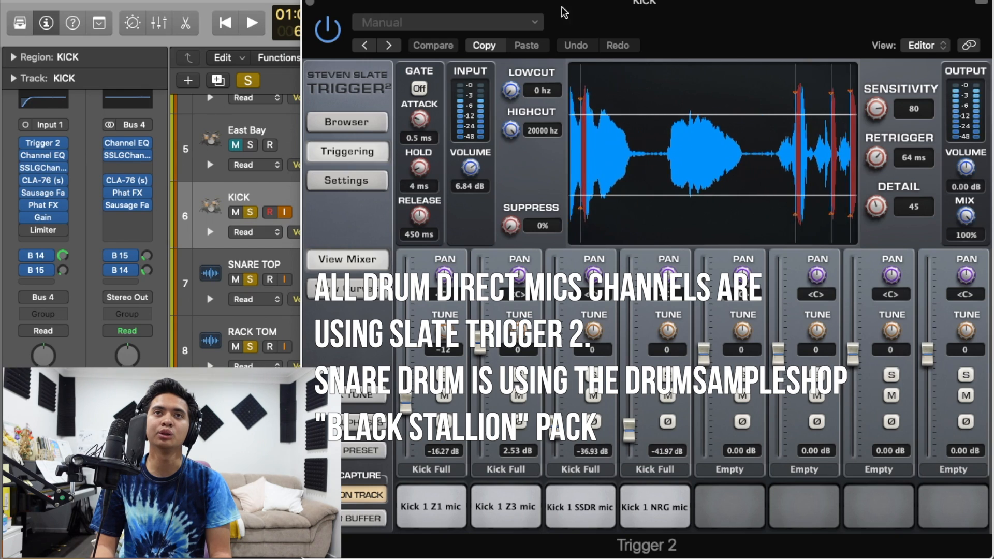
drag(627, 14, 409, 50)
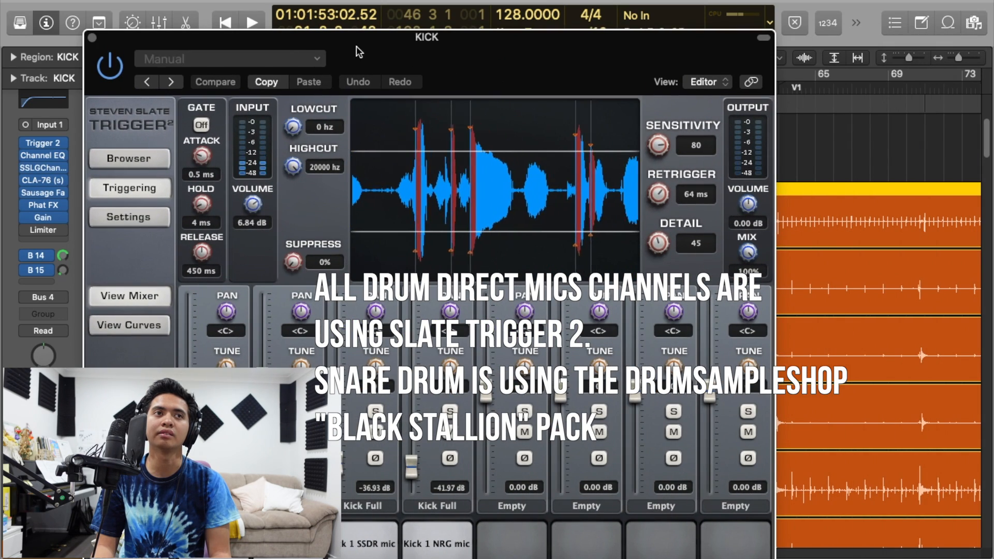
click(93, 36)
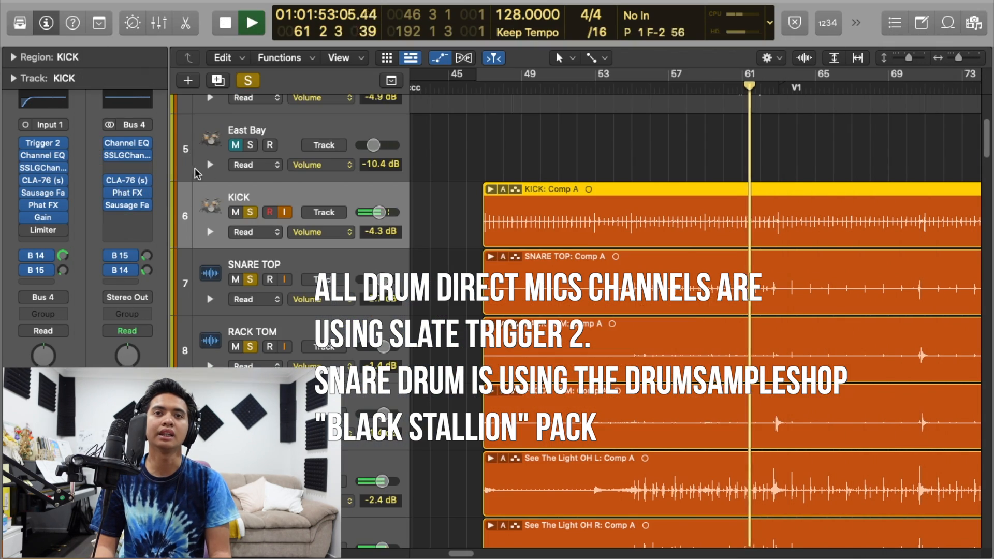
Step: Open Trigger 2 on the SNARE TOP track, inspect its snare samples and trigger settings, and close it
click(352, 271)
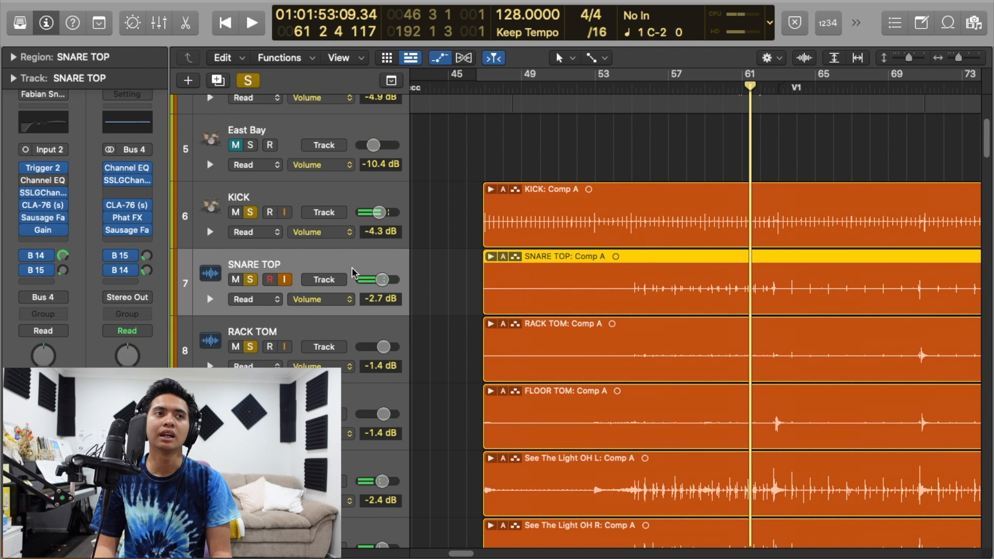
click(43, 169)
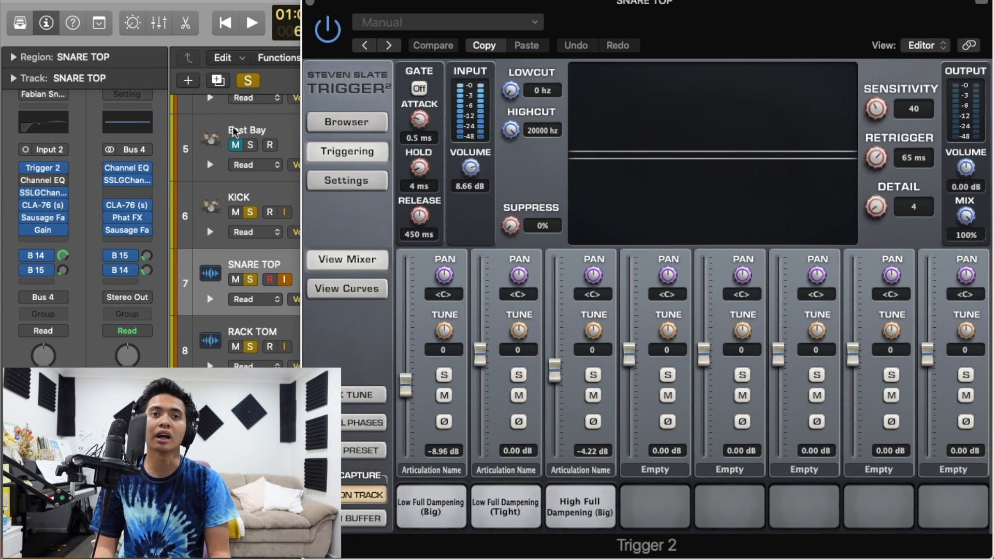
drag(662, 15, 507, 15)
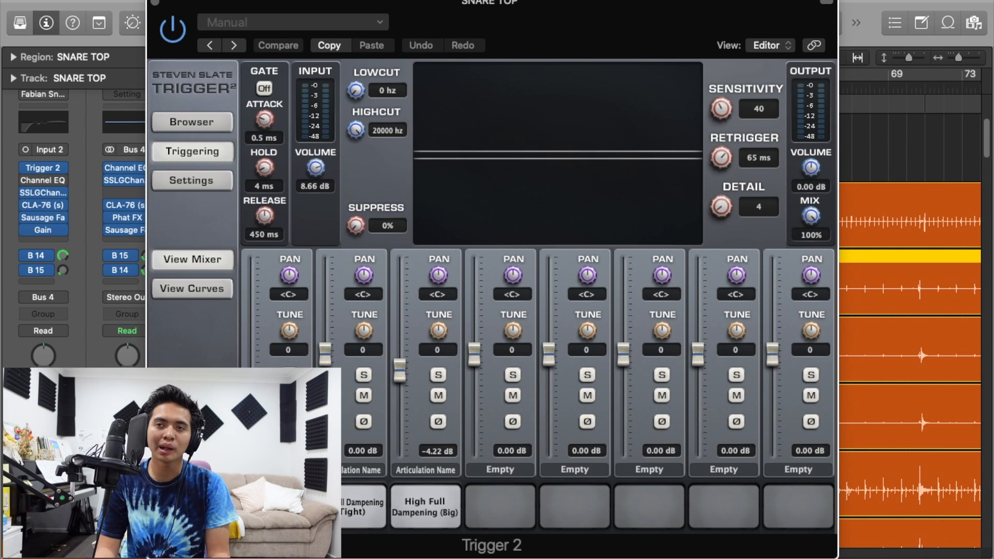
drag(567, 26, 614, 71)
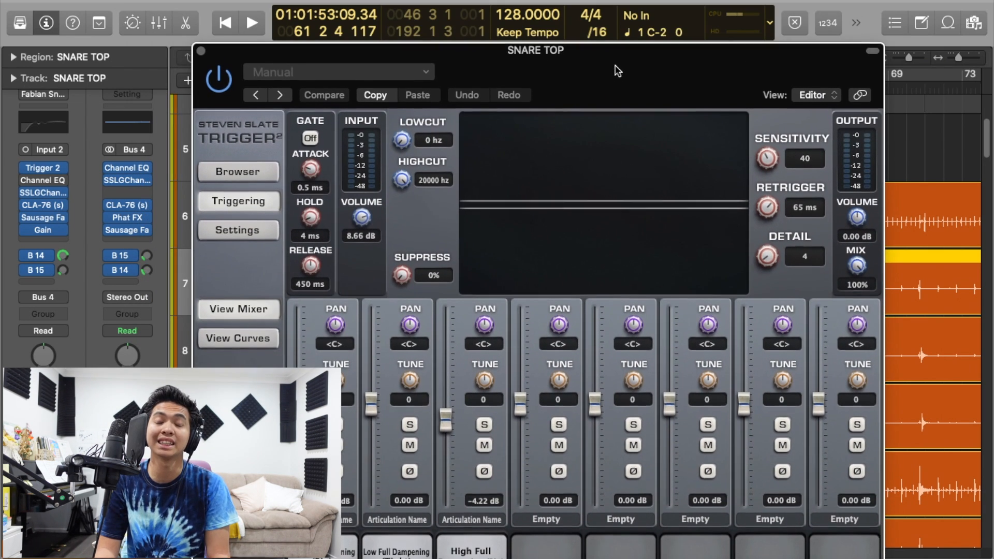
click(201, 50)
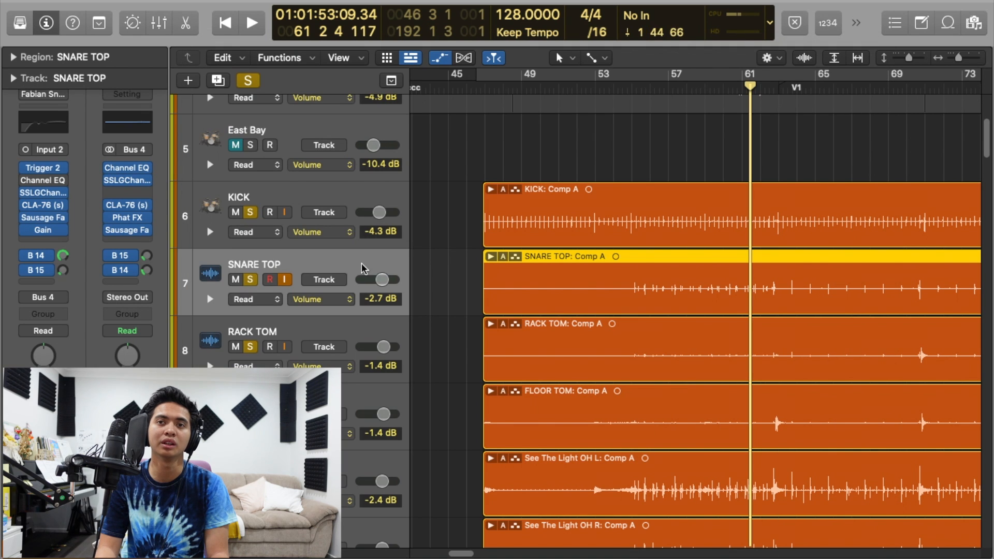
Step: Show the mixer and select the Drums bus channel strip
key(x)
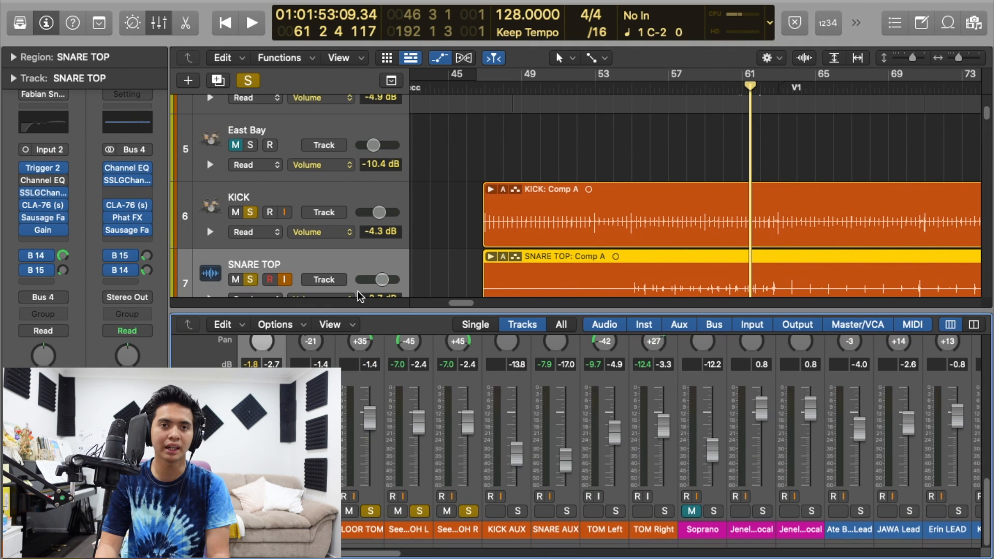
scroll(661, 440, right, 10)
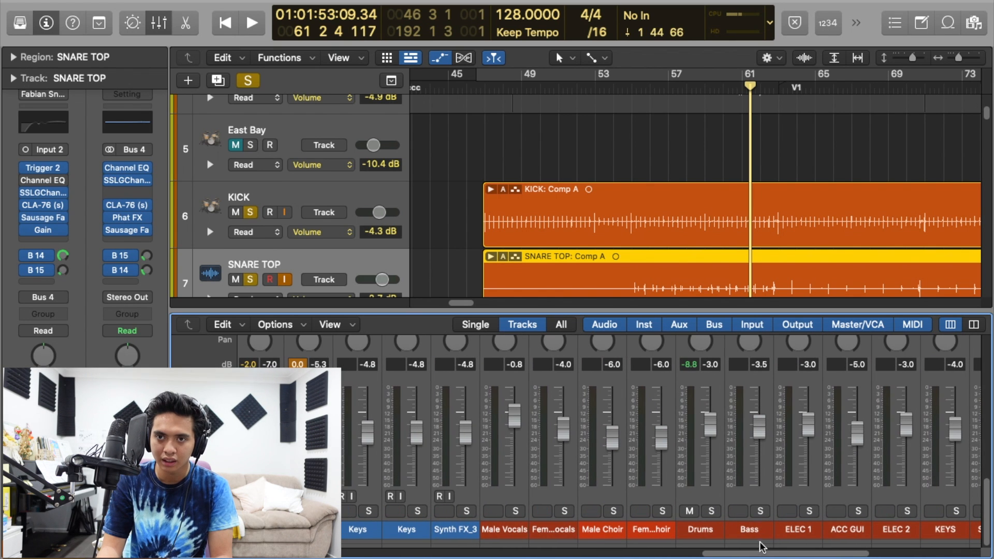
click(705, 529)
Step: Review the Drums bus insert chain and sends, opening its SSLGChannel plug-in
scroll(683, 441, up, 4)
scroll(676, 375, up, 8)
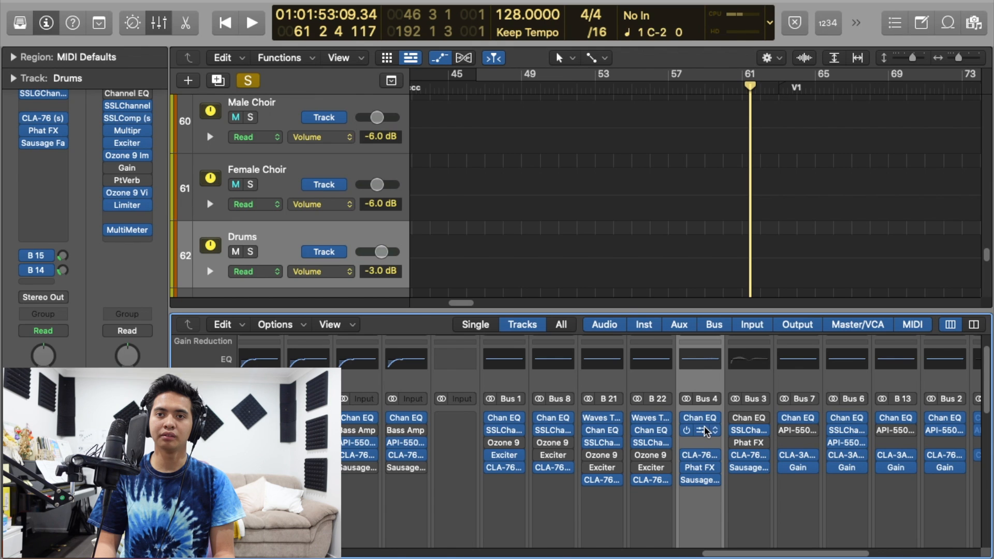
click(704, 426)
scroll(724, 411, down, 3)
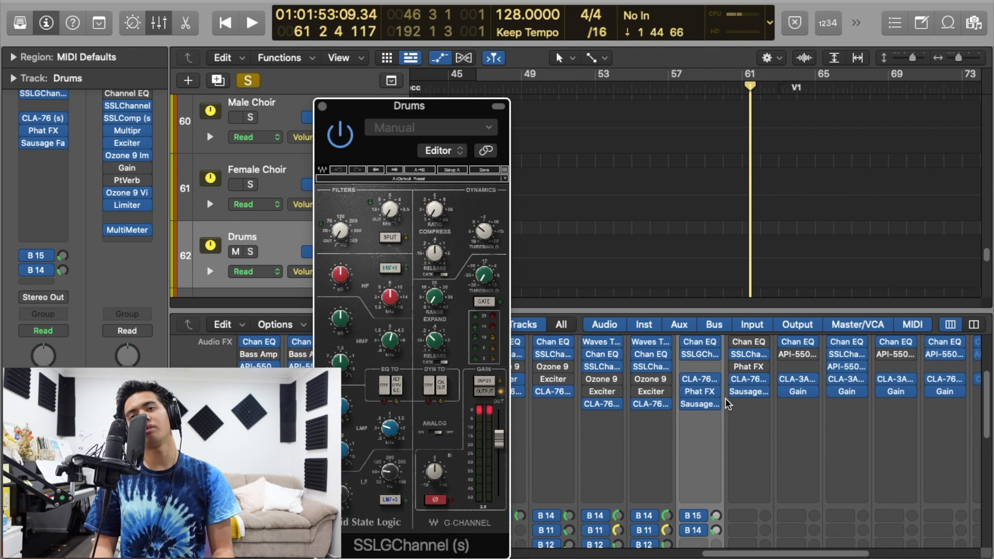
Step: Move CLA-76 up one insert slot on the Drums bus, and inspect its settings and those of Phat FX
click(702, 368)
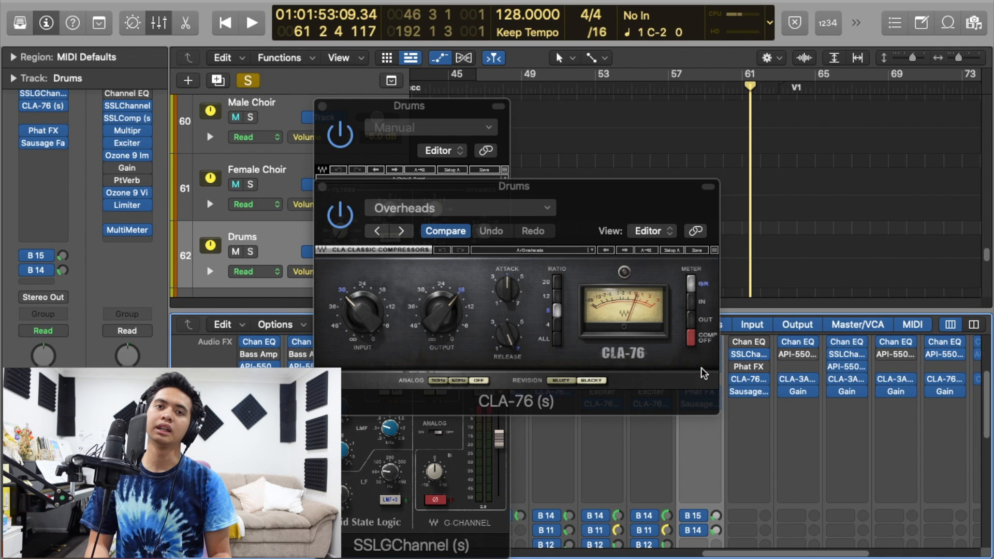
click(322, 187)
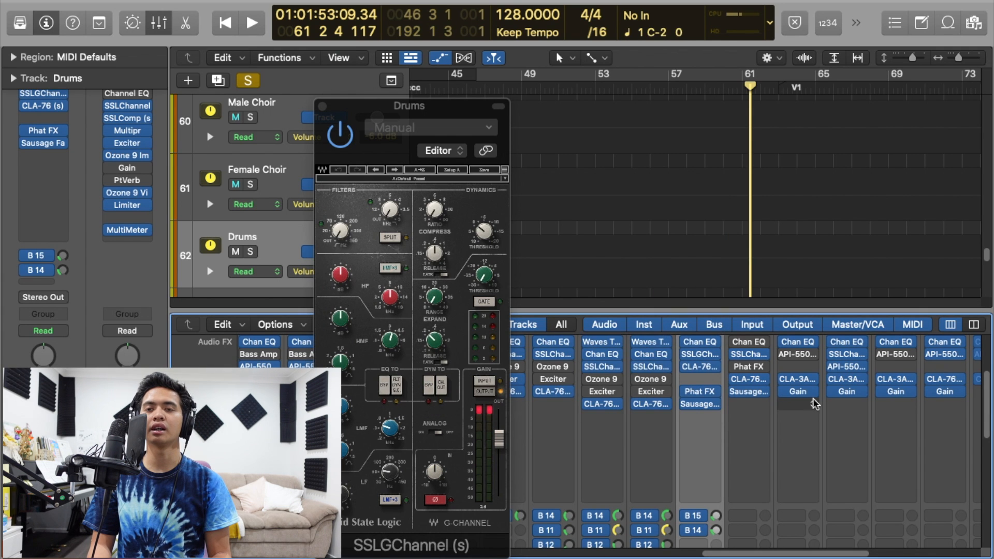
click(704, 393)
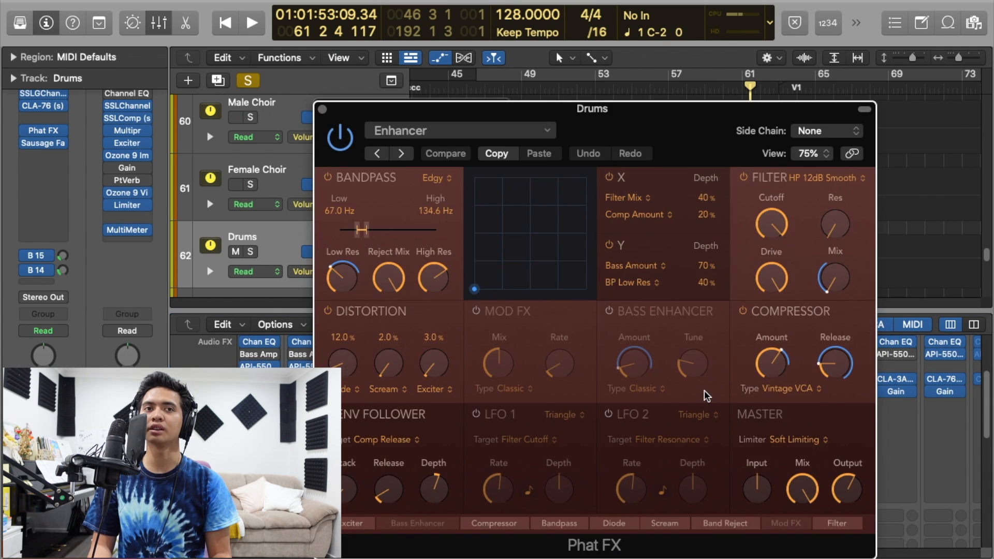
click(322, 111)
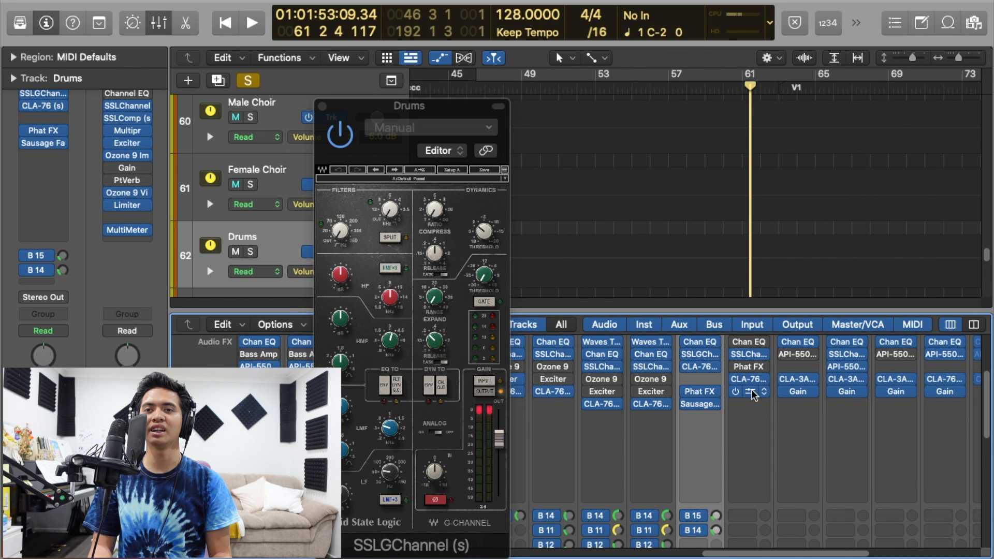
Step: Inspect the Sausage Fattener on the Bass bus and close the remaining plug-in windows
click(752, 393)
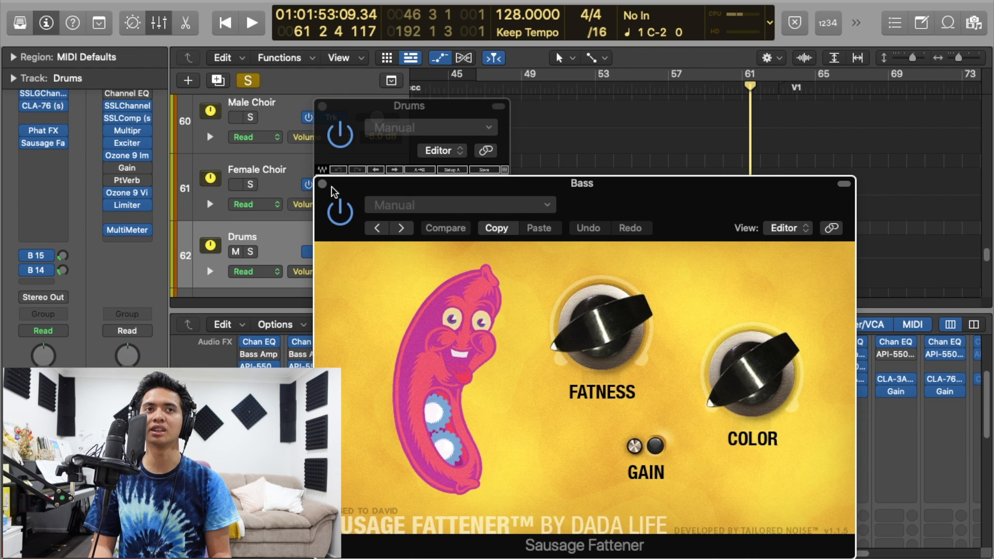
click(322, 183)
click(323, 105)
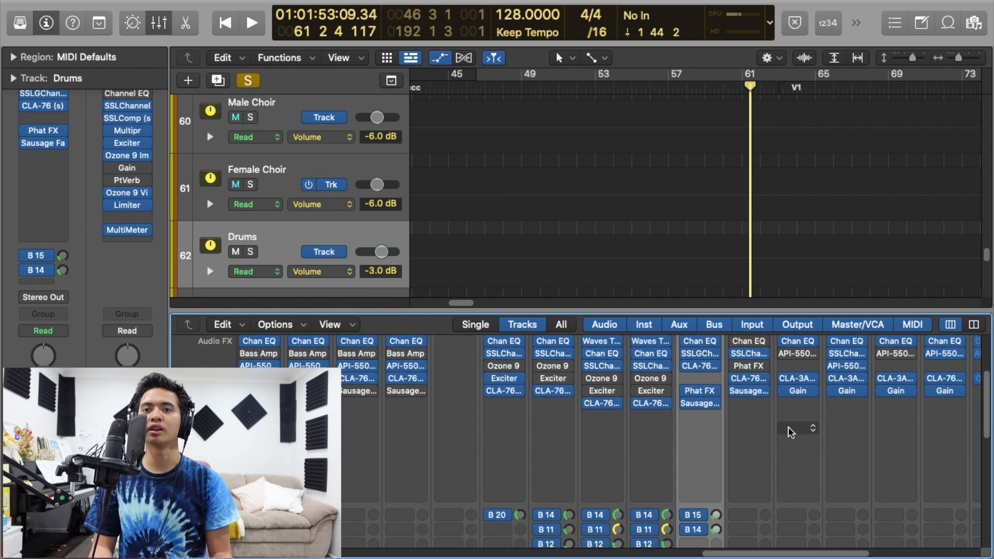
Step: Review the Drums bus sends to B 15 and B 14 in the mixer
scroll(791, 432, down, 5)
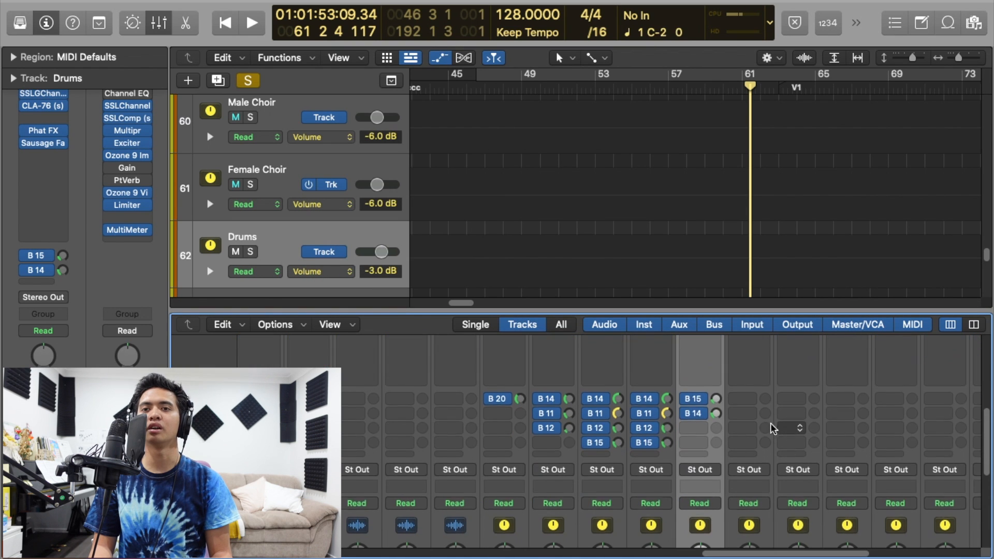
click(702, 396)
click(672, 380)
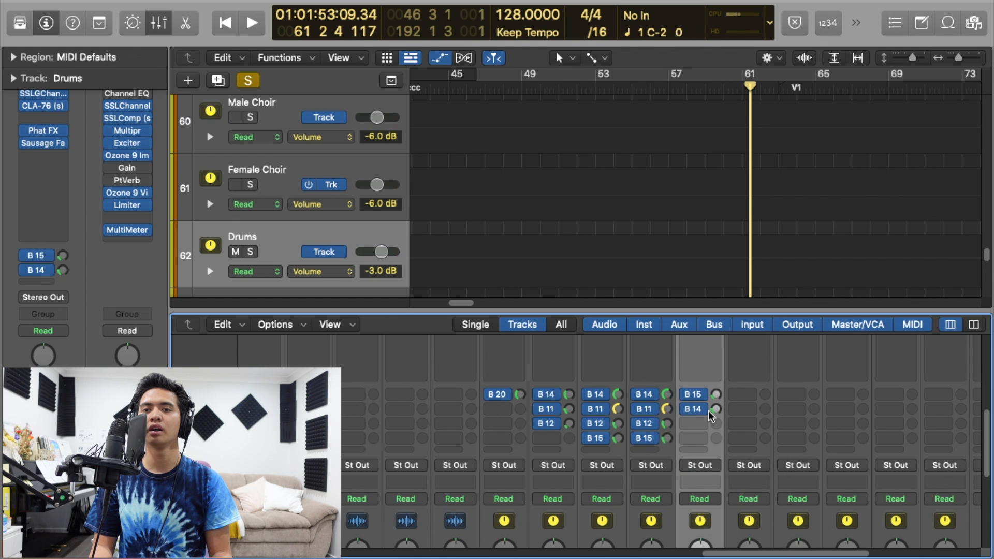
click(708, 413)
click(638, 390)
scroll(588, 352, up, 5)
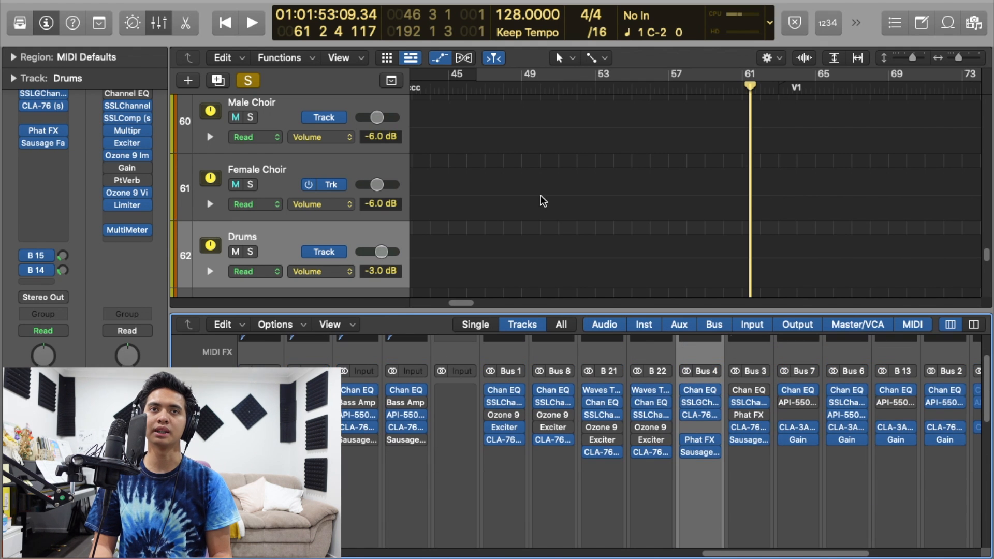
Step: Return to the drum tracks in the arrangement and clear all active solos
scroll(538, 207, up, 10)
scroll(534, 222, up, 15)
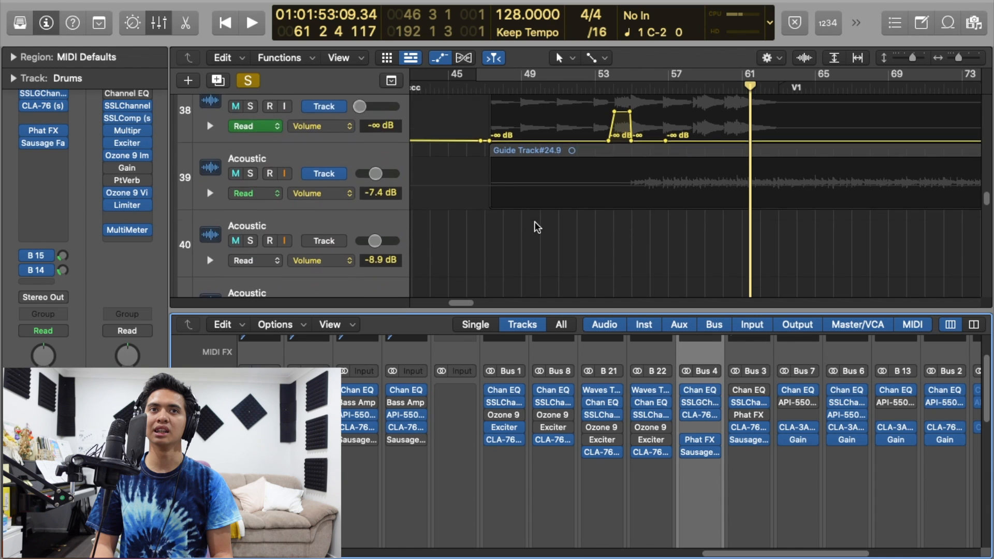
scroll(391, 199, up, 20)
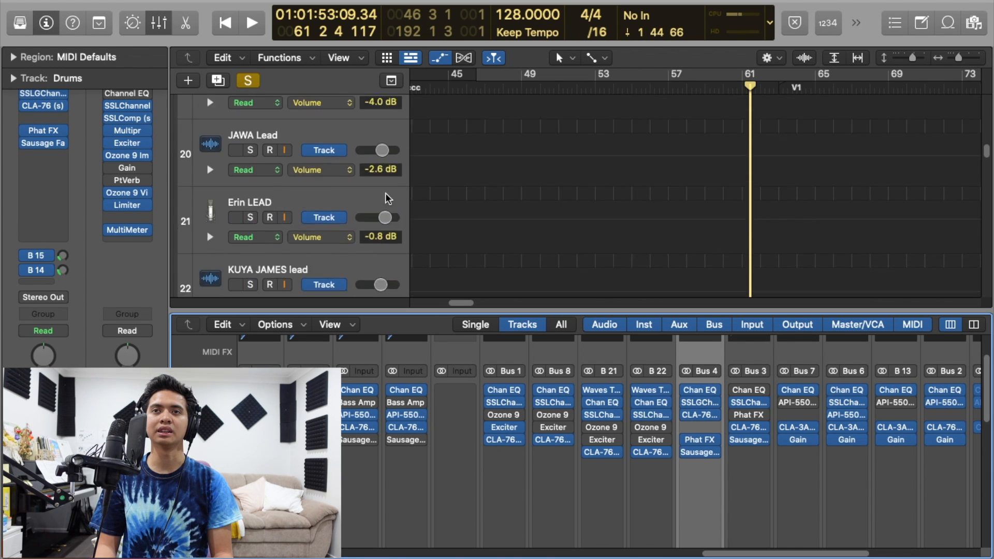
scroll(386, 199, up, 3)
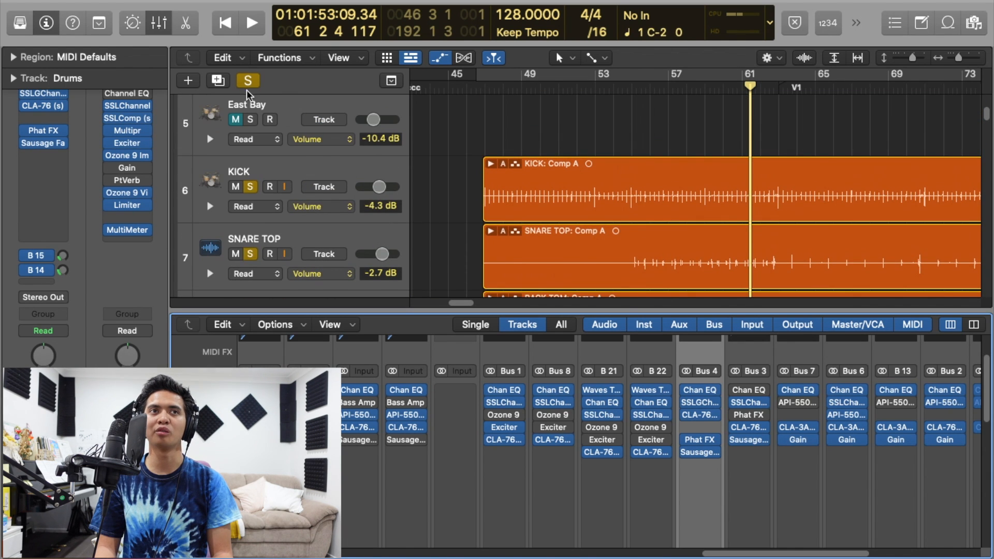
click(248, 81)
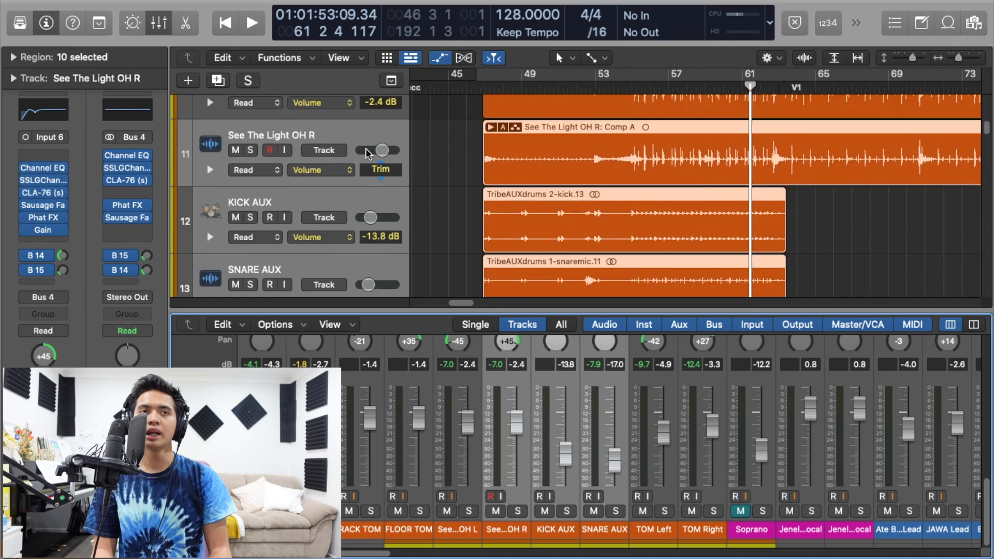
Step: Examine the insert chains, sends and bus outputs of the individual drum tracks
scroll(570, 197, up, 2)
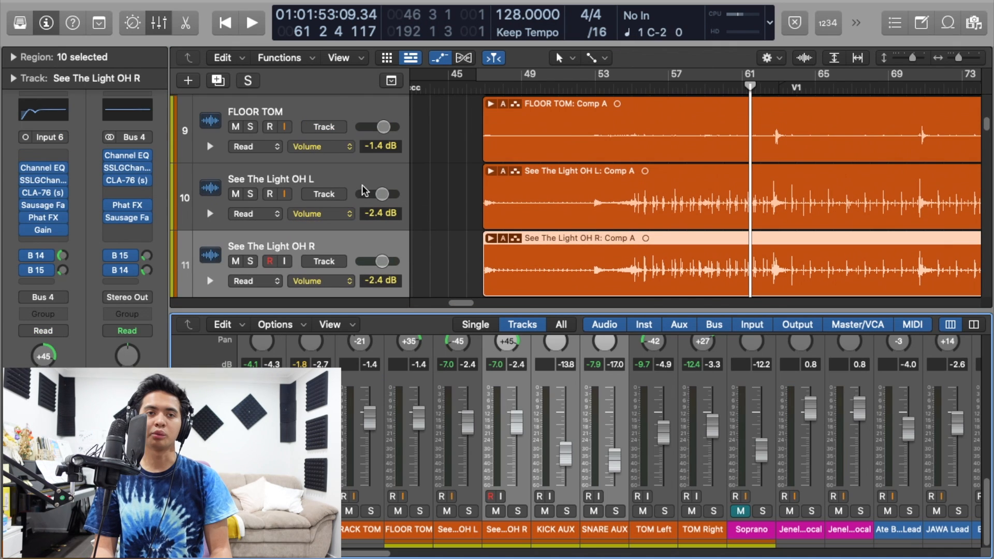
scroll(569, 440, up, 3)
scroll(596, 440, up, 3)
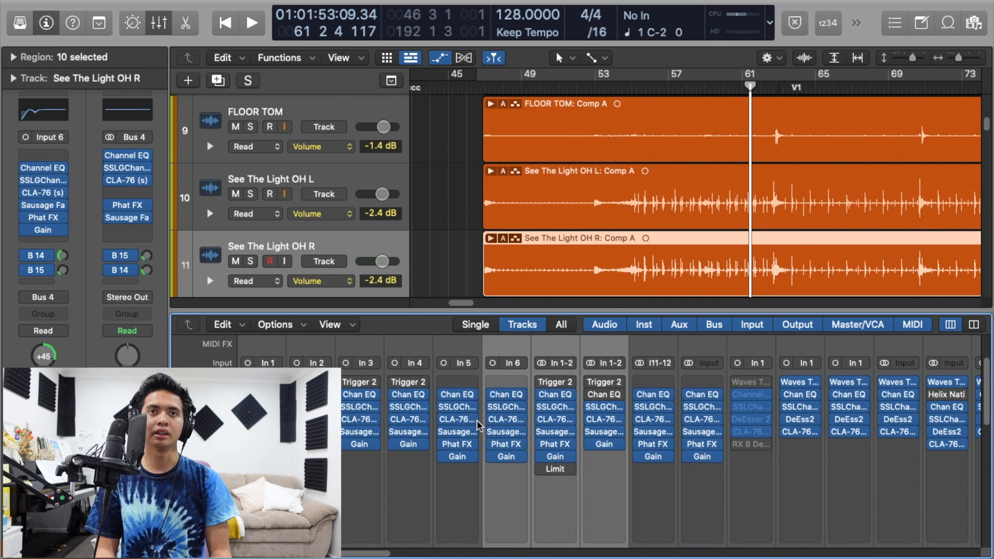
scroll(609, 388, down, 3)
scroll(262, 149, up, 4)
scroll(261, 149, up, 2)
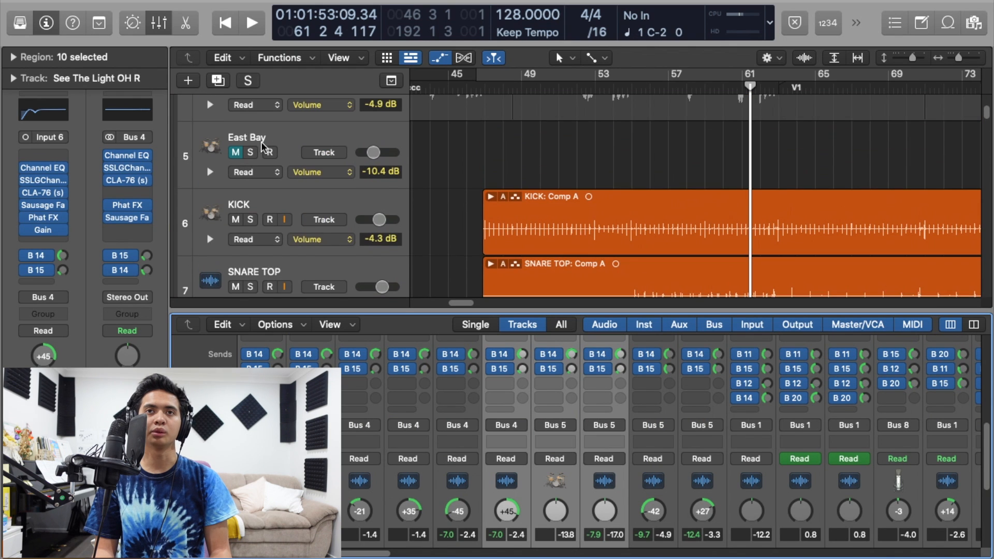
Step: Solo the drum tracks from KICK through See The Light OH R, leaving KICK AUX unsoloed
drag(256, 213, 258, 264)
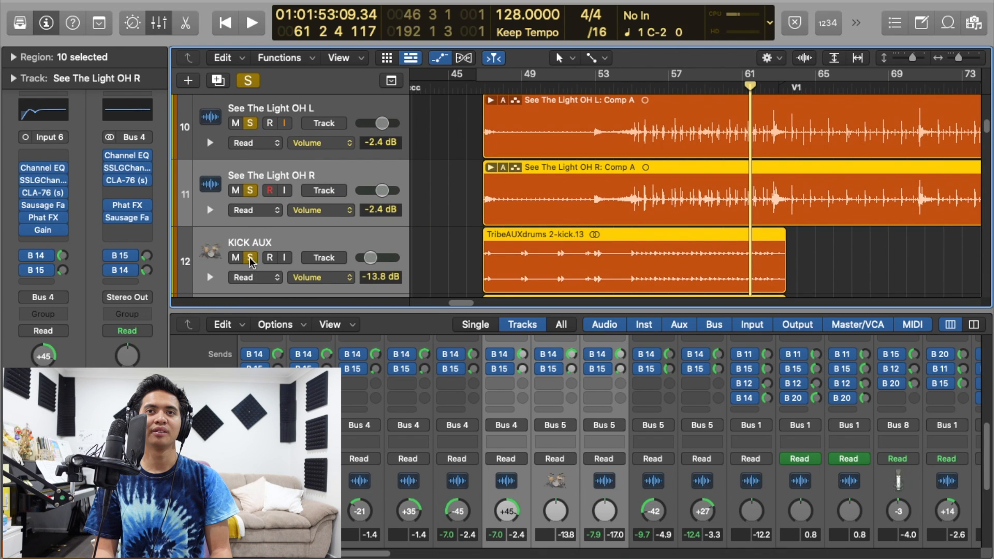
click(250, 259)
scroll(368, 213, down, 2)
scroll(367, 214, up, 4)
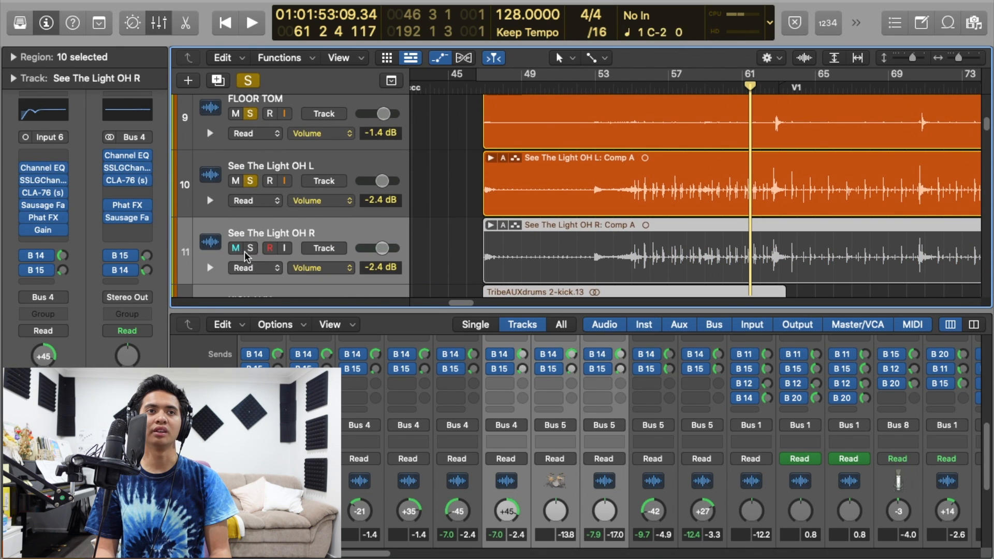
click(250, 249)
scroll(472, 215, up, 2)
scroll(473, 217, down, 5)
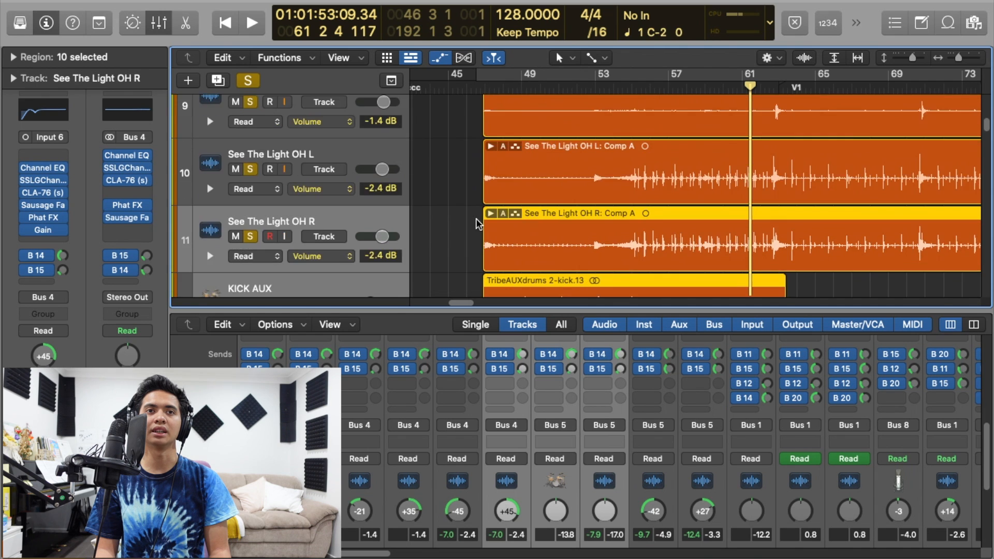
scroll(404, 215, up, 2)
Step: Audition the soloed drum kit from bar 55 while reviewing its channel strips, and hide the mixer
click(808, 217)
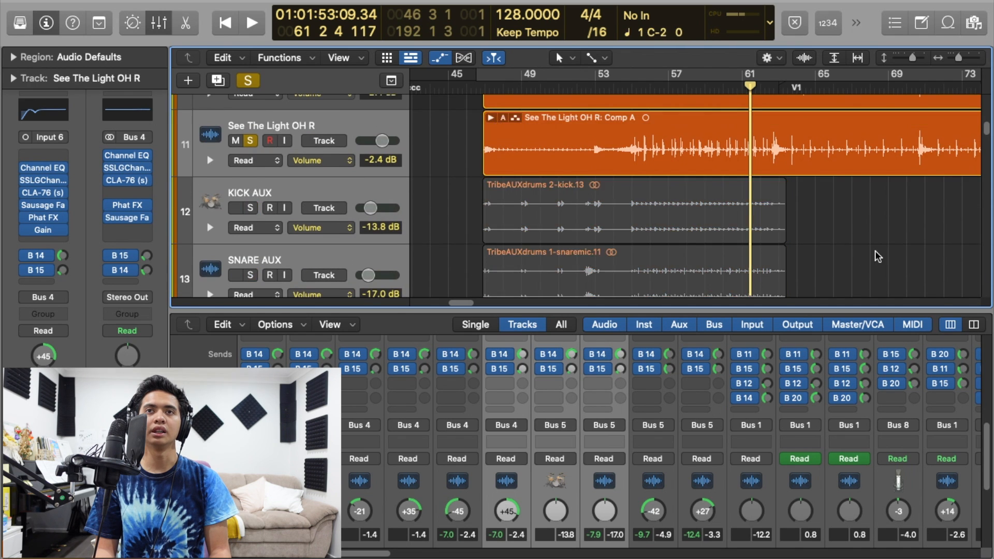
scroll(792, 231, up, 5)
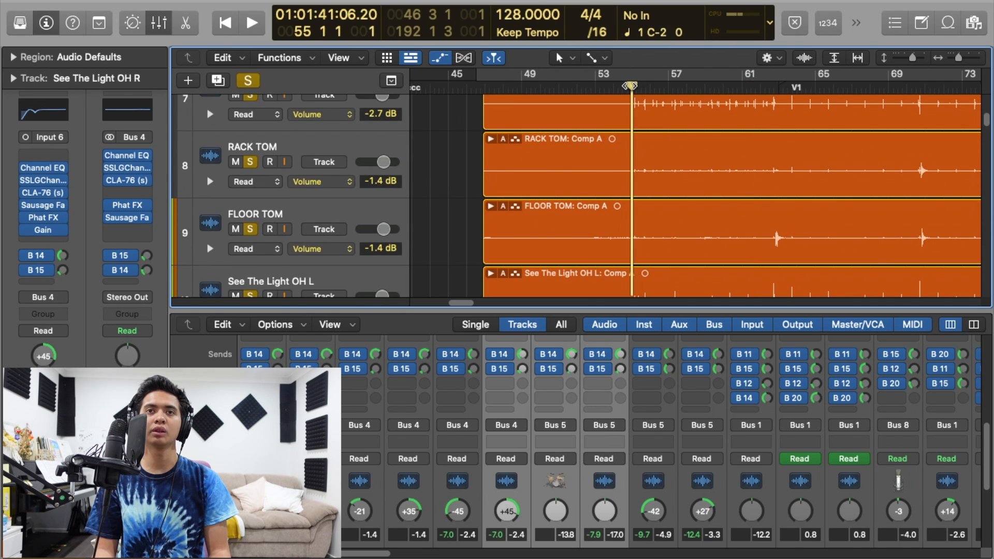
scroll(449, 416, up, 5)
key(space)
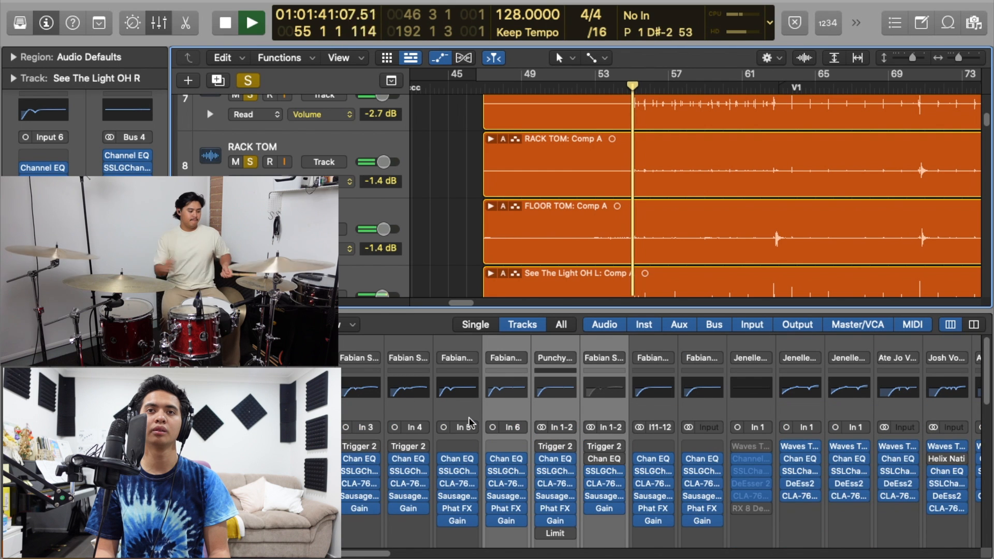
scroll(456, 416, down, 5)
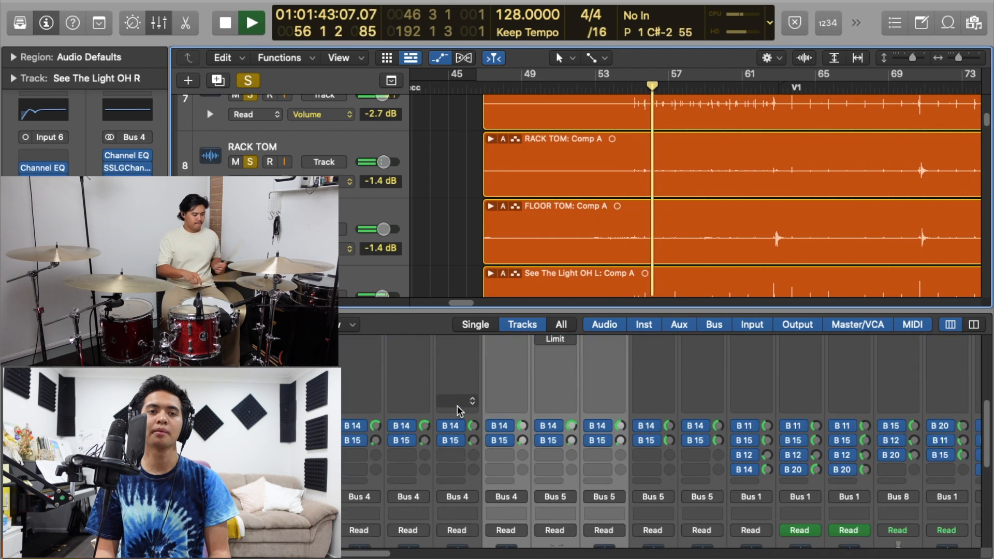
scroll(459, 416, up, 5)
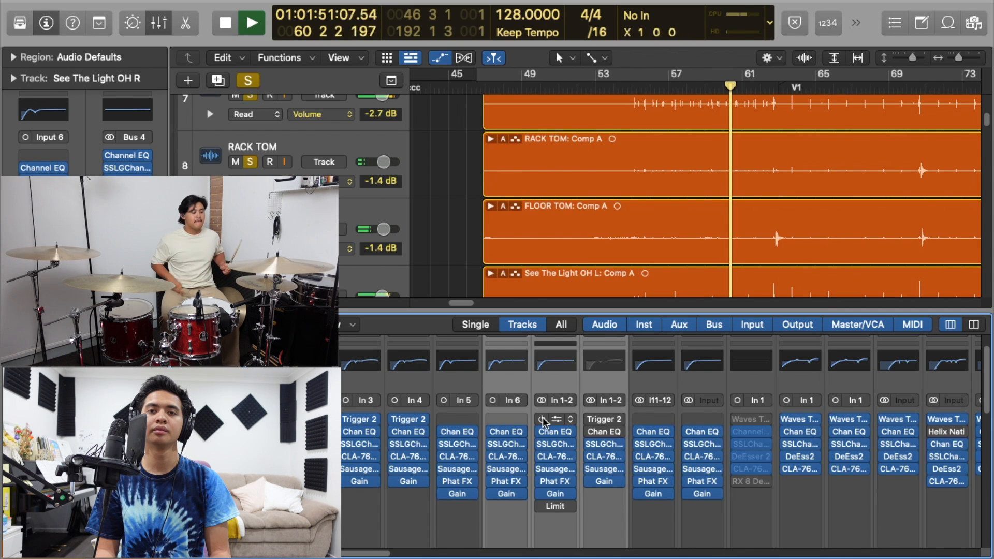
scroll(563, 238, down, 4)
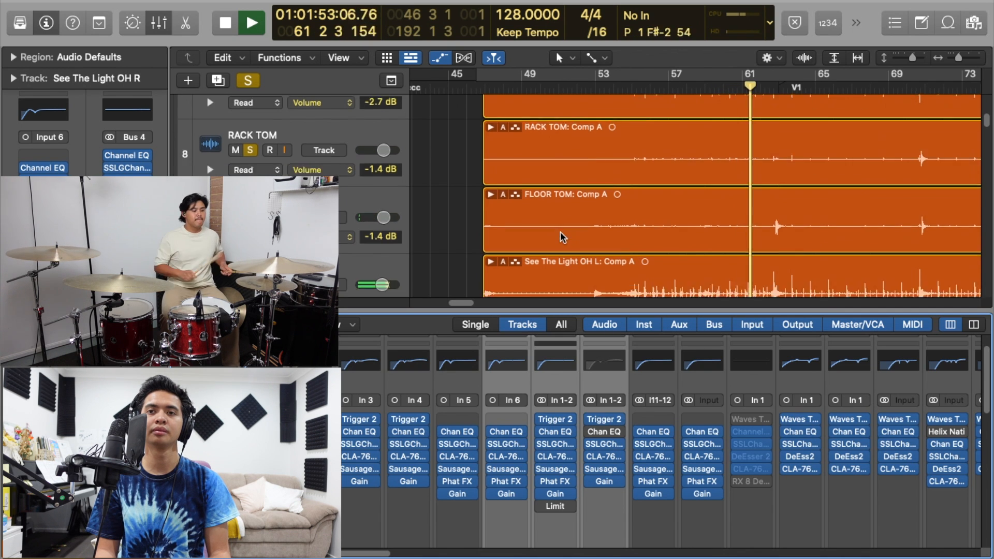
key(x)
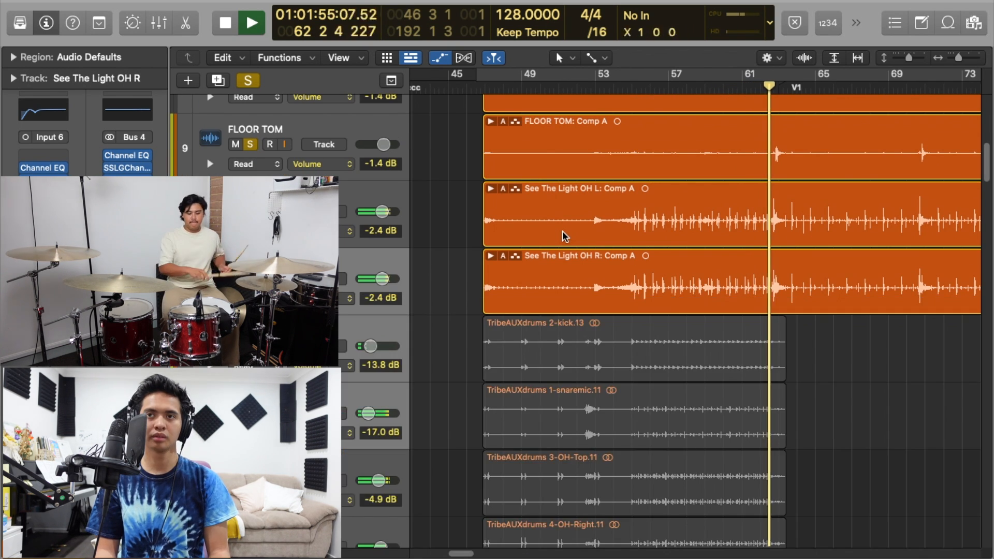
key(space)
Step: Clear the first drum kit's solos and solo the KICK AUX, SNARE AUX, TOM Left and TOM Right tracks instead
scroll(457, 220, up, 5)
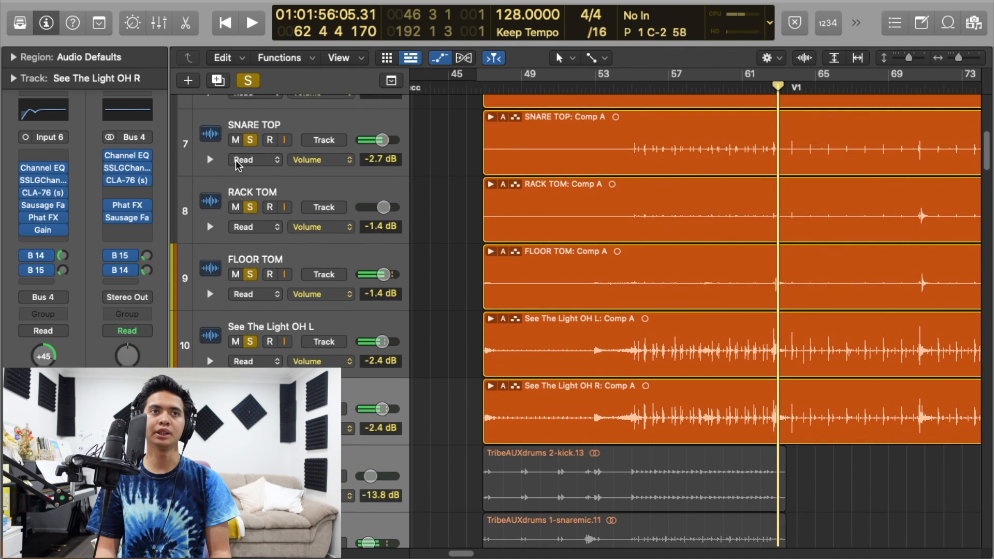
scroll(458, 220, up, 5)
drag(256, 224, 250, 548)
click(250, 239)
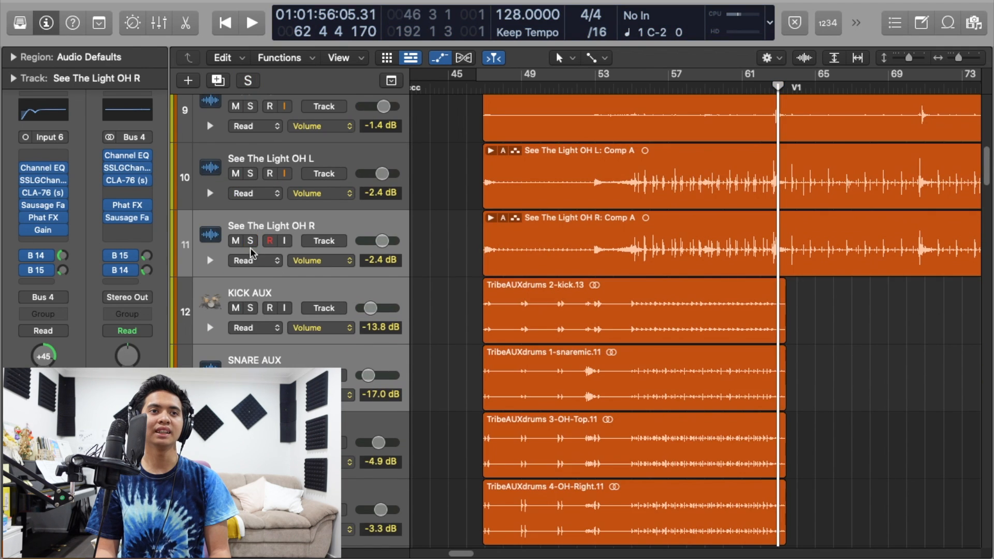
scroll(263, 302, down, 1)
drag(249, 289, 250, 543)
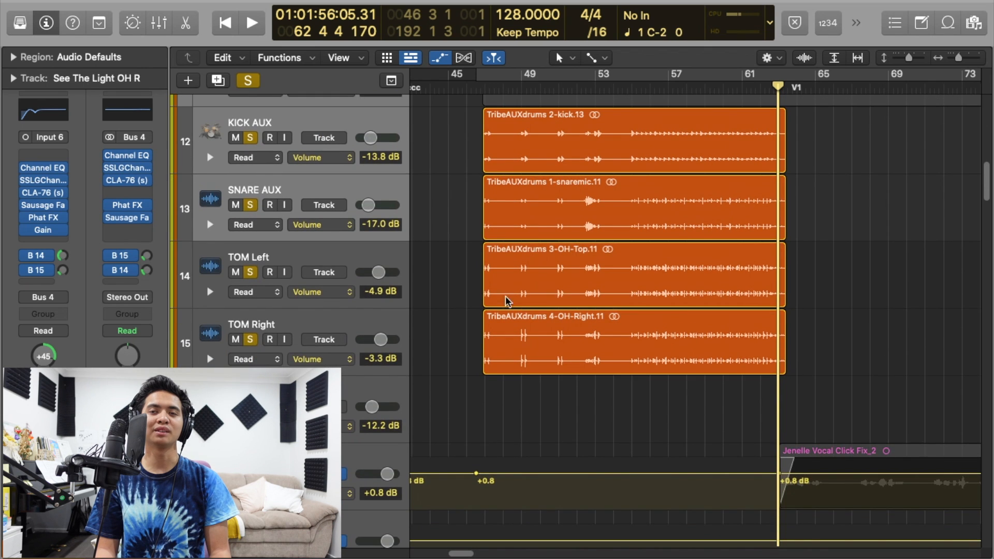
Step: Play back the soloed KICK AUX through TOM Right tracks to audition the second drum performance
scroll(532, 271, up, 5)
drag(528, 84, 482, 145)
key(space)
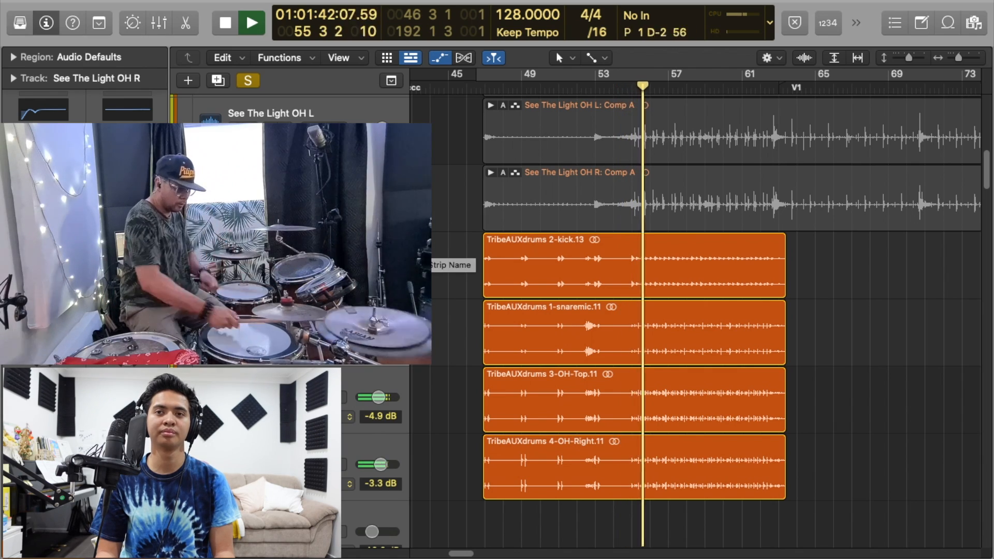
scroll(437, 259, up, 3)
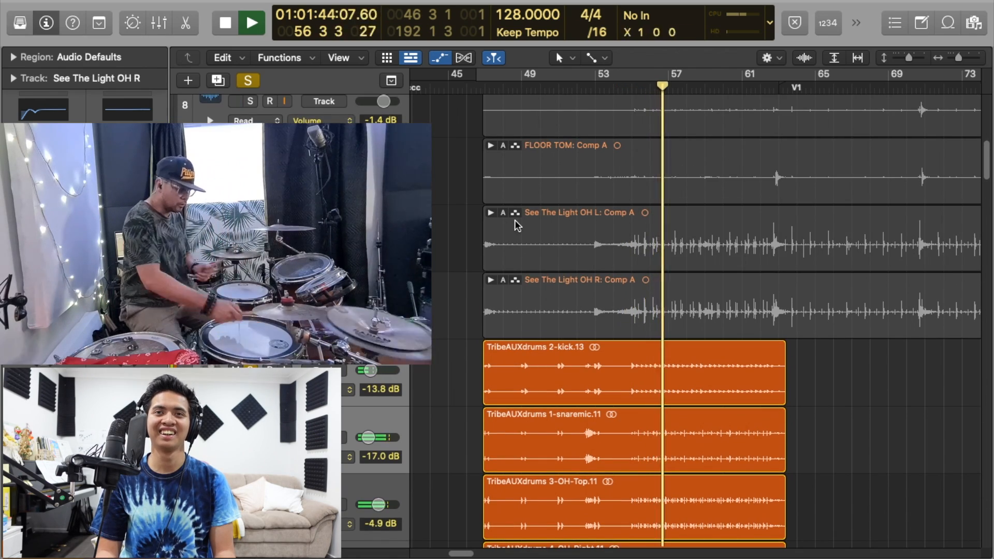
scroll(662, 171, down, 5)
scroll(666, 168, up, 5)
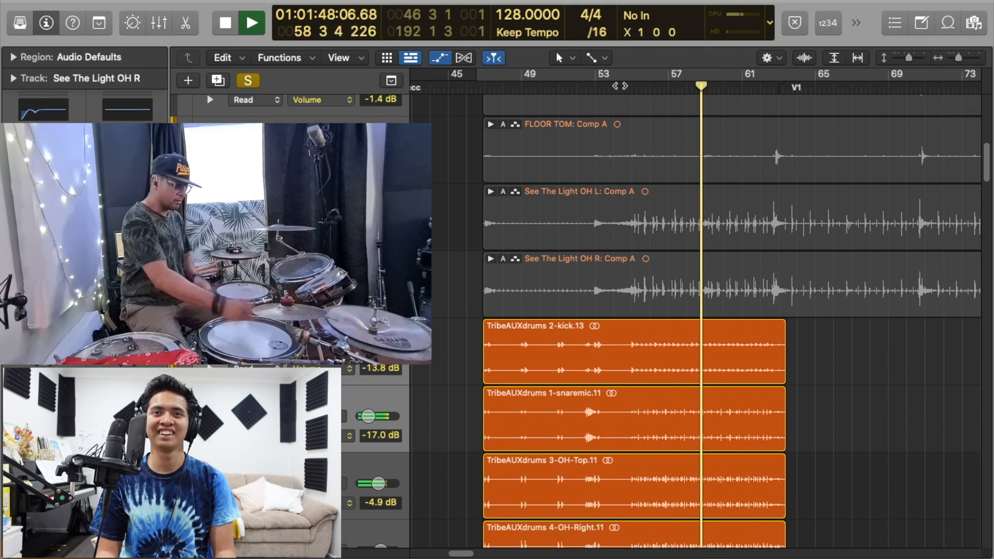
key(space)
Step: Solo KICK through See The Light OH R together with the already soloed AUX drum tracks
scroll(381, 202, up, 10)
scroll(380, 202, down, 4)
scroll(373, 199, down, 2)
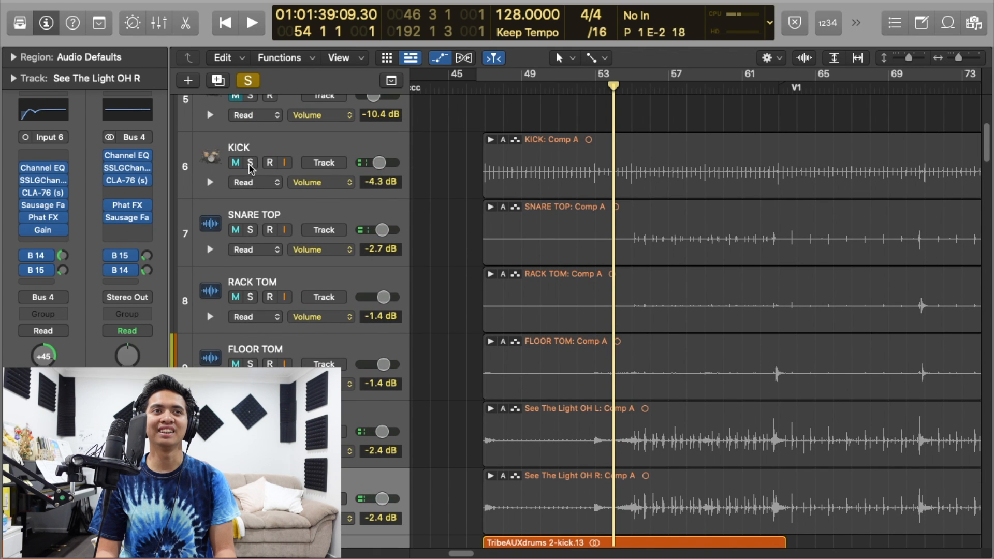
drag(249, 169, 250, 499)
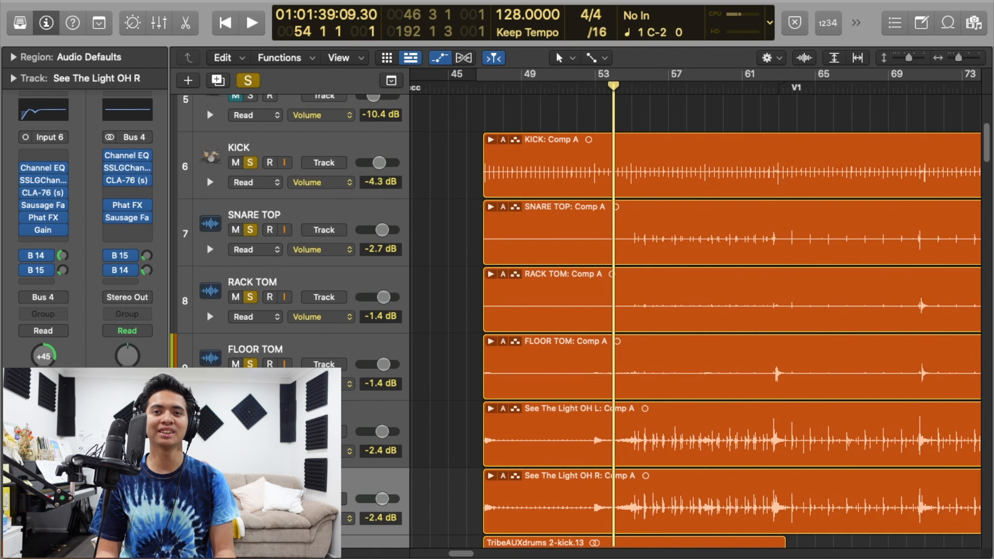
scroll(432, 326, down, 8)
scroll(432, 326, down, 8)
scroll(634, 164, down, 2)
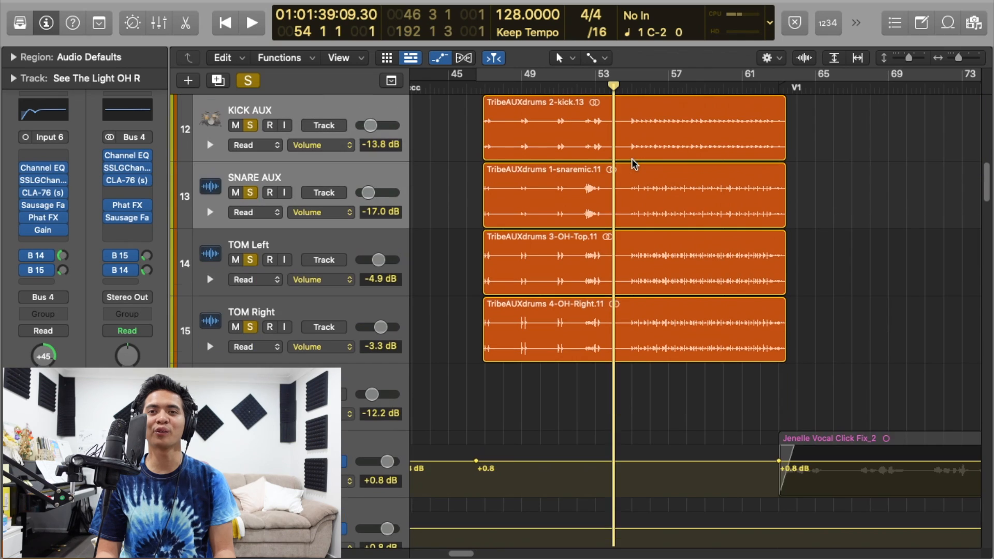
Step: Audition both soloed drum performances together, toggling the AUX drum tracks' solos off and back on to compare them
scroll(611, 171, up, 3)
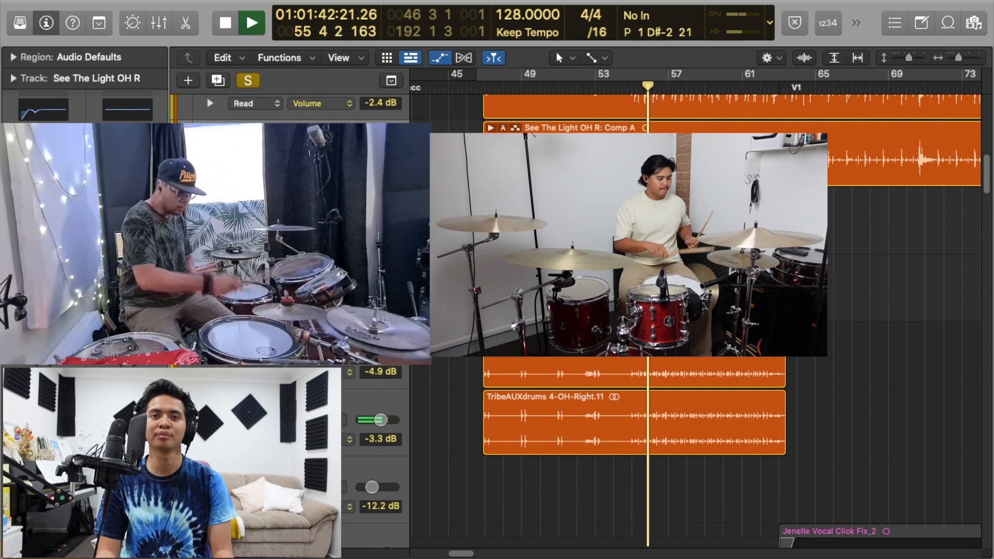
scroll(611, 171, up, 3)
scroll(694, 321, down, 3)
click(259, 187)
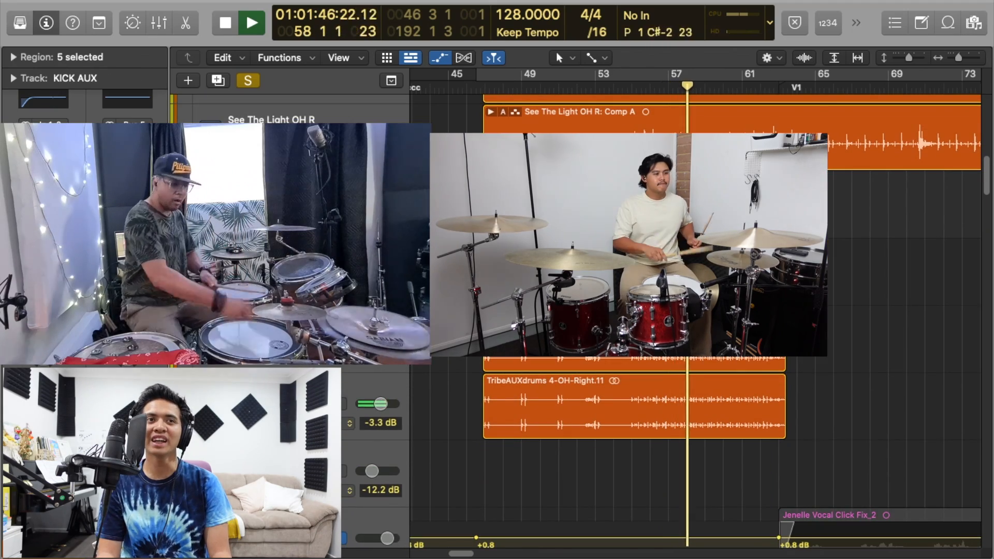
key(s)
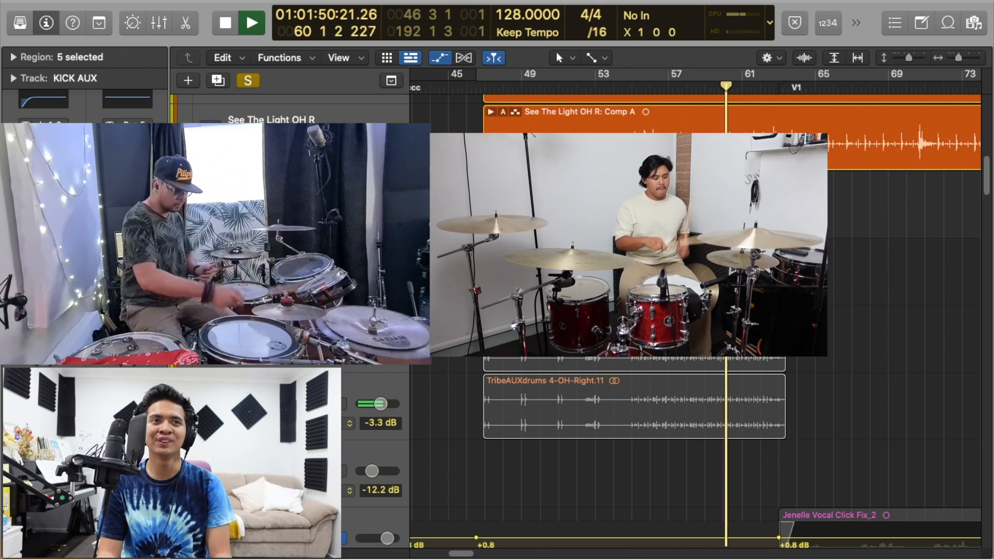
key(s)
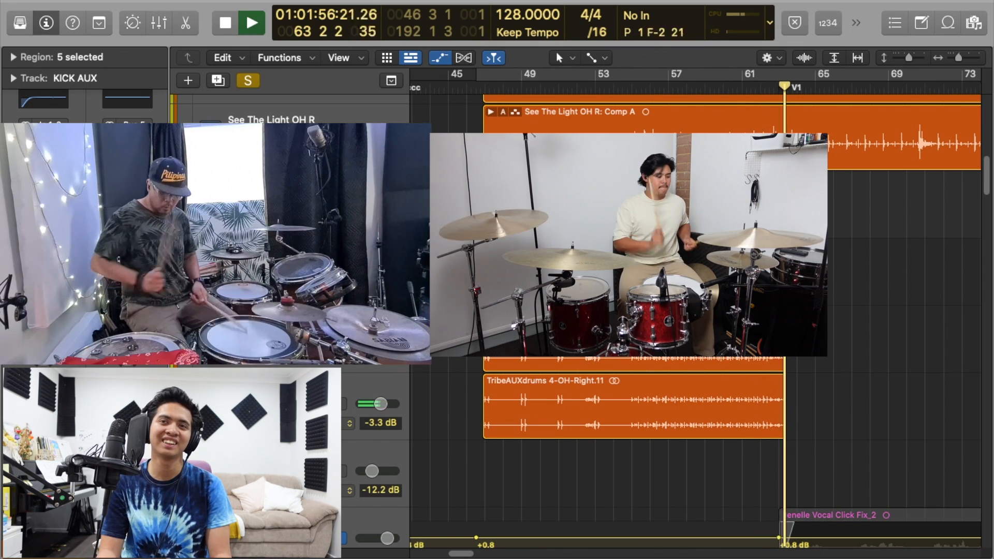
key(space)
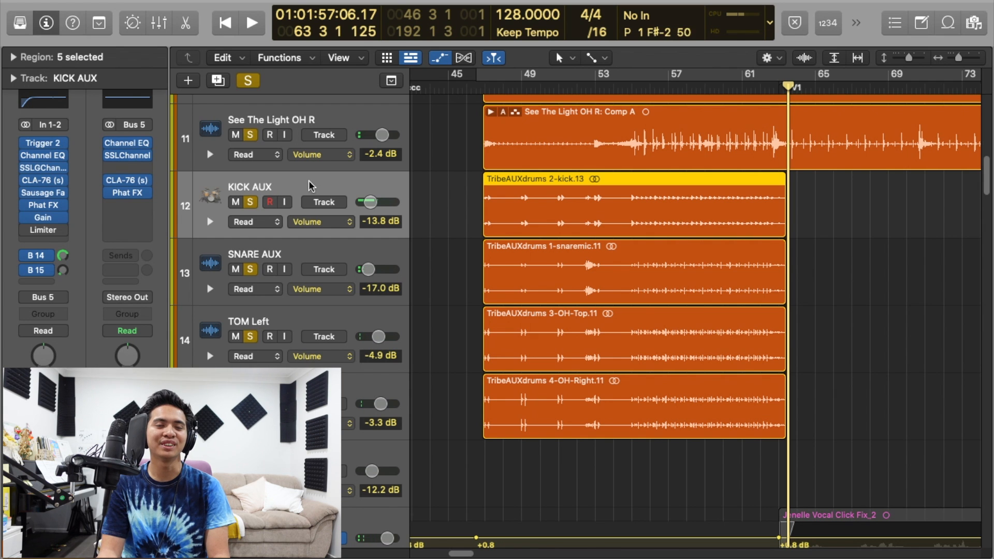
Step: Review the channel strips of KICK AUX, SNARE AUX, TOM Left and TOM Right one after another
click(303, 251)
click(294, 181)
click(295, 247)
click(295, 322)
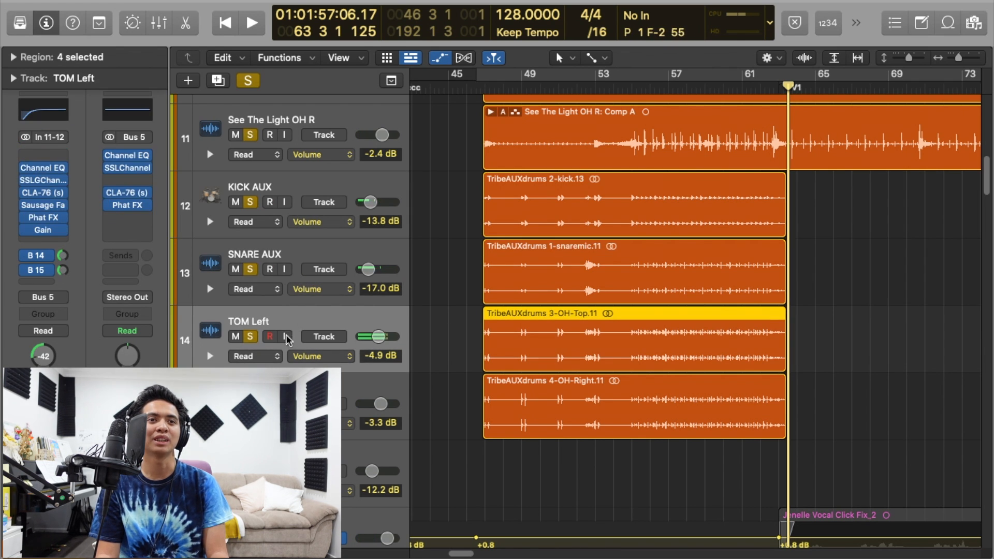
key(Down)
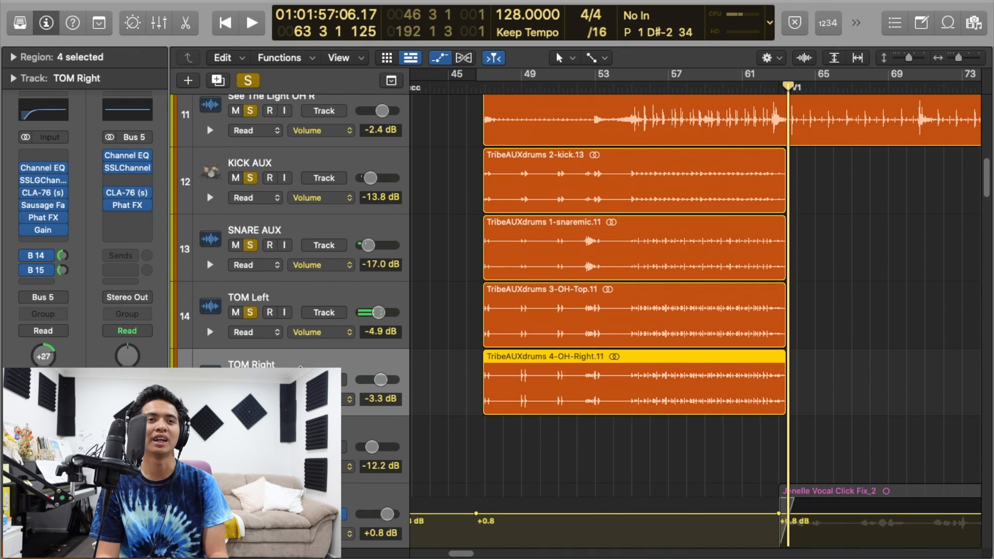
scroll(331, 354, down, 2)
scroll(485, 301, up, 1)
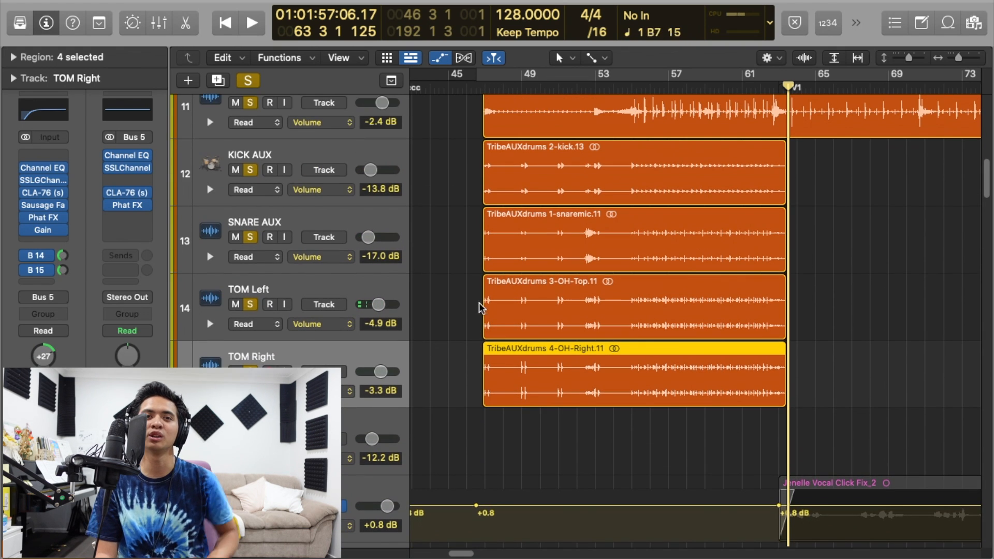
click(373, 291)
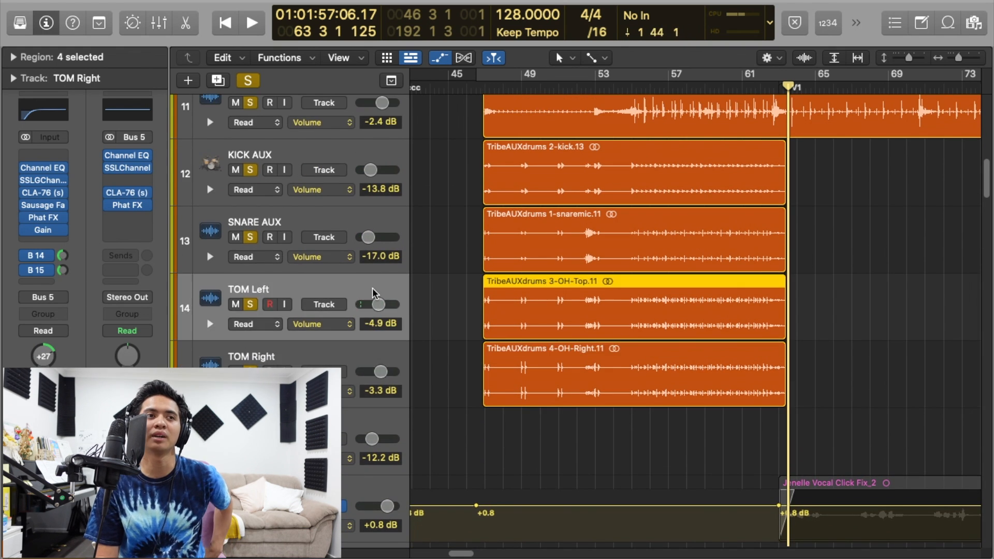
click(365, 364)
scroll(417, 337, up, 5)
scroll(268, 156, down, 6)
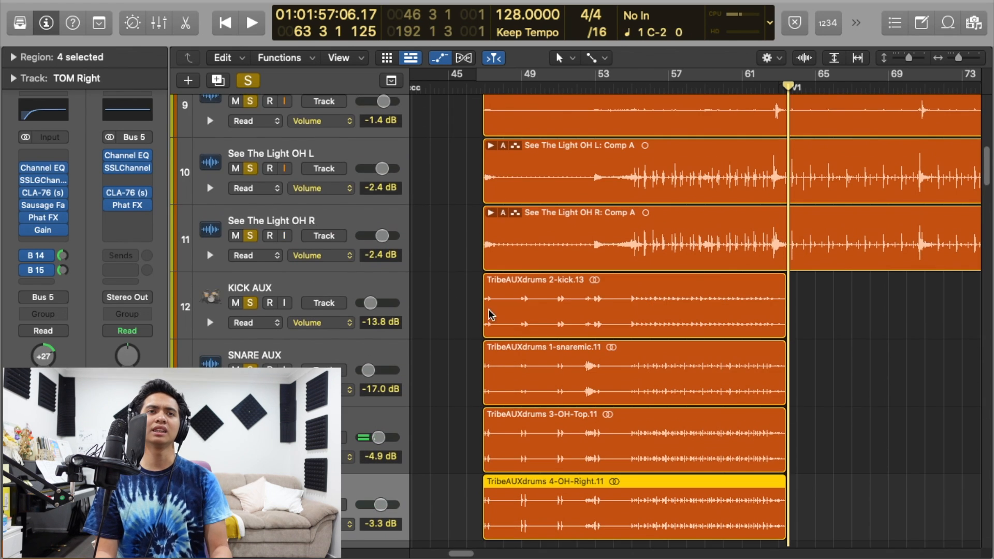
Step: Clear all solos and play the full mix from the section before the V1 marker while looking through the whole track list
click(239, 83)
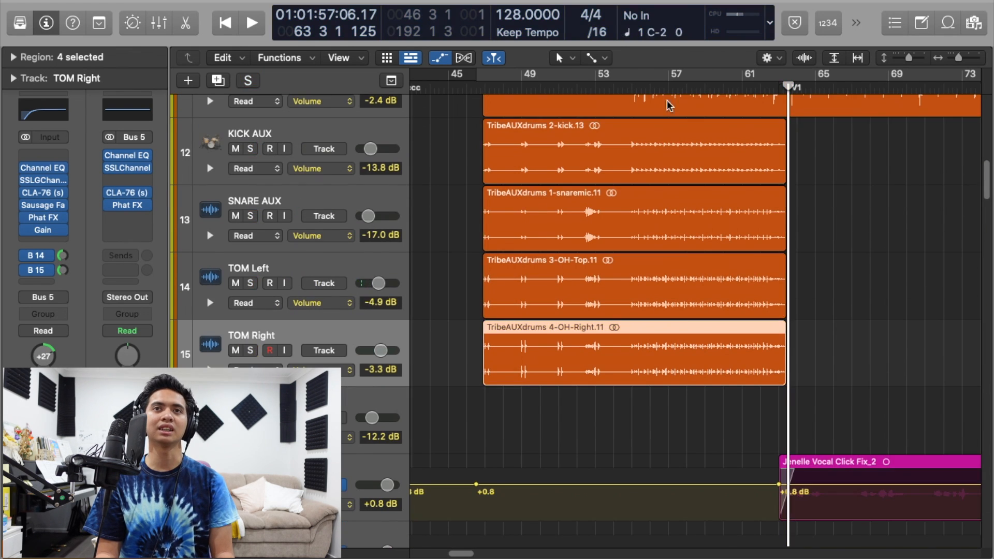
drag(788, 127, 488, 127)
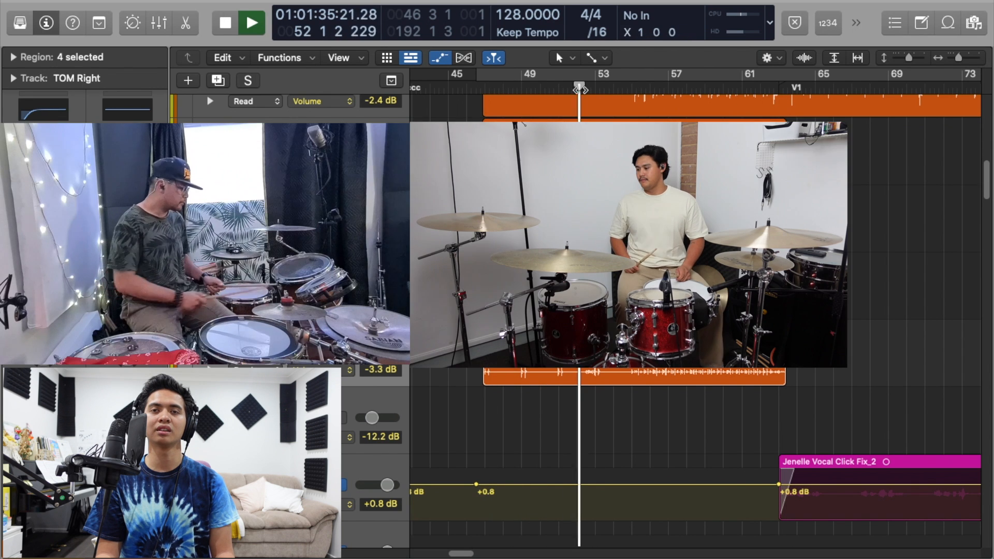
scroll(673, 331, up, 5)
scroll(726, 456, up, 5)
drag(910, 60, 957, 58)
scroll(848, 218, down, 5)
scroll(848, 218, down, 10)
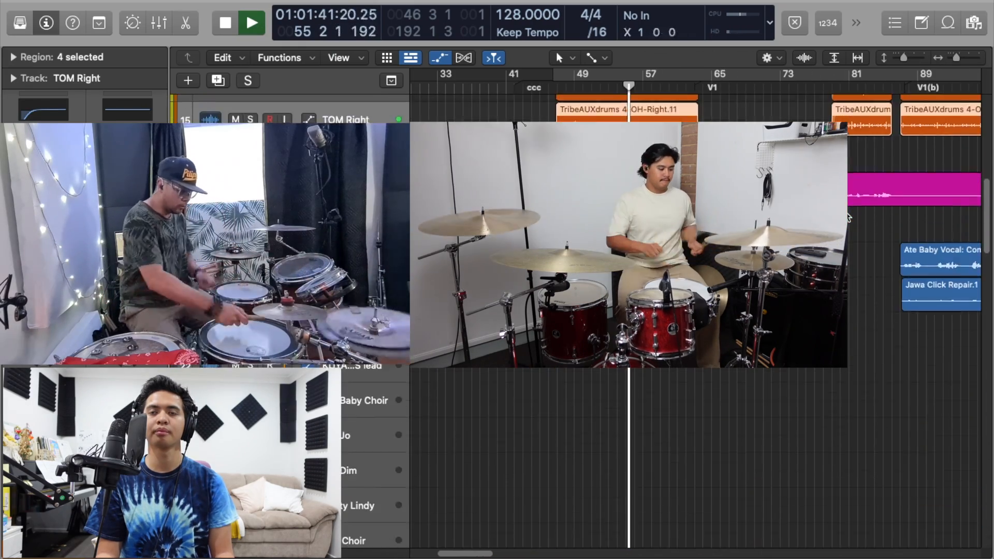
scroll(848, 217, down, 3)
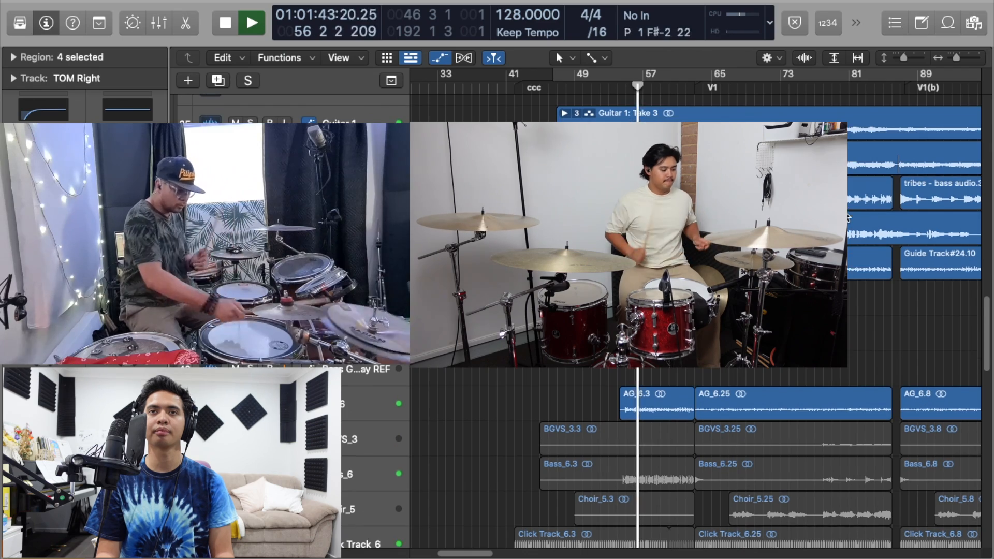
scroll(848, 217, up, 2)
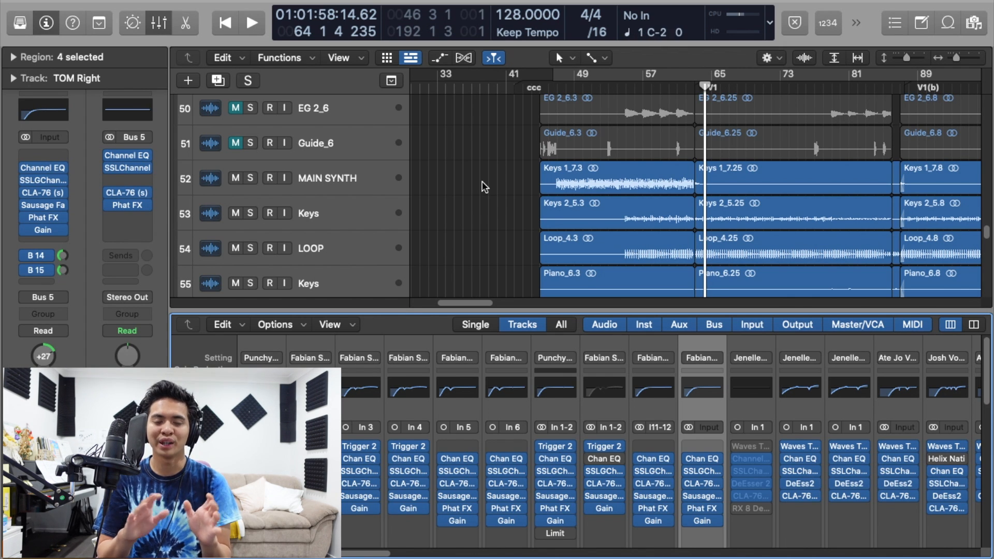
Step: Hide the mixer and look over the arrangement from the synth and keys tracks back to the drums and lead vocals
key(x)
scroll(611, 185, up, 5)
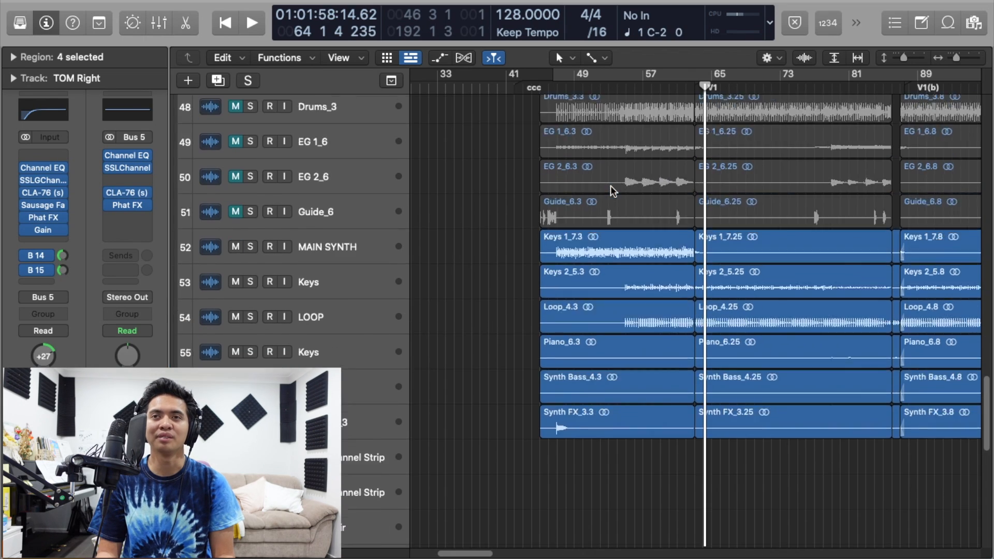
scroll(610, 191, up, 20)
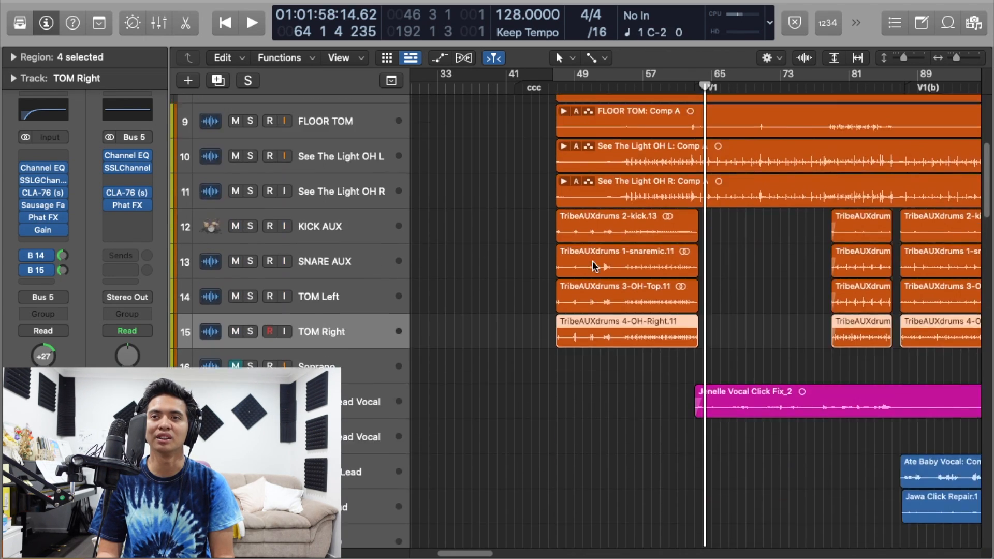
scroll(592, 261, down, 10)
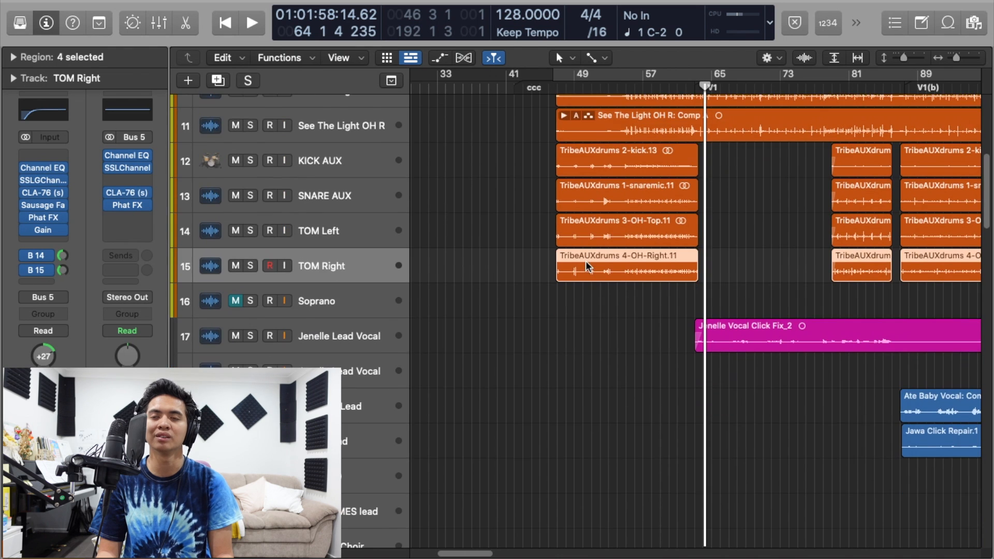
scroll(586, 265, down, 5)
scroll(583, 264, up, 9)
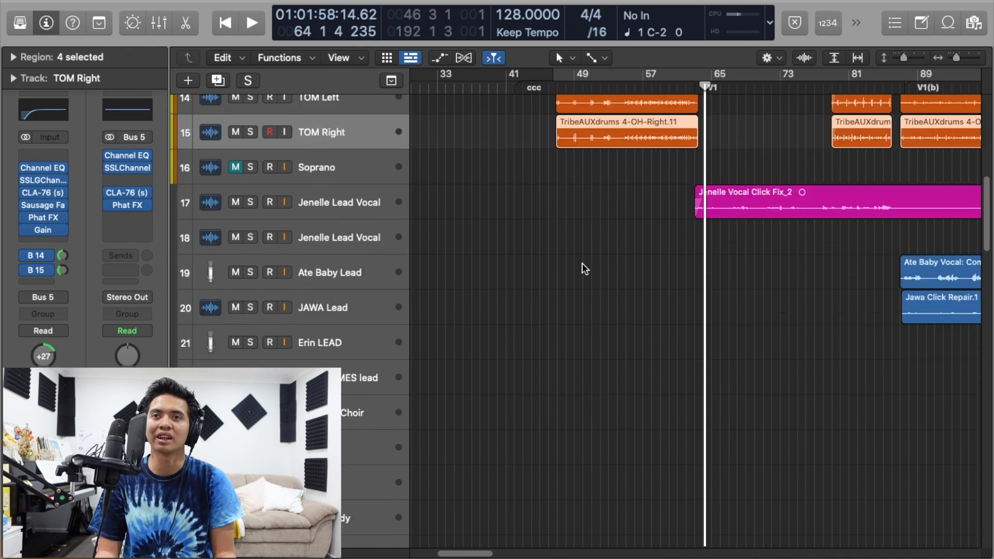
Step: Solo the lead vocal on track 17 and place the playhead at bar 63, where V1 starts
click(969, 59)
click(316, 461)
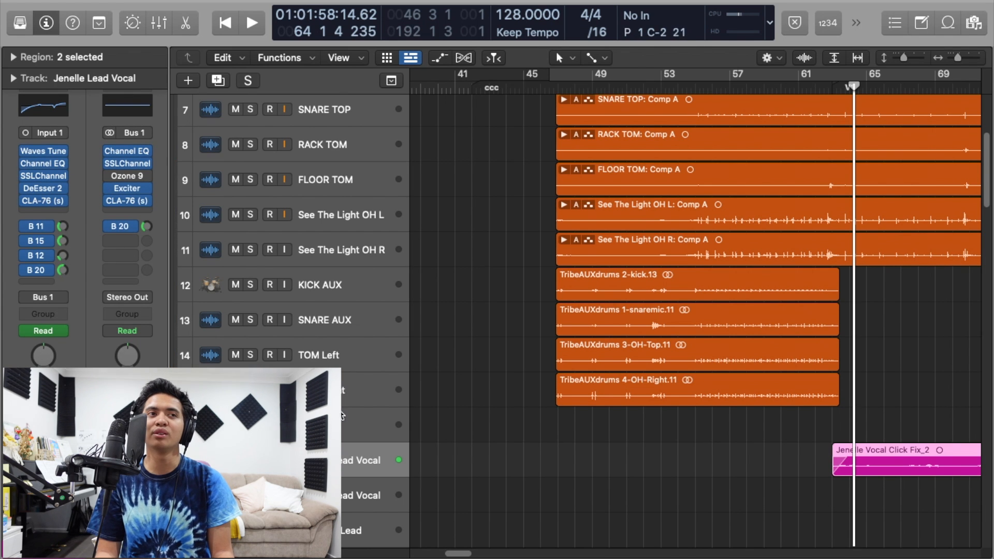
scroll(384, 394, down, 3)
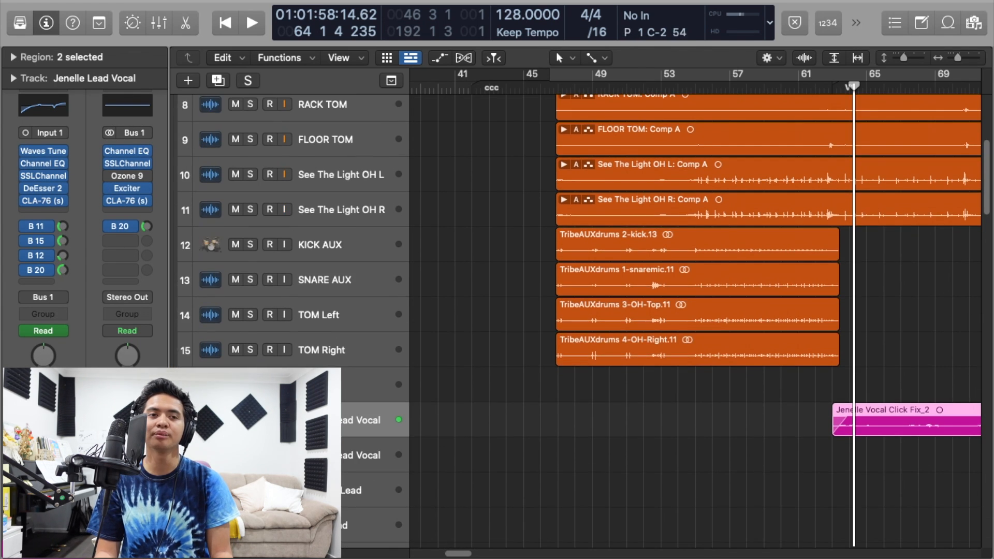
key(ctrl+s)
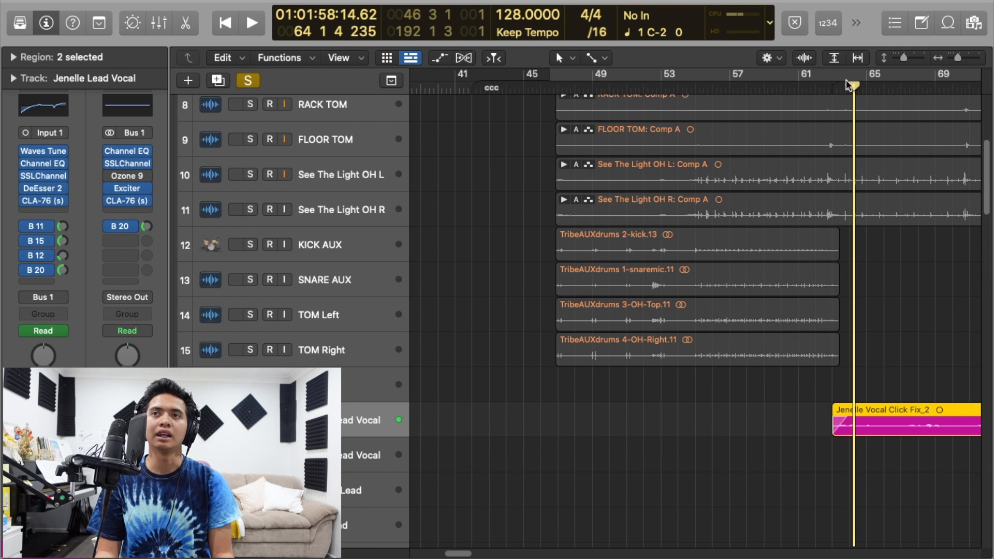
click(837, 92)
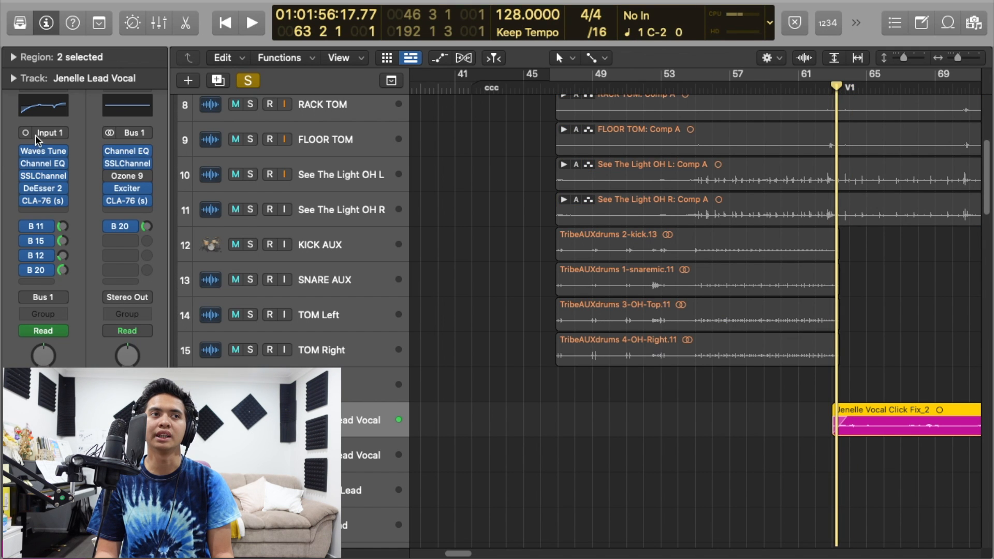
Step: Play the soloed lead vocal briefly and inspect its Waves Tune Real-Time settings
key(space)
click(43, 151)
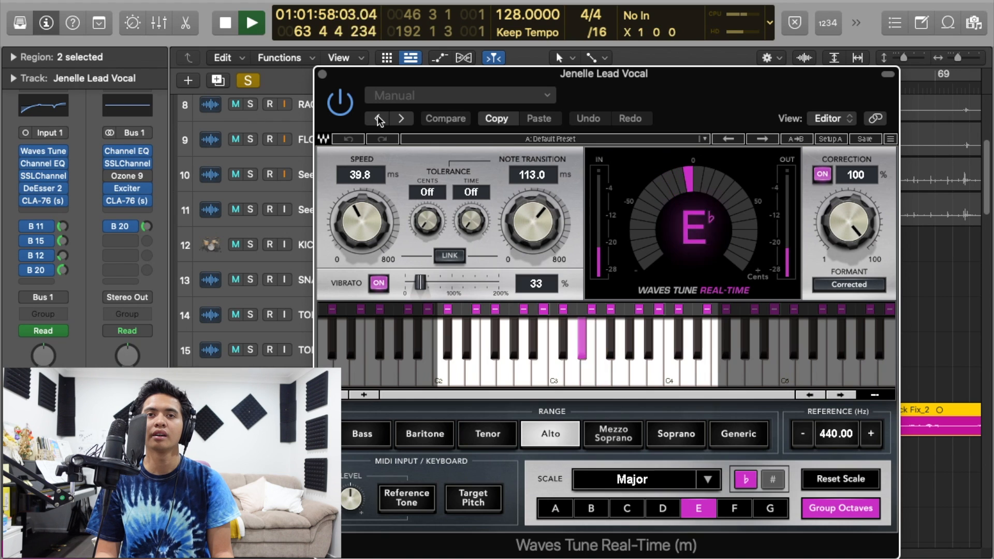
key(space)
key(v)
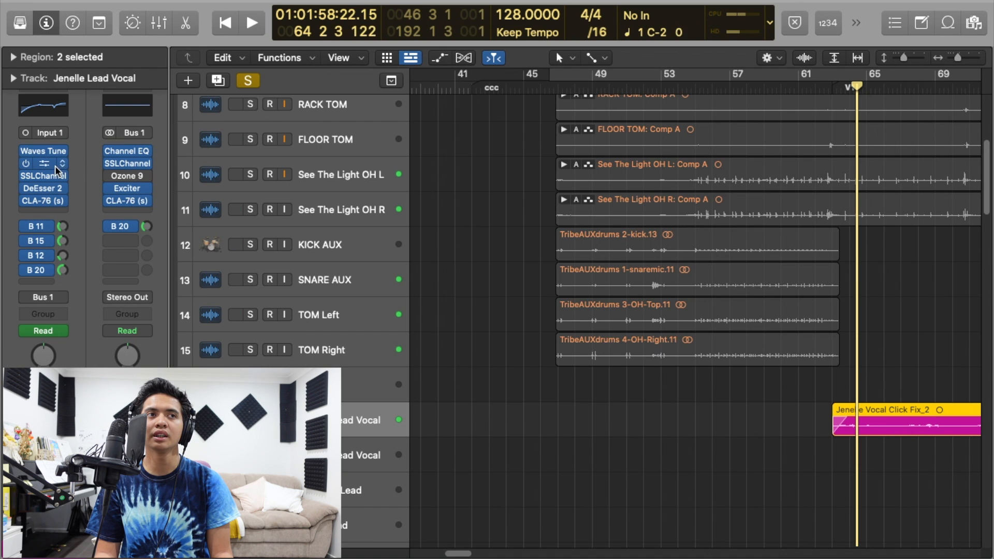
Step: Inspect the Channel EQ and SSLChannel settings on the lead vocal, closing each plug-in after viewing
click(39, 166)
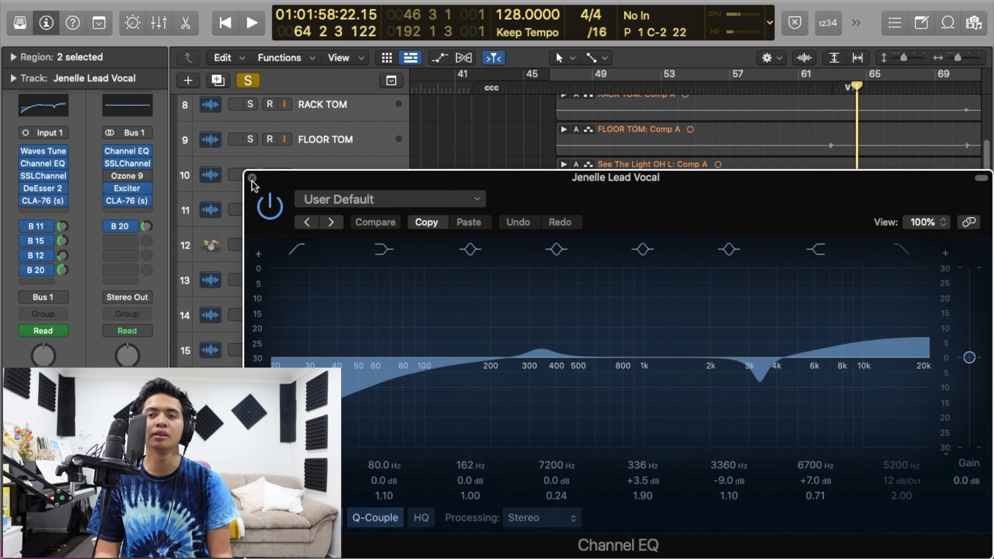
click(252, 179)
click(50, 177)
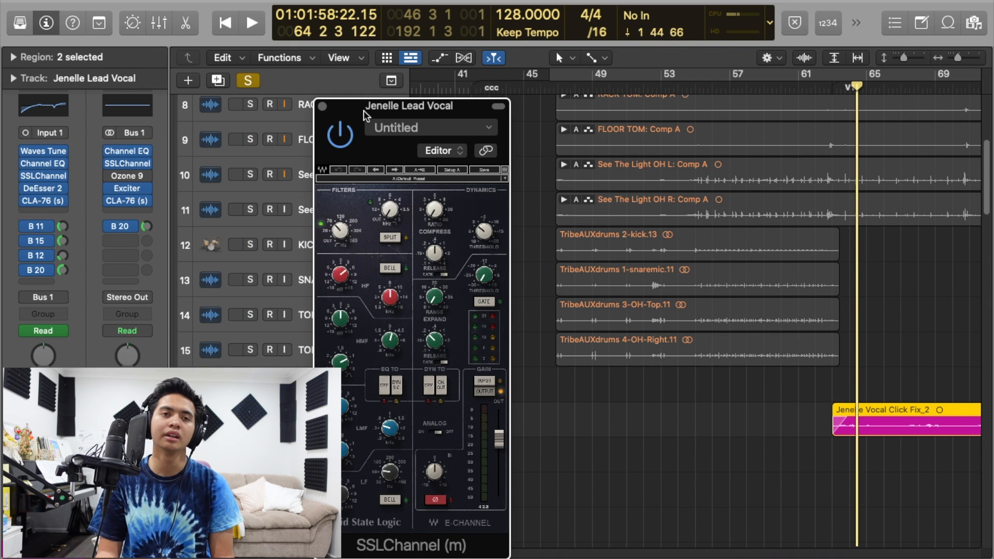
drag(361, 113, 344, 93)
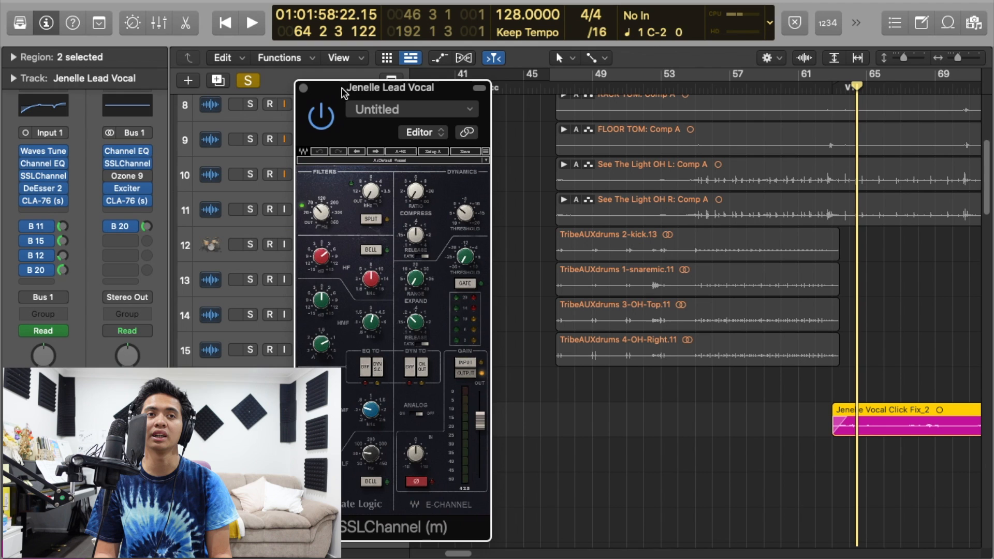
click(304, 89)
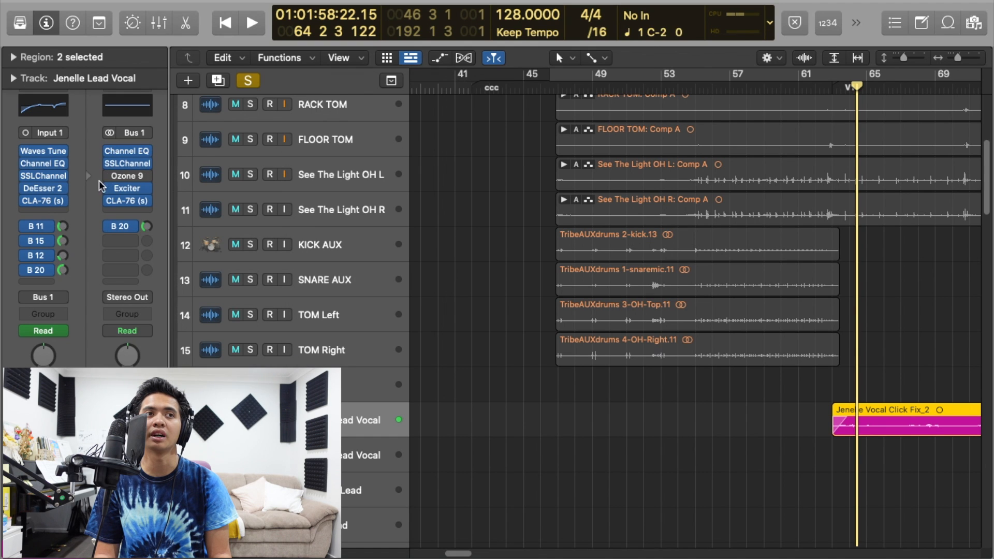
Step: Inspect the DeEsser 2 and CLA-76 compressor settings on the lead vocal, closing each plug-in after viewing
click(45, 191)
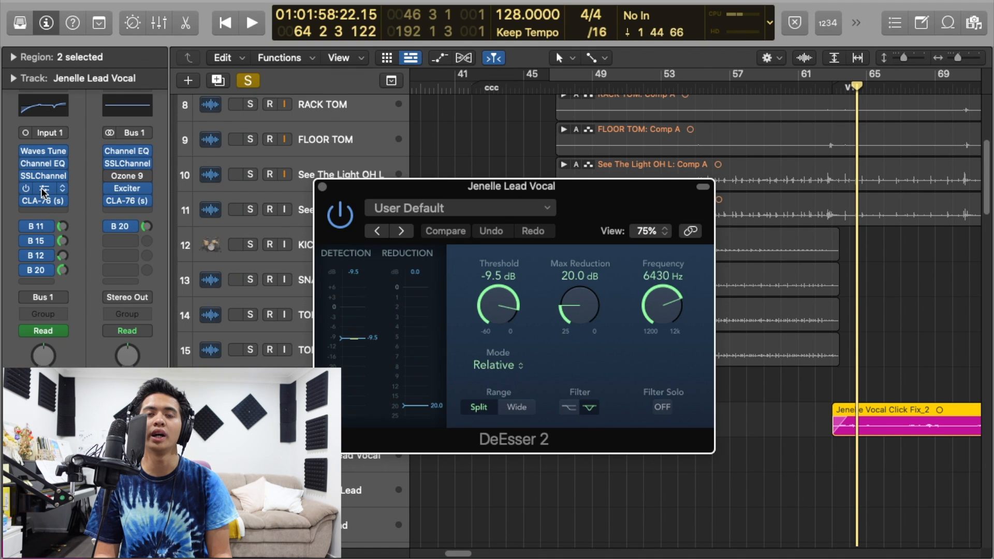
click(323, 187)
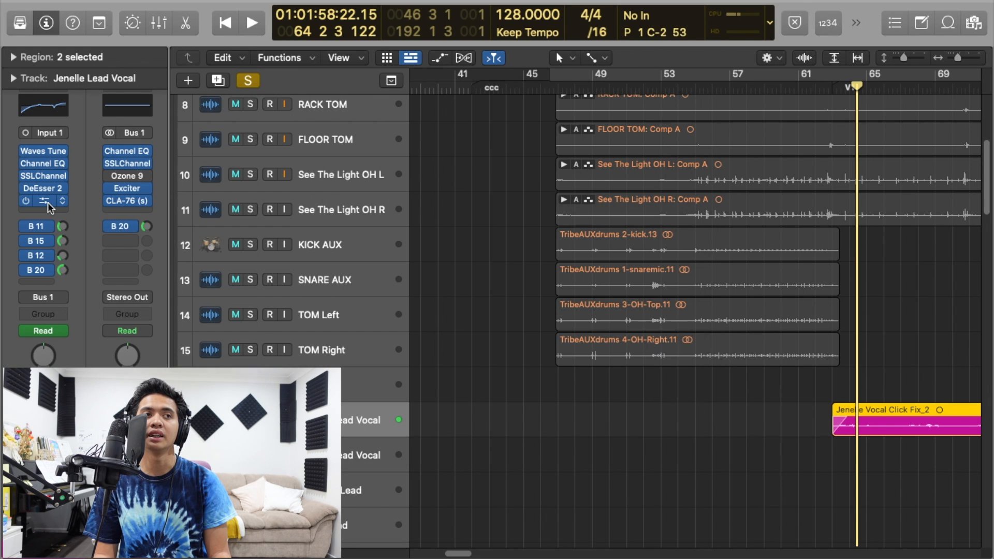
click(45, 202)
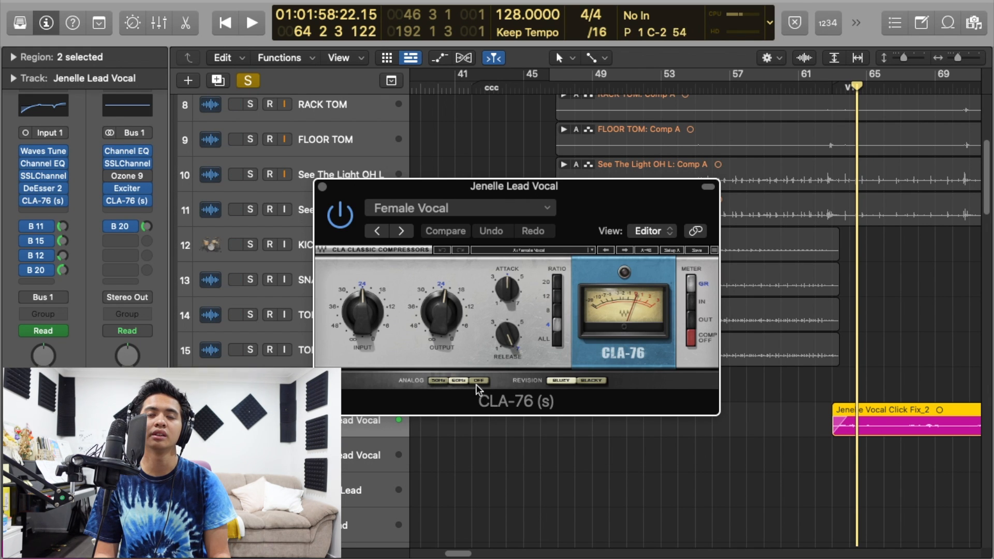
click(323, 187)
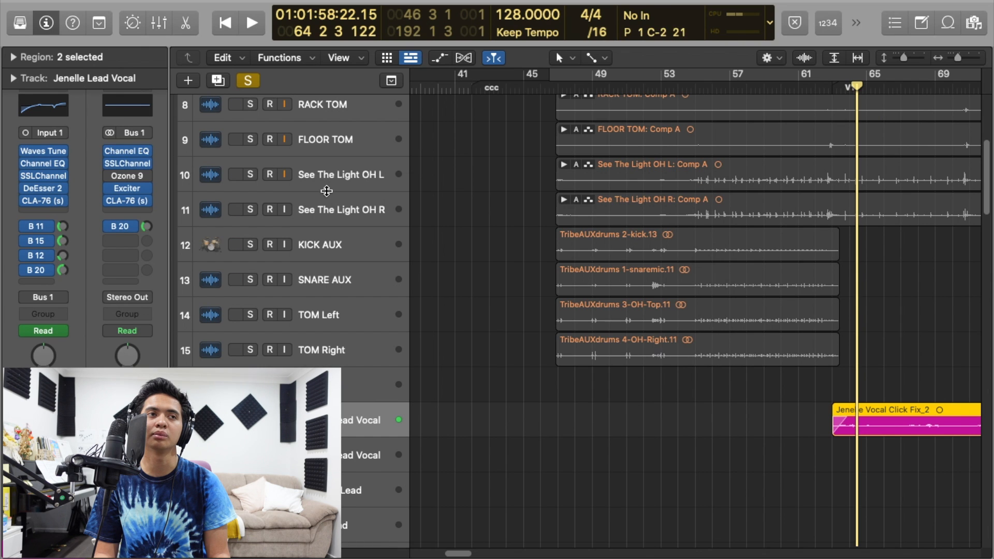
Step: Check where the lead vocal's Bus 11, Bus 15 and Bus 12 sends are routed and which plug-ins each return uses
click(50, 226)
click(74, 202)
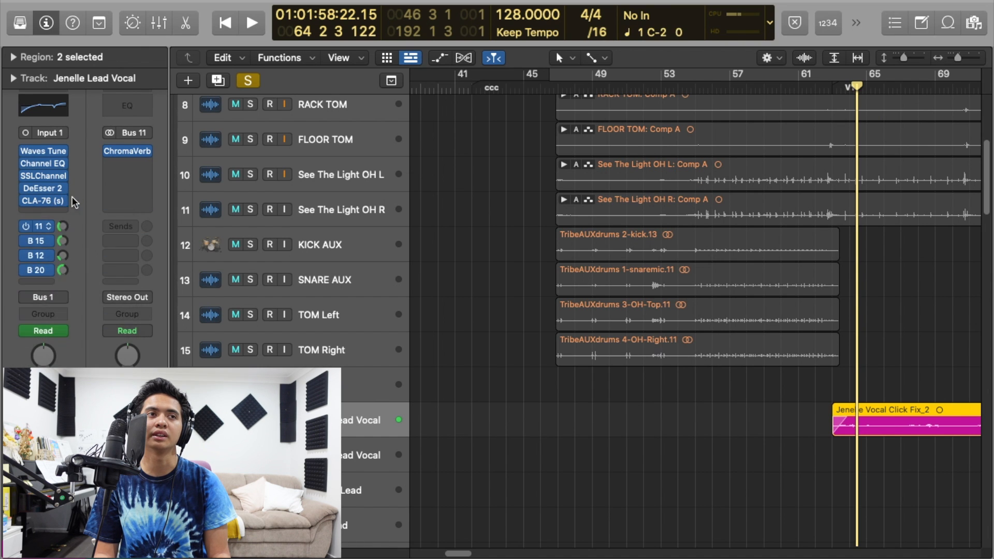
click(54, 241)
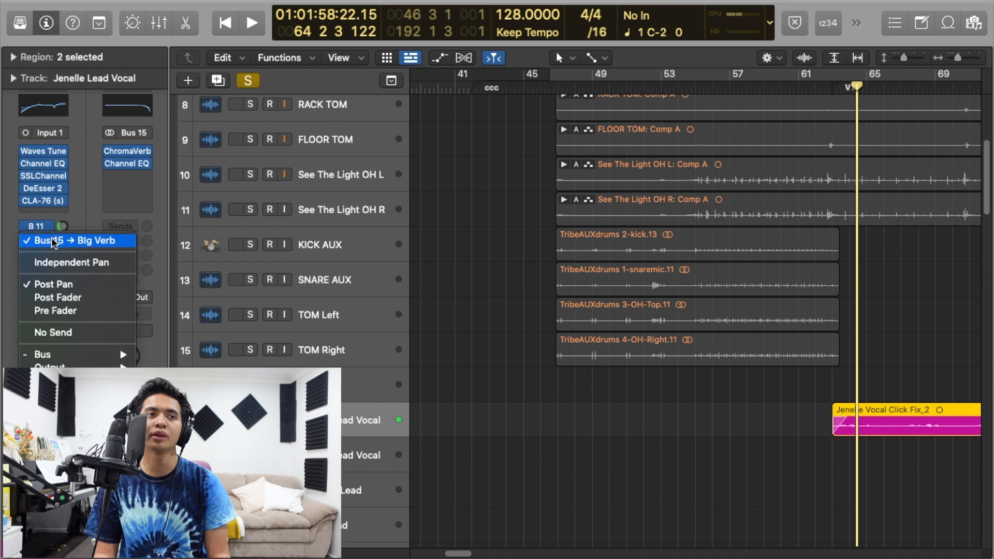
click(71, 216)
click(54, 230)
click(59, 230)
click(52, 241)
click(59, 243)
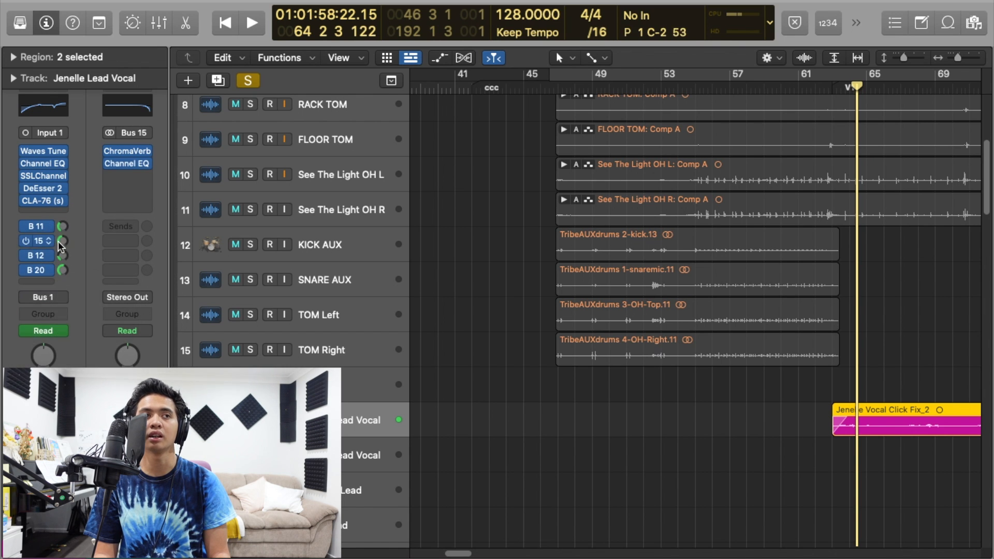
click(53, 256)
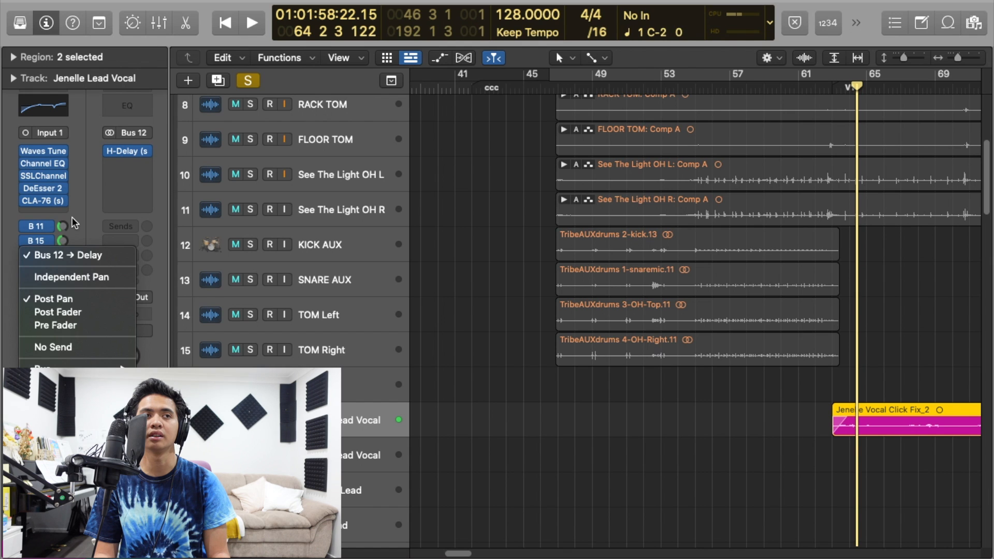
click(76, 223)
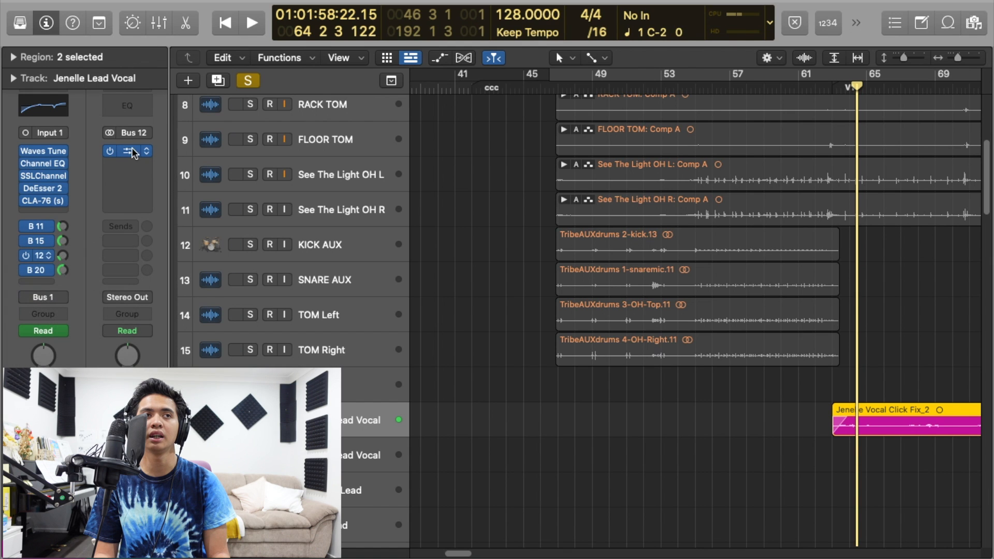
Step: Inspect the ChromaVerb Vocal Hall settings on the lead vocal's Bus 11 return, closing the plug-in after viewing
click(54, 227)
click(126, 152)
click(128, 151)
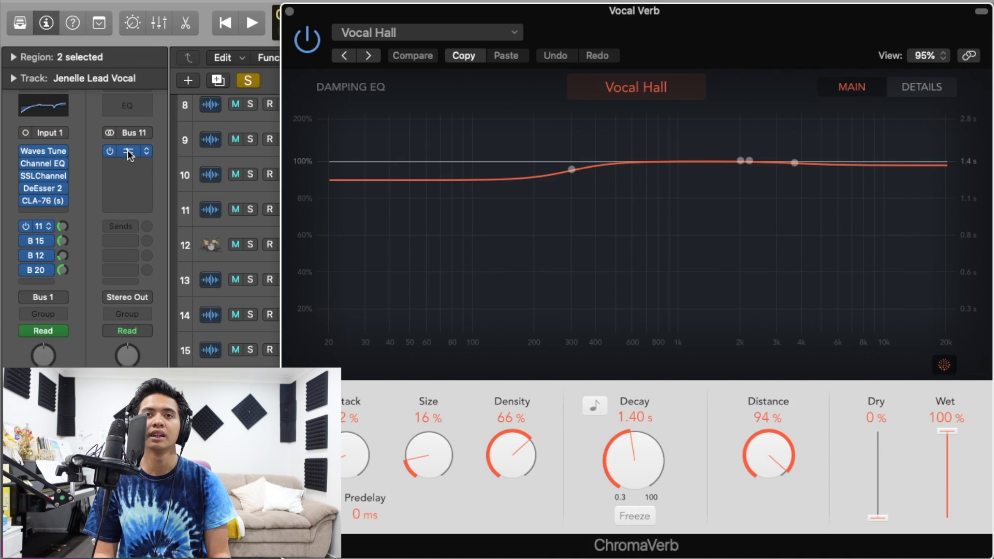
drag(697, 32, 529, 26)
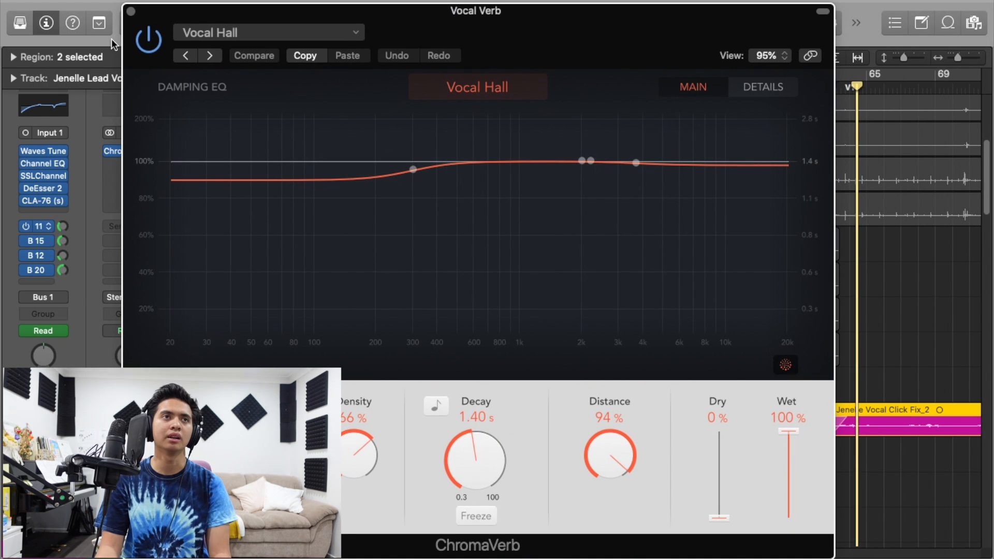
click(131, 12)
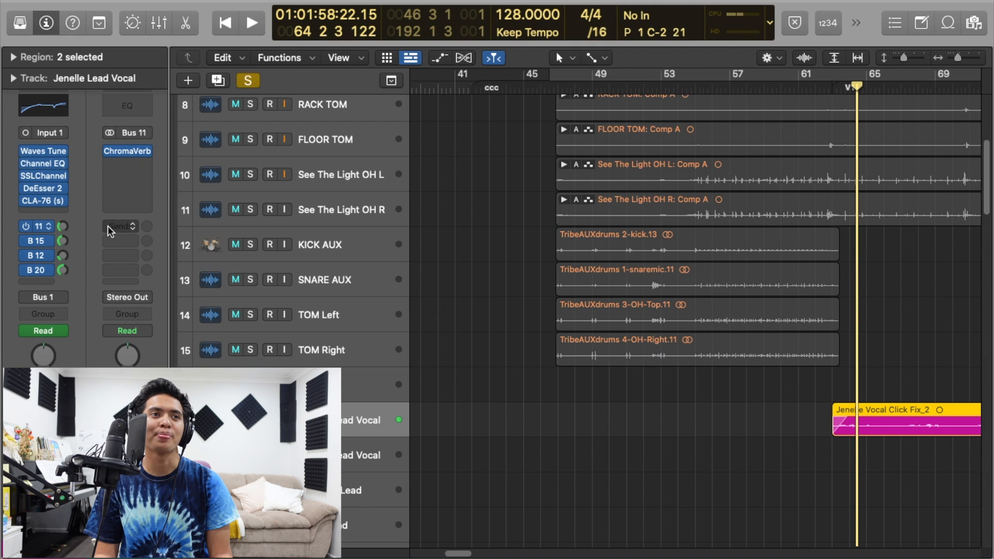
Step: Inspect the H-Delay Tape Delay settings on the Bus 12 return, close the plug-in, and show the Bus 20 return
click(50, 257)
click(78, 131)
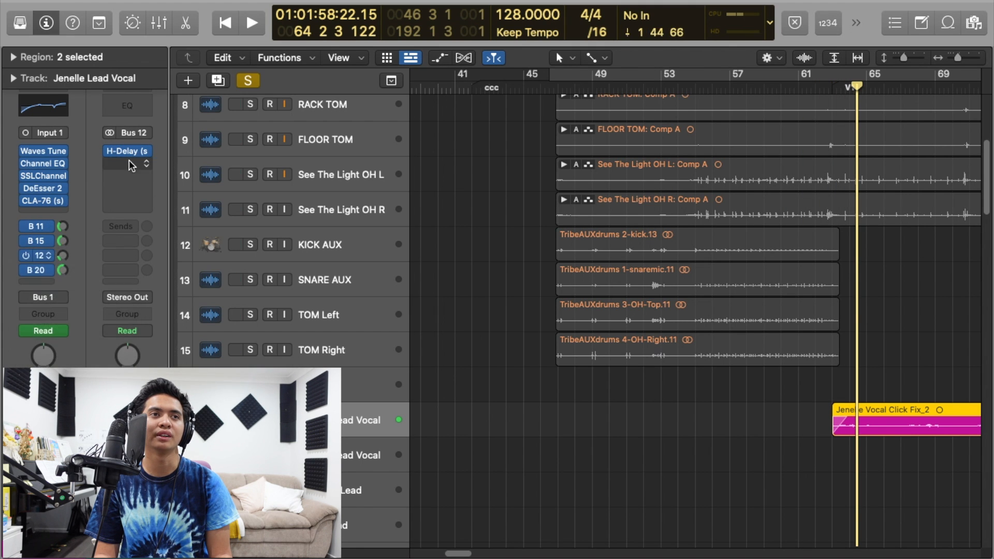
click(133, 152)
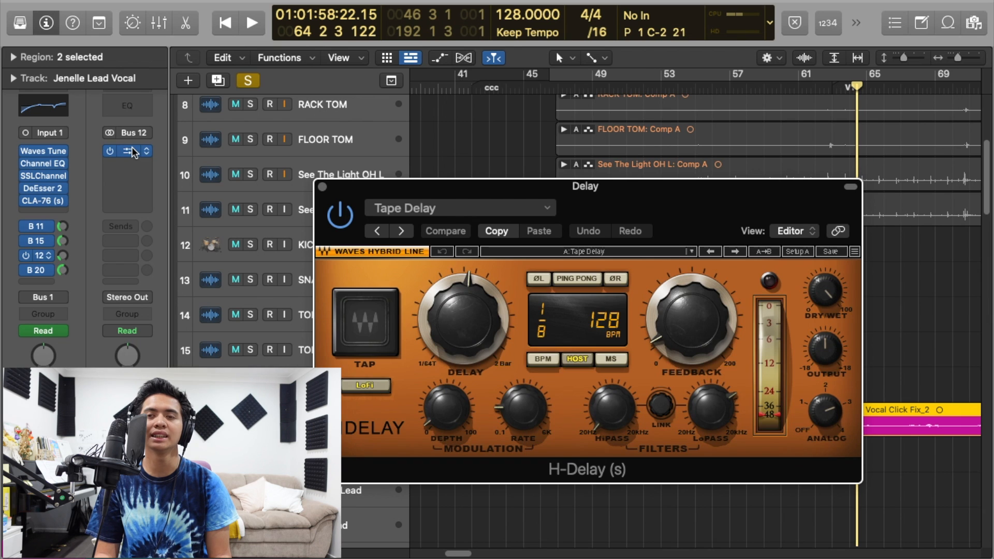
click(323, 187)
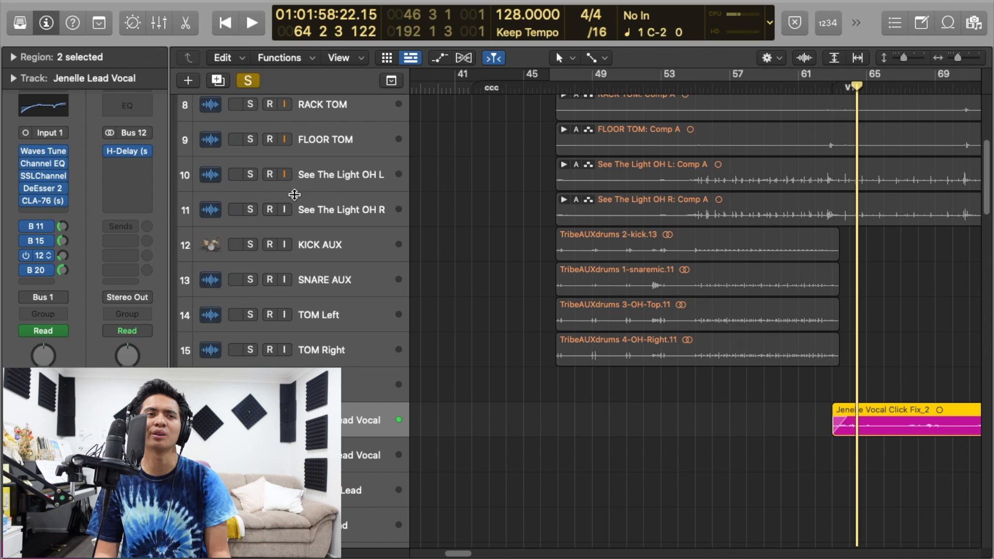
click(50, 273)
click(75, 262)
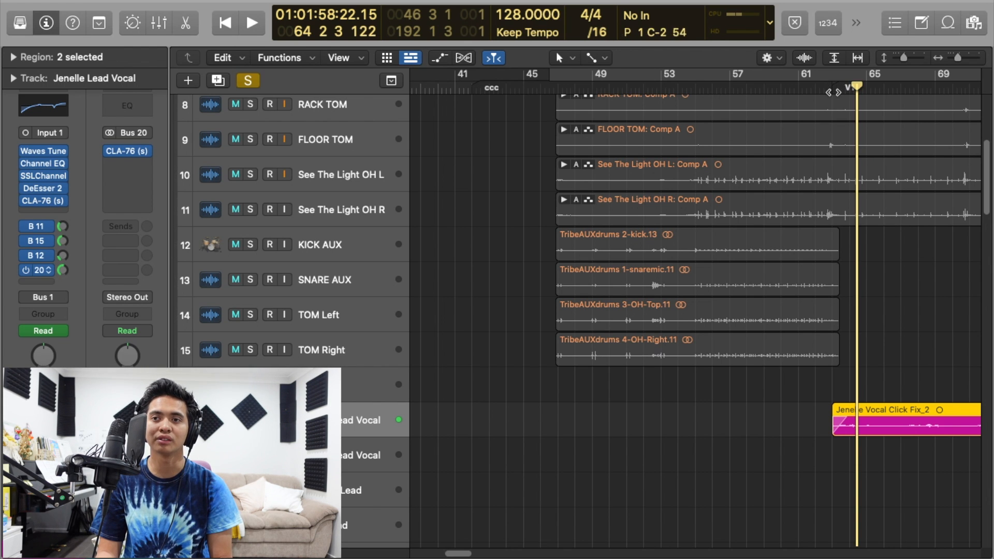
Step: Play the soloed, processed lead vocal from the start of V1 for several bars and stop playback
click(832, 93)
key(space)
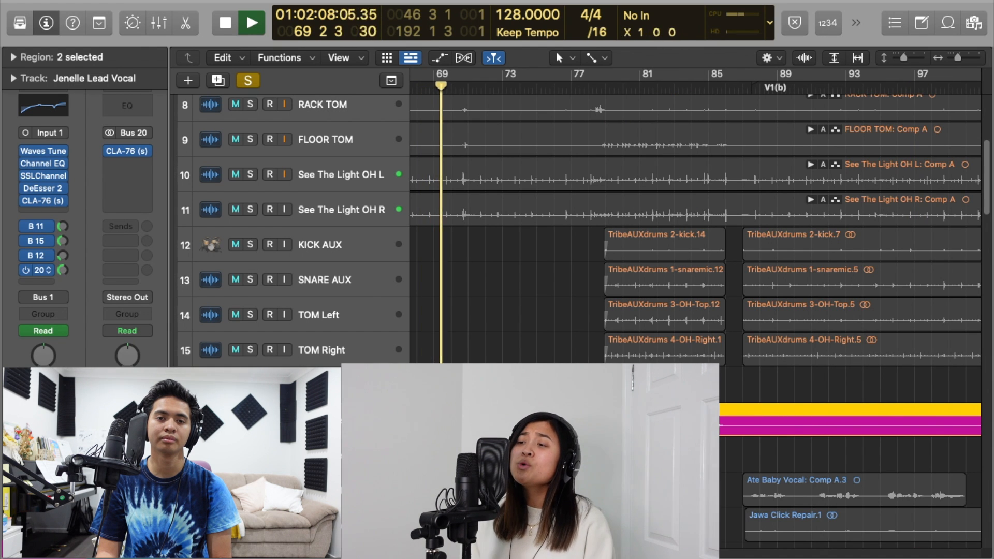
scroll(696, 218, left, 10)
key(space)
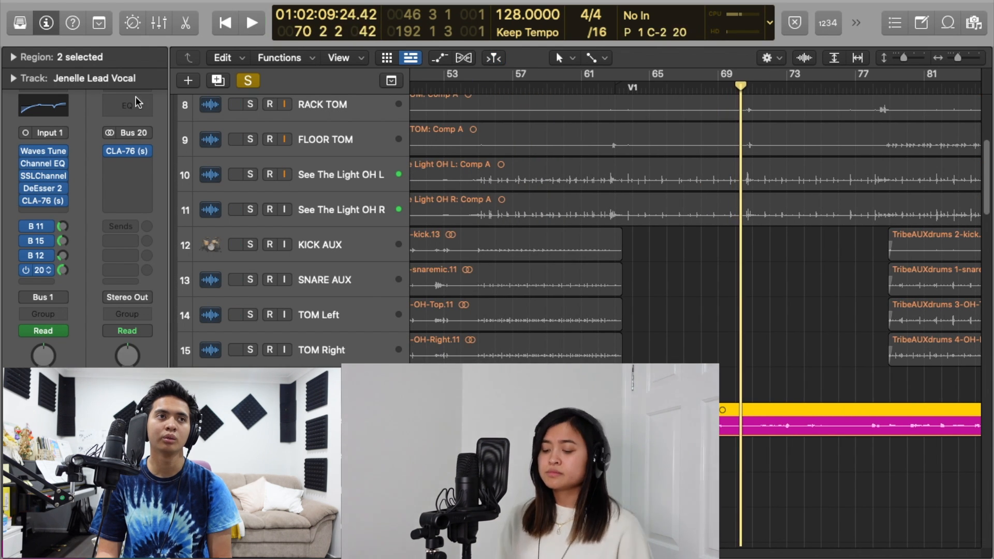
Step: Bypass all plug-ins and sends on the lead vocal and audition it dry from bar 63, the start of V1
click(26, 151)
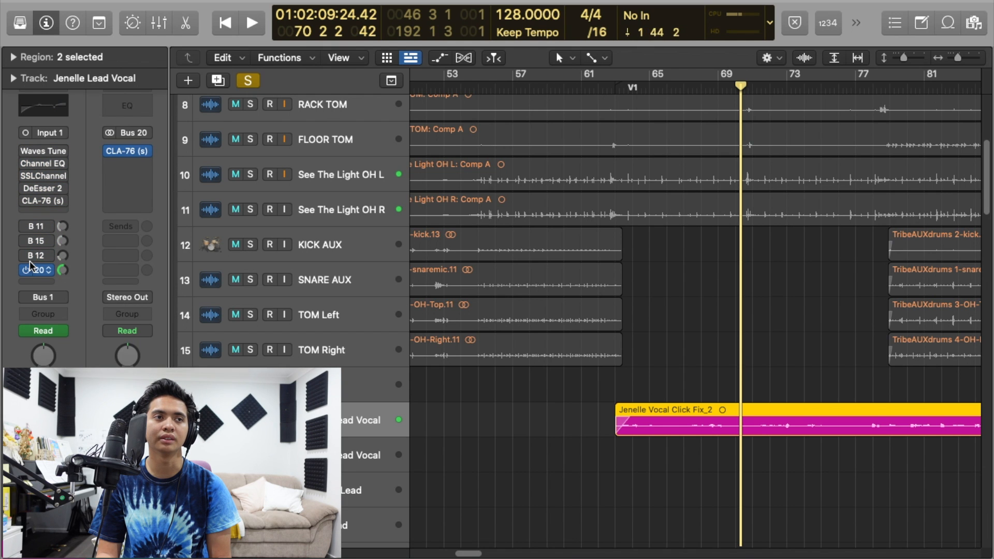
drag(636, 87, 618, 96)
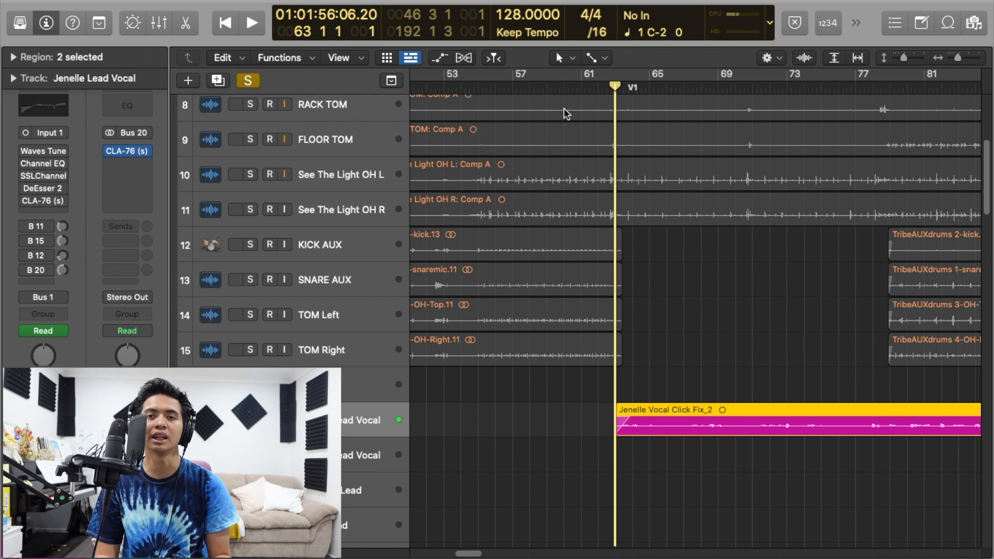
key(space)
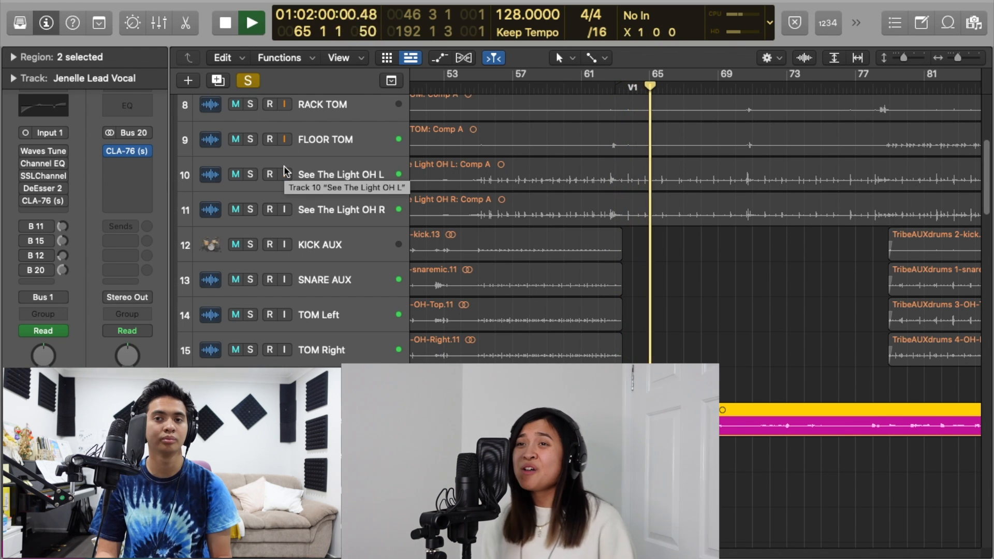
key(space)
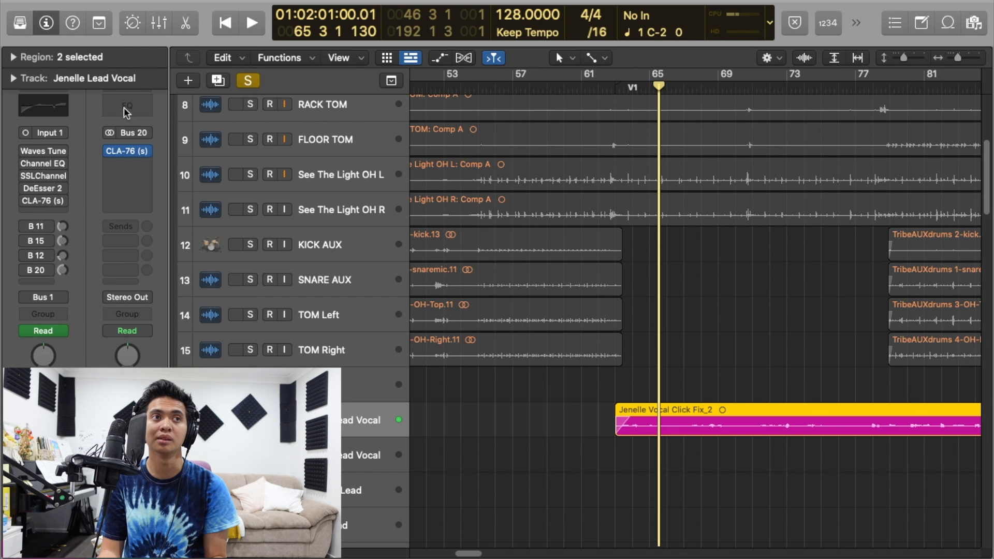
key(space)
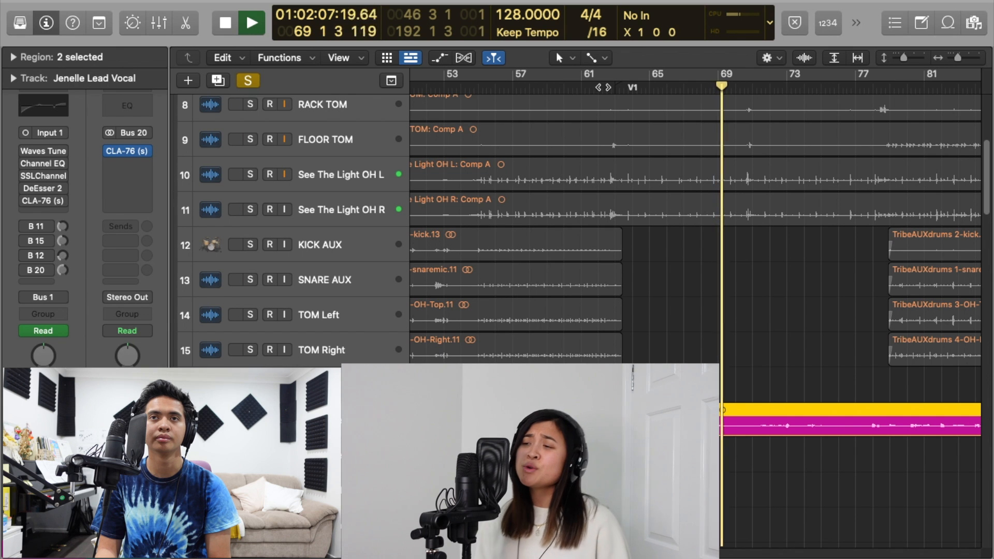
key(space)
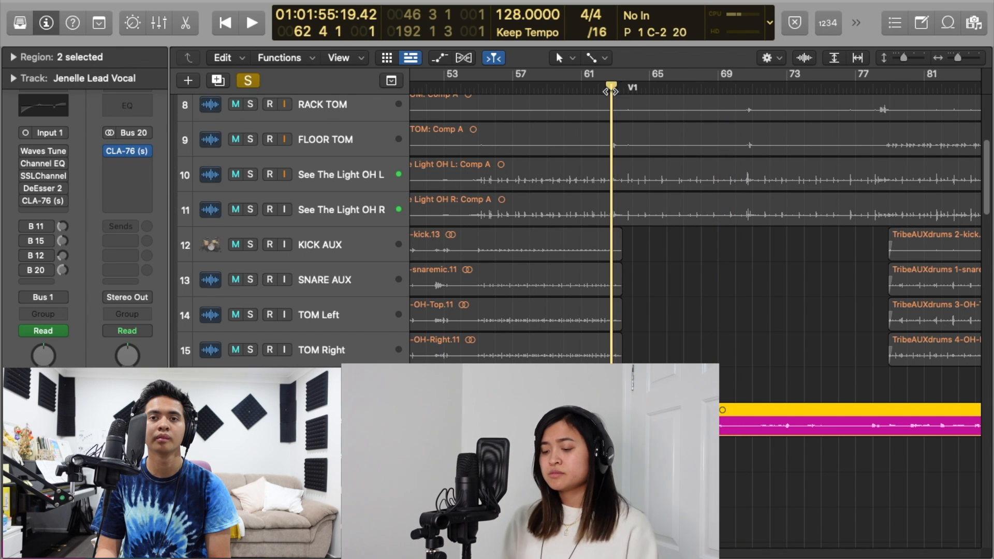
Step: Play the lead vocal with its plug-ins and sends active, and clear the solo to hear it in the full mix
key(space)
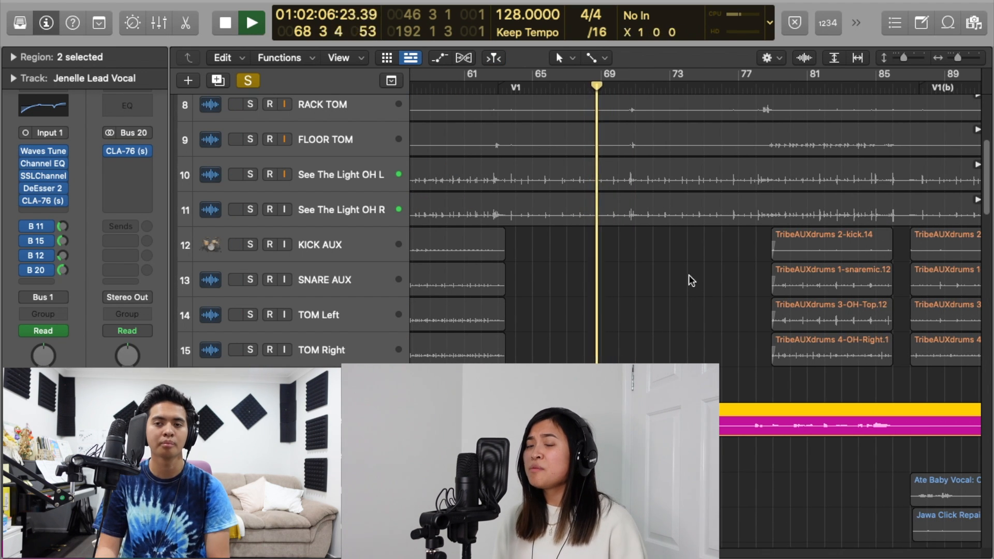
scroll(687, 284, down, 1)
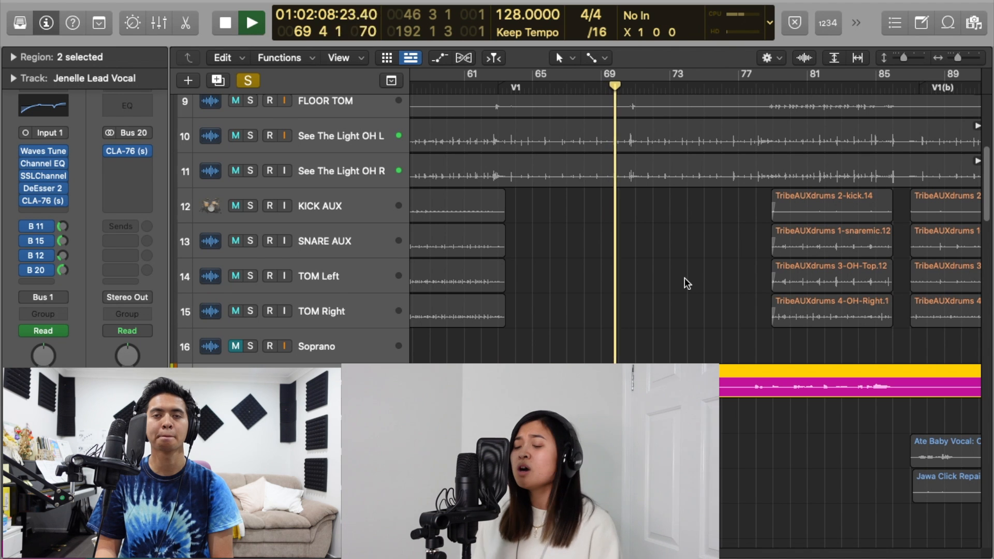
click(244, 81)
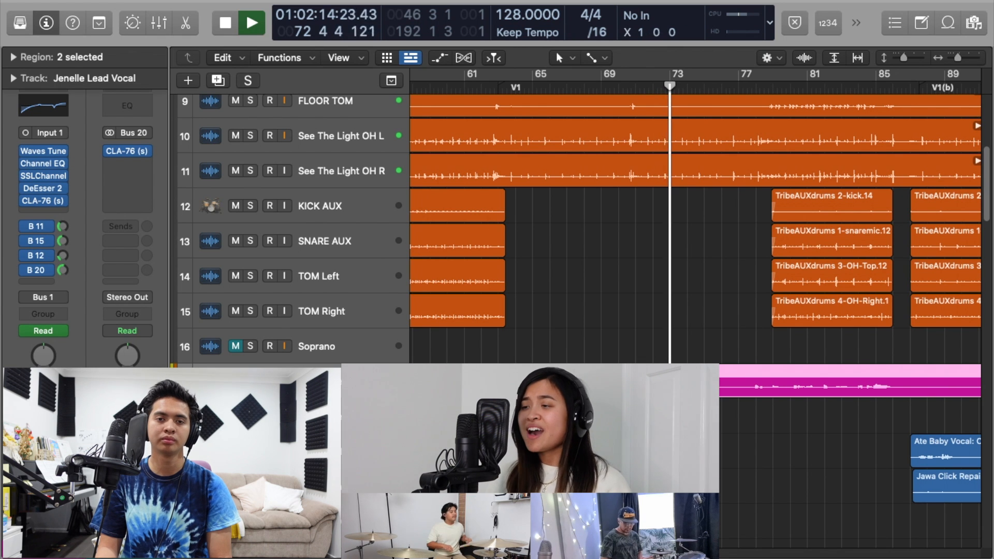
Step: Listen to the full mix through the rest of V1 while viewing the drum and lead vocal tracks, and stop playback
scroll(497, 217, right, 3)
scroll(694, 218, right, 3)
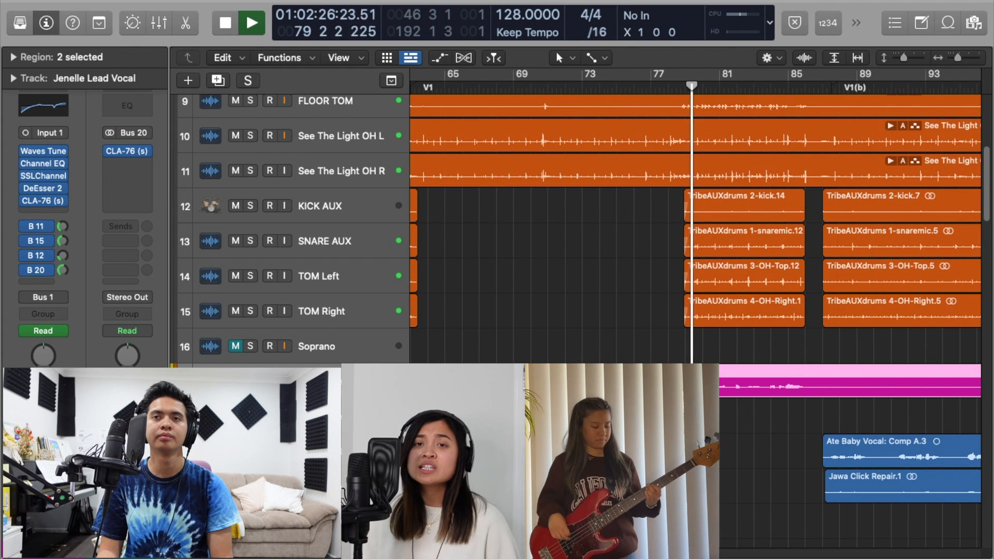
scroll(744, 390, down, 2)
scroll(740, 390, down, 4)
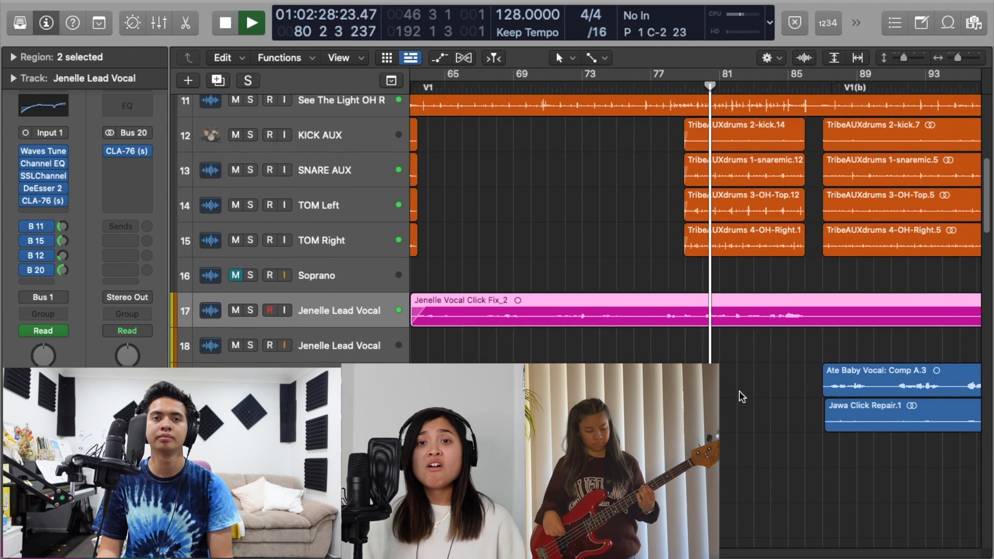
scroll(744, 398, down, 2)
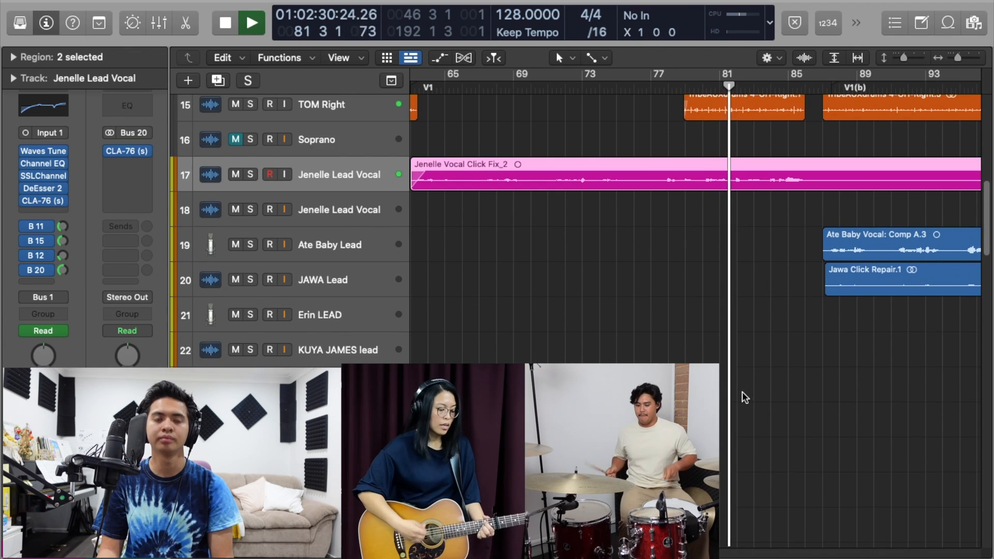
scroll(746, 398, up, 3)
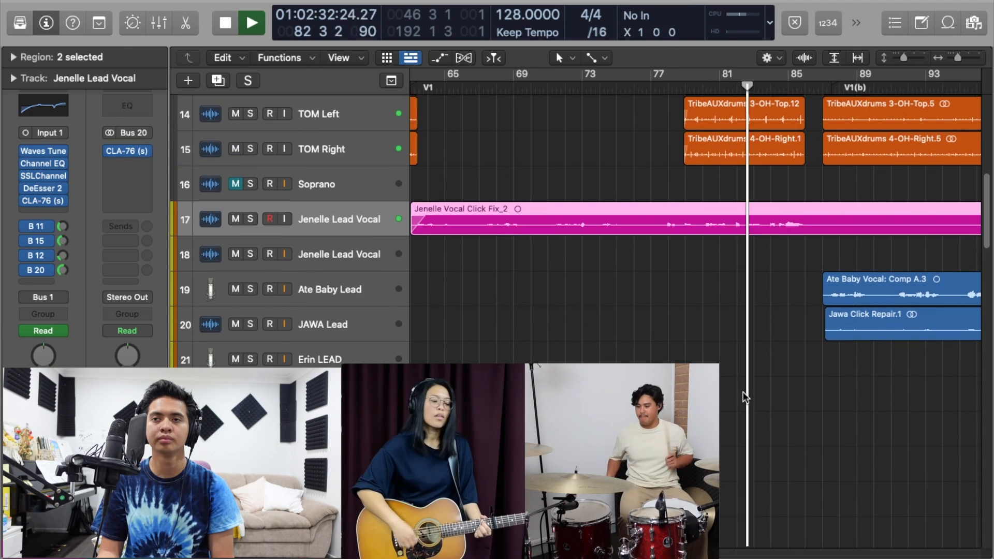
scroll(741, 395, up, 4)
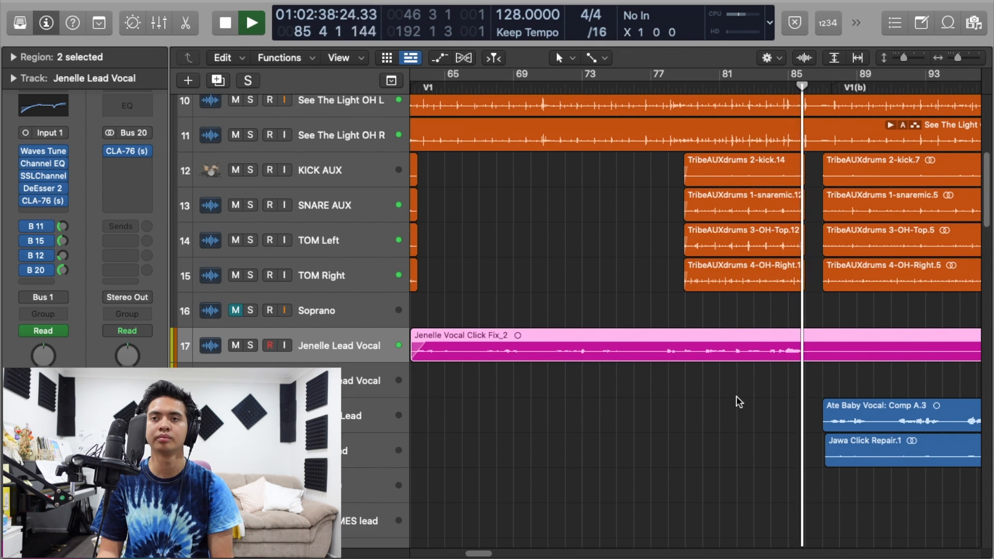
key(space)
Step: Solo the Poppy Bass on track 37 and place the playhead at bar 74
drag(663, 85, 644, 87)
scroll(685, 245, down, 15)
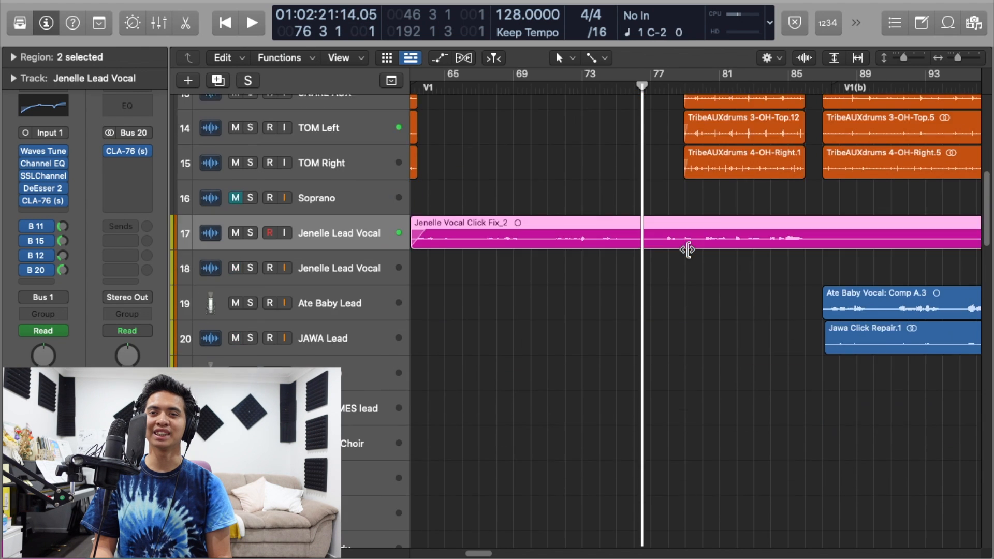
scroll(666, 248, down, 6)
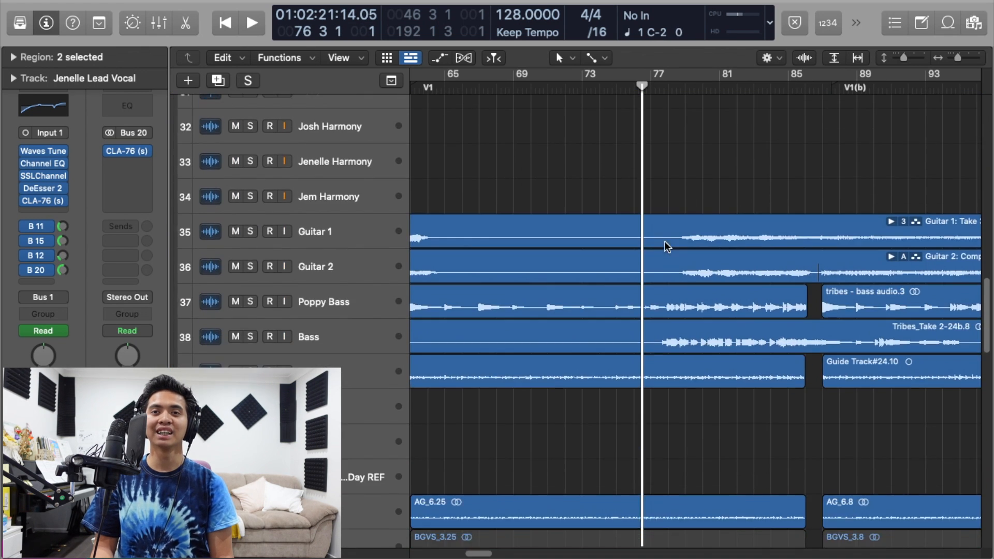
click(250, 296)
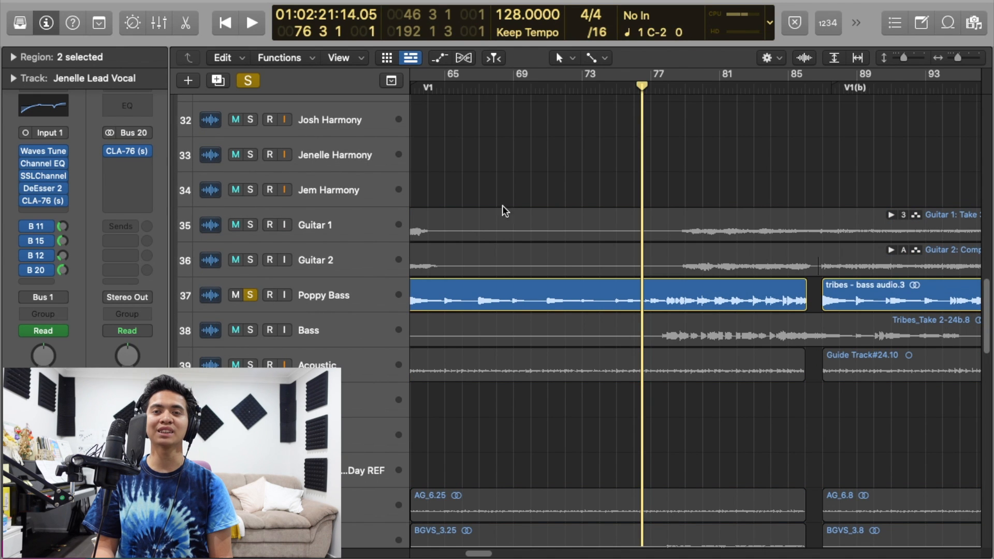
drag(651, 93, 609, 98)
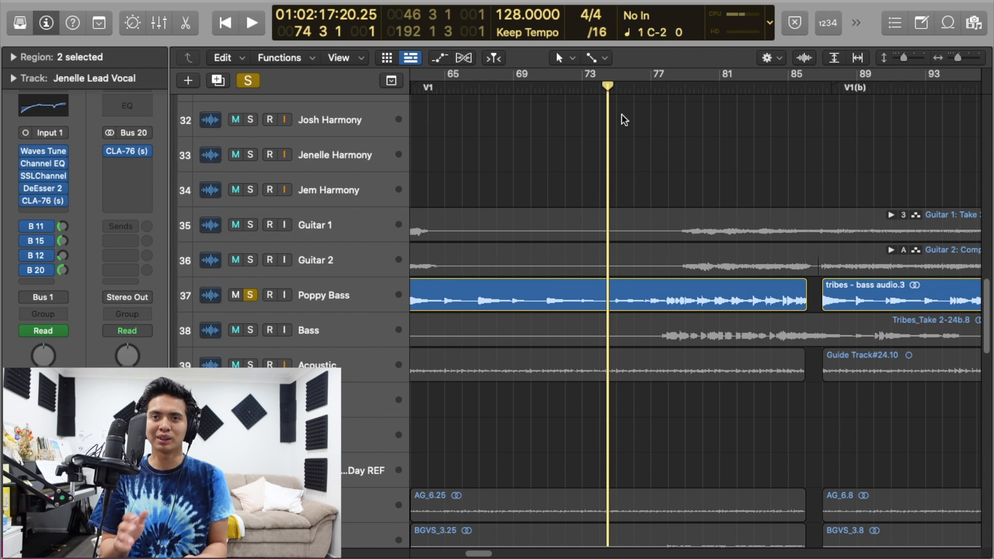
Step: Audition the soloed Poppy Bass, examine its volume automation around bar 77, and place the playhead there
key(space)
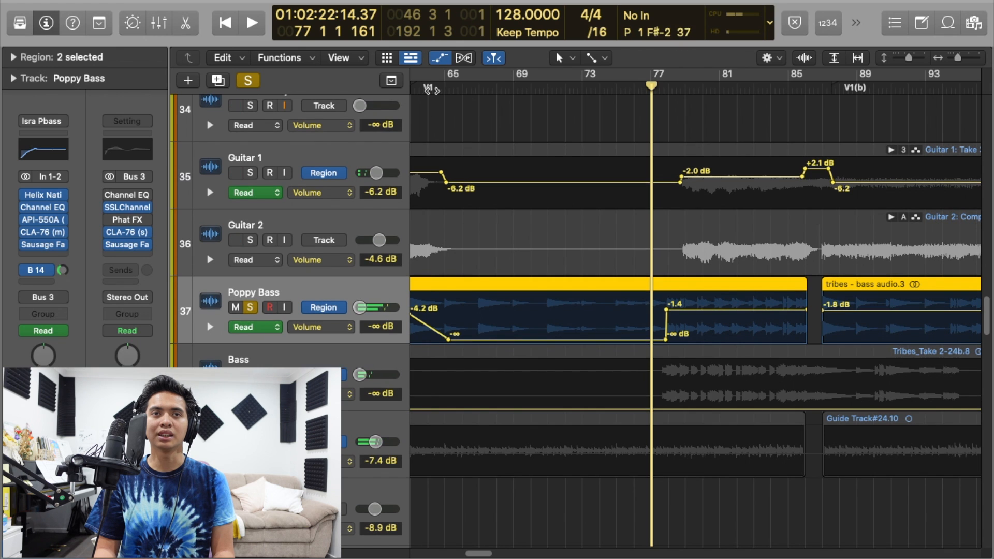
drag(428, 90, 659, 93)
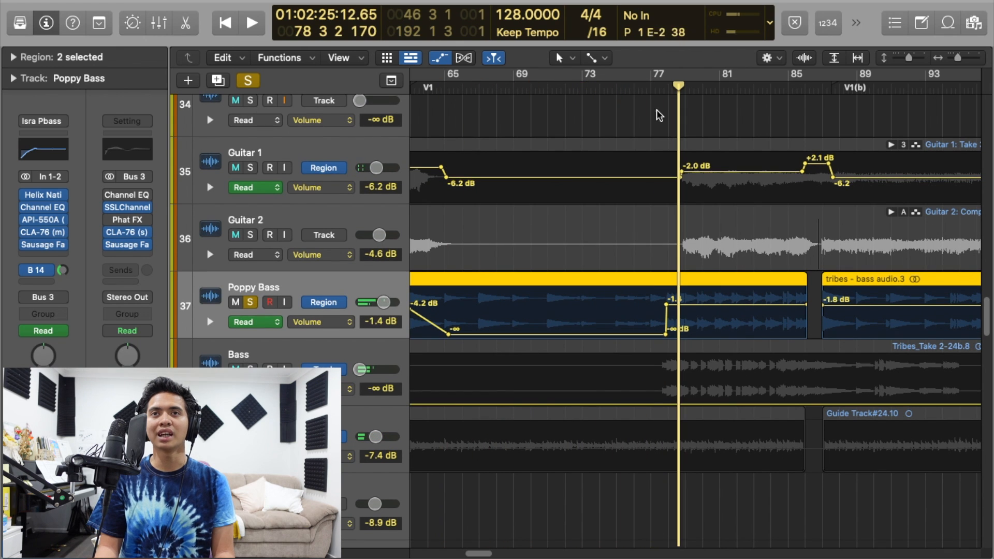
click(661, 91)
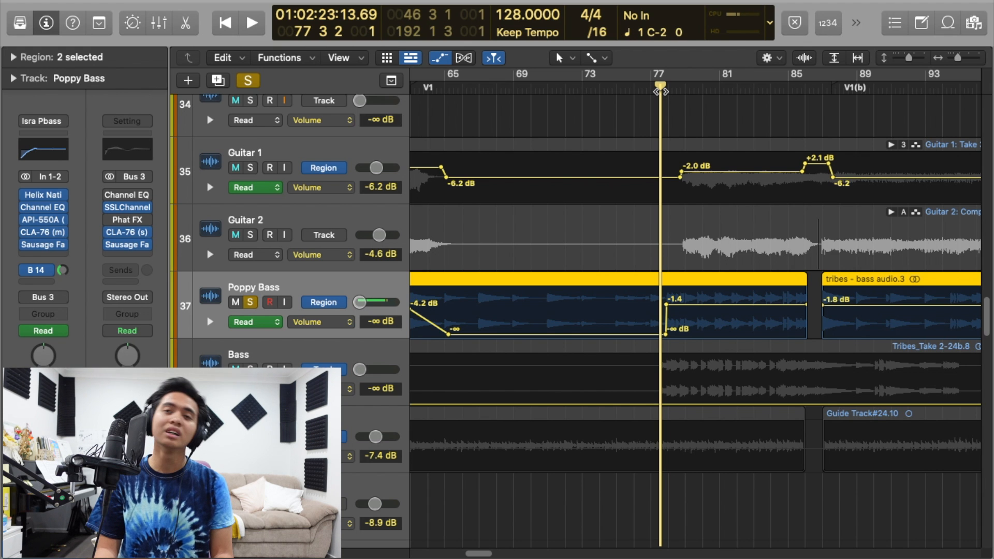
Step: Play the soloed Poppy Bass from bar 77, bring the lead vocal on track 17 into the solo, and stop playback
key(space)
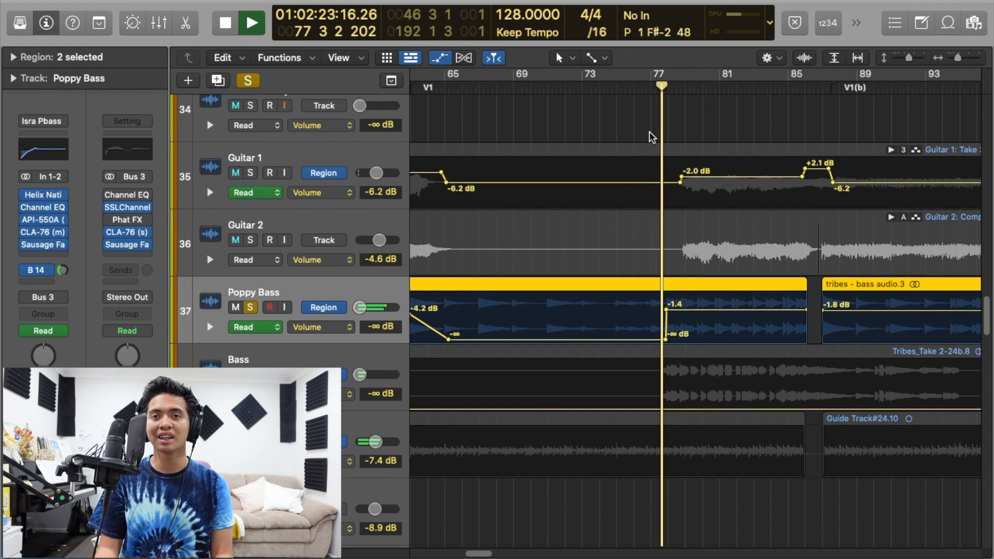
scroll(648, 137, up, 5)
scroll(644, 138, up, 10)
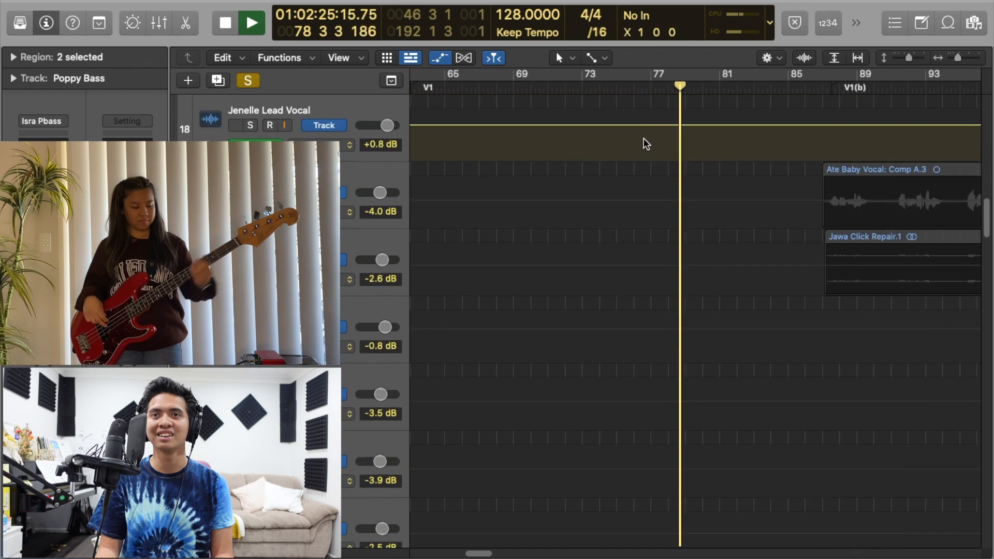
key(space)
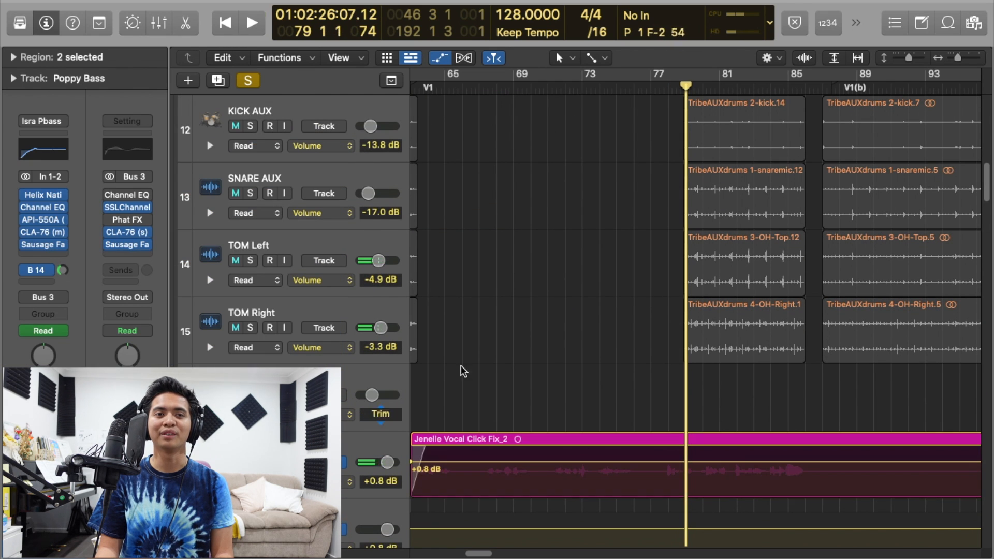
Step: Audition the Poppy Bass together with the lead vocal through about bar 81 while viewing the bass volume automation
scroll(568, 293, down, 15)
key(space)
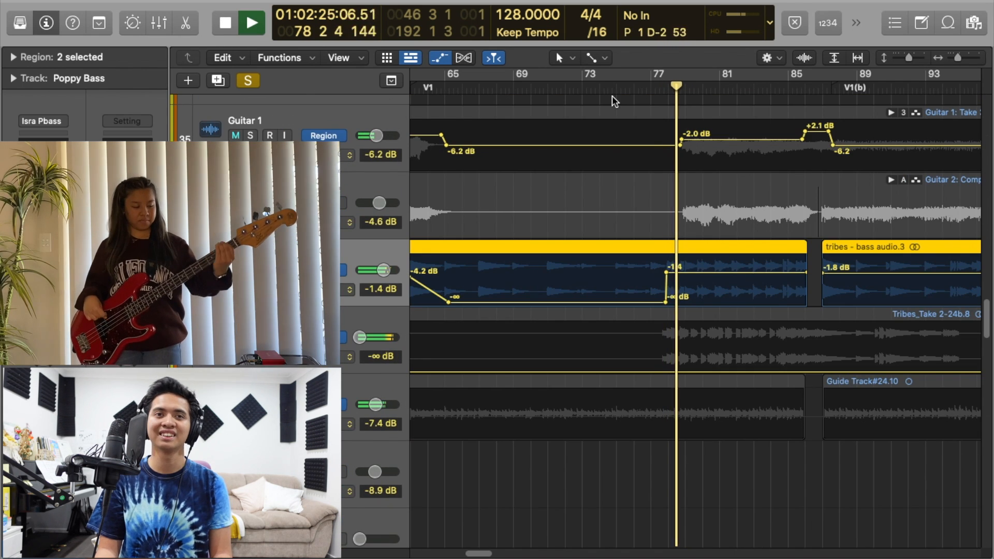
scroll(579, 128, up, 2)
scroll(580, 132, down, 1)
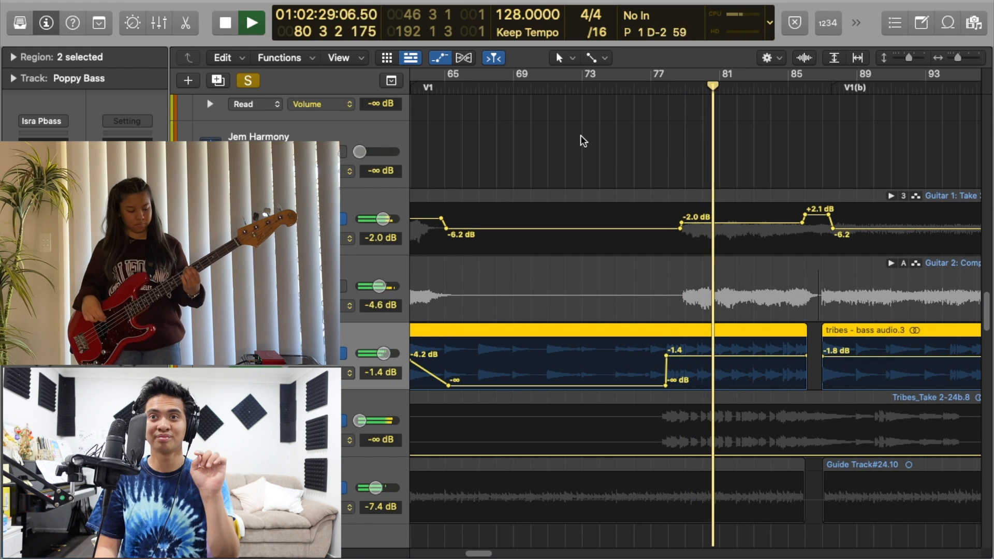
key(space)
Step: Place the playhead at bar 80, play the Poppy Bass, and clear the solo to hear it in the full mix
scroll(583, 141, up, 15)
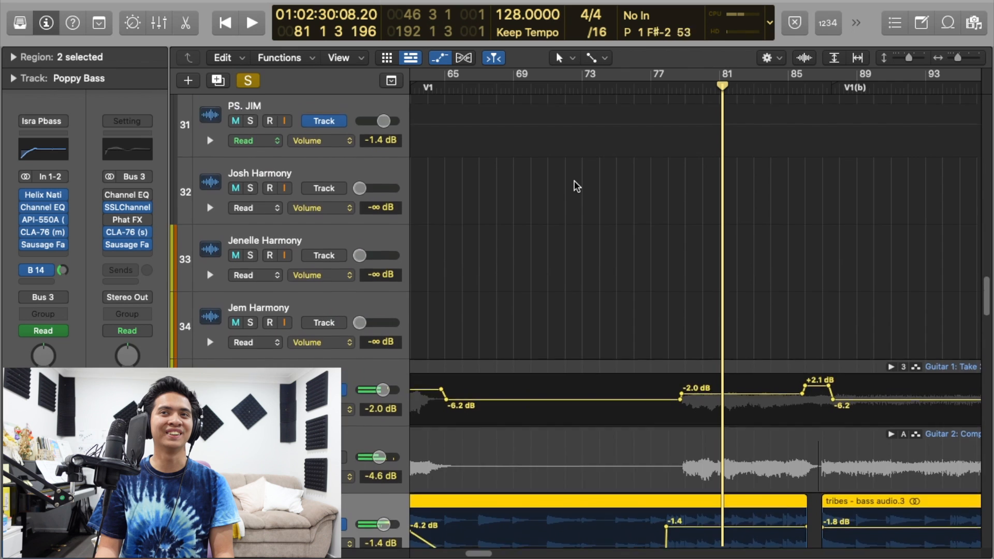
scroll(567, 184, up, 3)
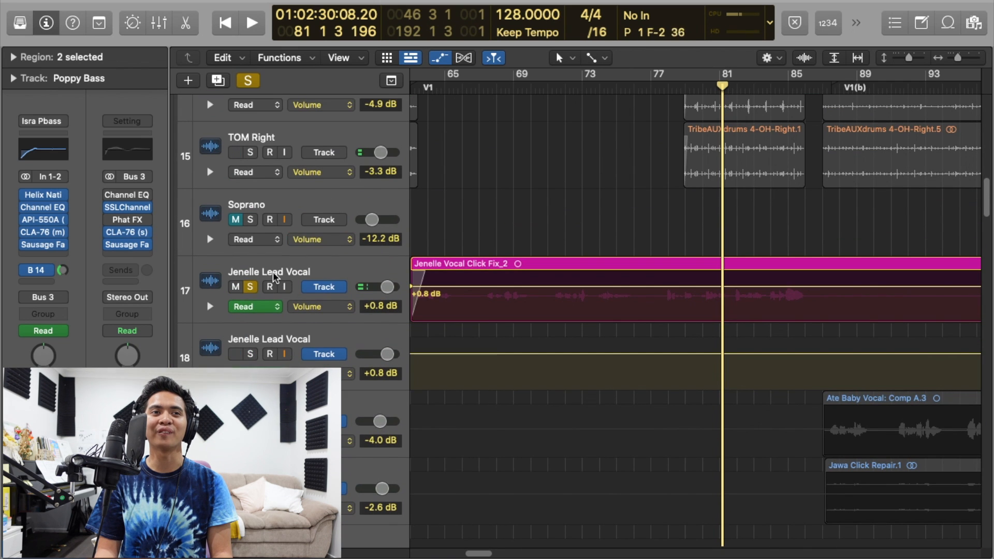
scroll(568, 269, down, 20)
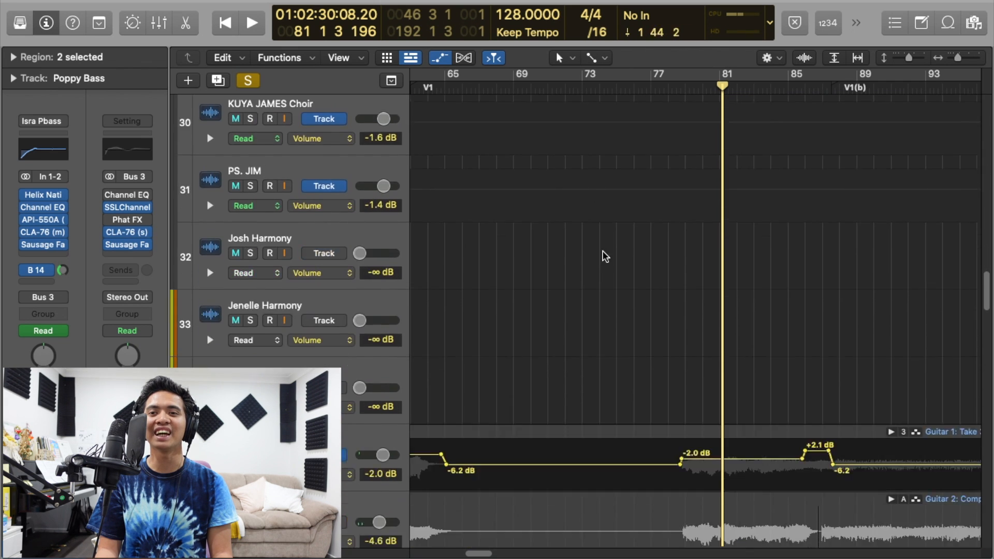
scroll(656, 231, down, 2)
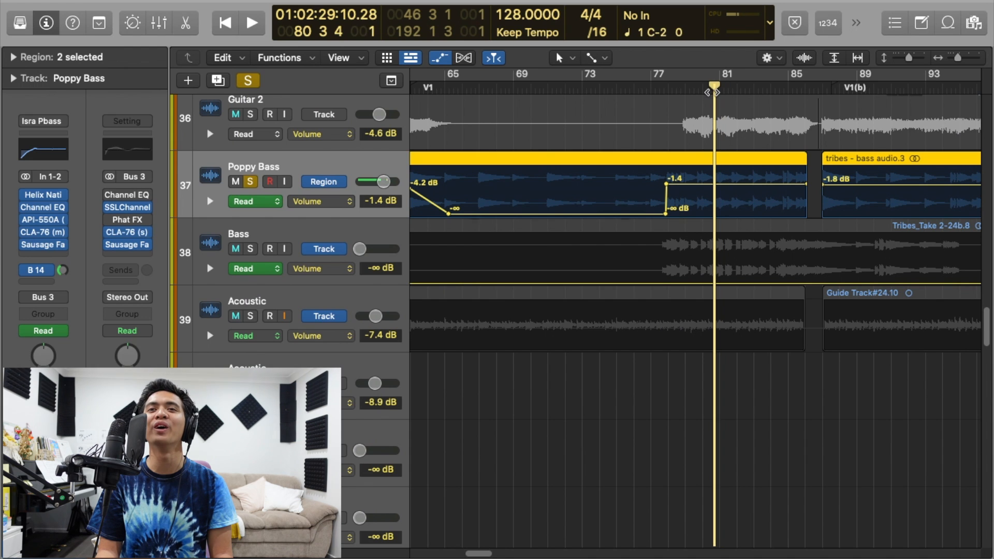
key(space)
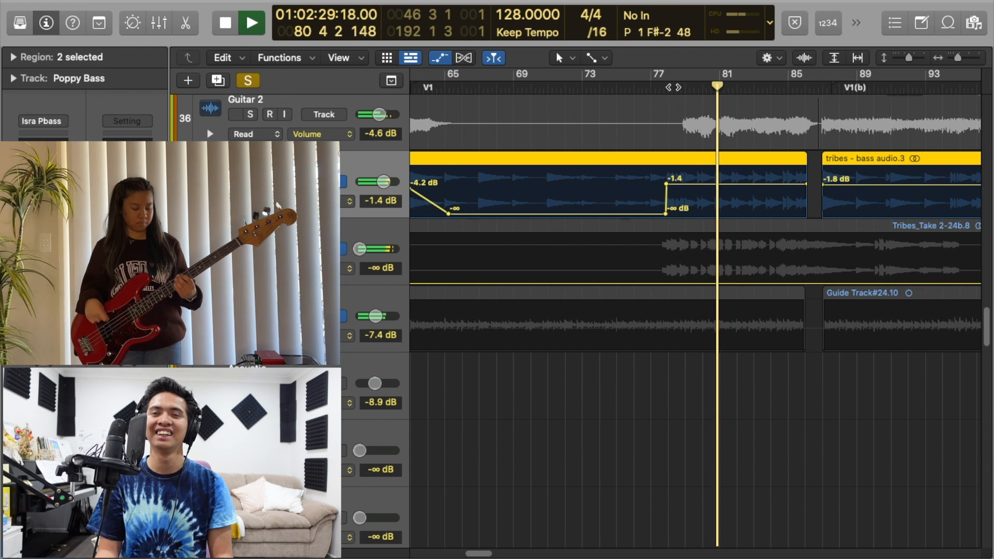
click(251, 82)
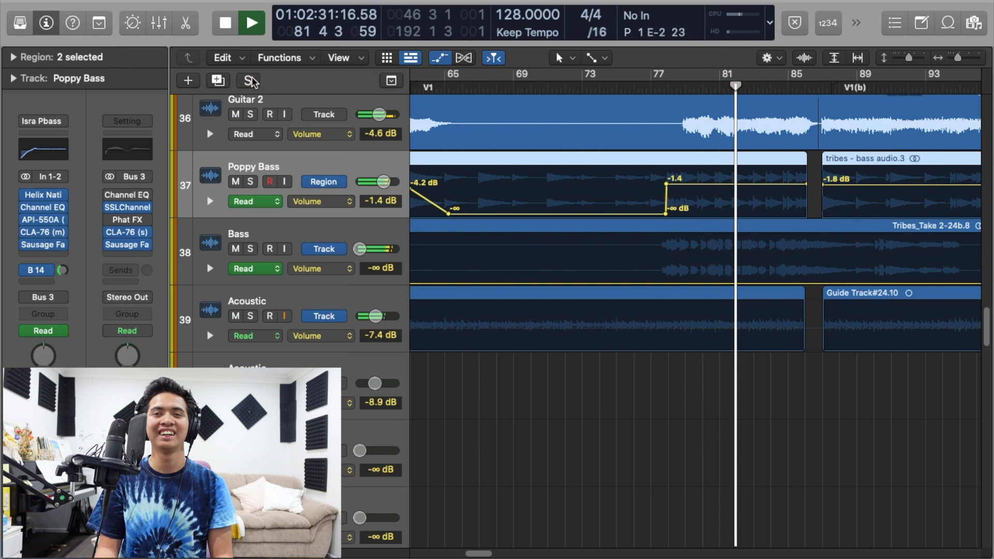
key(space)
Step: Solo Guitar 1 on track 35 and place the playhead at bar 78
scroll(273, 357, up, 4)
click(251, 334)
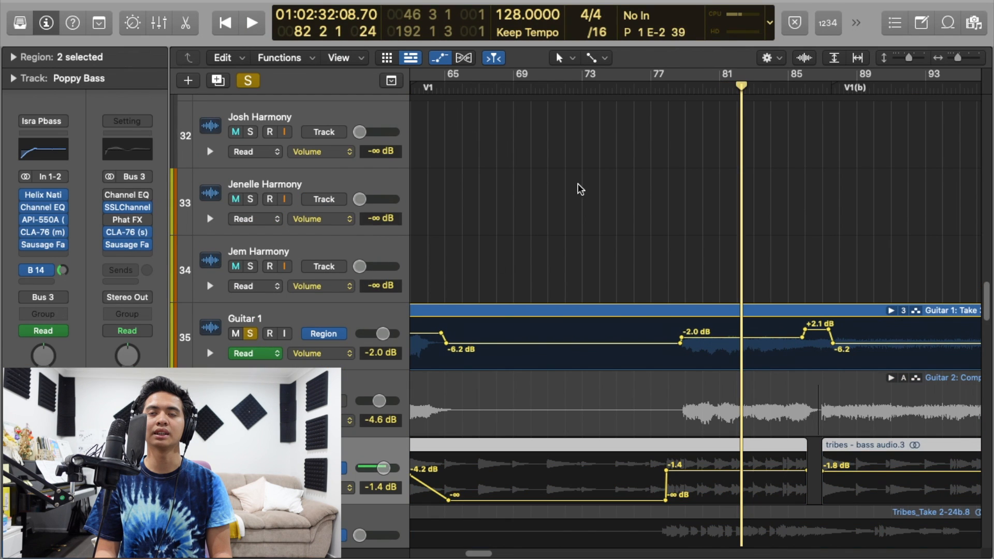
drag(665, 89, 676, 88)
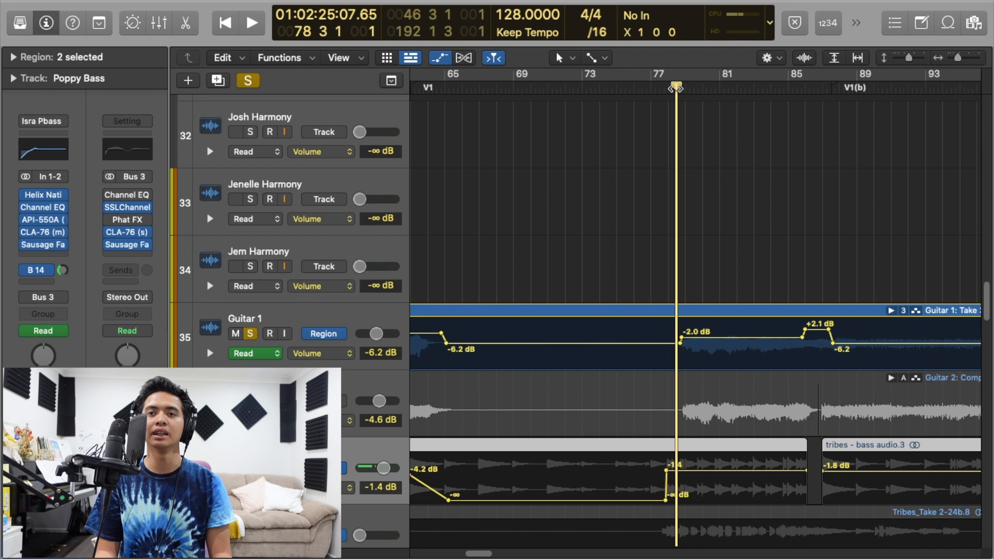
Step: Play the soloed Guitar 1 and add Guitar 2 on track 36 to the solo, listening to both until about bar 87
key(space)
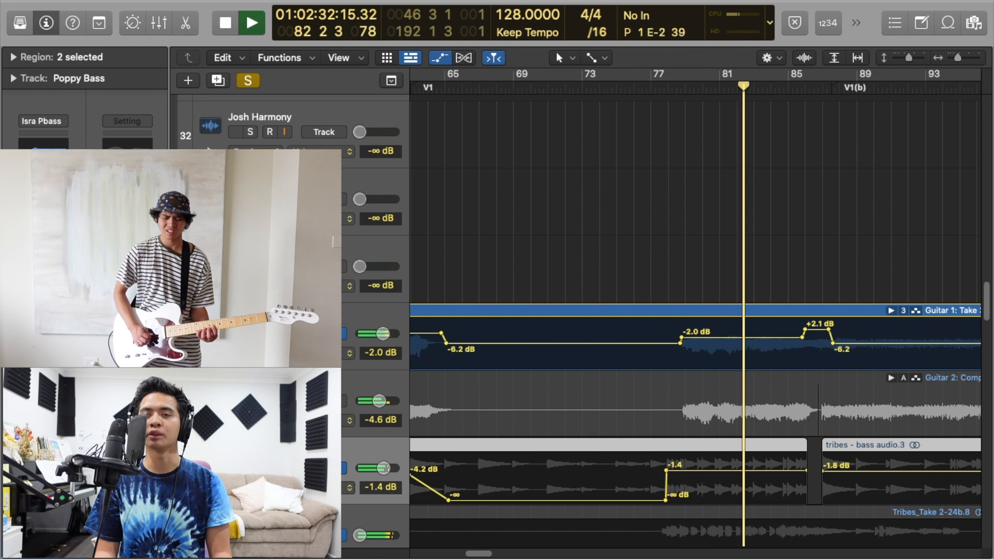
click(250, 400)
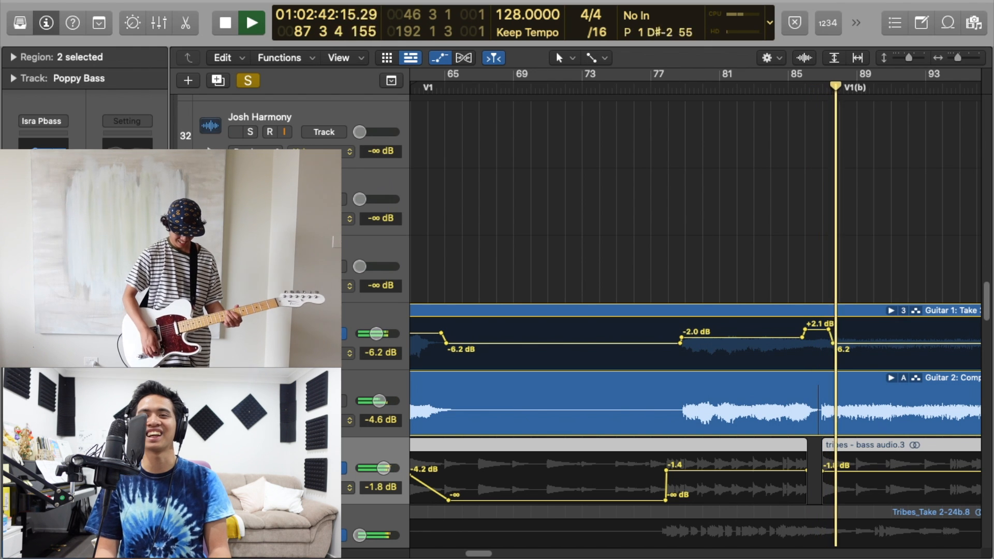
key(space)
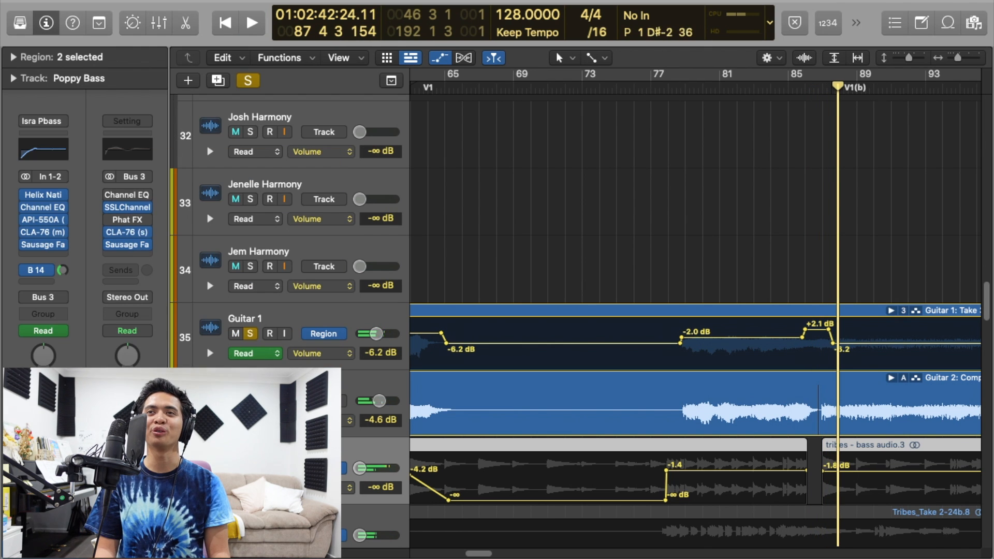
Step: Take the guitar tracks off solo and play the full mix from bar 78
click(261, 360)
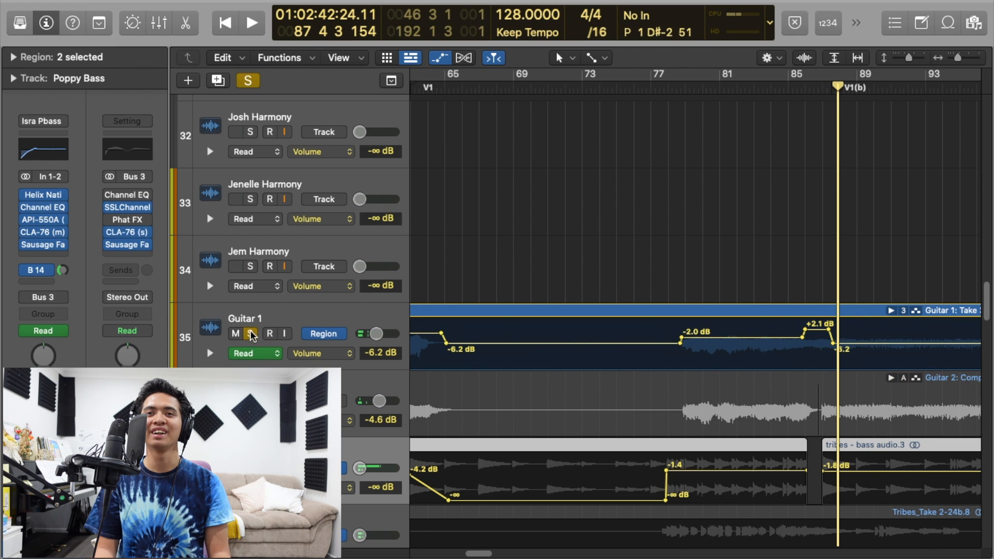
click(251, 334)
drag(738, 87, 669, 106)
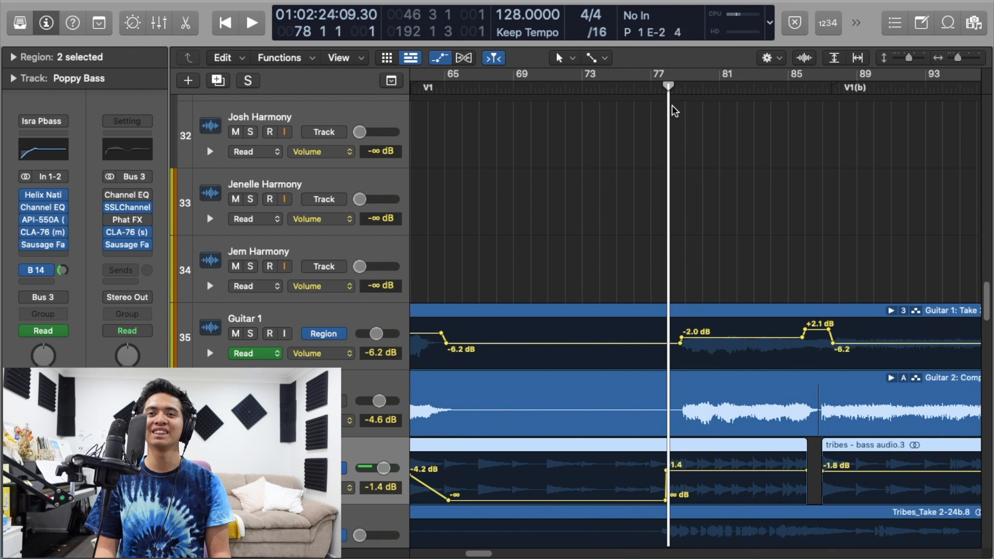
key(space)
Step: Examine the main kit and AUX drum tracks between bars 78 and 82 while the mix plays
scroll(554, 202, up, 10)
scroll(550, 198, up, 15)
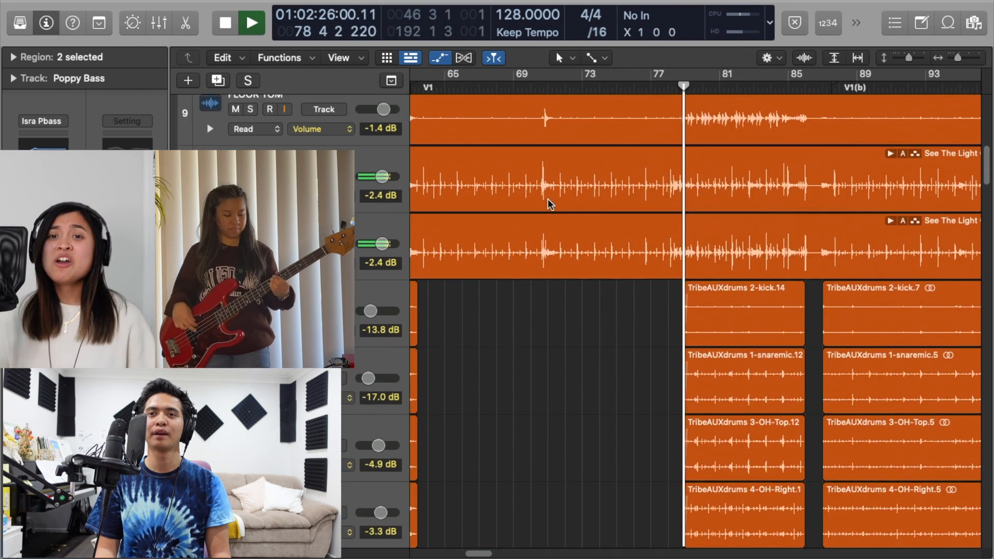
scroll(538, 211, down, 1)
scroll(536, 204, up, 8)
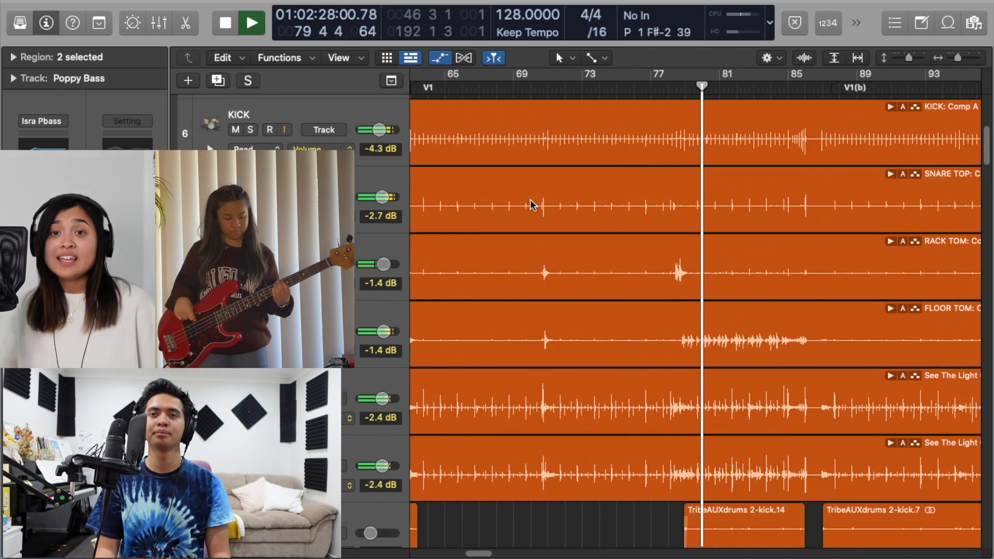
scroll(515, 206, down, 2)
scroll(466, 208, up, 2)
scroll(358, 229, down, 5)
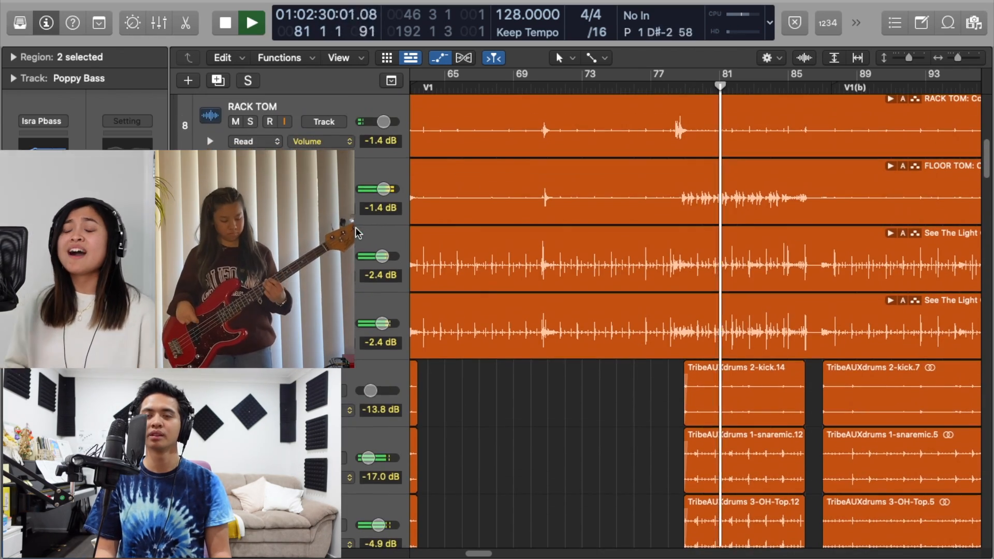
scroll(564, 251, down, 8)
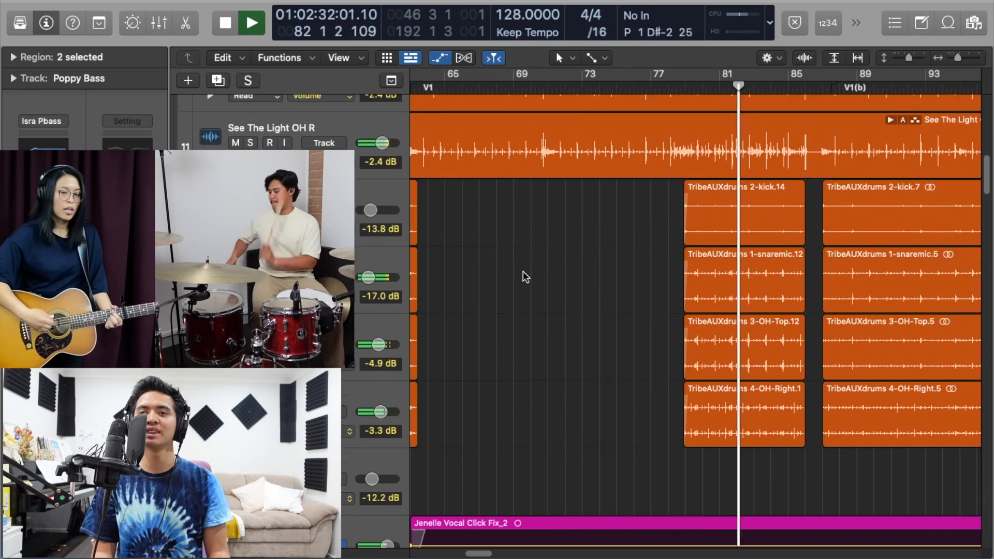
Step: Solo the four AUX drum tracks, KICK AUX through TOM Right, and listen to them on their own
drag(250, 209, 250, 411)
scroll(250, 411, up, 4)
scroll(251, 411, up, 4)
scroll(250, 411, down, 2)
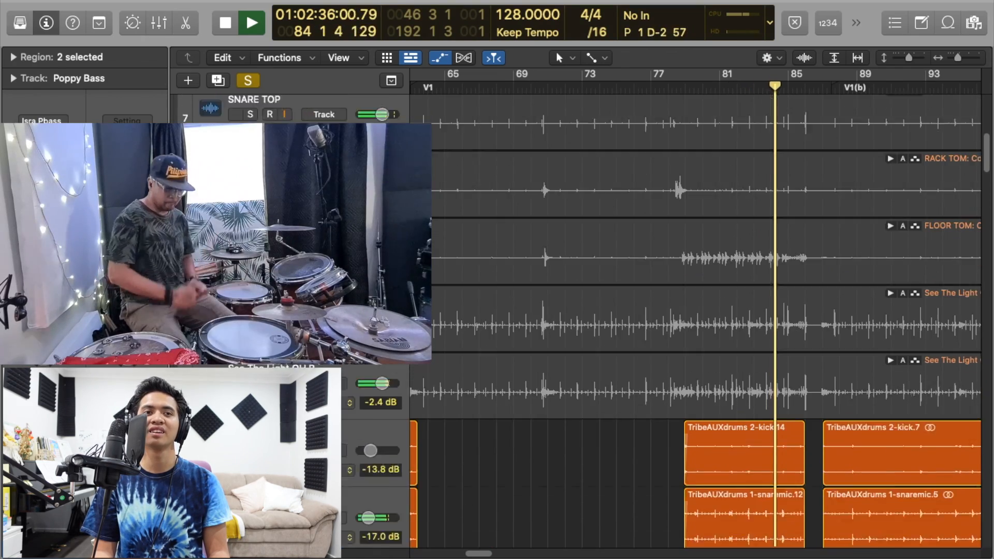
key(space)
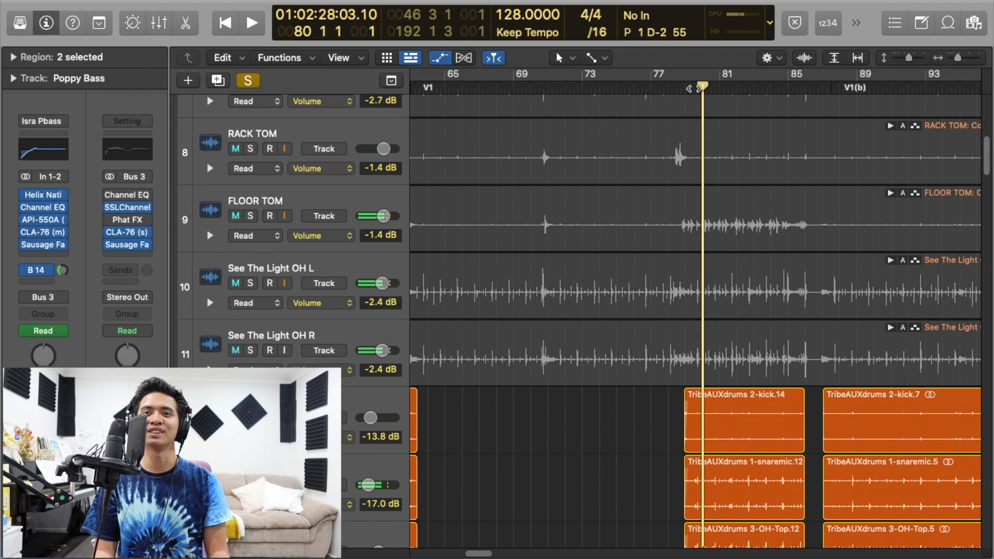
Step: Add the main kit tracks, KICK through See The Light OH R, to the solo and play all drums from bar 79
scroll(441, 177, up, 3)
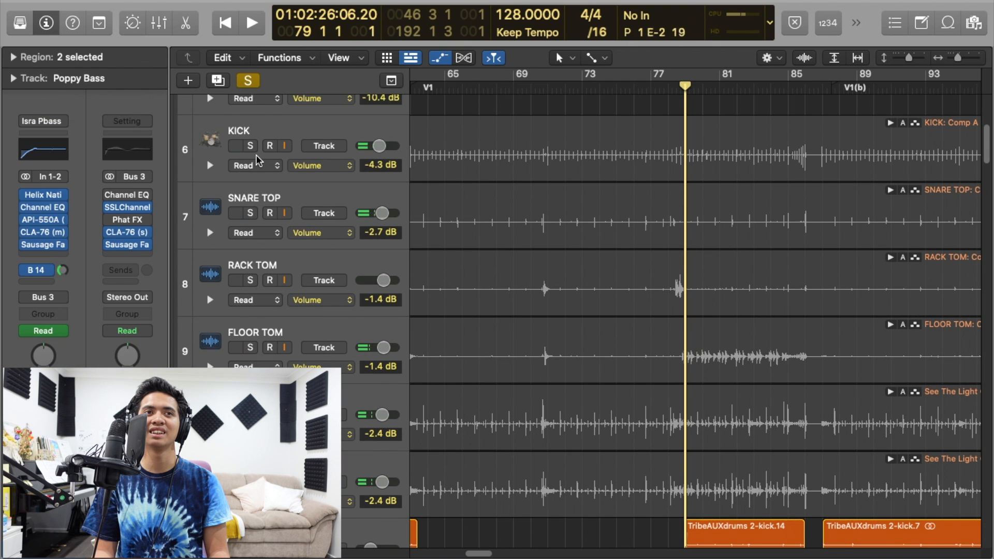
key(space)
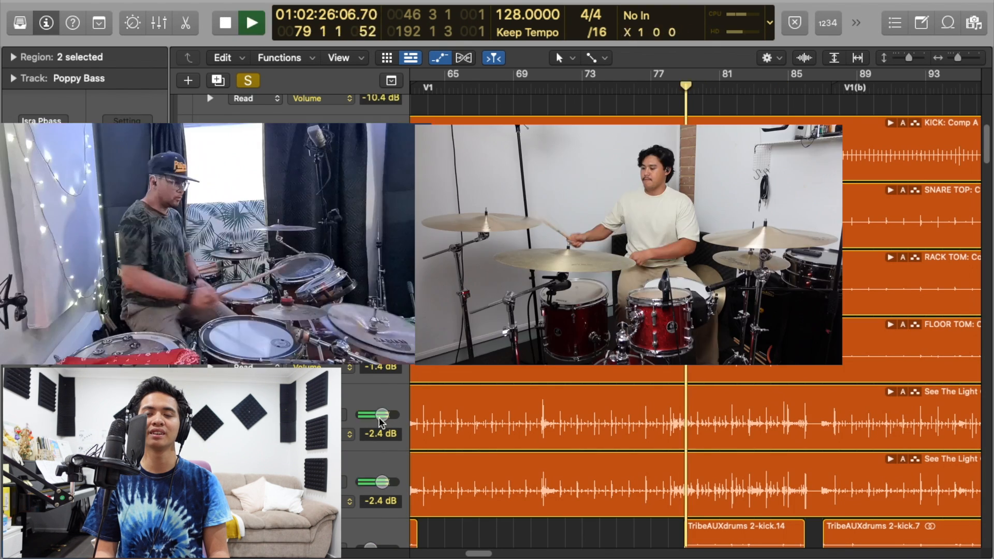
scroll(694, 310, down, 3)
scroll(694, 311, down, 3)
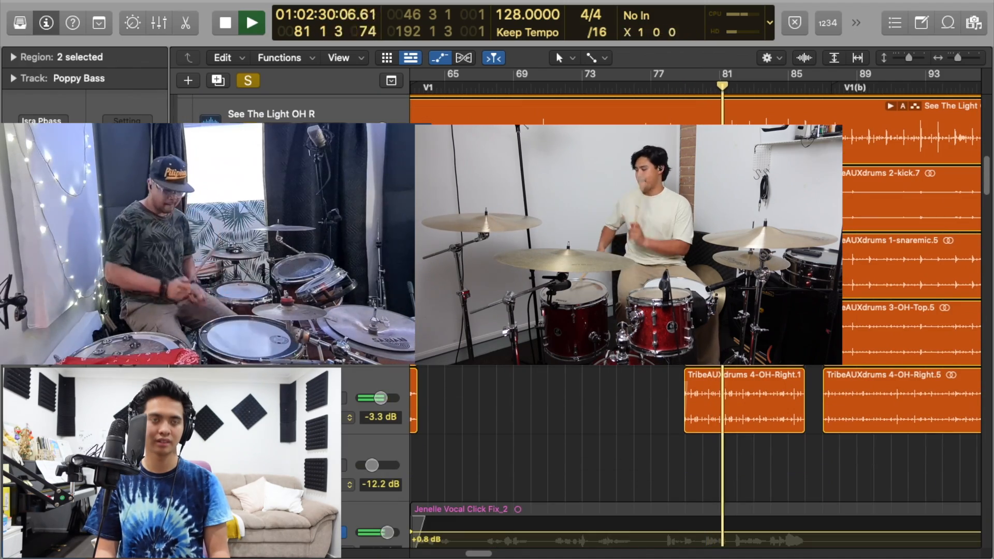
scroll(694, 310, up, 3)
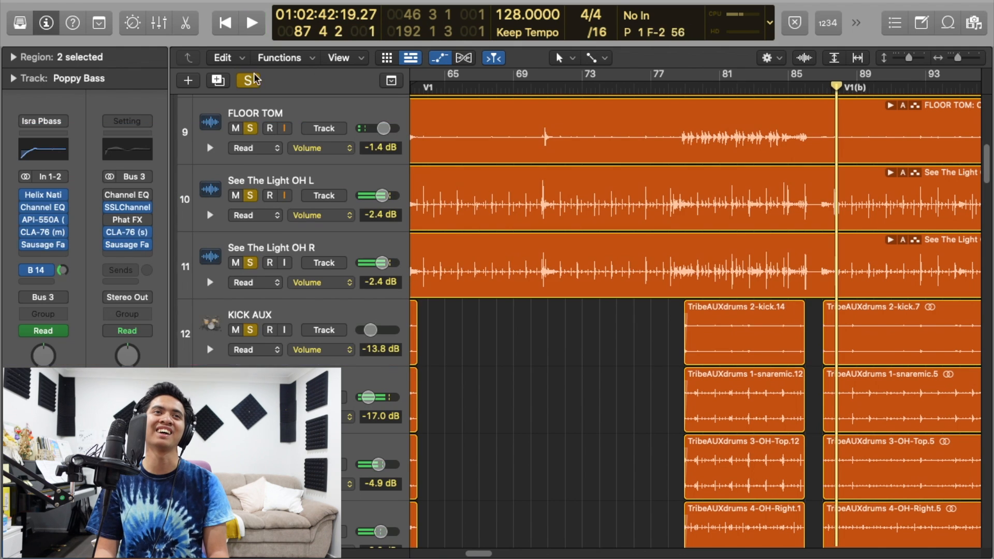
Step: Clear the drum solos and solo the two lead vocals on tracks 19 and 20
click(247, 80)
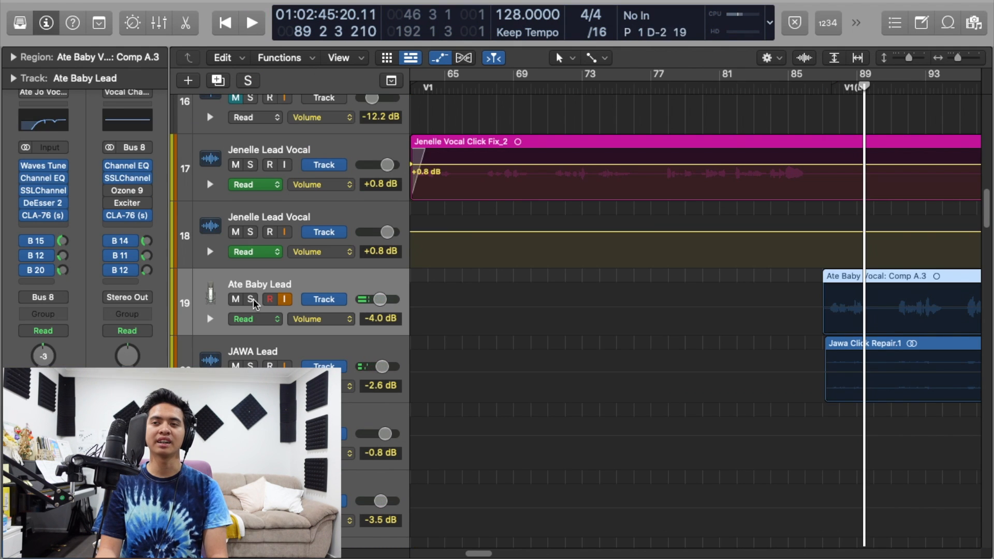
drag(254, 303, 250, 352)
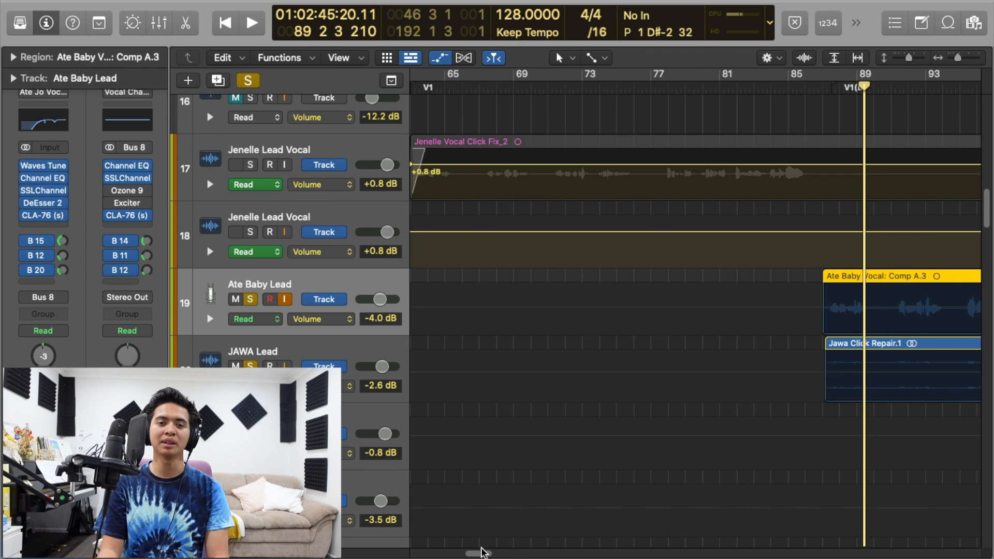
drag(484, 554, 492, 553)
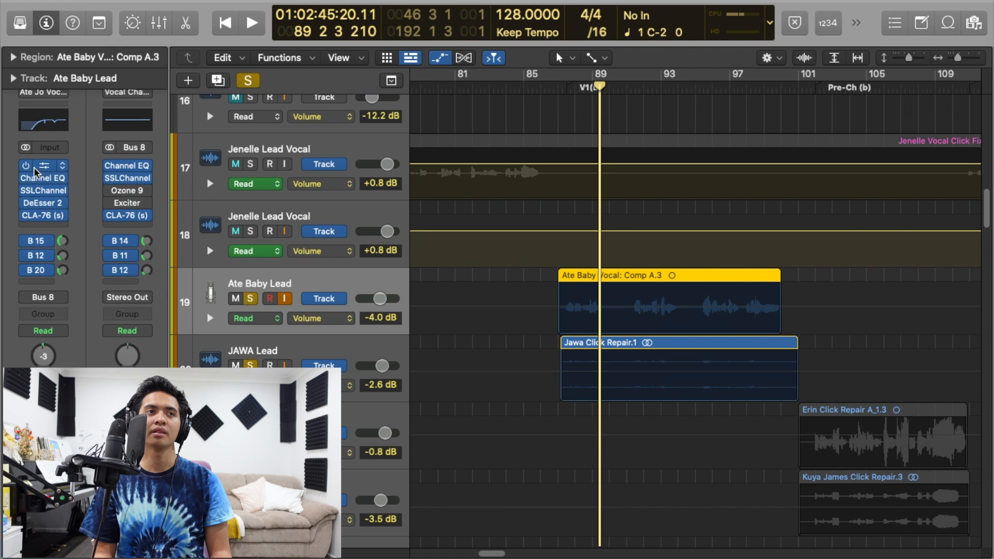
Step: Review the Waves Tune, Channel EQ and SSLChannel settings on the lead vocal of track 19, closing each plug-in window
click(44, 168)
click(44, 177)
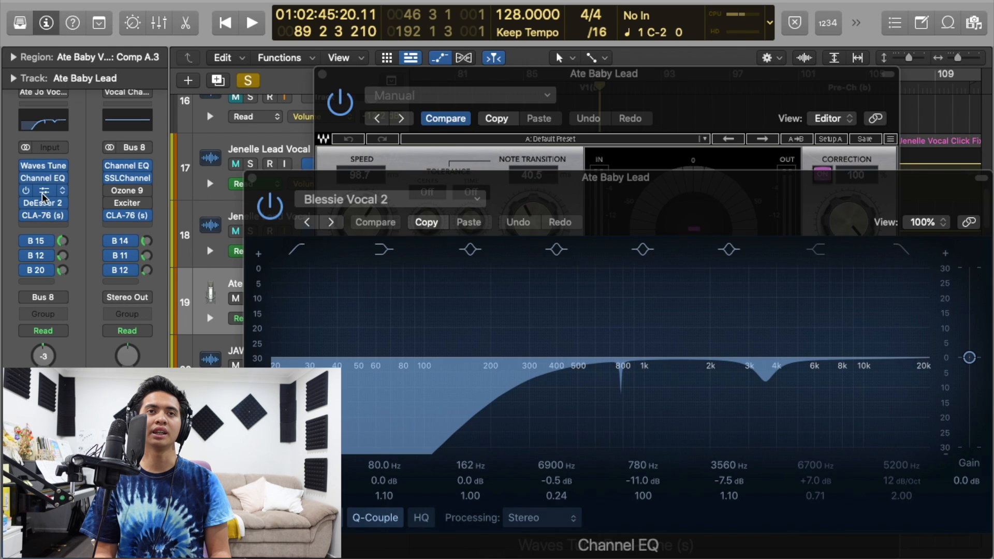
click(253, 179)
click(321, 76)
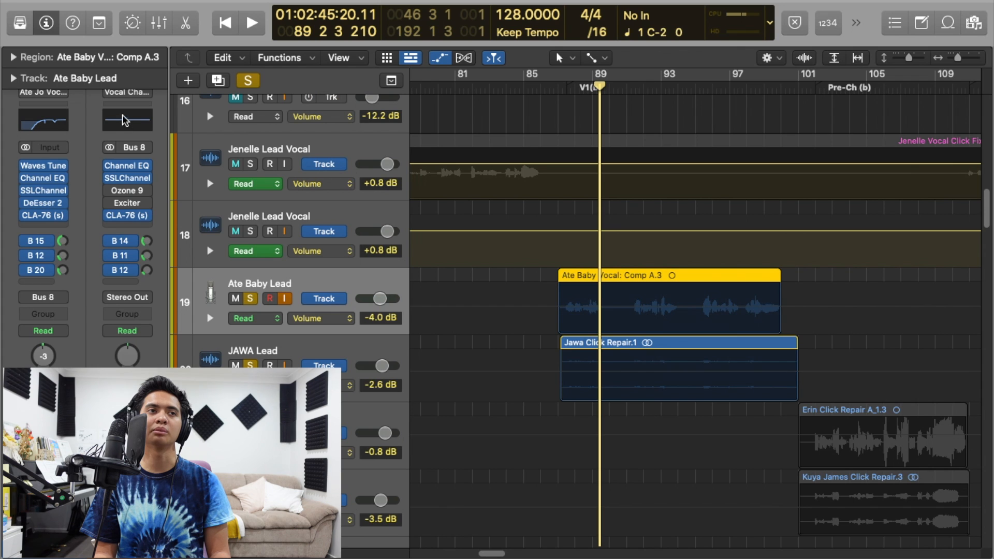
click(49, 194)
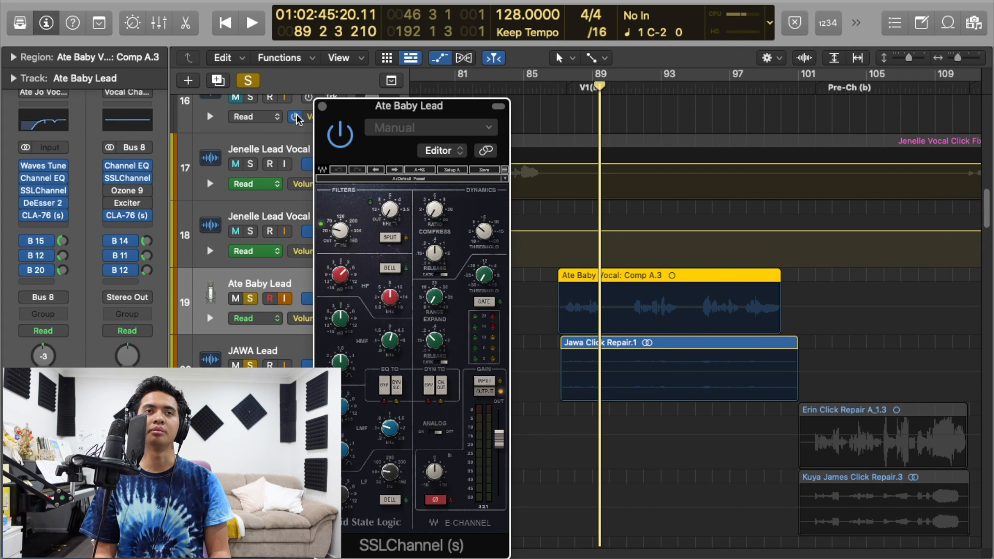
click(320, 107)
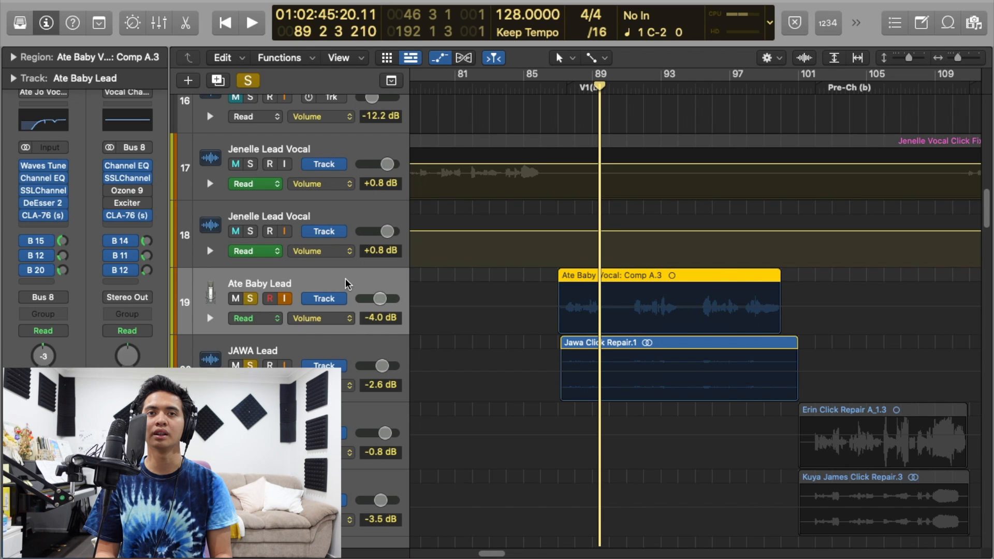
Step: Play the two soloed lead vocals from bar 87 with track 20 selected, and check their levels in the mixer
click(557, 87)
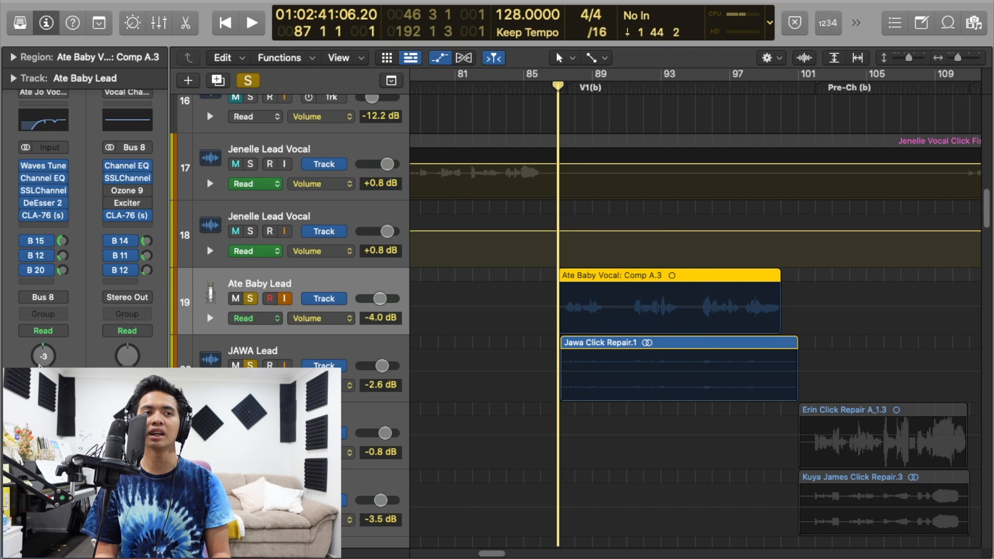
click(309, 349)
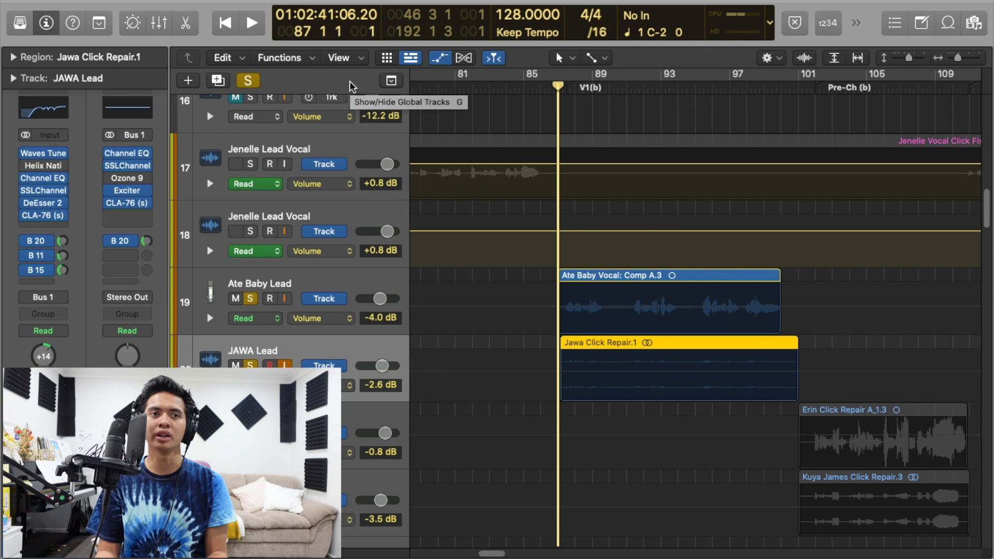
key(space)
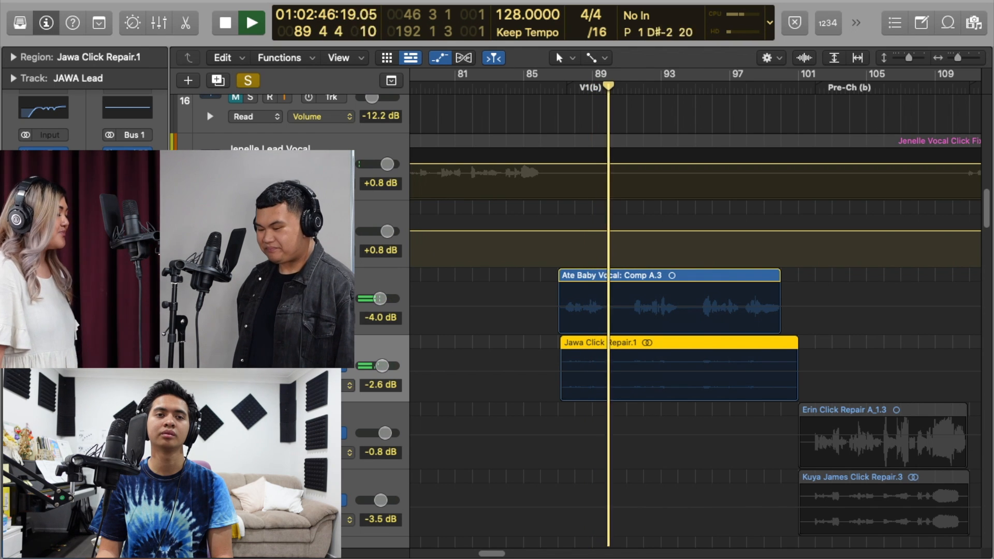
key(x)
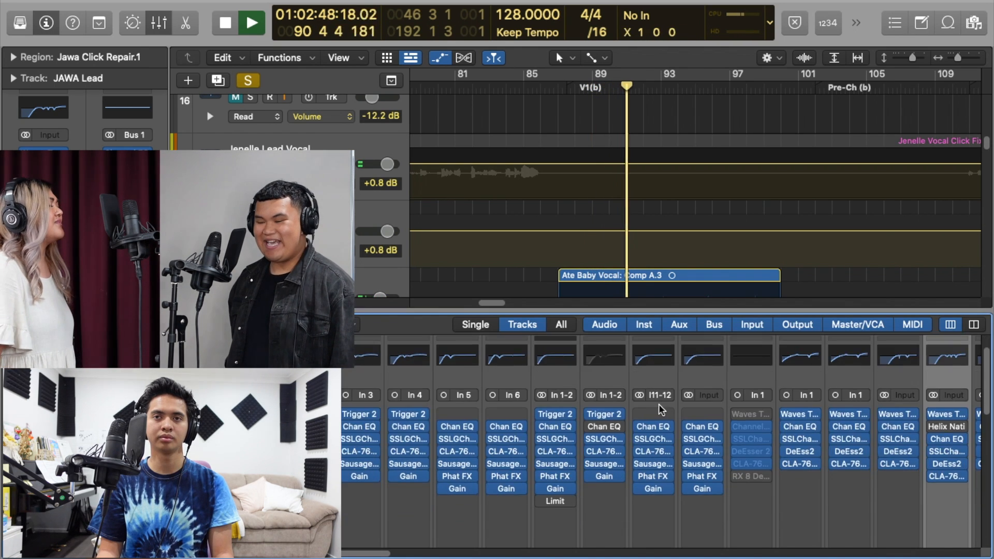
scroll(661, 409, down, 5)
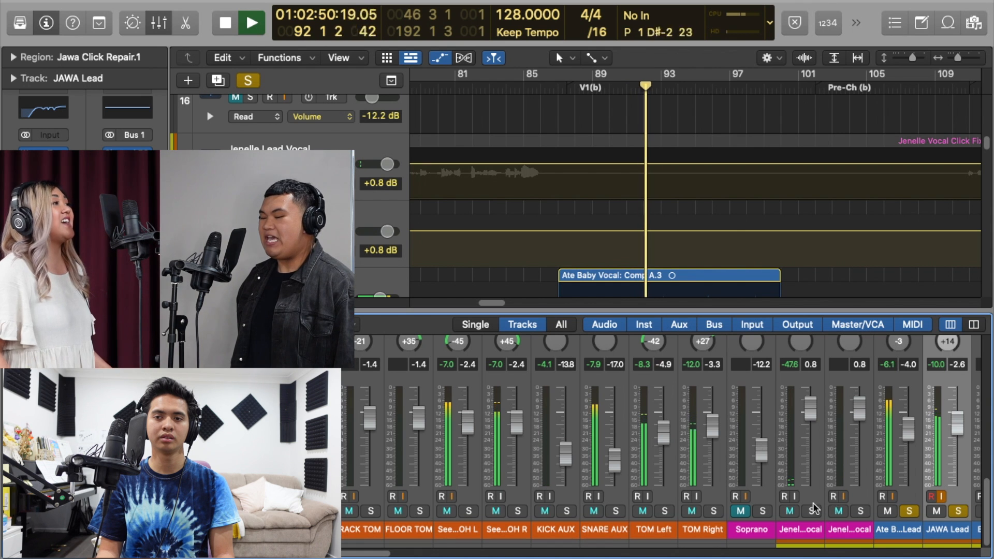
scroll(661, 440, right, 10)
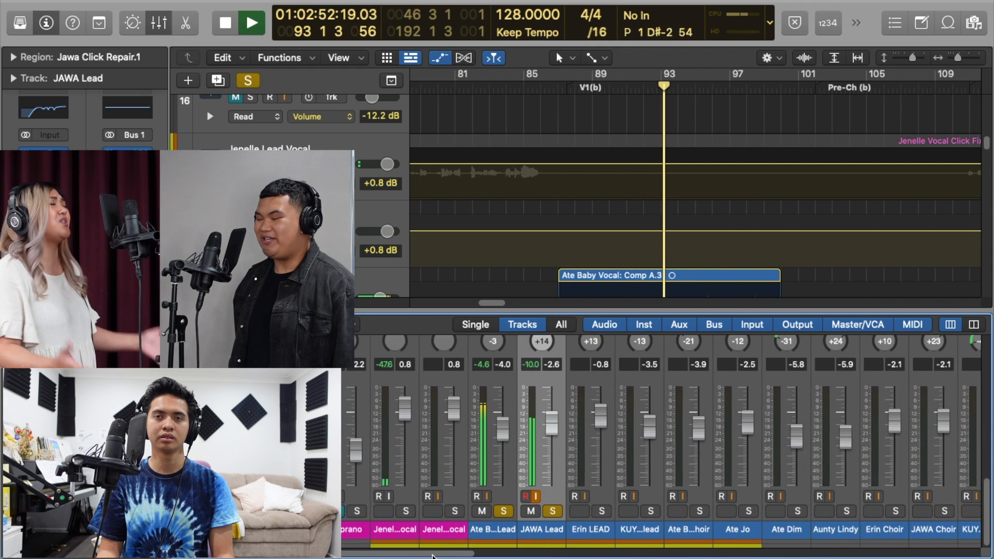
key(x)
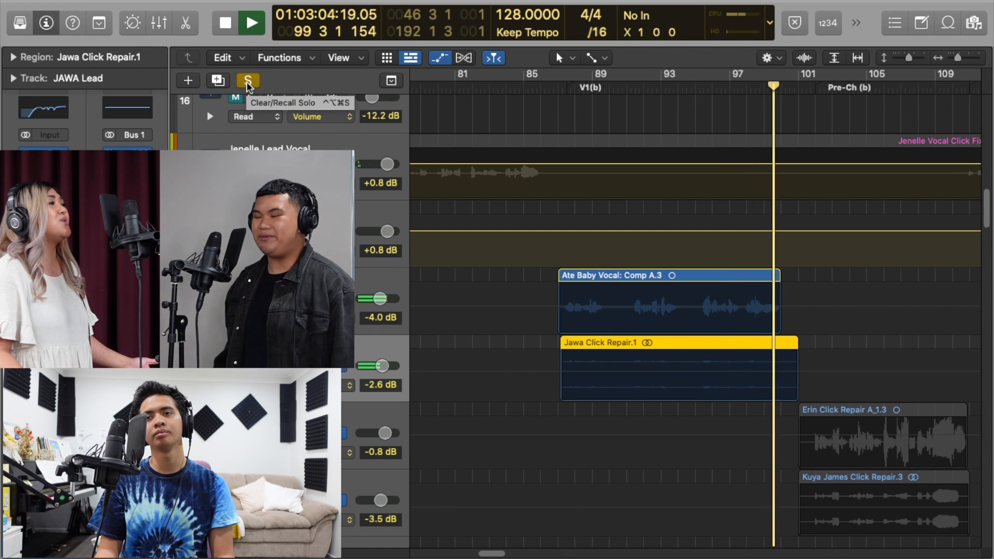
key(space)
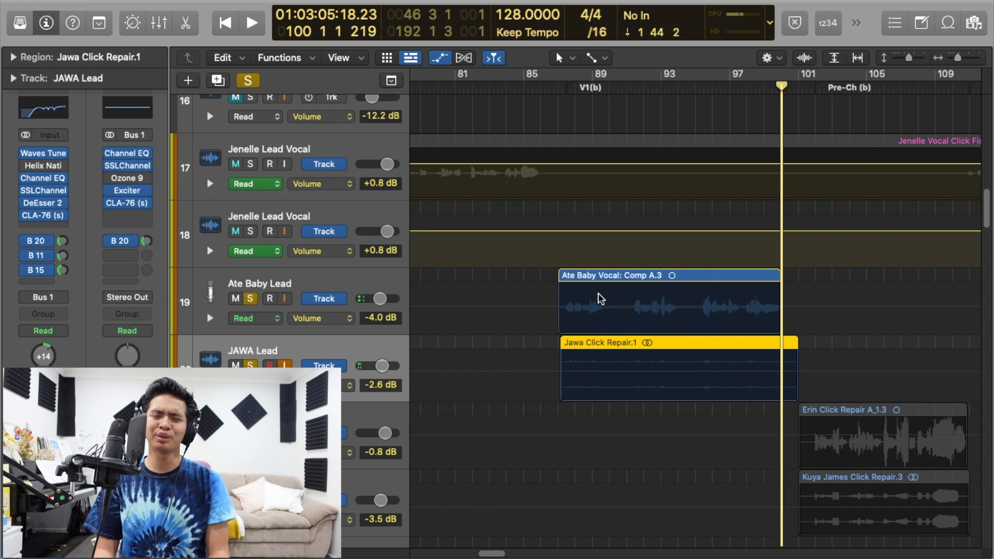
Step: Clear the vocal solos and play the full mix from bar 87 to hear both leads in context
click(244, 82)
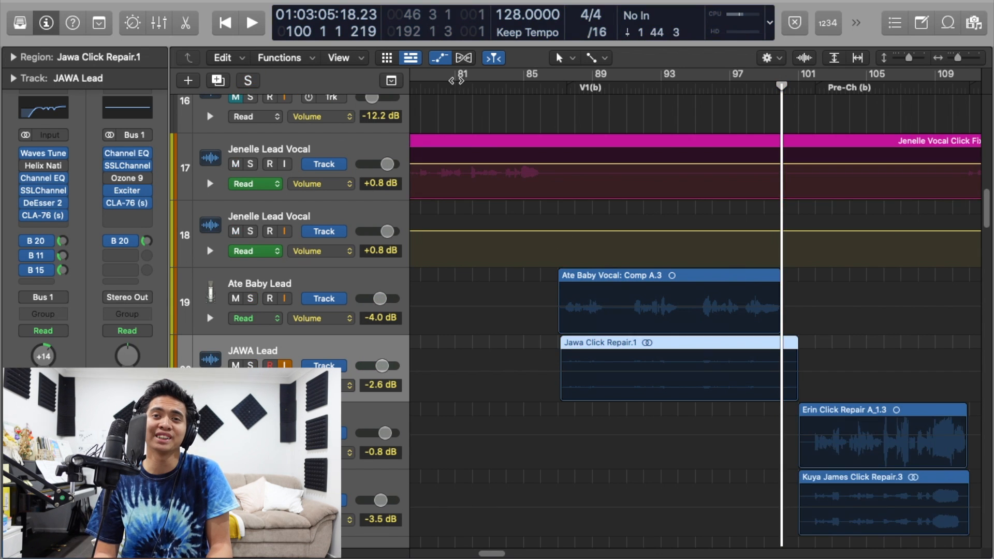
mouse_move(547, 89)
mouse_down()
mouse_move(566, 91)
mouse_move(557, 93)
mouse_up()
key(space)
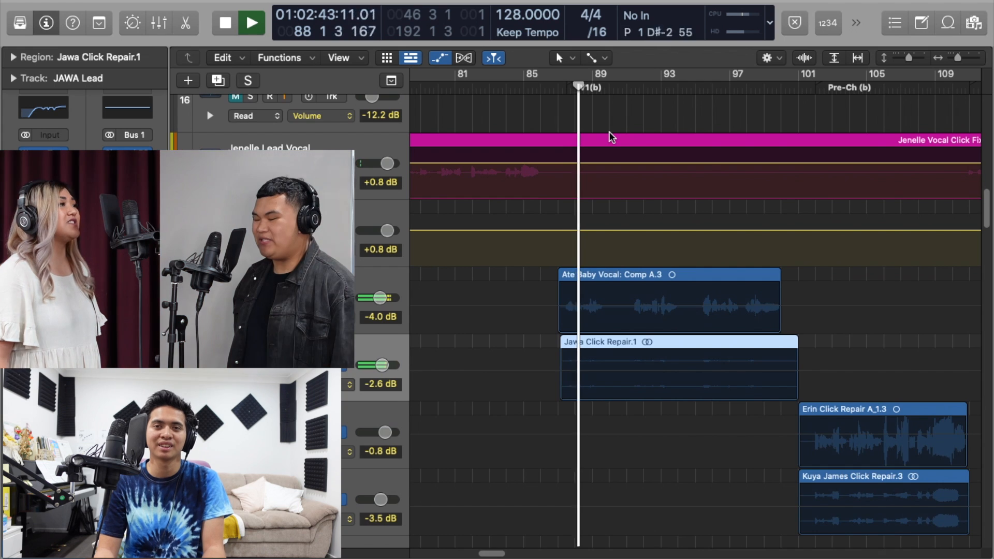
scroll(674, 166, down, 2)
scroll(703, 185, down, 5)
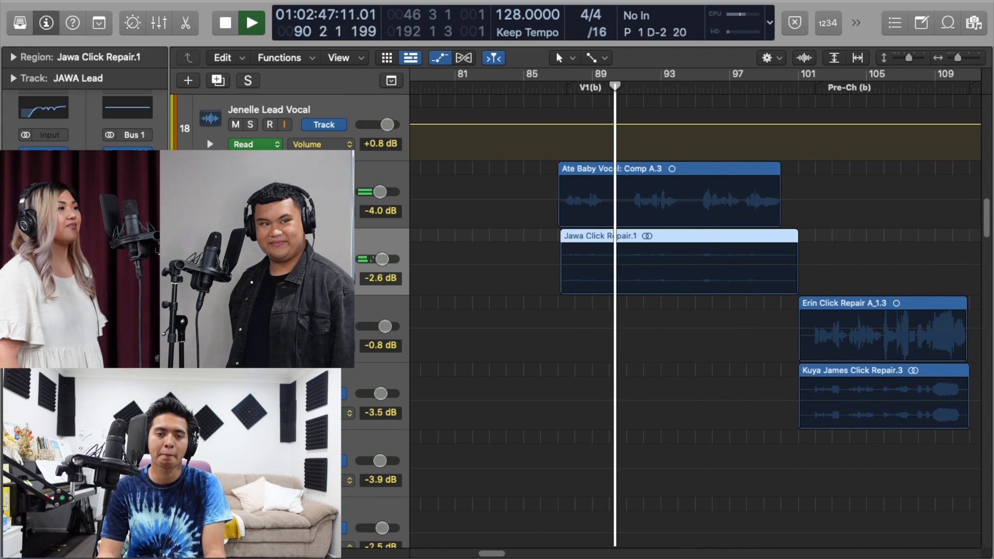
drag(489, 554, 497, 556)
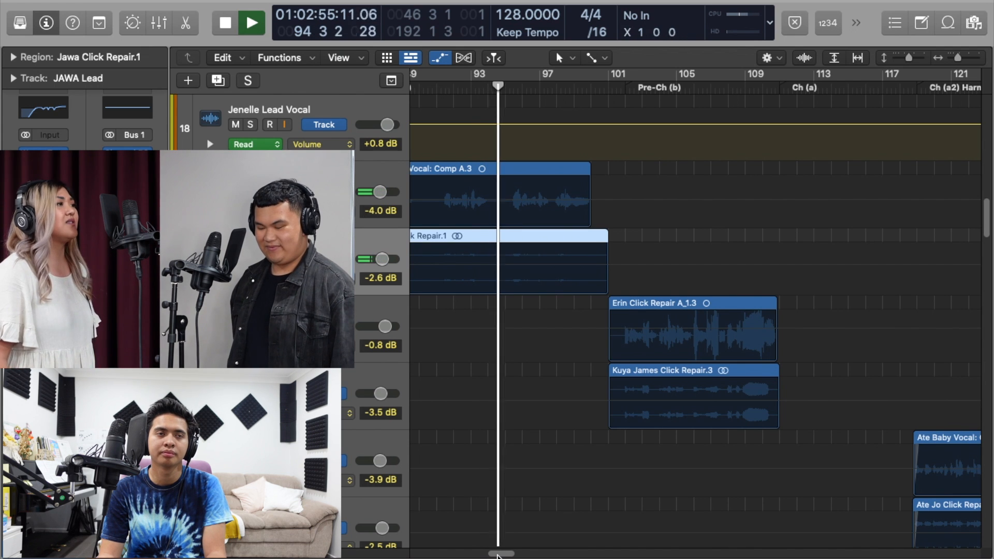
key(space)
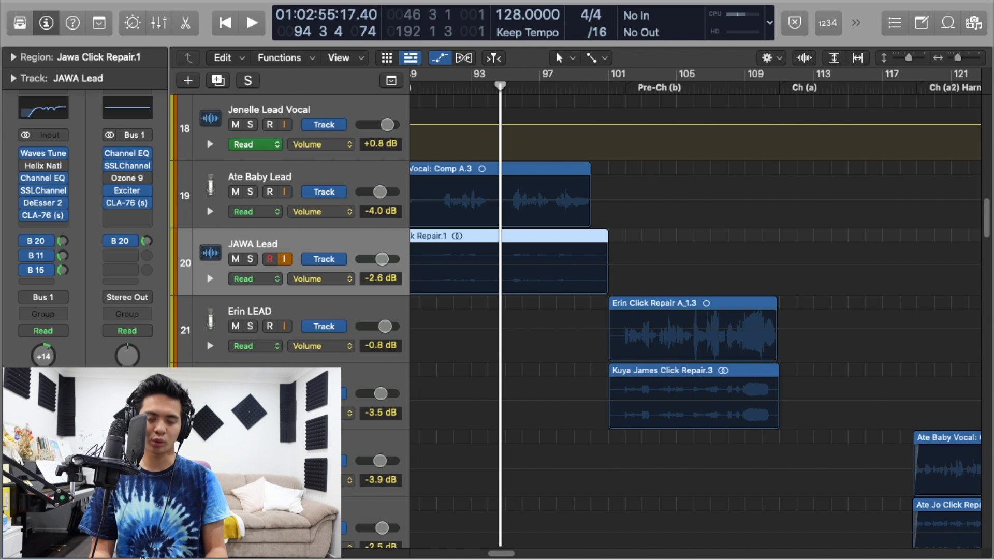
Step: Show the mixer and select the Male Vocals, Female Vocals, Male Choir and Female Choir channel strips in turn, ending on Female Vocals
key(x)
drag(401, 555, 733, 556)
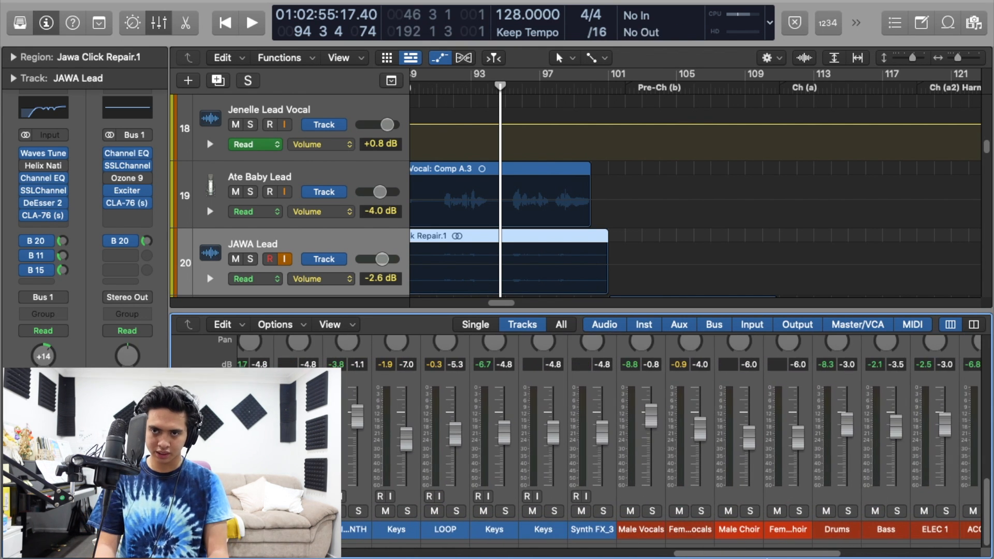
click(780, 535)
click(732, 536)
click(674, 536)
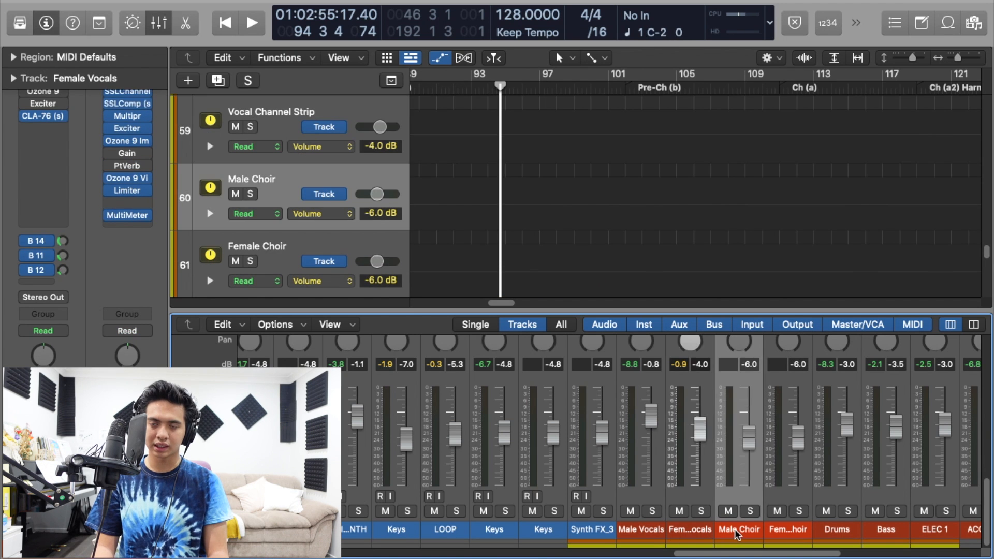
click(784, 529)
click(656, 534)
click(696, 536)
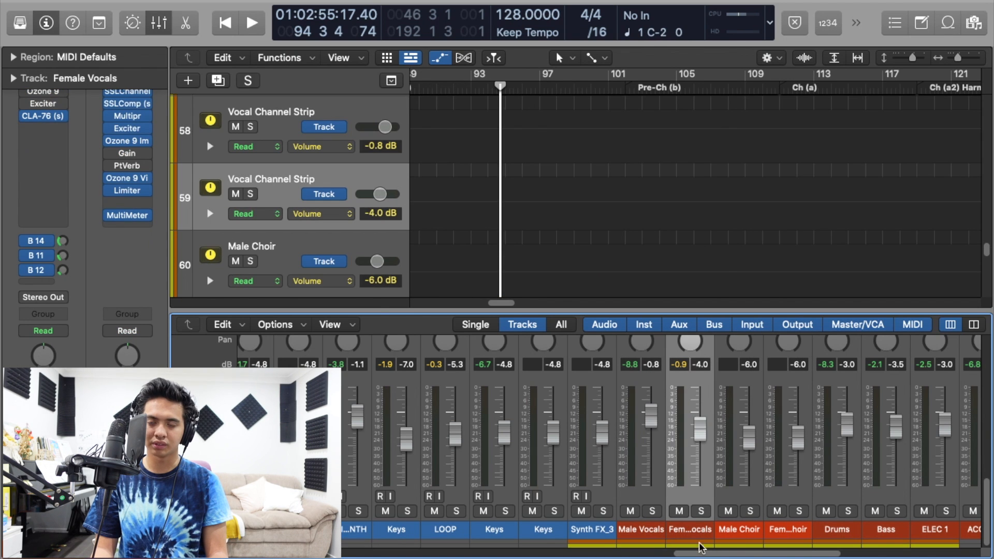
Step: Select the Female Choir channel strip and review the vocal buses' inserts and sends, closing the mixer when done
drag(699, 555, 711, 554)
click(687, 530)
click(746, 539)
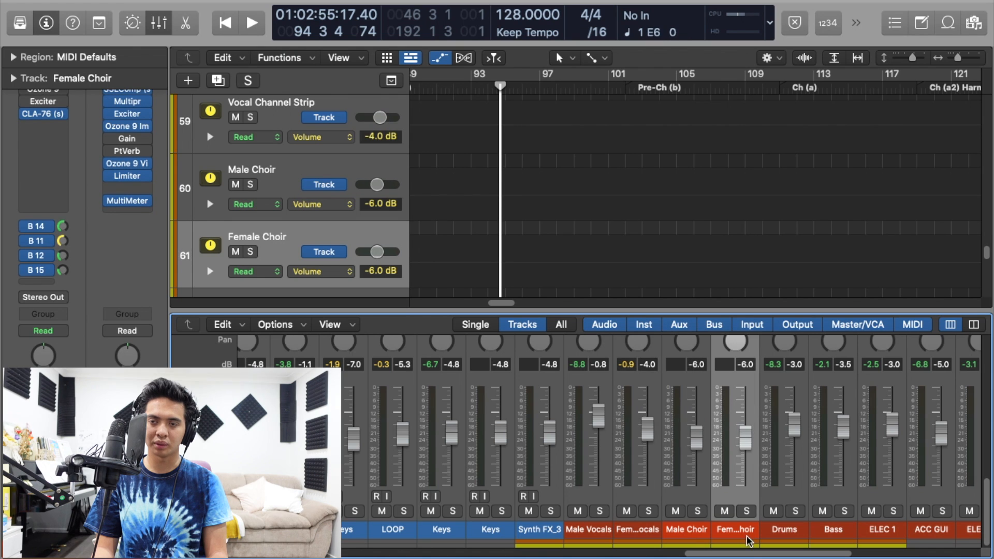
scroll(743, 542, up, 10)
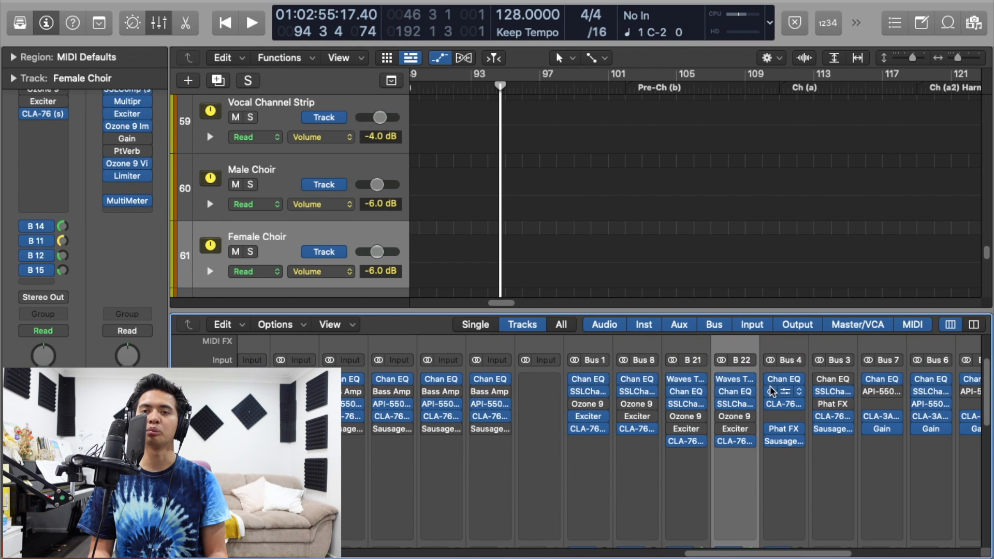
scroll(606, 396, down, 1)
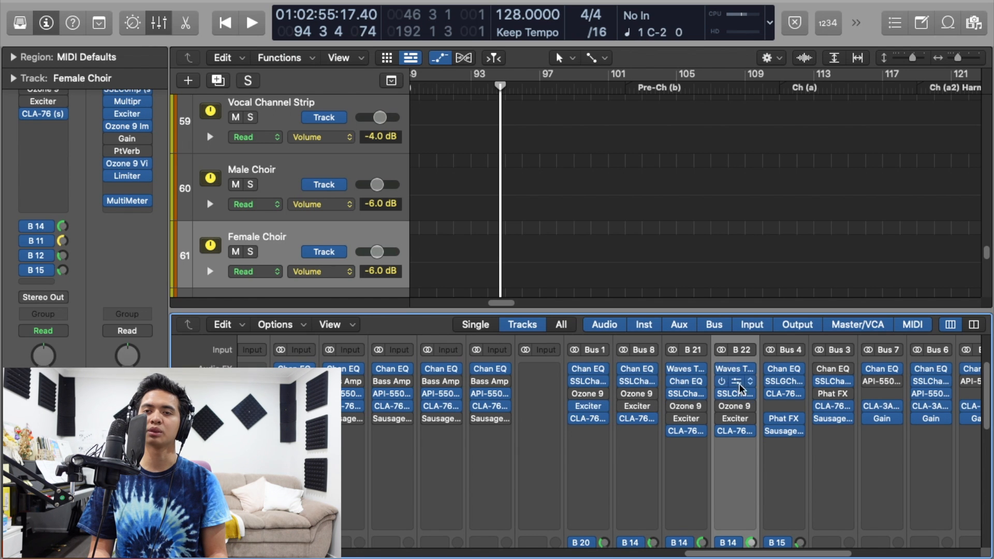
scroll(740, 399, down, 8)
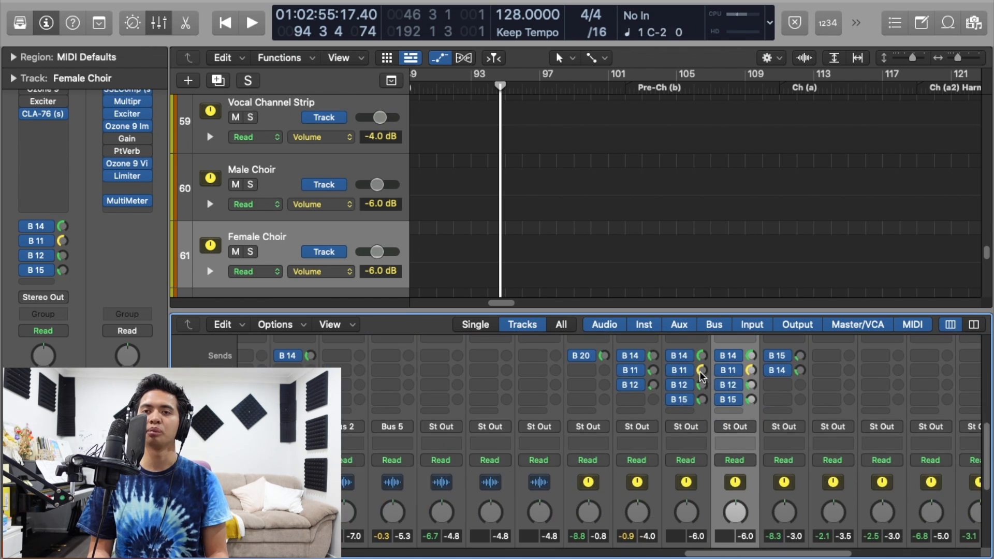
key(x)
Step: Play the two soloed lead vocals on tracks 21 and 22 from bar 102, selecting track 21 during playback
scroll(640, 291, up, 20)
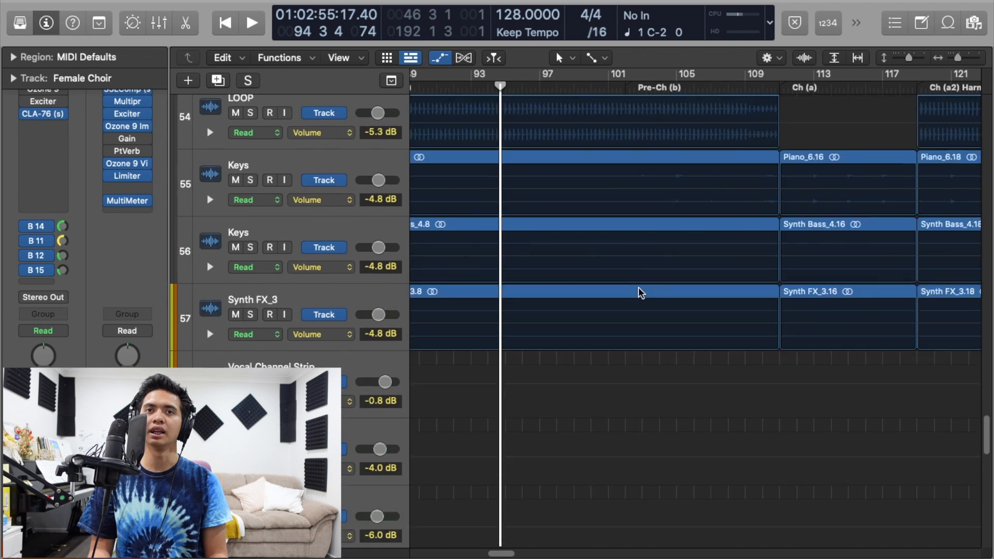
scroll(628, 292, up, 15)
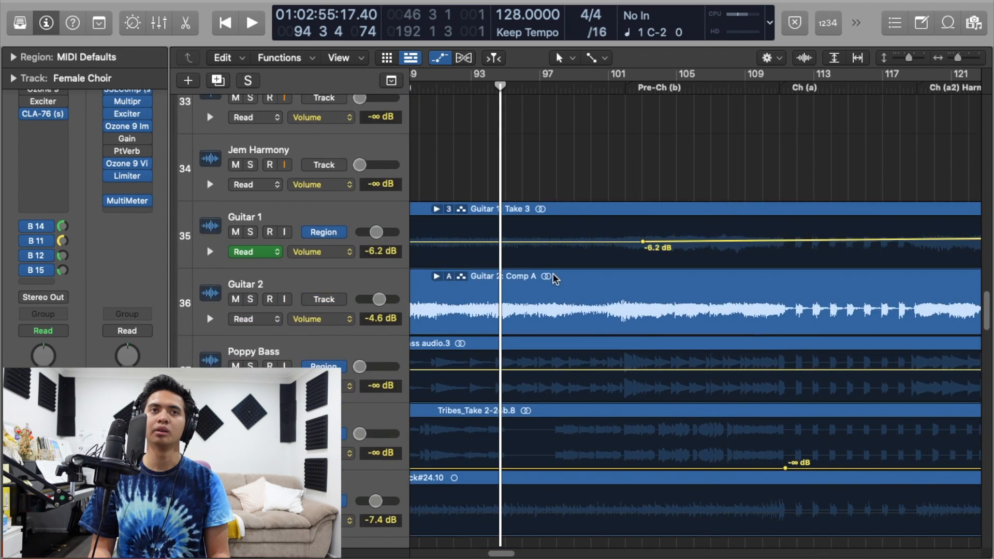
scroll(492, 276, up, 10)
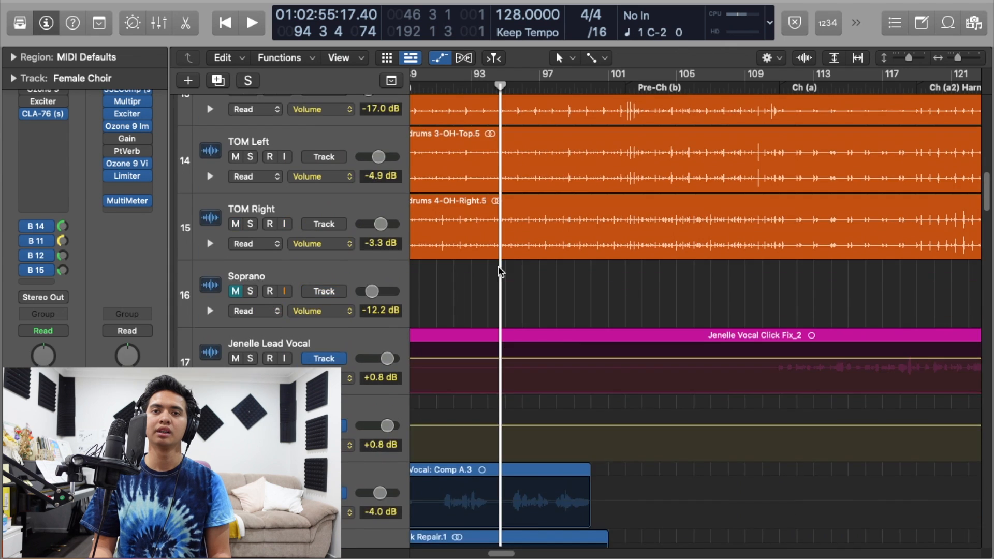
scroll(537, 244, down, 5)
click(625, 87)
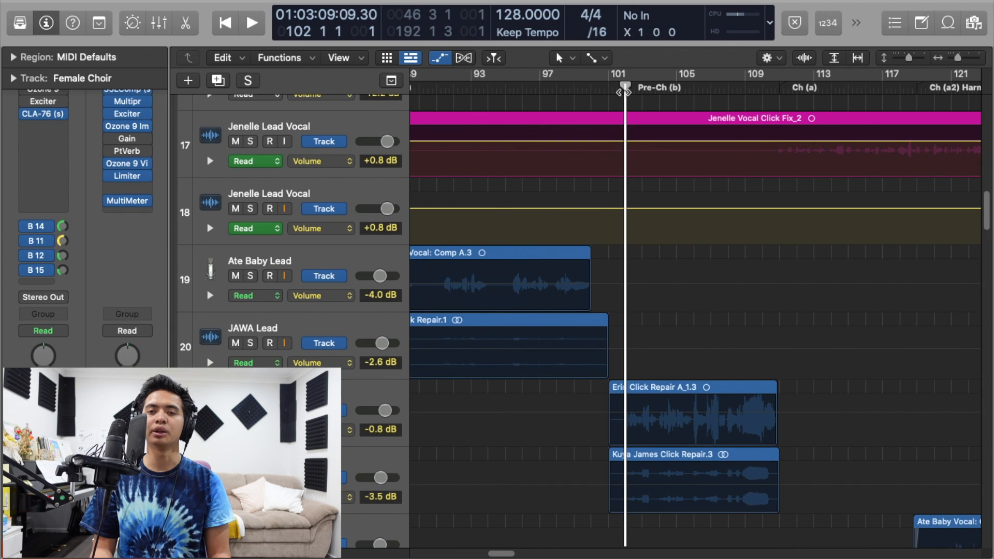
scroll(585, 233, down, 5)
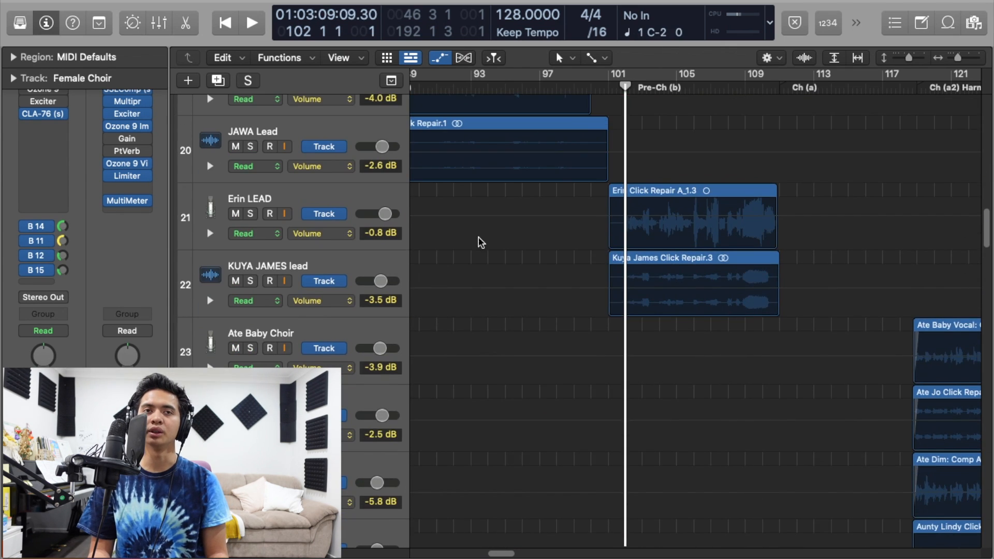
click(356, 197)
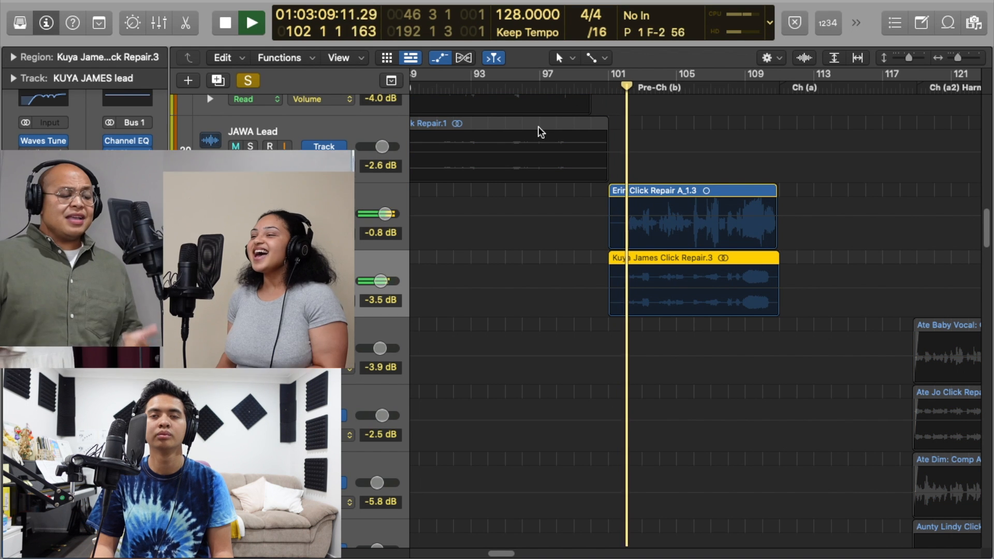
click(383, 188)
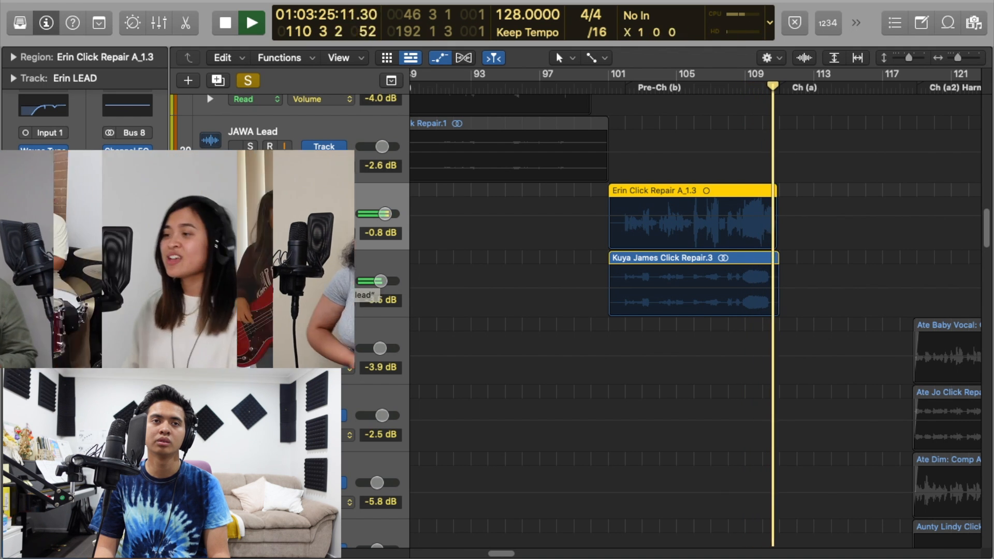
key(space)
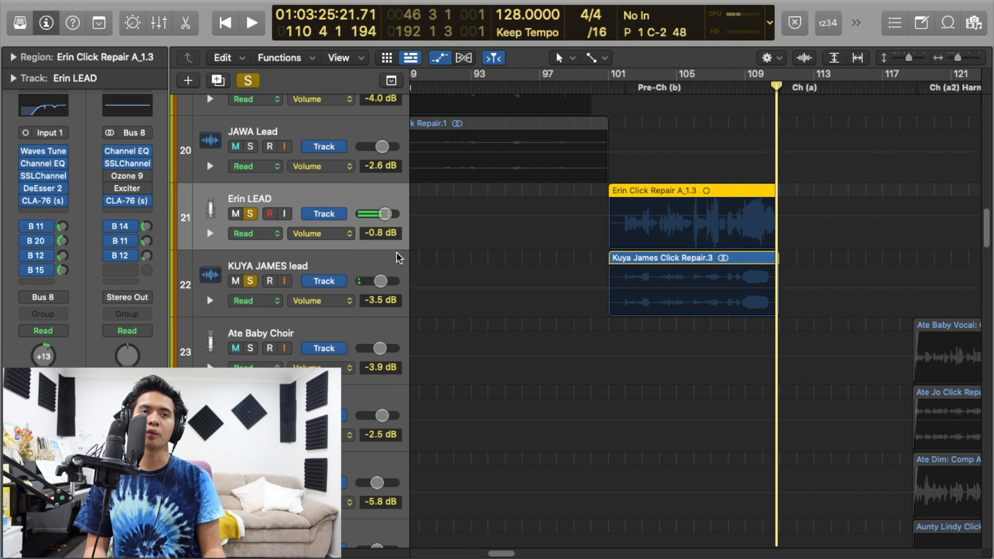
Step: Select track 22, clear the vocal solos and play the full mix from bar 101, hiding the automation view during playback
click(334, 275)
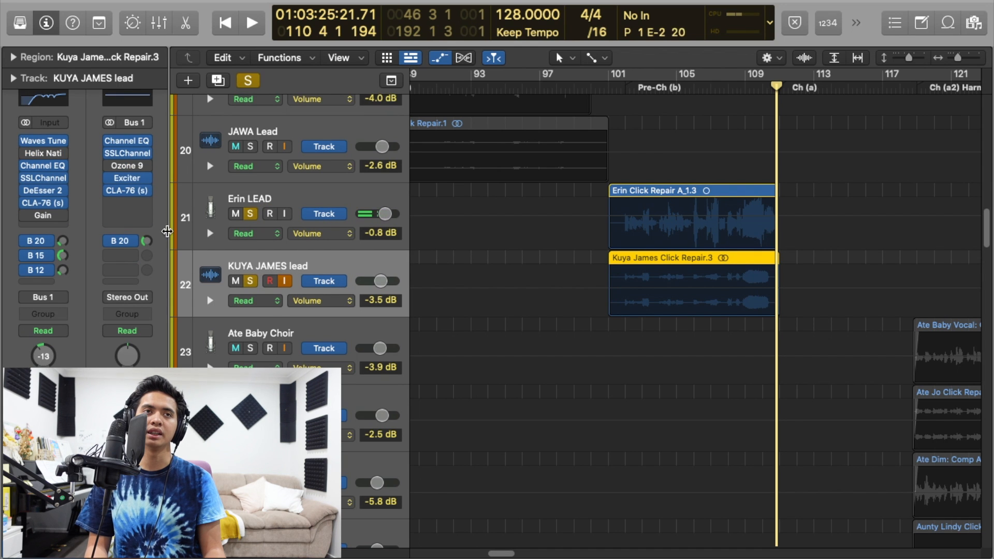
click(242, 83)
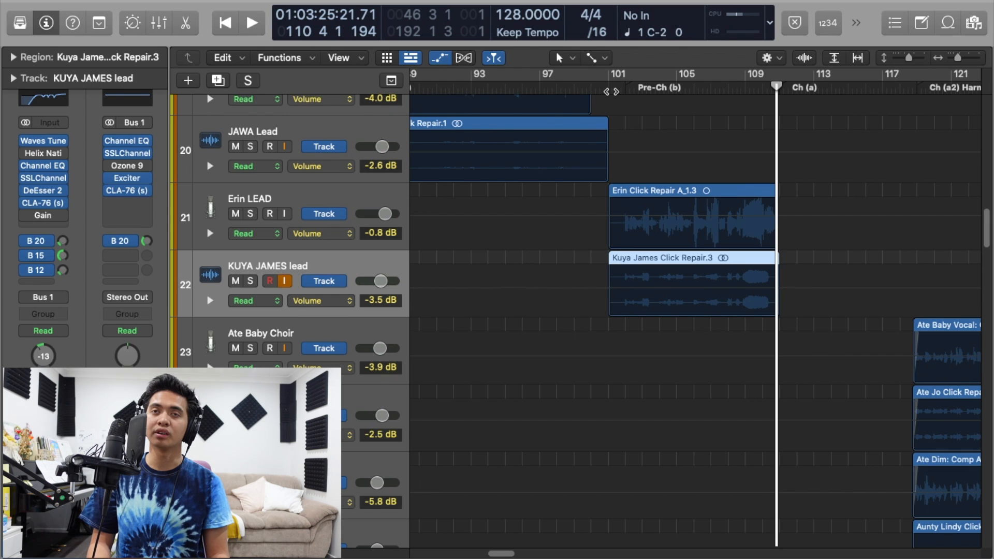
click(612, 87)
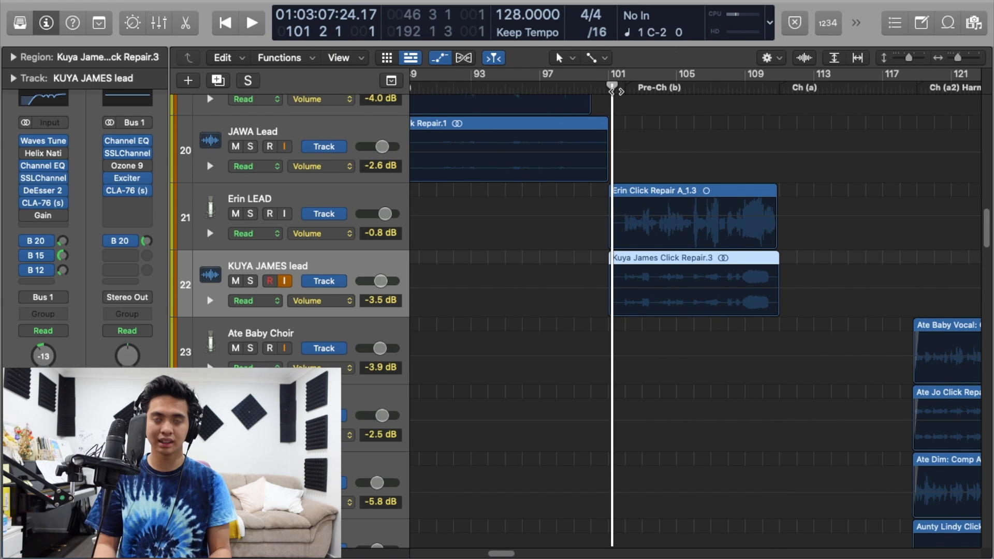
key(space)
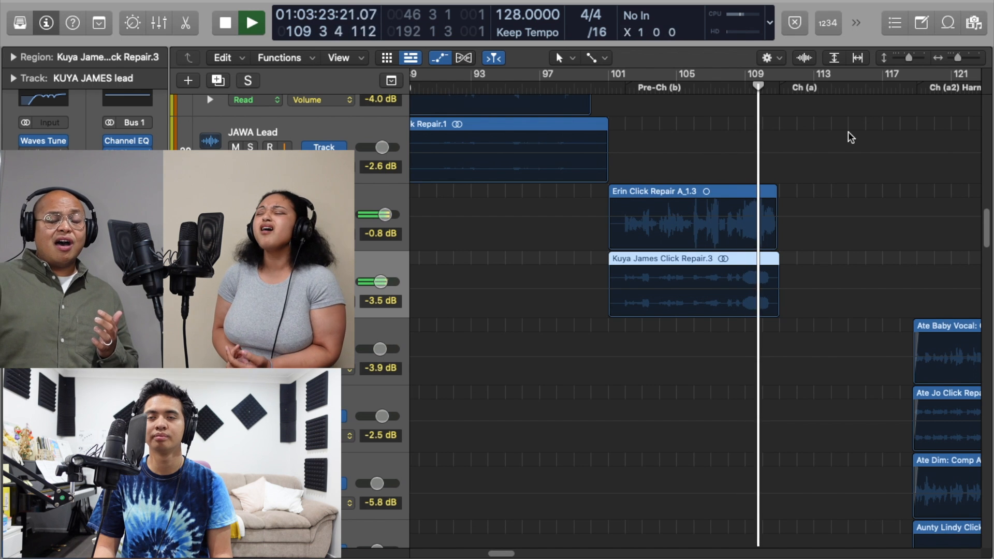
key(a)
scroll(850, 136, up, 5)
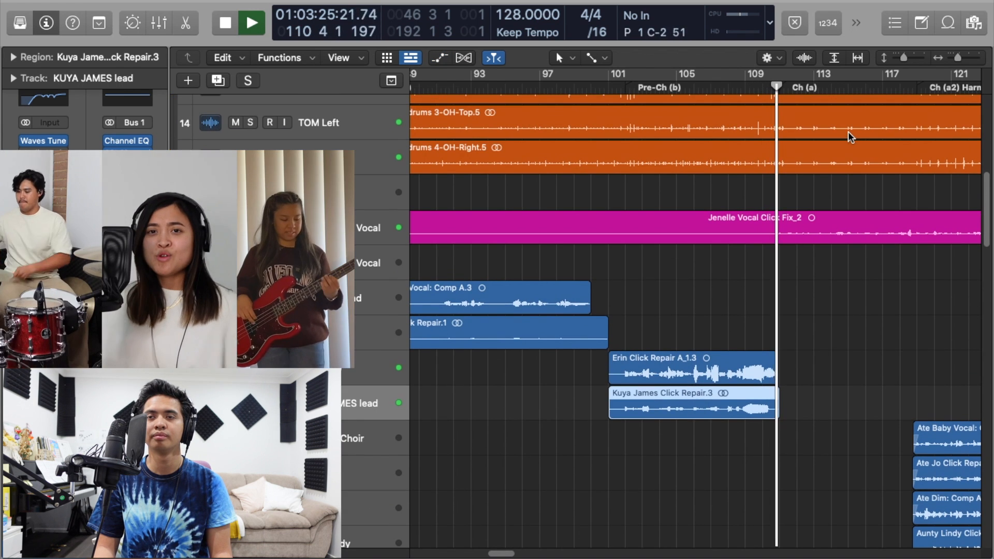
key(space)
Step: Play the Ch (a) section from bar 110, viewing the drum, lead vocal and choir tracks, and stop at the harmonies
drag(781, 94, 775, 95)
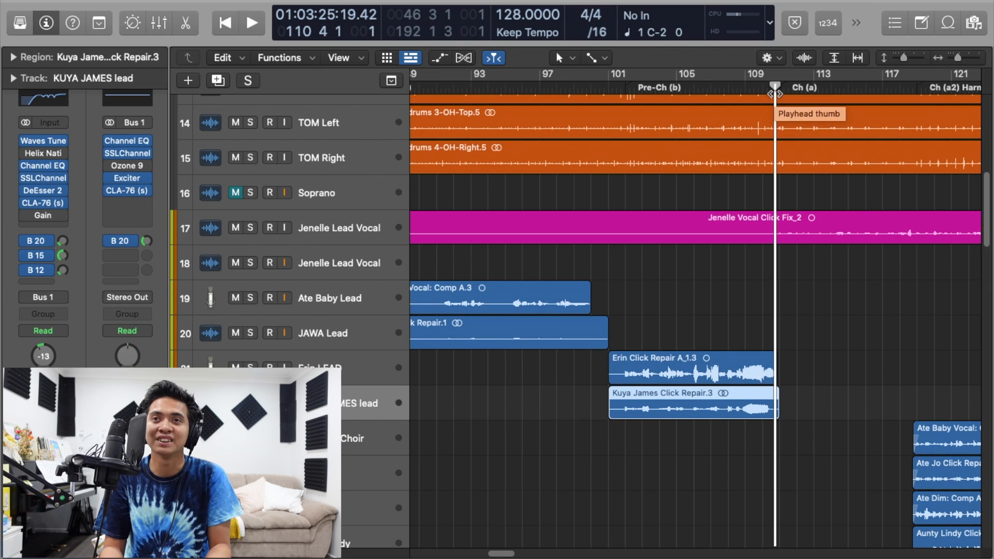
scroll(844, 224, down, 4)
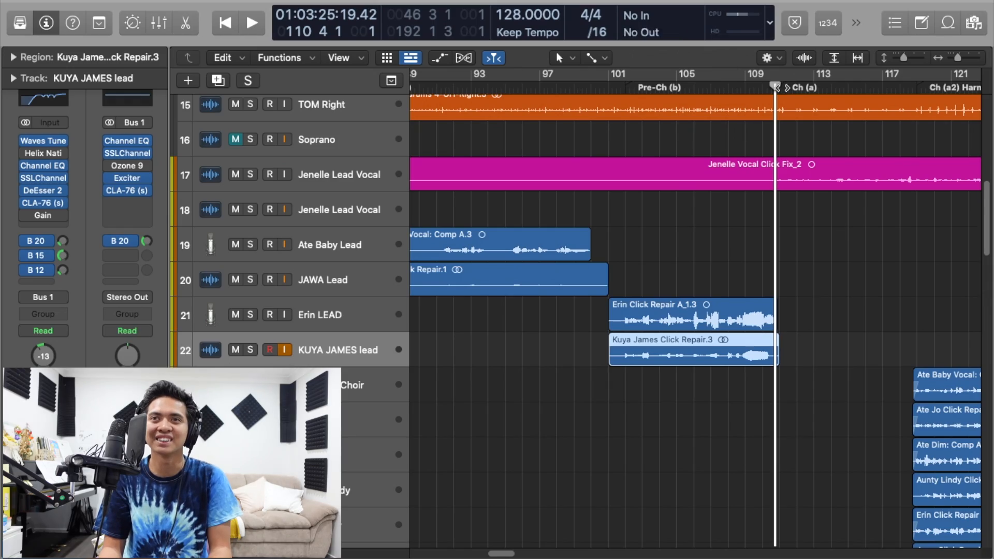
click(772, 85)
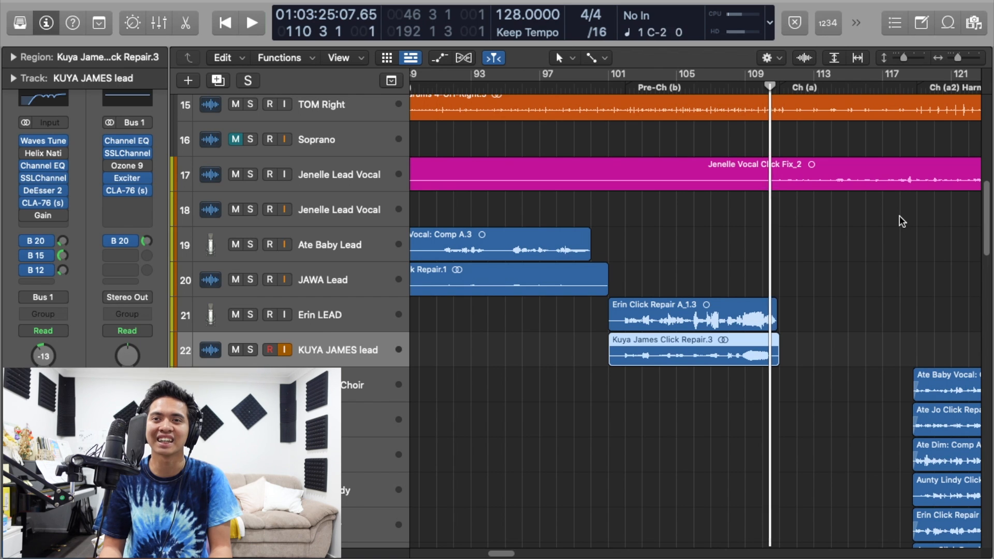
key(space)
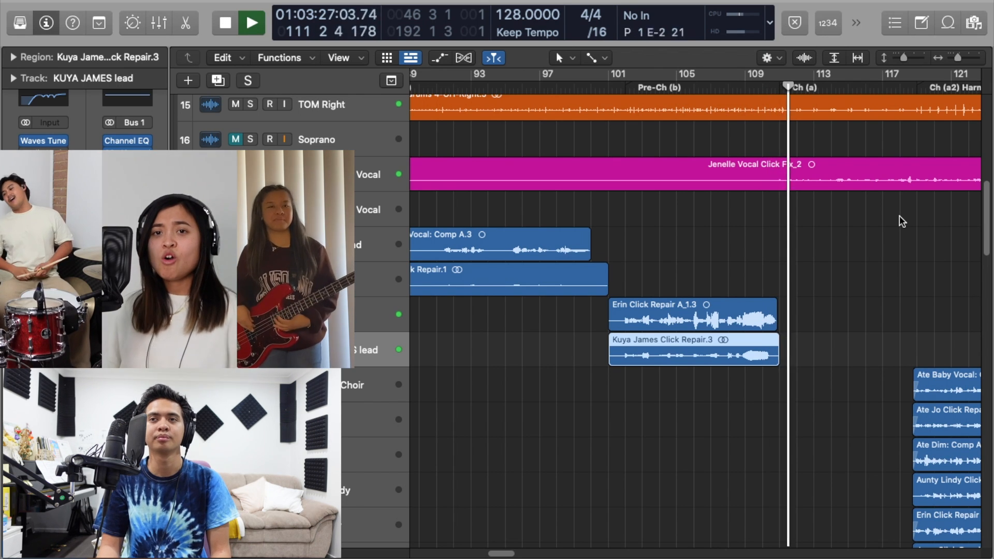
scroll(901, 221, up, 6)
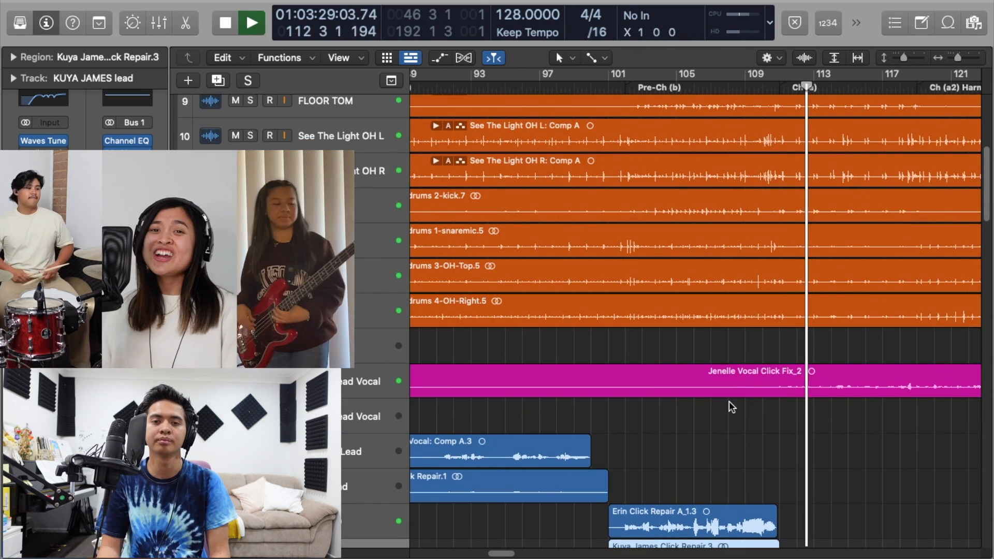
scroll(730, 406, down, 7)
drag(510, 554, 528, 552)
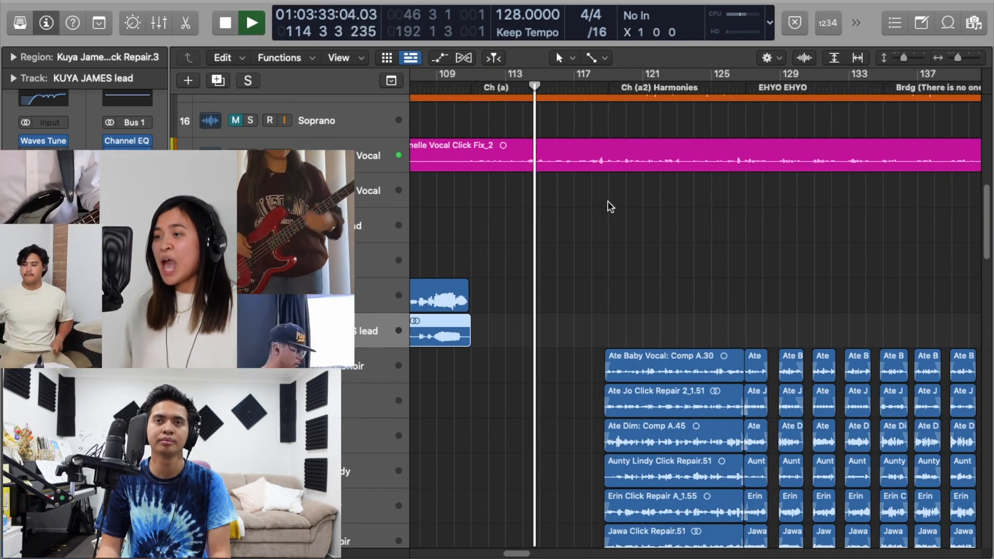
scroll(610, 205, up, 8)
scroll(608, 207, up, 4)
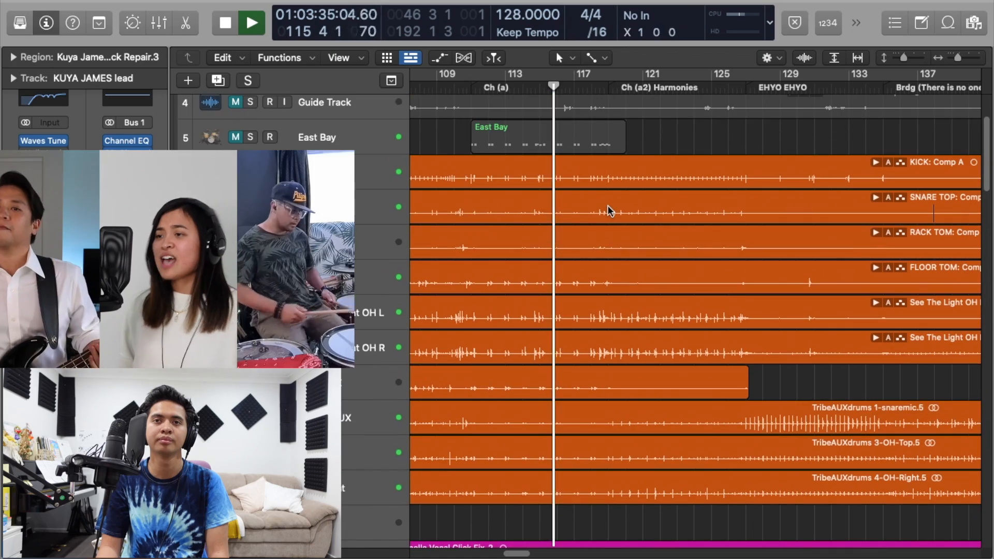
scroll(610, 209, down, 6)
scroll(609, 210, down, 12)
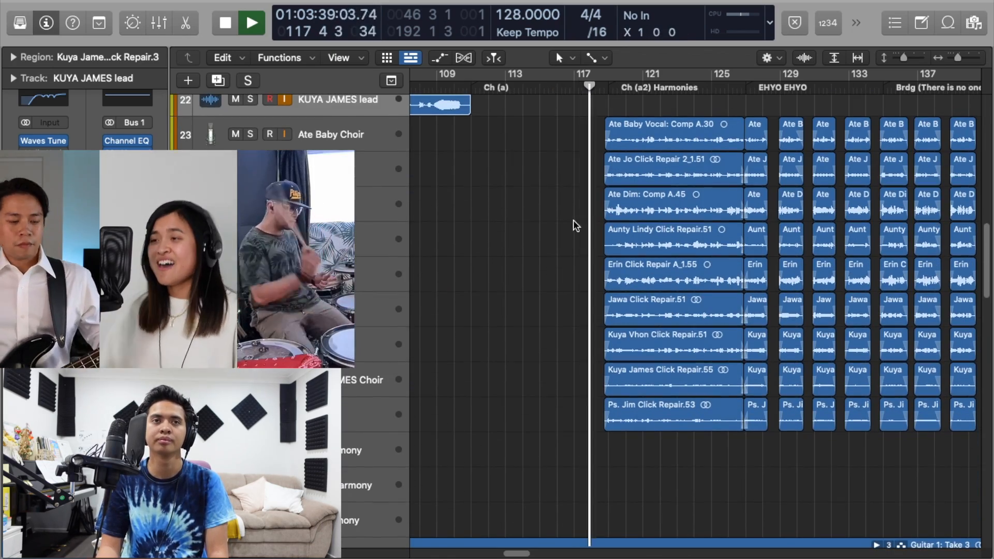
key(space)
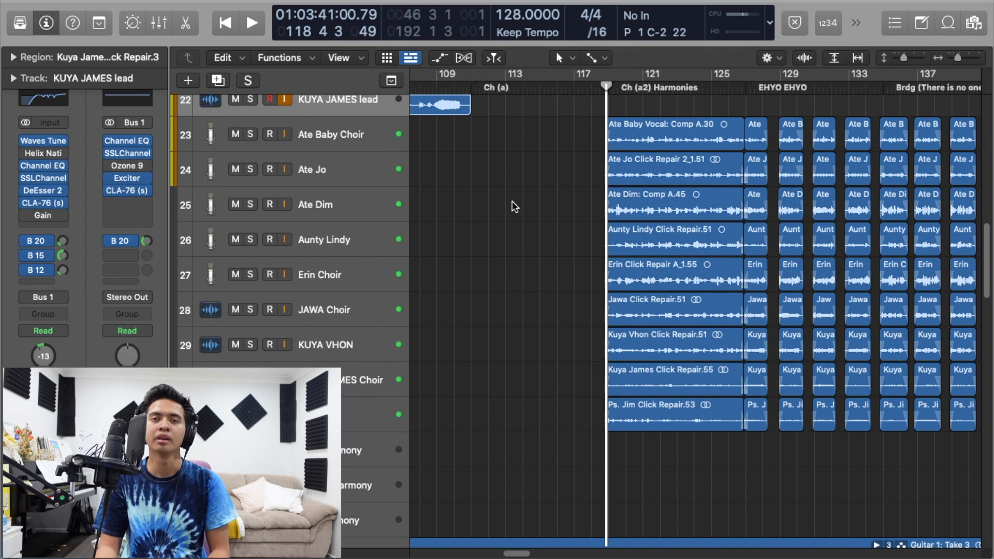
Step: Play the full mix through the Ch (a2) Harmonies section from bar 118 and stop at the EHYO EHYO marker
click(601, 85)
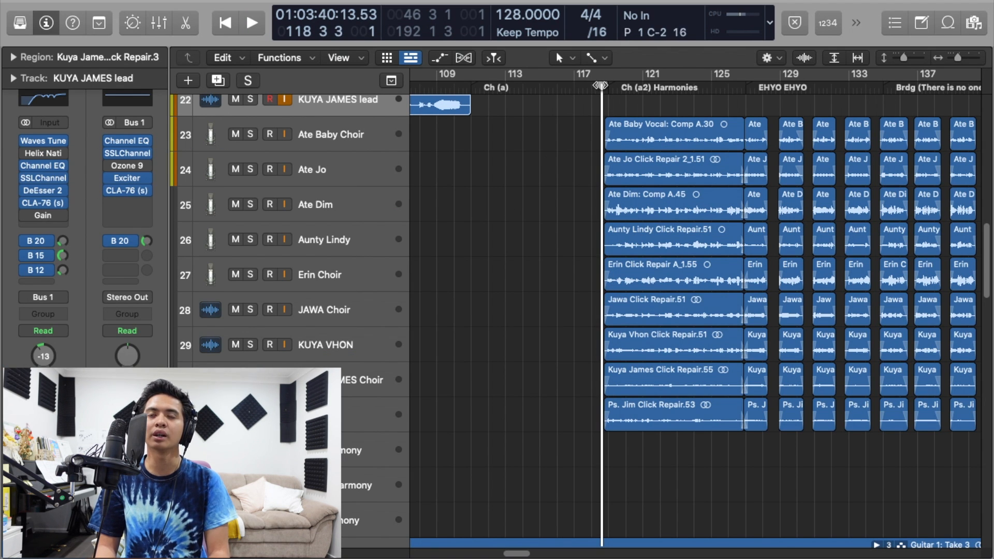
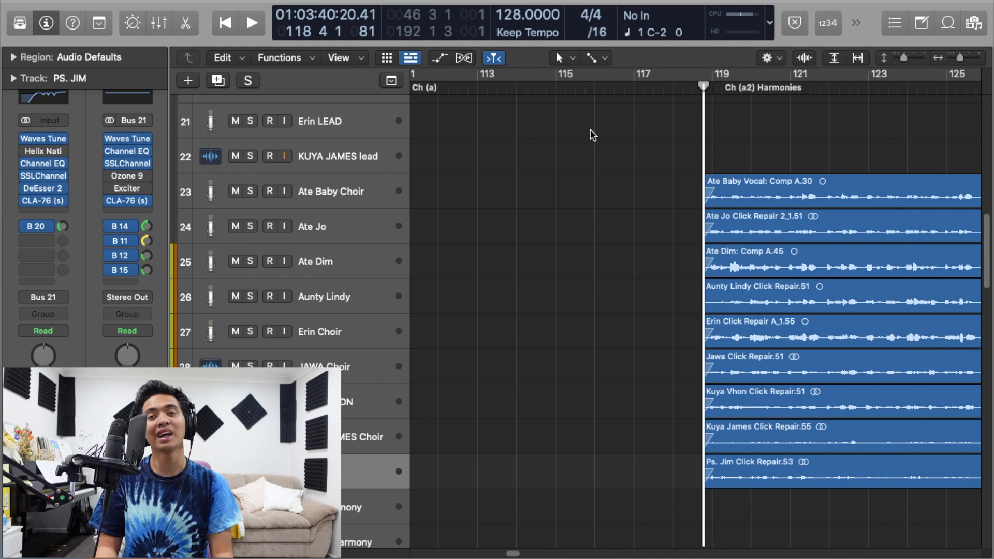
key(space)
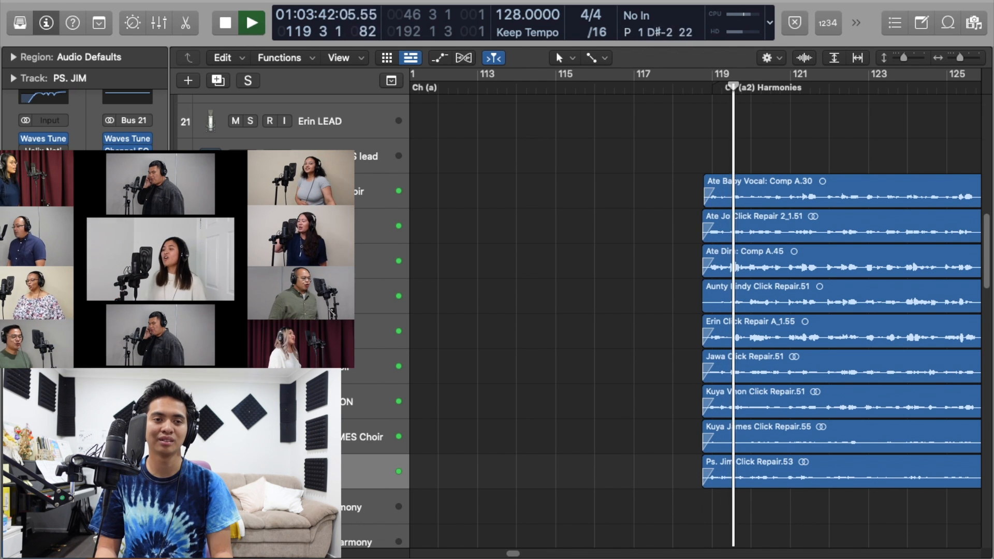
drag(510, 552, 514, 555)
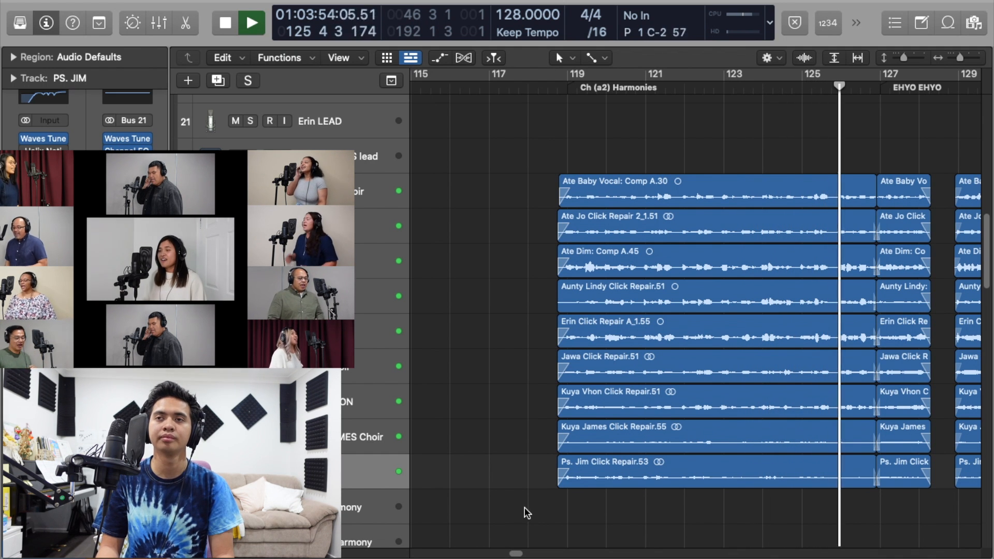
key(space)
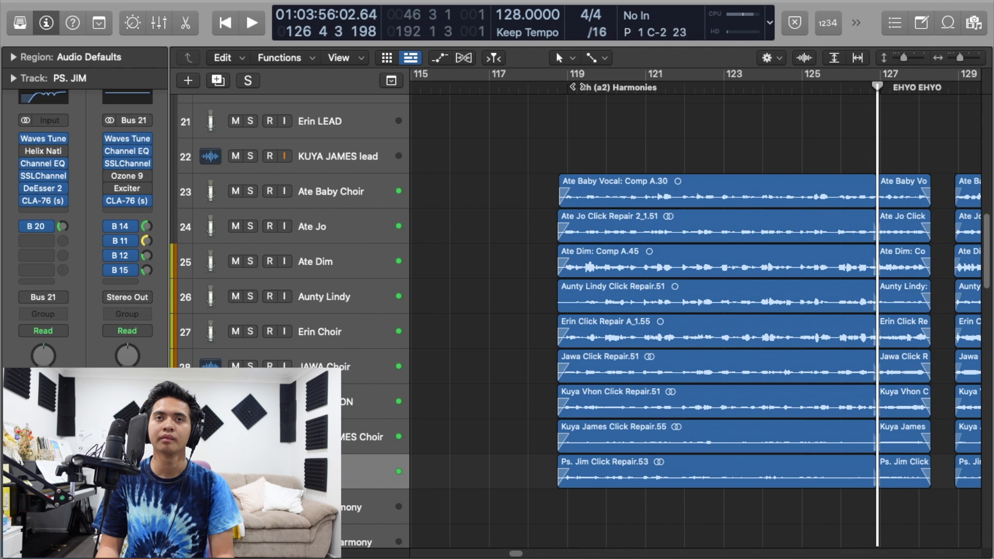
Step: Return the playhead to bar 119 and solo the choir tracks 23 to 31
click(570, 84)
drag(252, 194, 253, 471)
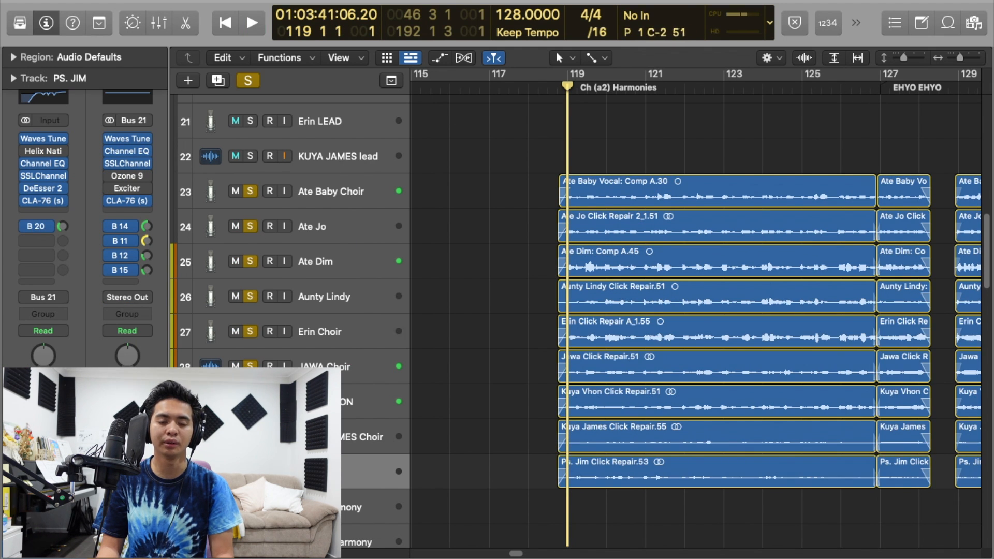
scroll(570, 311, down, 5)
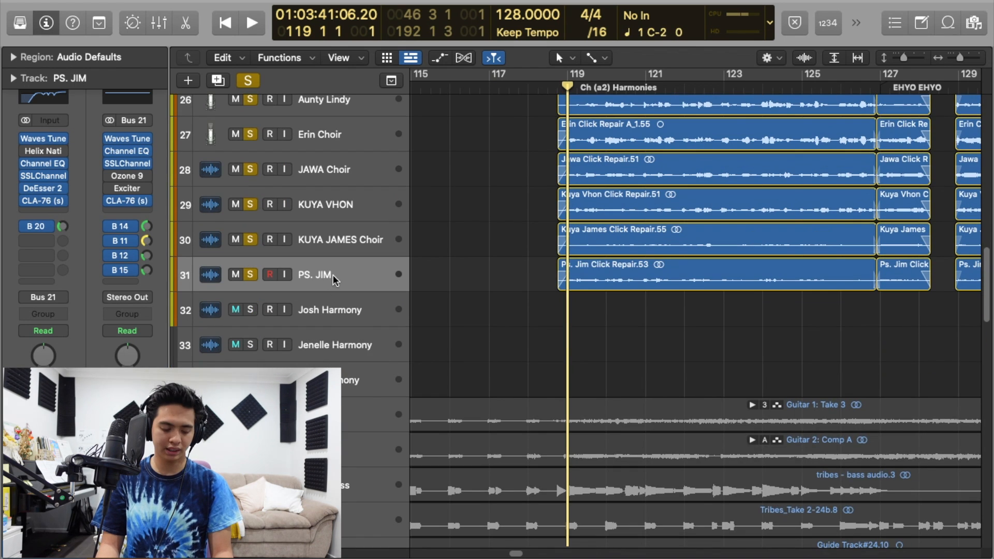
Step: Show the mixer and select the Male Choir and Female Choir channel strips in turn
key(x)
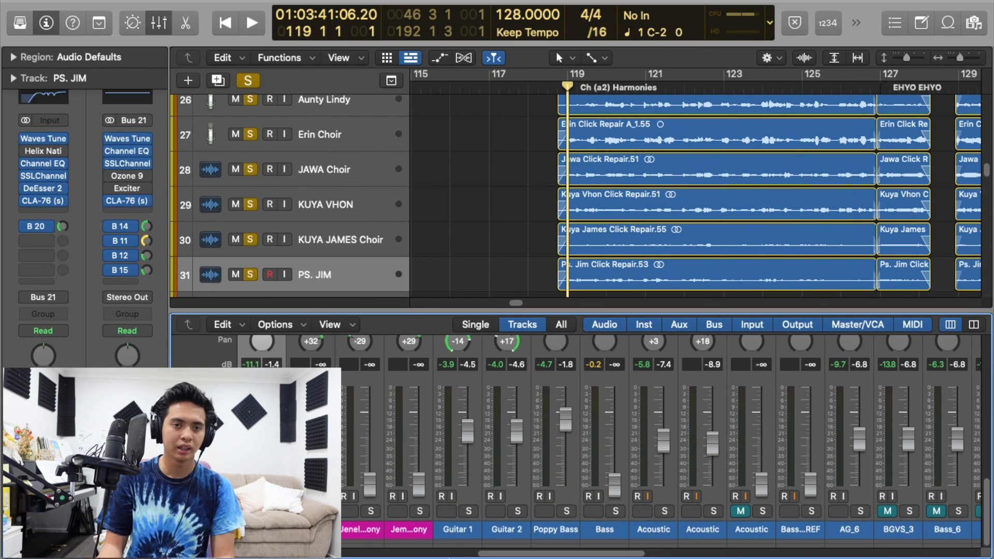
drag(498, 555, 697, 555)
click(724, 526)
click(756, 530)
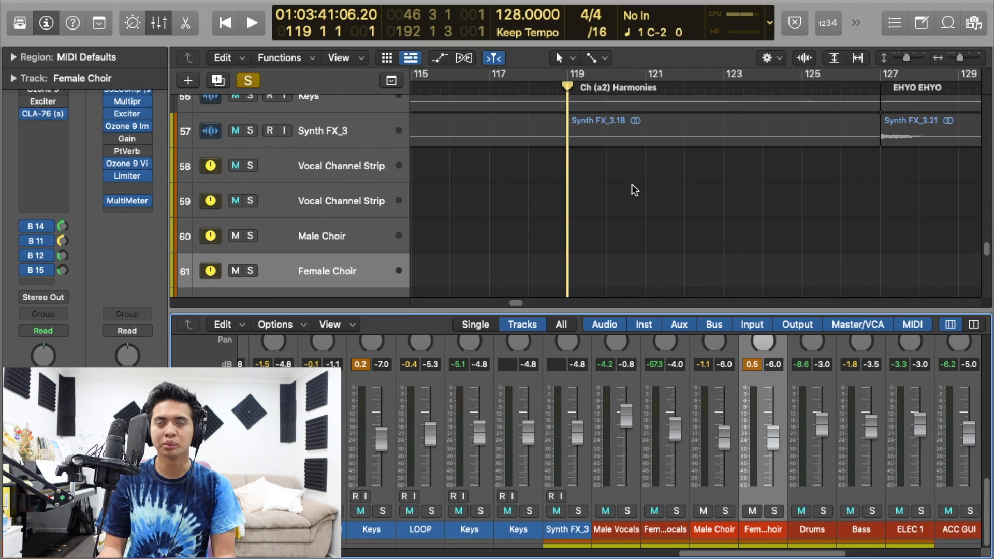
Step: Play the soloed choir tracks from the start of the Ch (a2) Harmonies section and stop at bar 121
scroll(632, 185, up, 3)
scroll(633, 184, up, 15)
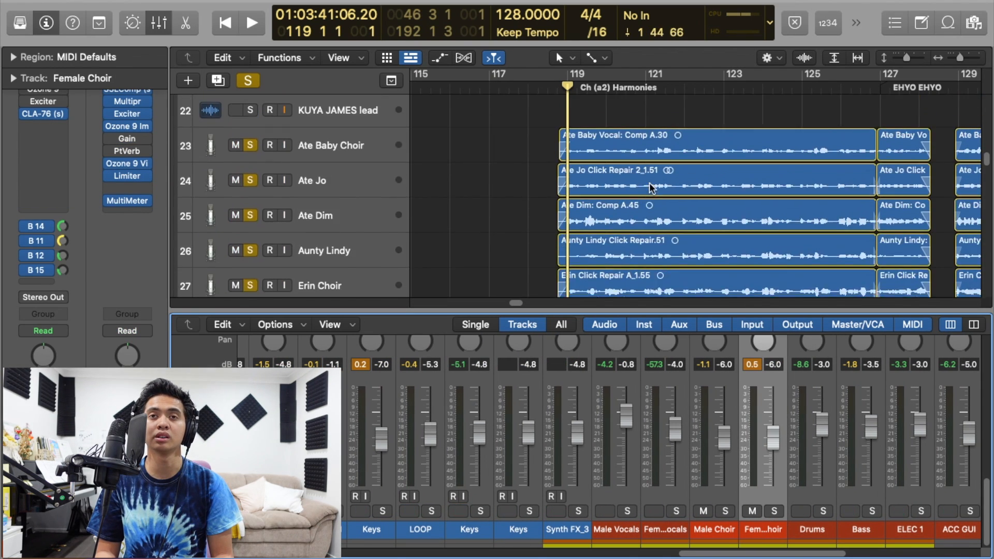
scroll(651, 190, up, 3)
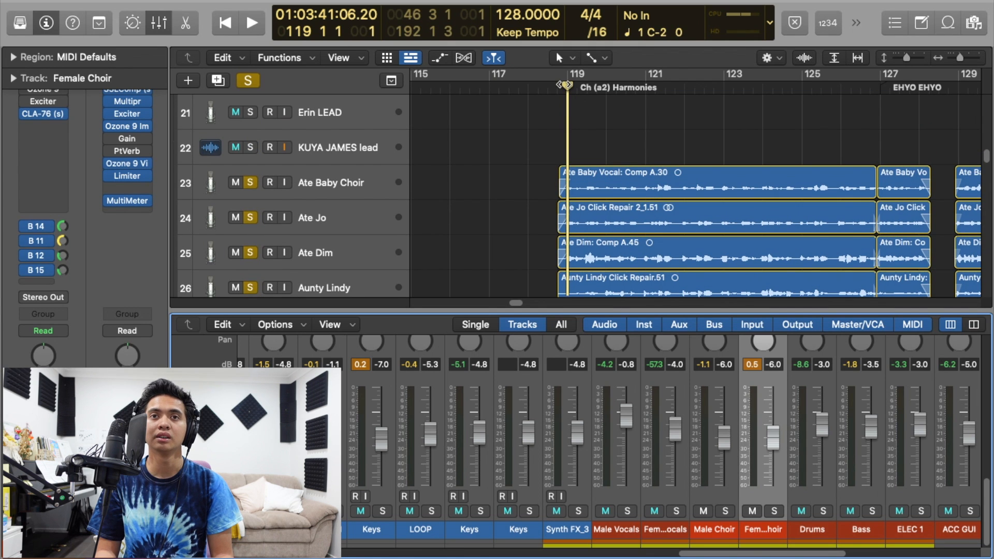
click(552, 86)
key(space)
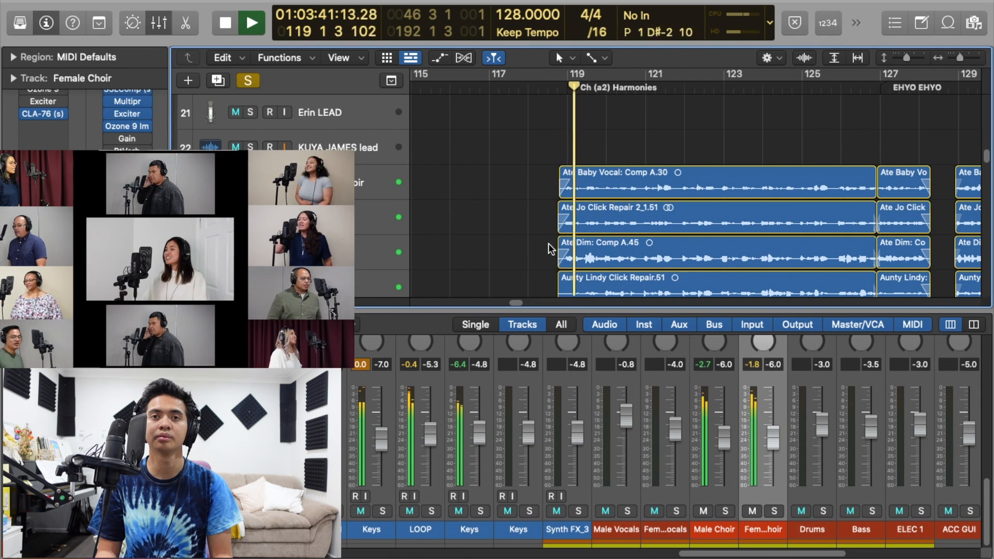
scroll(497, 175, down, 6)
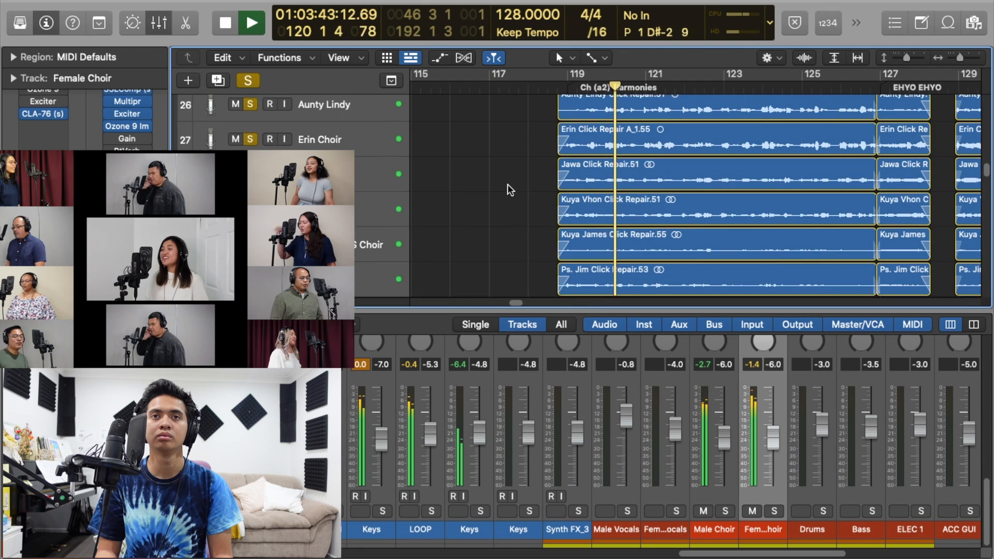
scroll(507, 190, up, 3)
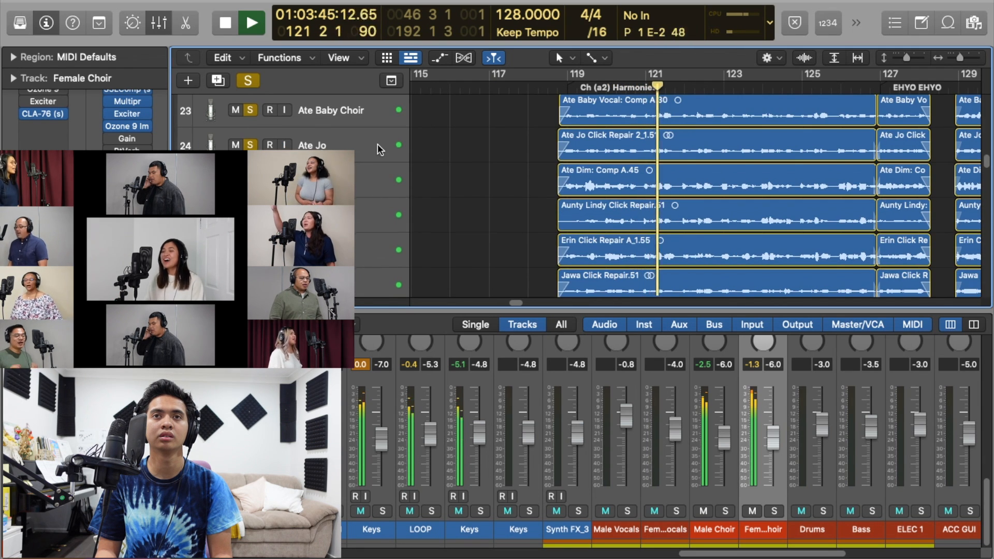
scroll(381, 150, up, 2)
key(space)
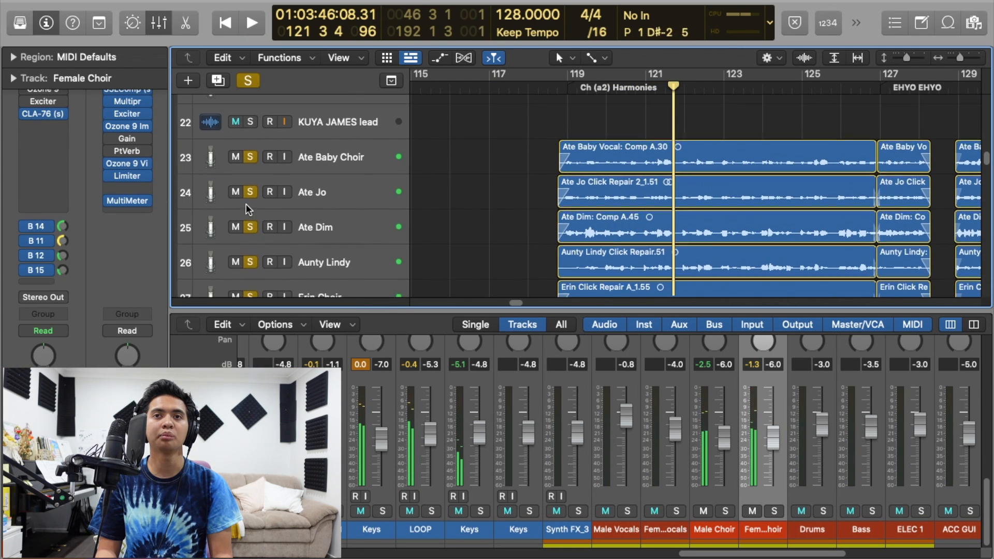
Step: Mute choir tracks 25 to 31, leaving only tracks 23 and 24 audible among the soloed choir tracks
scroll(243, 208, down, 1)
click(235, 196)
click(236, 230)
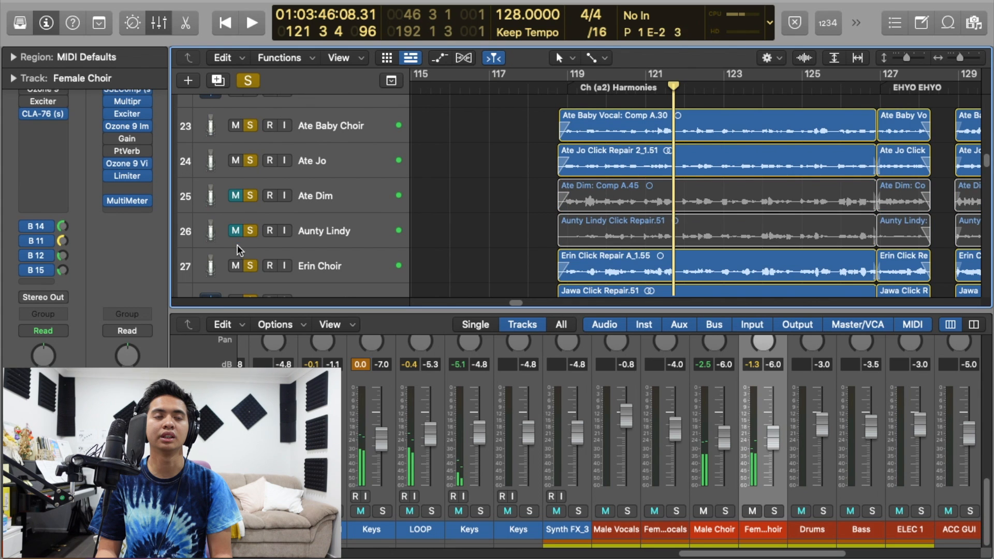
click(236, 266)
scroll(272, 220, down, 2)
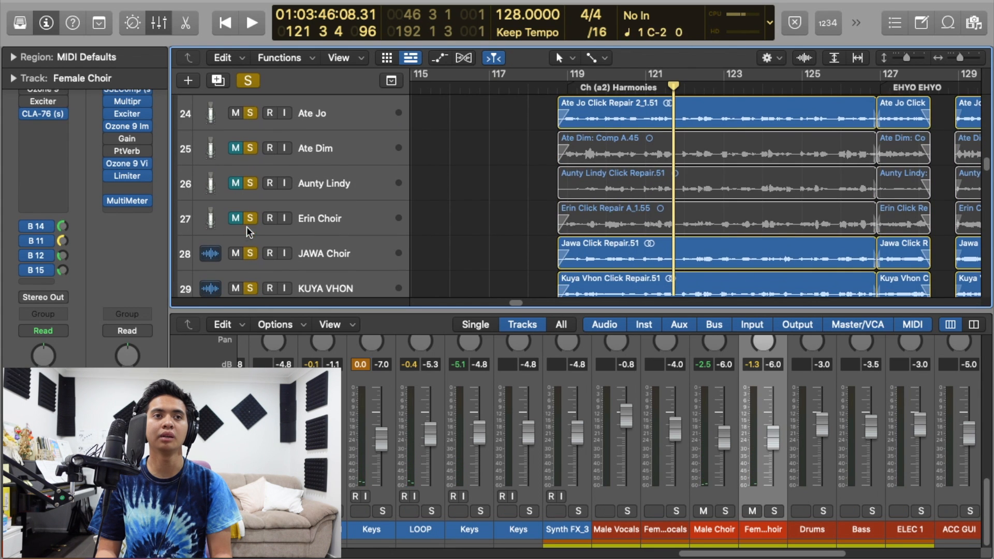
click(236, 254)
scroll(235, 259, down, 1)
click(236, 253)
scroll(238, 258, down, 2)
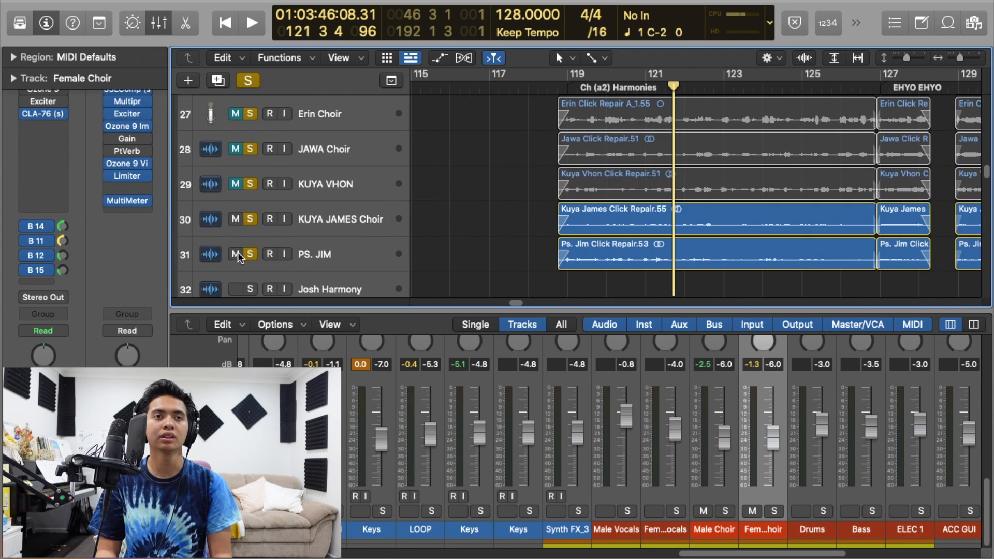
click(237, 219)
click(236, 254)
Step: Play the harmonies from bar 118, unmute tracks 25 and 26 one after the other during playback, and stop before bar 127
scroll(560, 145, up, 6)
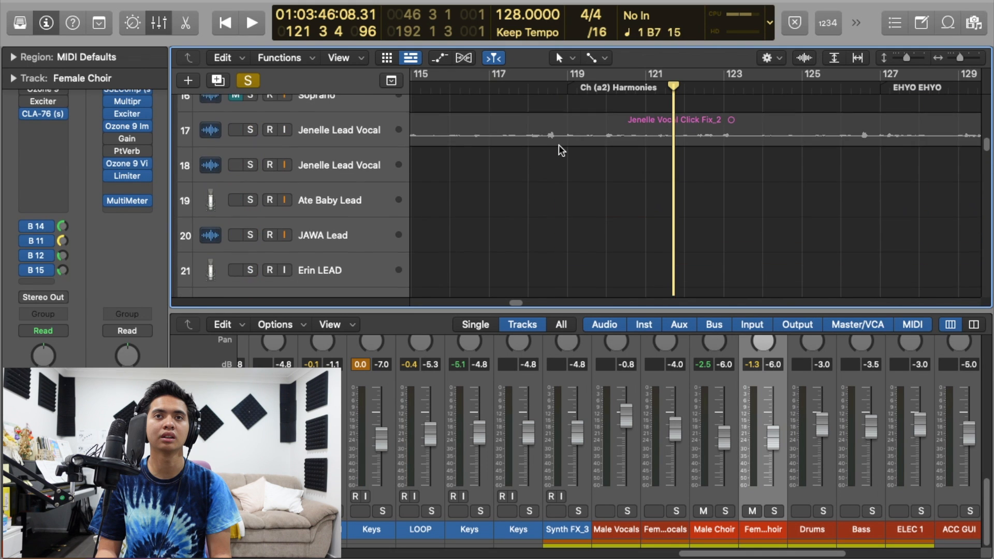
key(space)
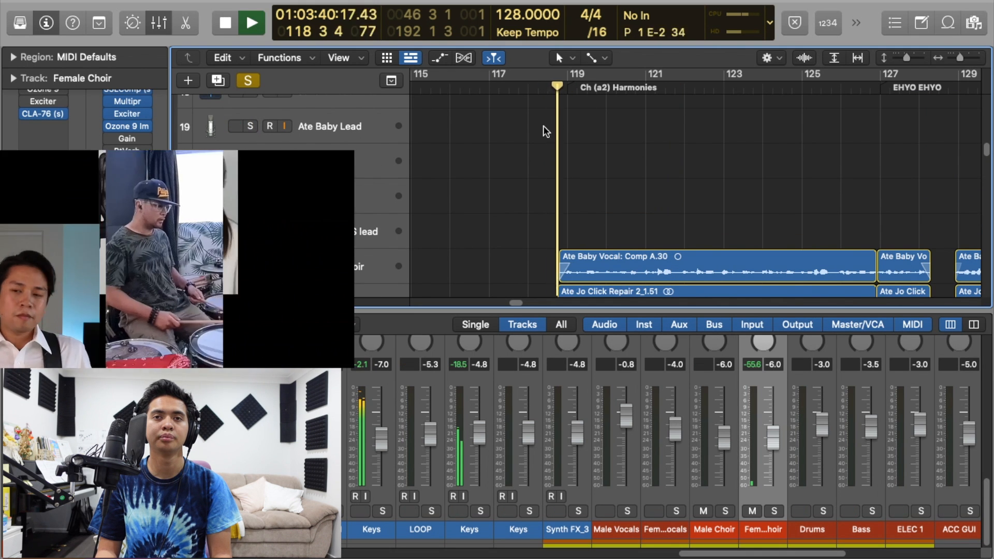
scroll(471, 166, down, 3)
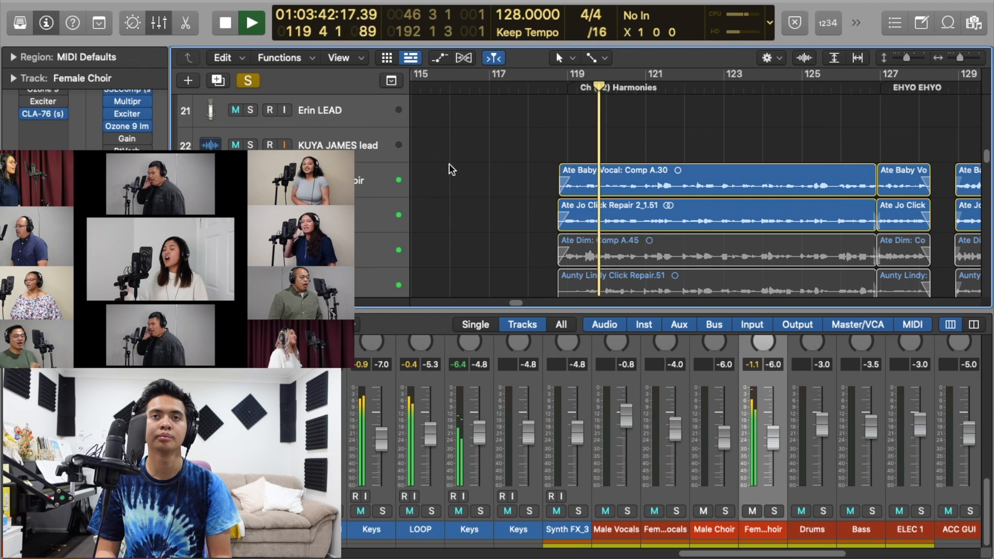
scroll(673, 191, down, 2)
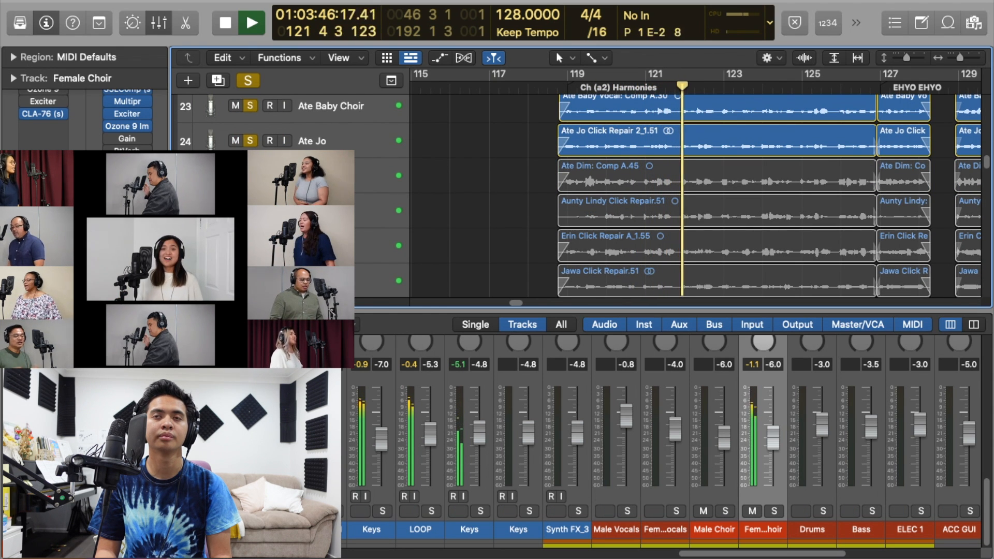
shift+click(715, 176)
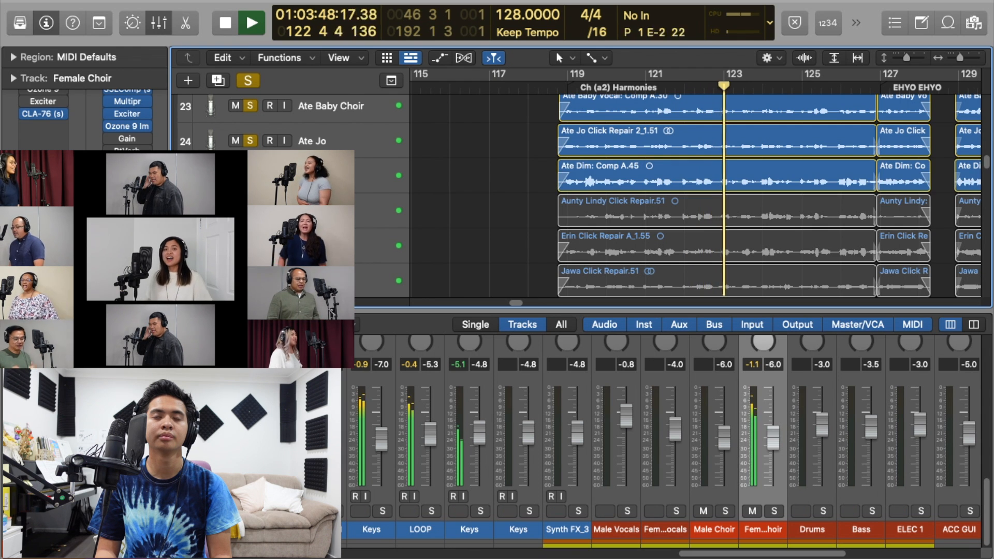
scroll(673, 191, down, 1)
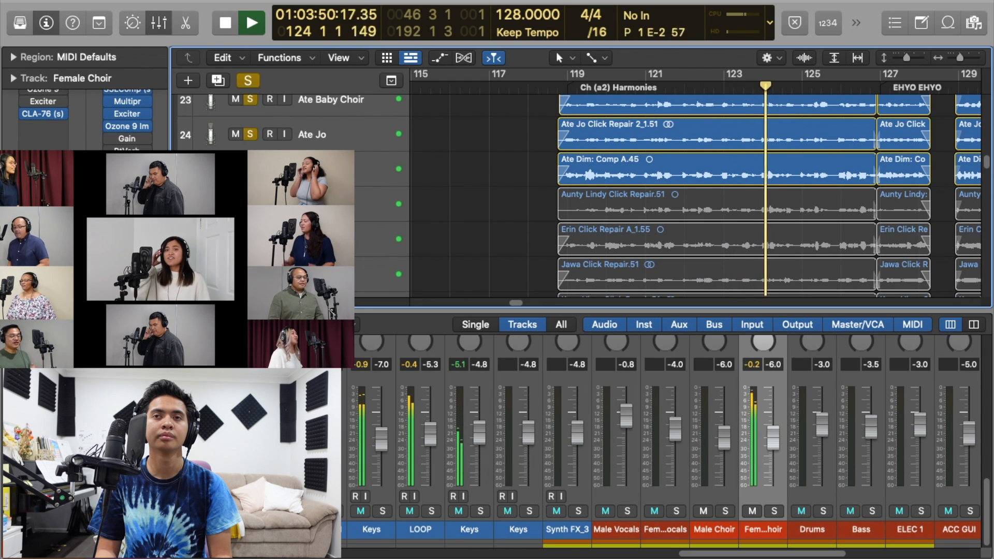
shift+click(564, 200)
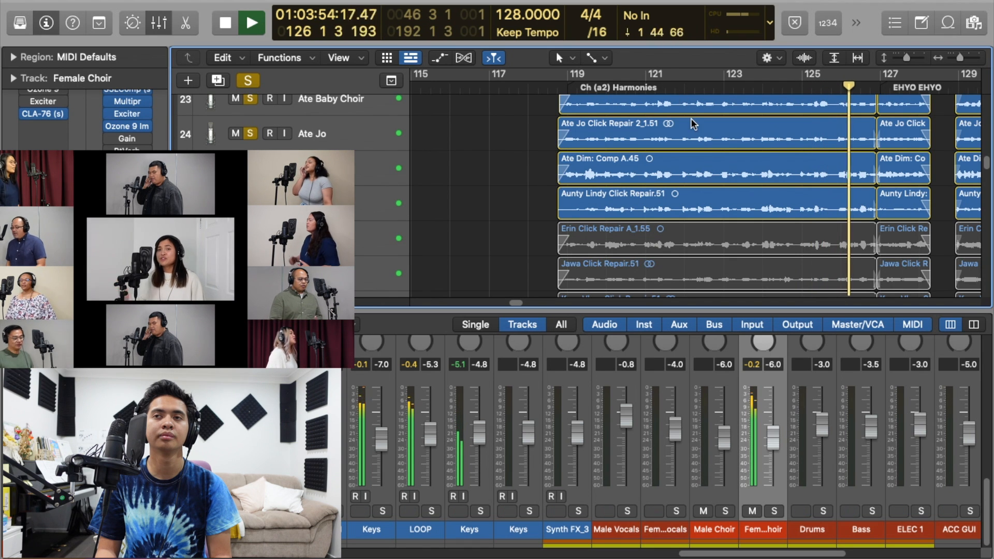
key(space)
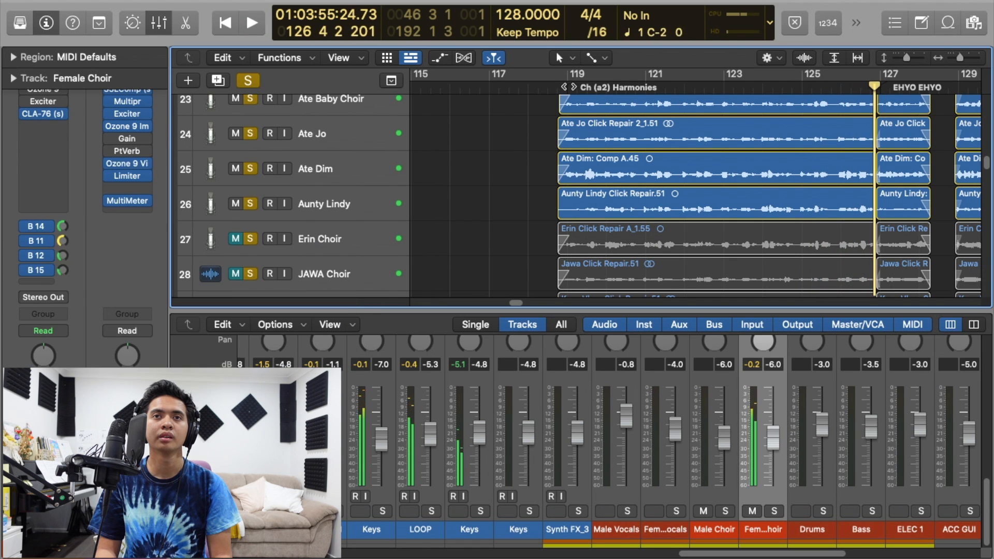
Step: Unmute choir track 27 and replay the Ch (a2) Harmonies section from bar 118
scroll(513, 136, down, 1)
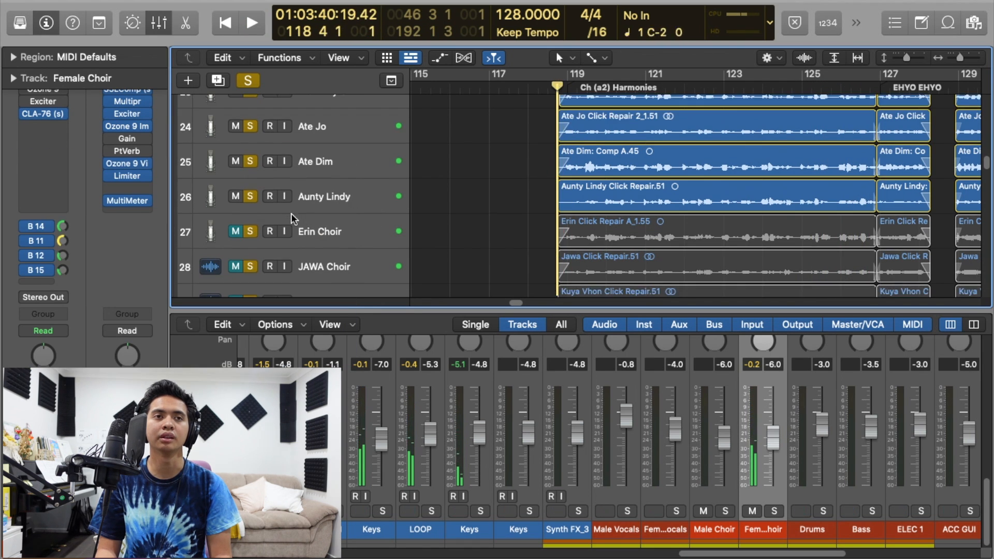
click(231, 233)
key(space)
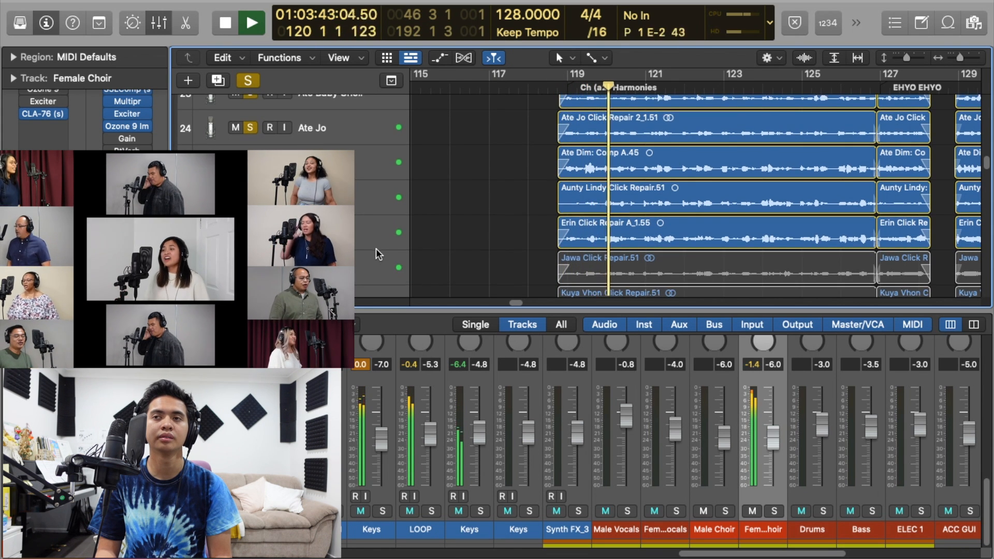
scroll(376, 249, up, 1)
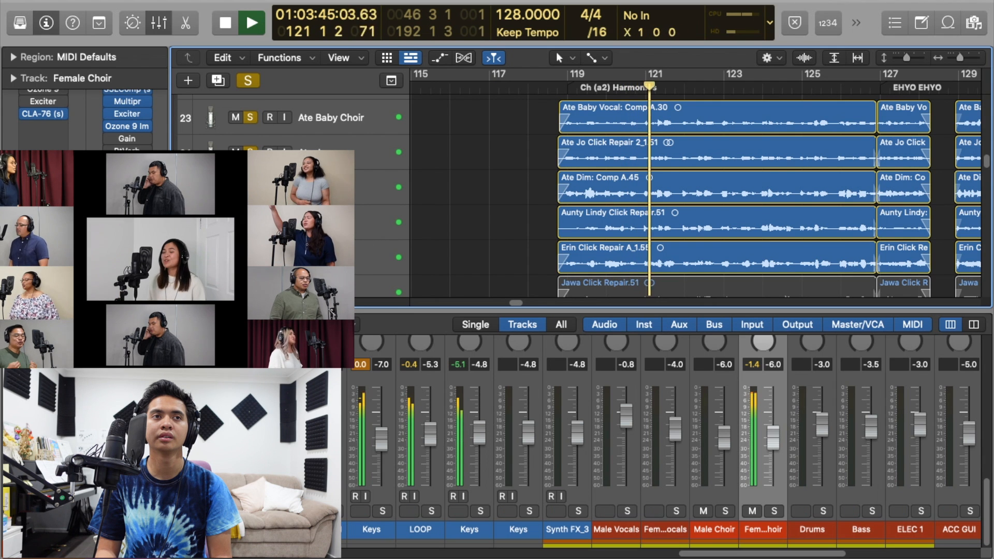
Step: Mute tracks 23 and 24 during playback, switch track 27's mute on and off to compare, and stop back at bar 118
drag(235, 120, 236, 152)
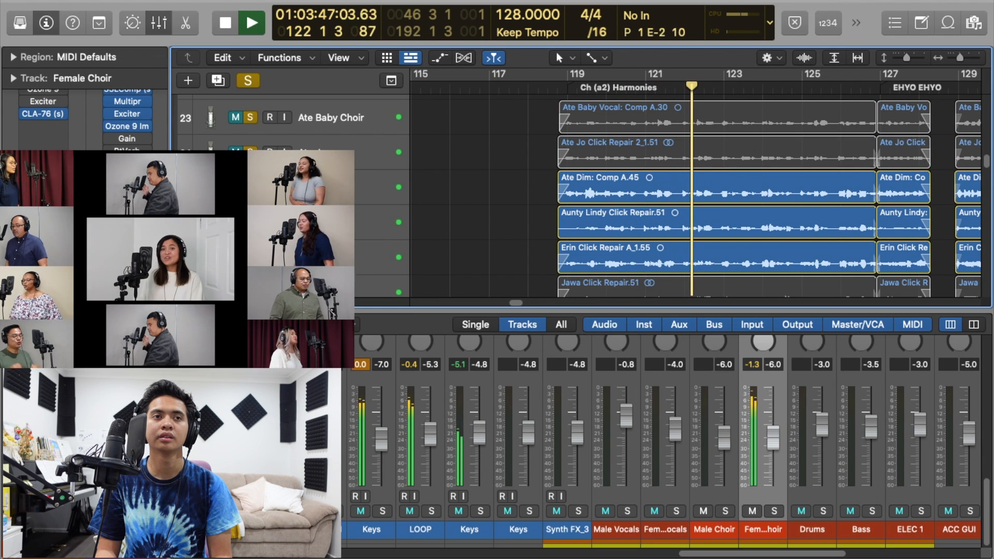
key(ctrl+m)
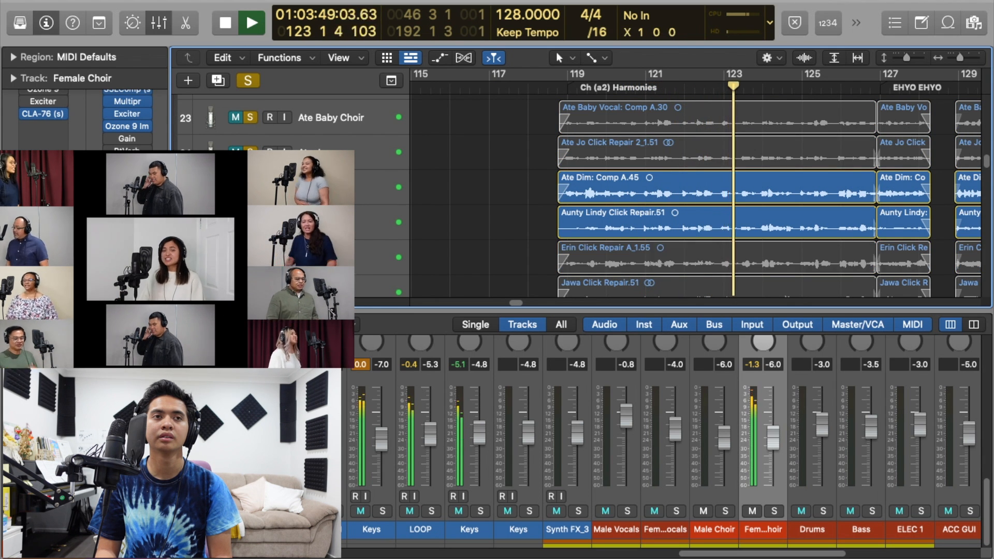
key(ctrl+m)
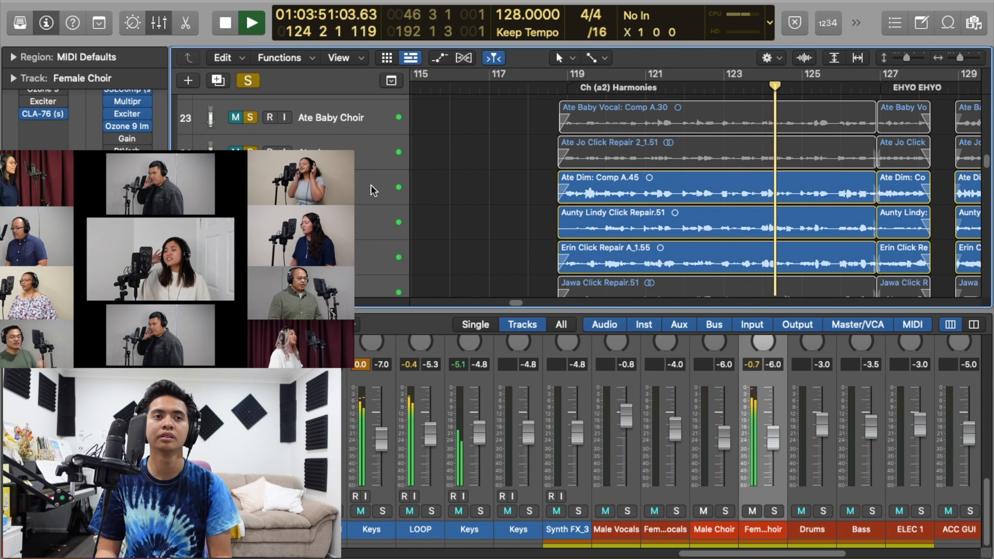
scroll(356, 194, down, 2)
scroll(356, 194, down, 2)
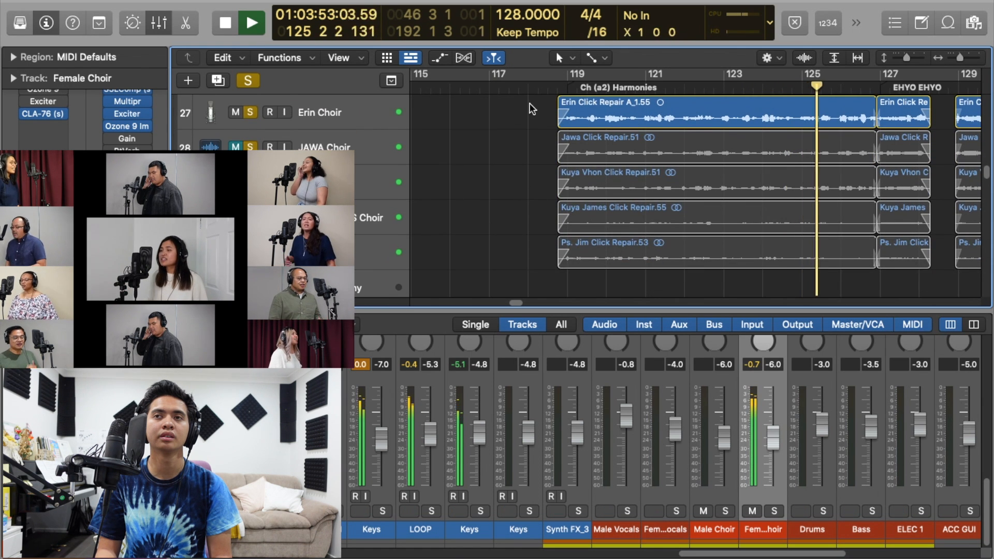
scroll(535, 107, up, 1)
scroll(533, 110, up, 2)
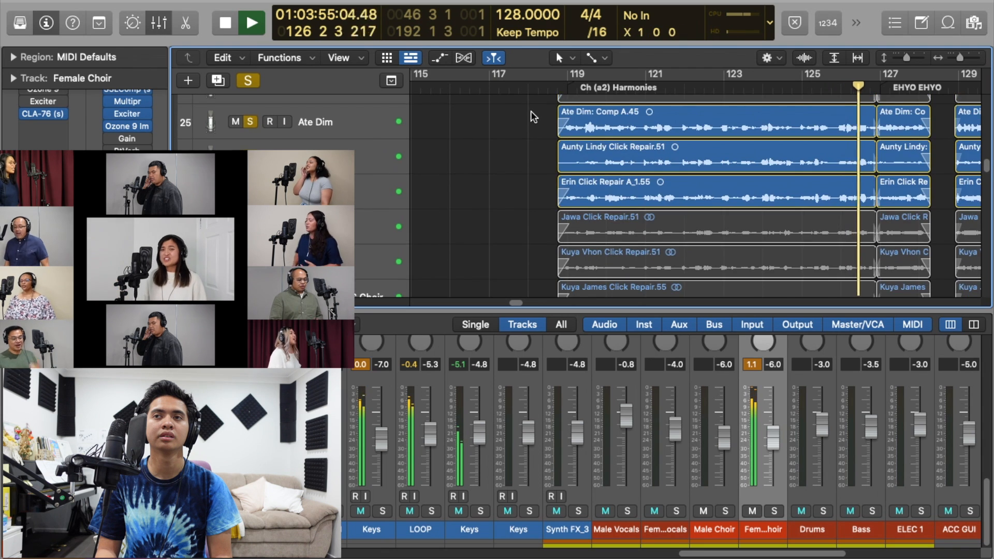
key(space)
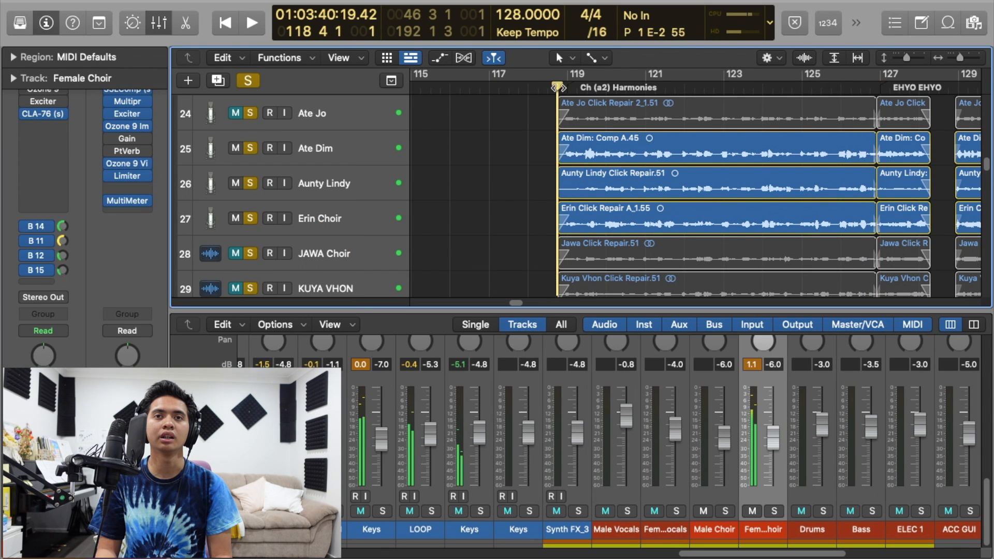
Step: Change the choir mutes so that the female voices are silenced and male choir tracks 28 to 31 are audible
scroll(311, 165, up, 2)
drag(246, 160, 237, 189)
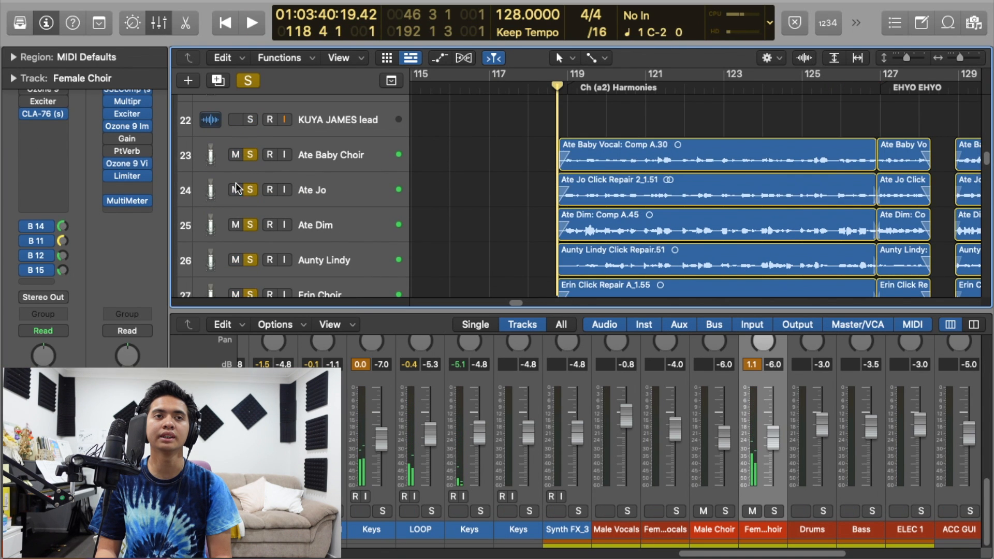
drag(238, 152, 237, 190)
scroll(238, 190, down, 5)
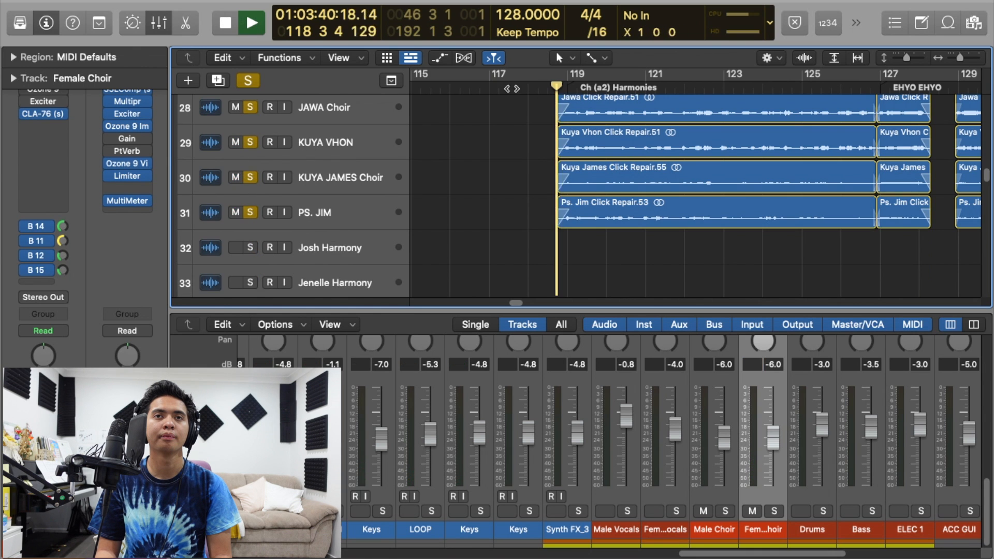
Step: Play the male choir through the harmonies, mute tracks 28 and 29 to isolate tracks 30 and 31, and stop at bar 128
key(space)
scroll(511, 94, up, 1)
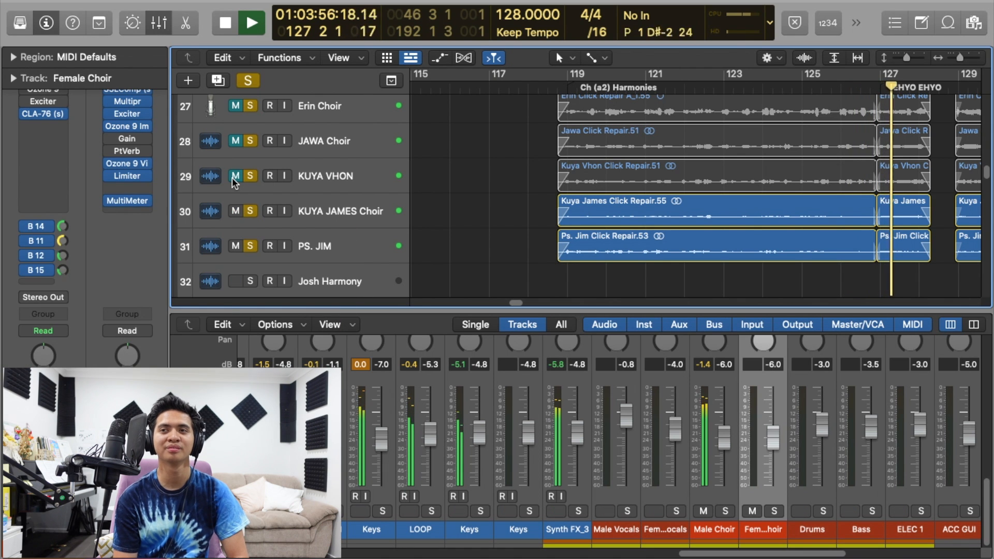
key(space)
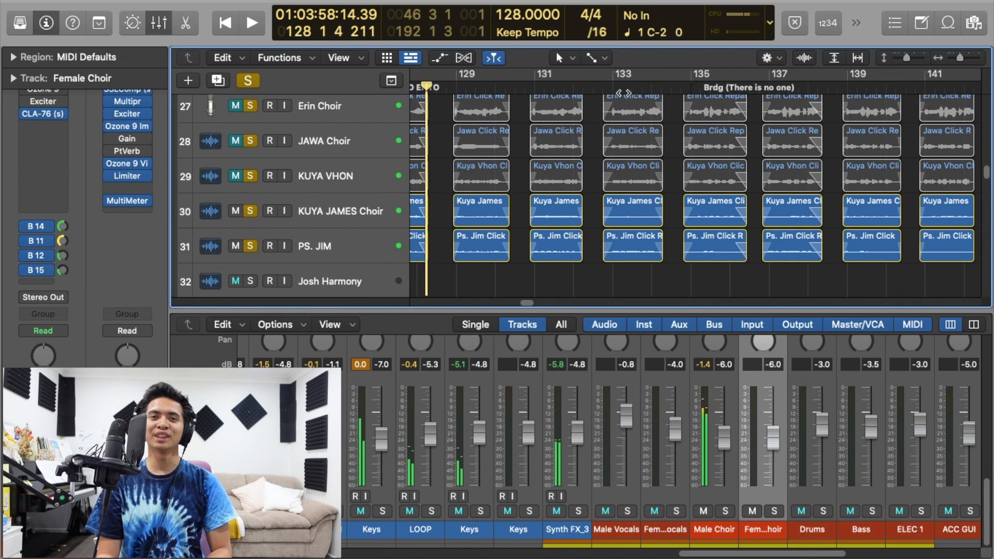
Step: Return the playhead to bar 119 in the Ch (a2) Harmonies section
drag(532, 299, 521, 298)
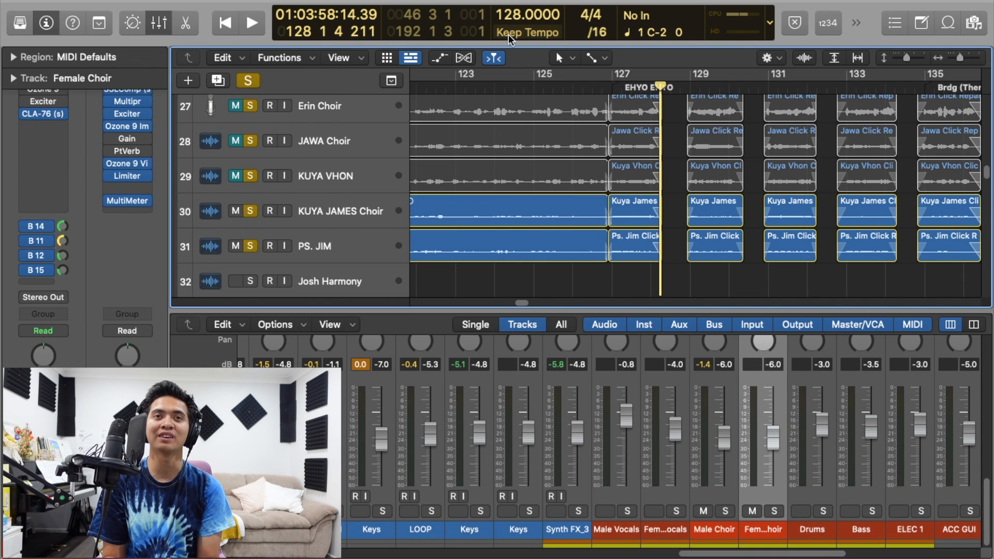
drag(456, 90, 483, 109)
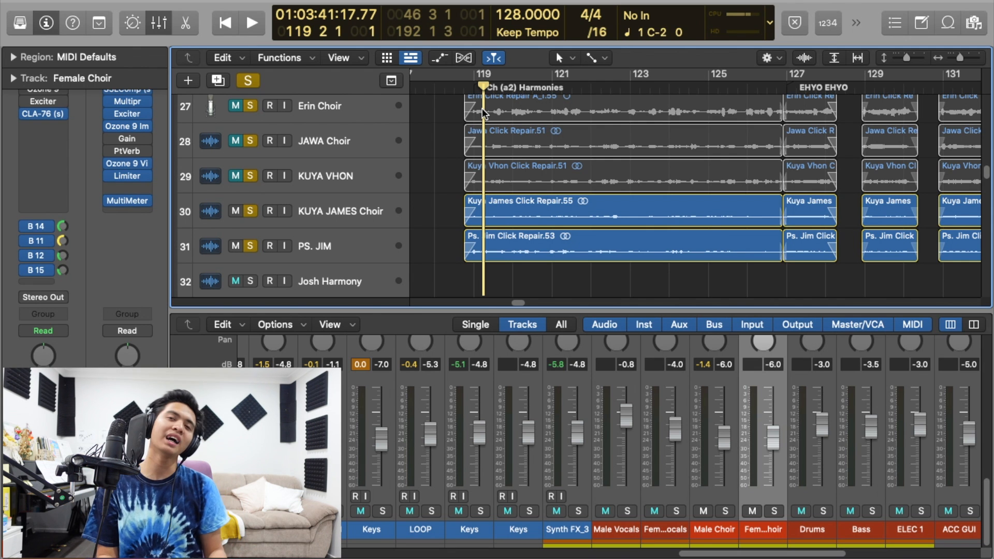
Step: Look over the bus sends on the vocal and choir channel strips, and hide the mixer
scroll(735, 393, up, 10)
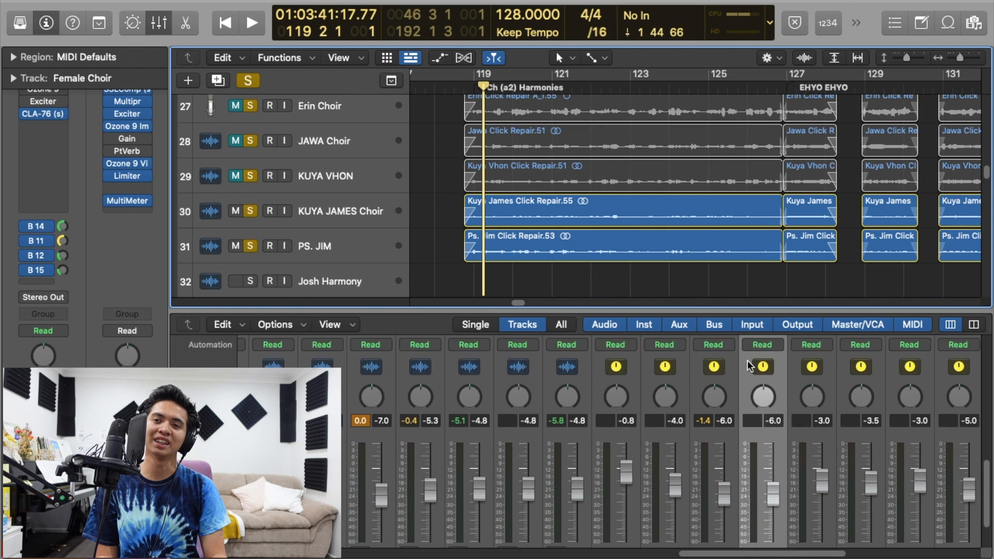
scroll(718, 349, down, 8)
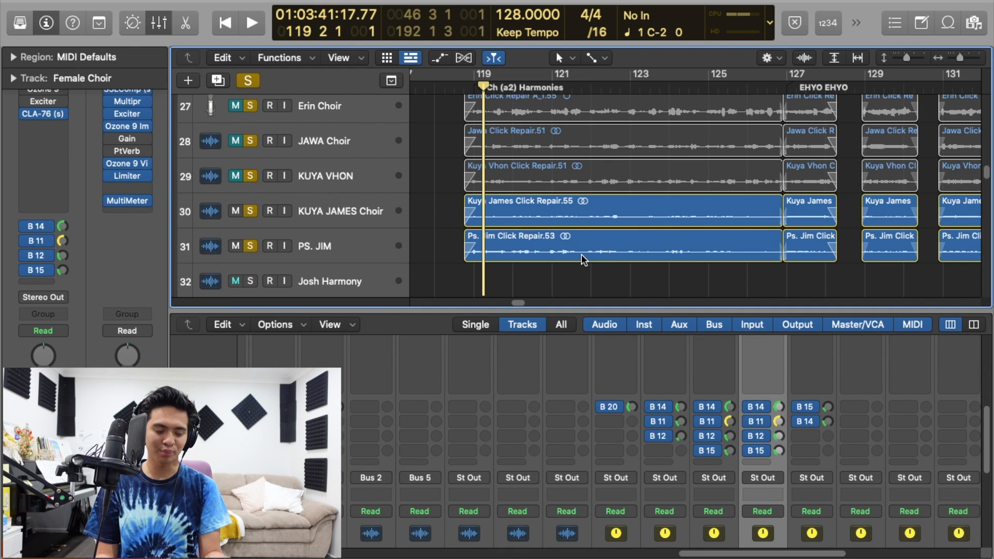
key(x)
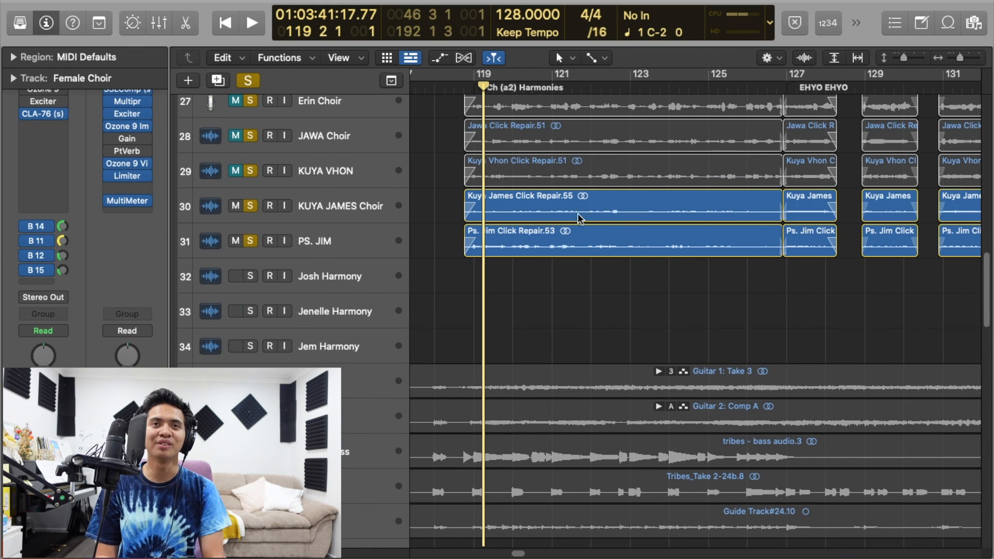
Step: Unmute choir tracks 23 to 29 and play the full choir from bar 119
scroll(578, 217, up, 2)
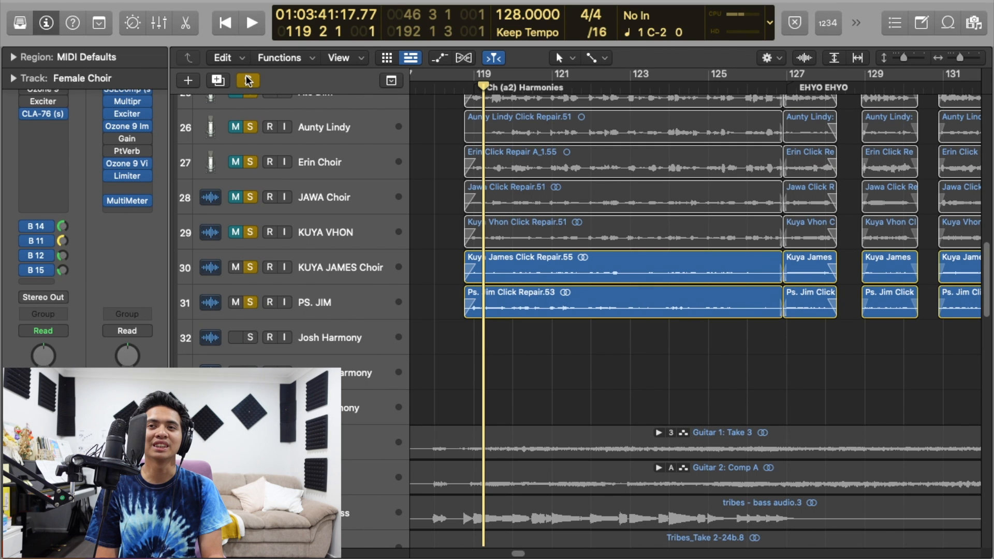
scroll(252, 138, up, 3)
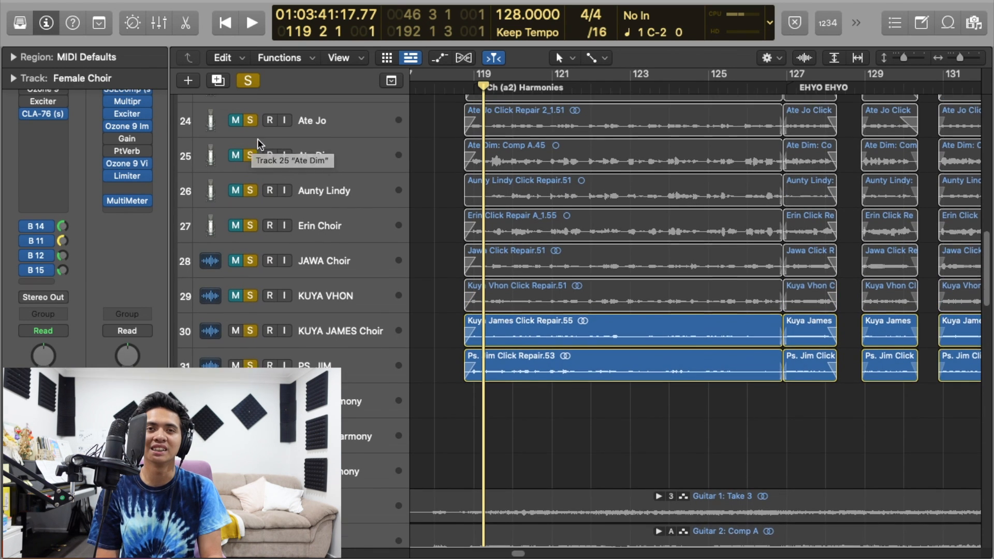
scroll(259, 141, up, 1)
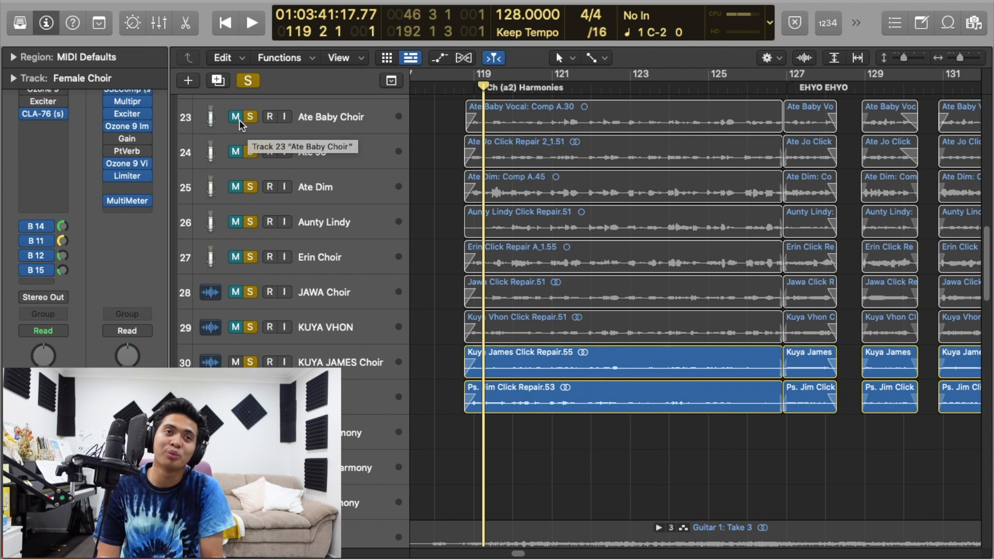
drag(236, 116, 247, 320)
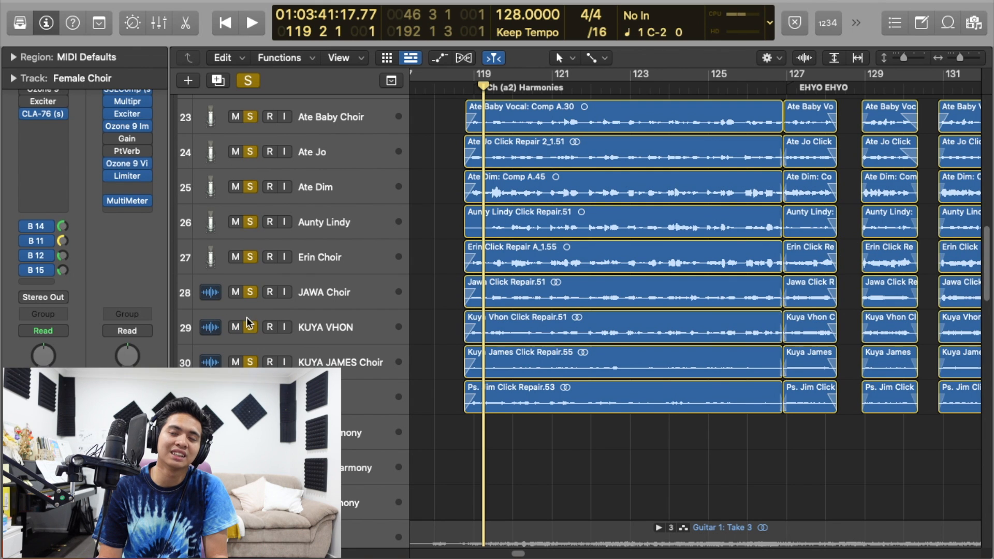
key(space)
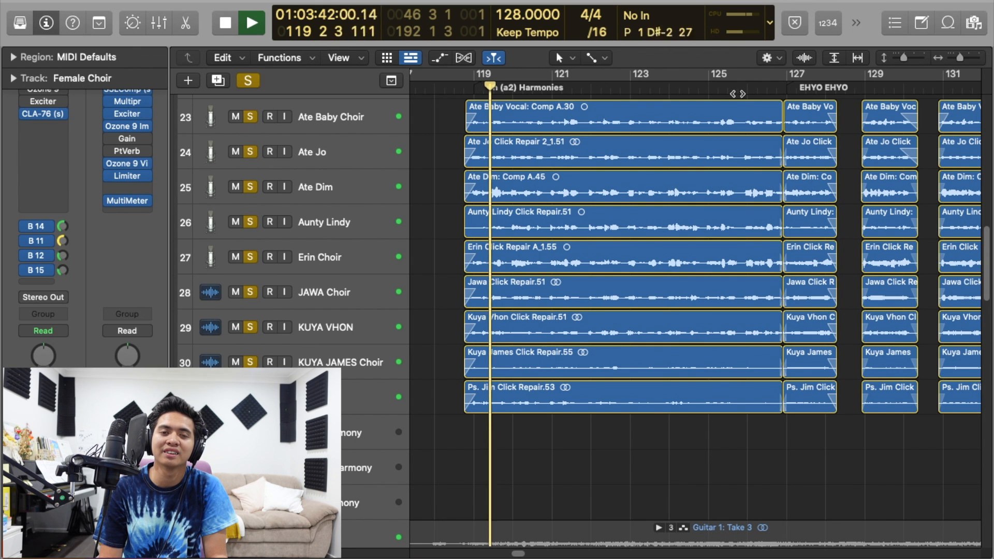
Step: Show the mixer, inspect the Male Choir bus's Waves Tune Real-Time, Channel EQ, SSLChannel and CLA-76 plug-ins, and close their windows
scroll(536, 289, down, 1)
key(x)
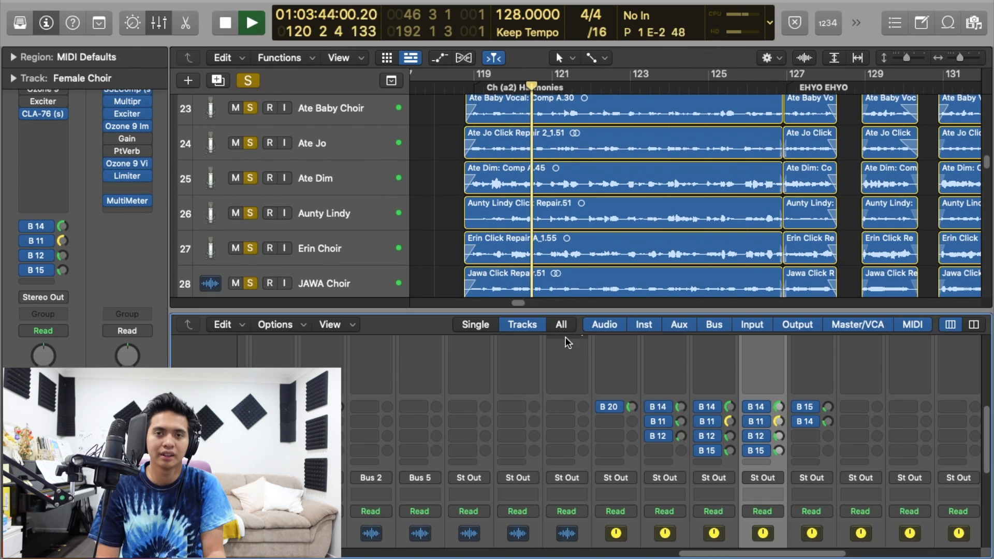
scroll(771, 444, up, 10)
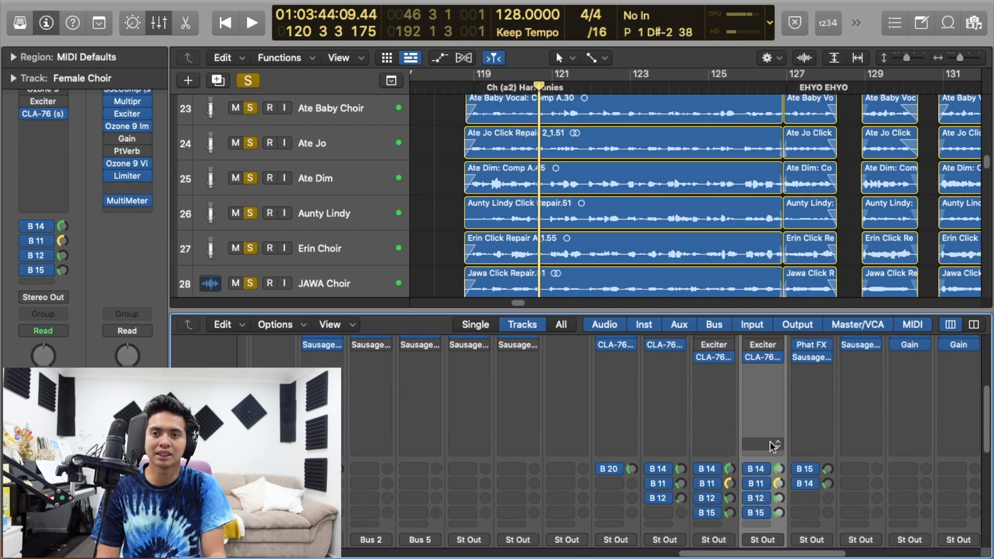
click(711, 372)
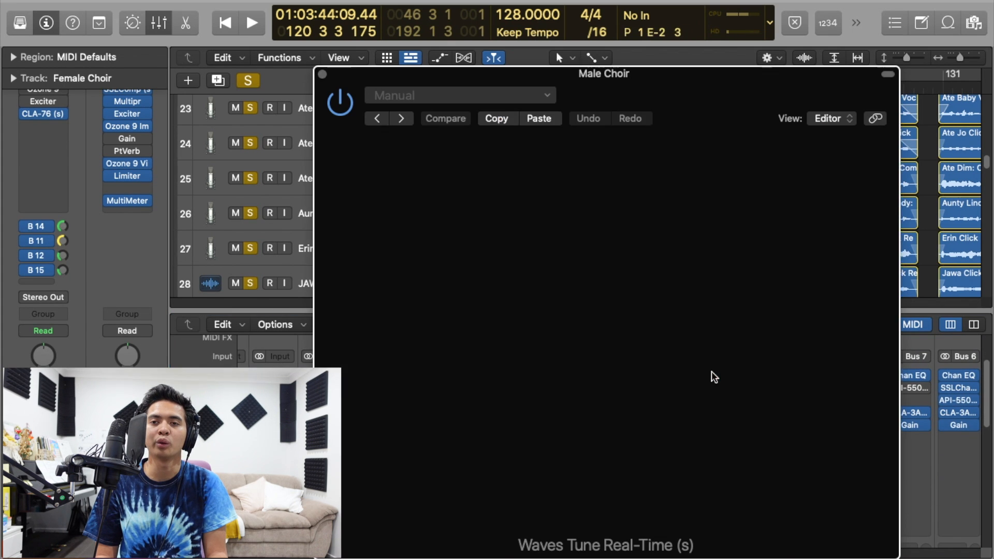
drag(673, 80, 304, 43)
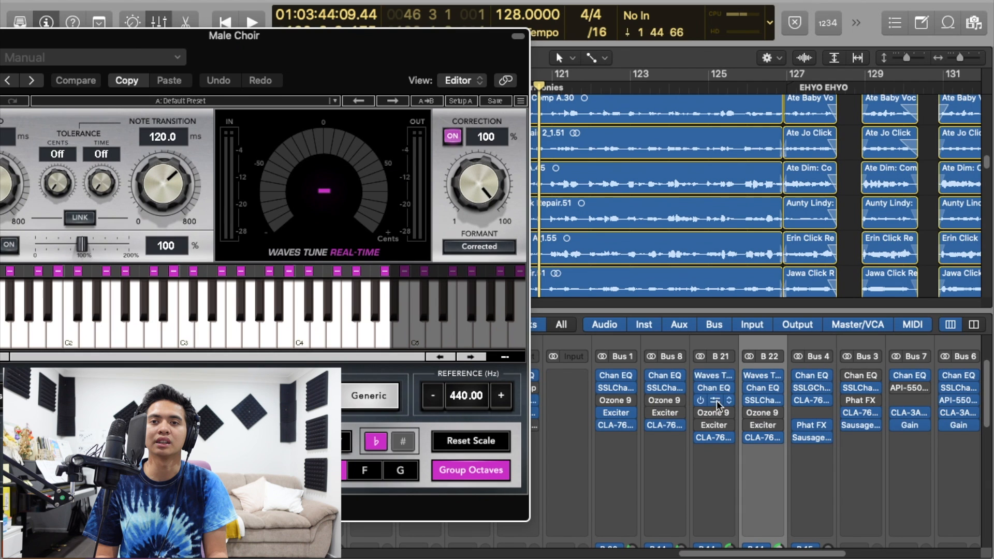
click(718, 389)
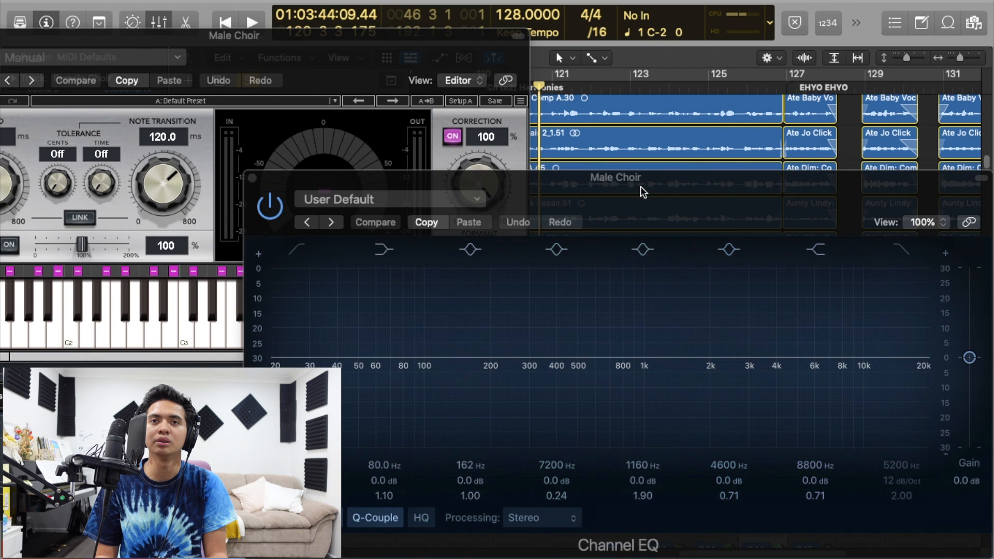
click(716, 400)
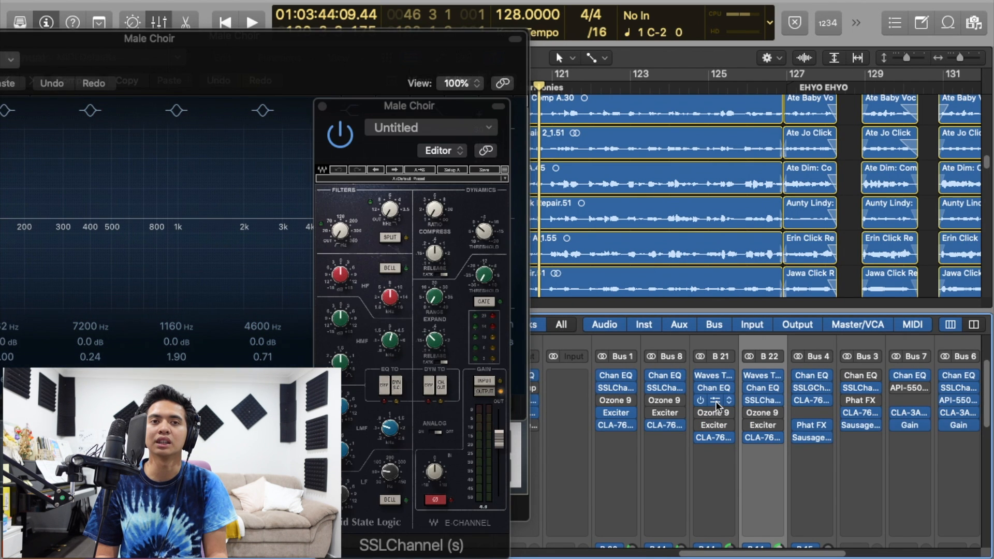
click(716, 437)
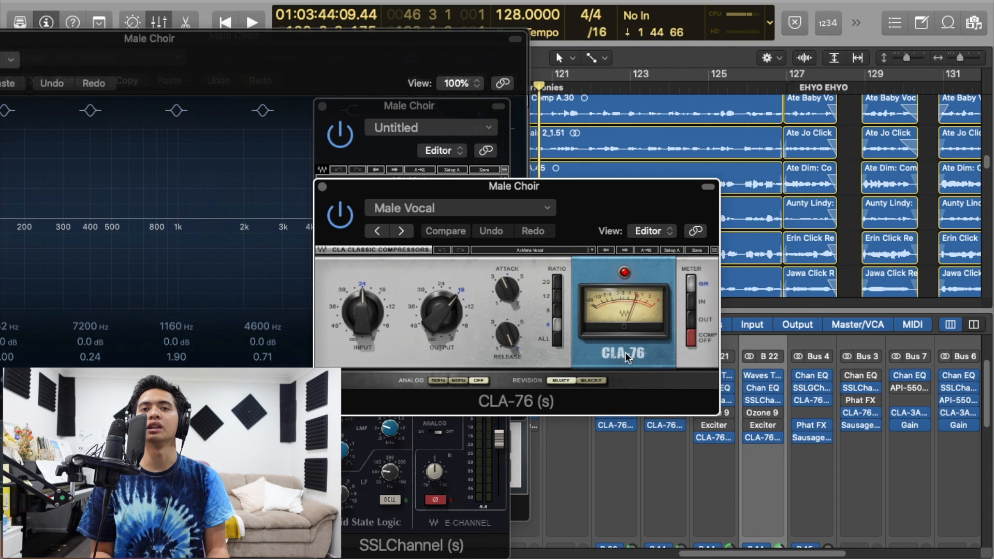
click(322, 187)
key(super+w)
key(super+w)
key(super+w)
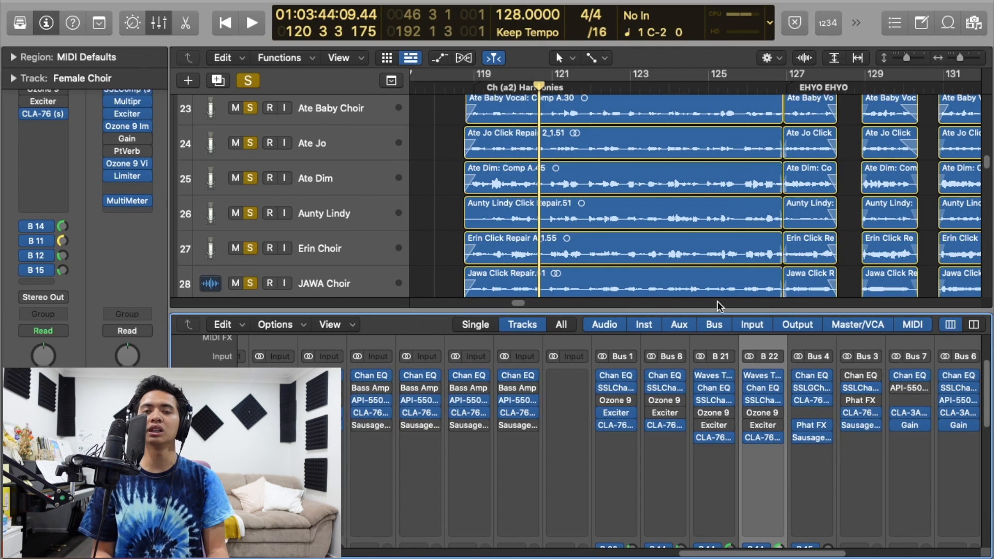
Step: Select choir track 23 and hide the mixer
scroll(384, 145, up, 3)
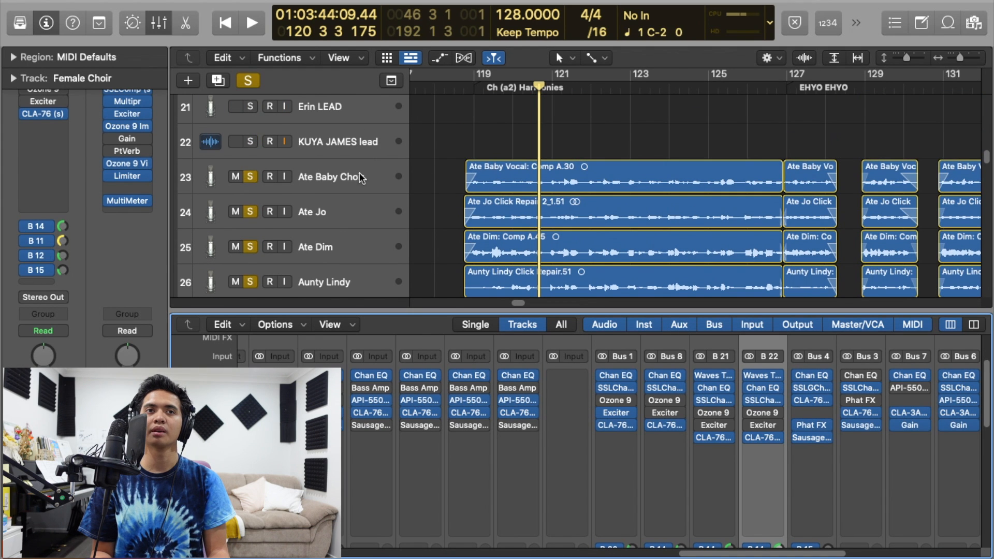
click(358, 176)
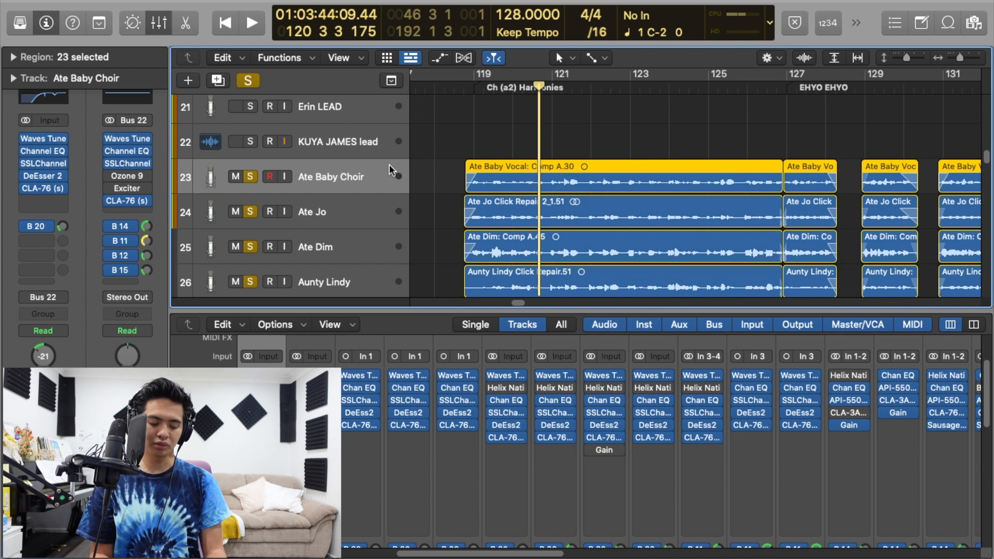
key(x)
scroll(654, 135, down, 1)
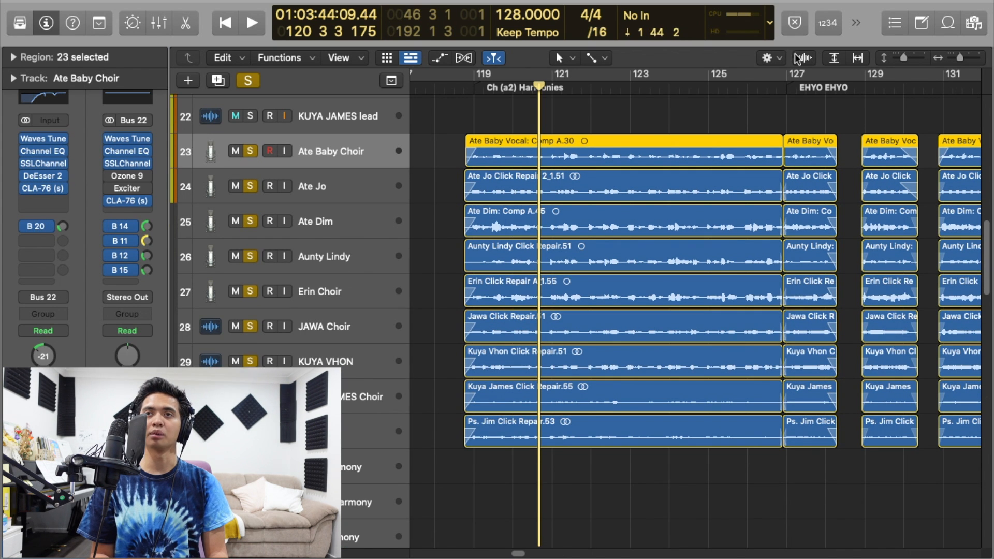
Step: Move the playhead to bar 127 at EHYO EHYO, clear all solos, and play the full mix until bar 128
mouse_move(780, 87)
mouse_down()
mouse_move(754, 88)
mouse_move(789, 97)
mouse_up()
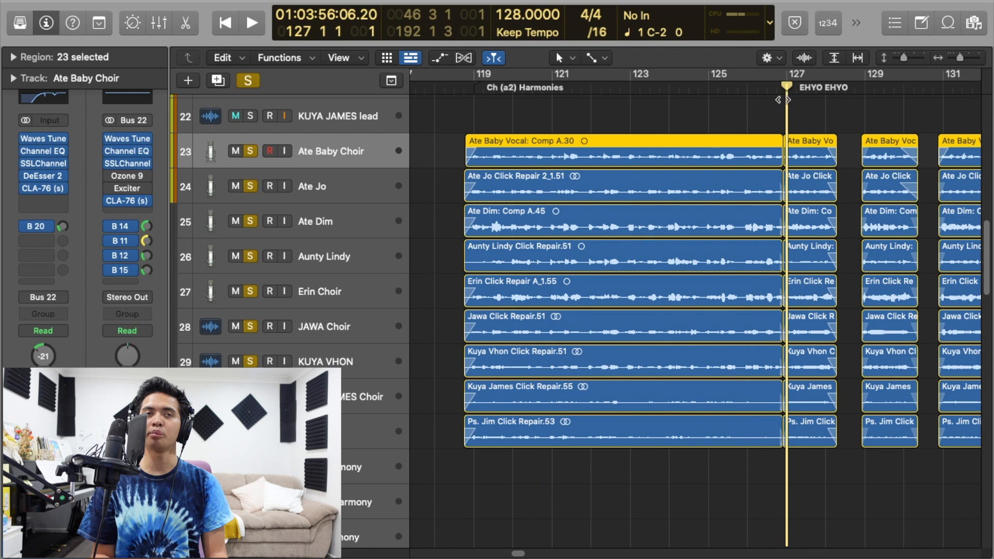
click(249, 80)
key(space)
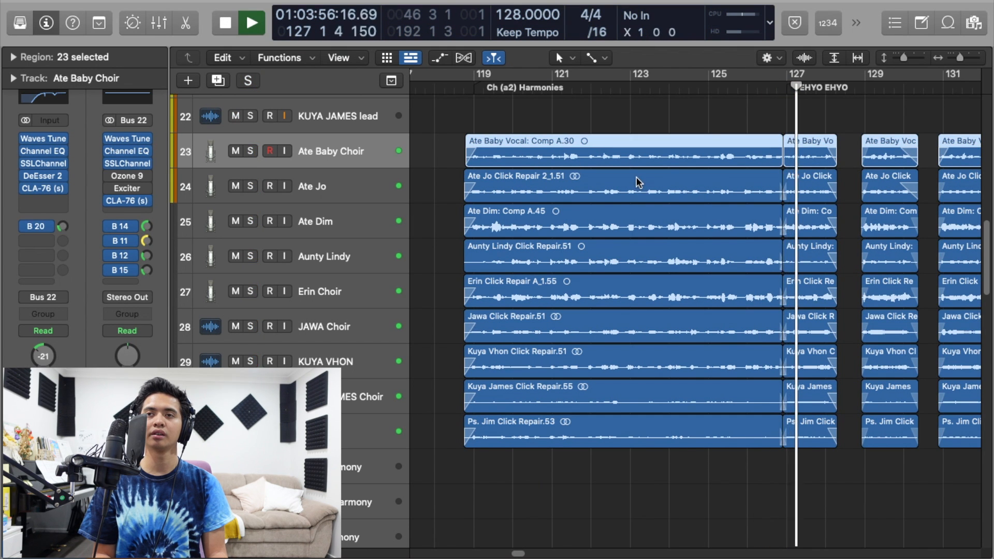
scroll(635, 182, down, 5)
scroll(635, 182, down, 10)
scroll(620, 162, up, 16)
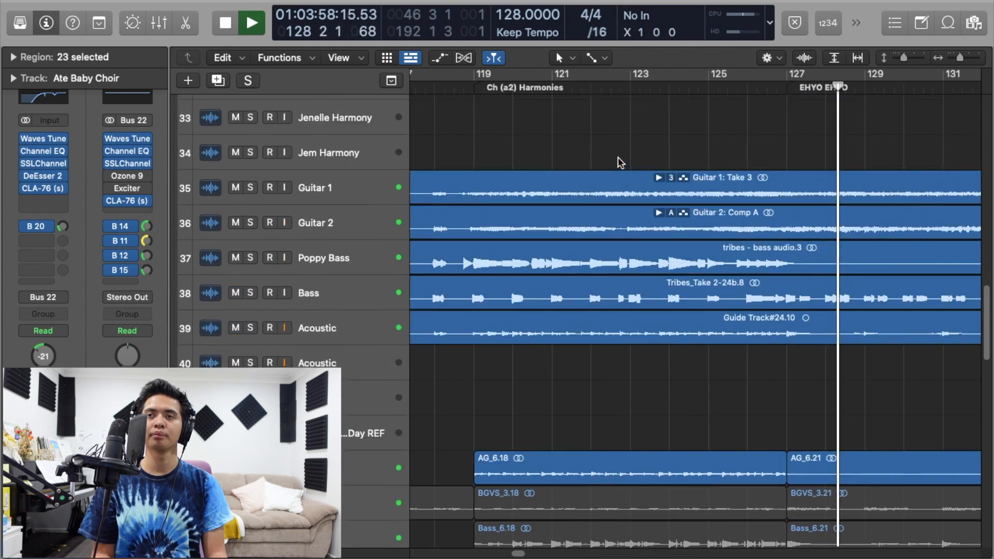
key(space)
Step: Show the track automation and examine the volume curves of the Poppy Bass and Bass tracks around bar 127
scroll(609, 162, up, 15)
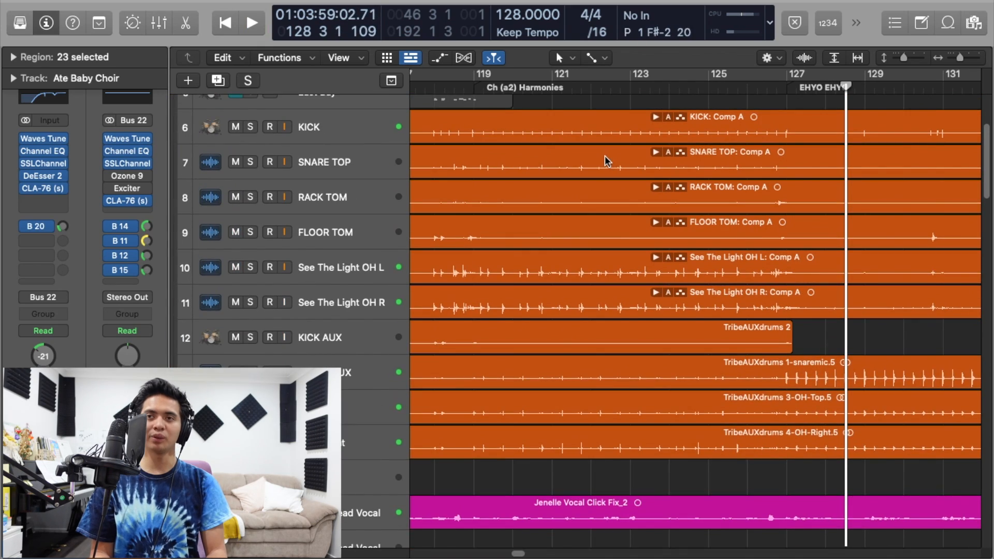
key(a)
scroll(787, 192, down, 13)
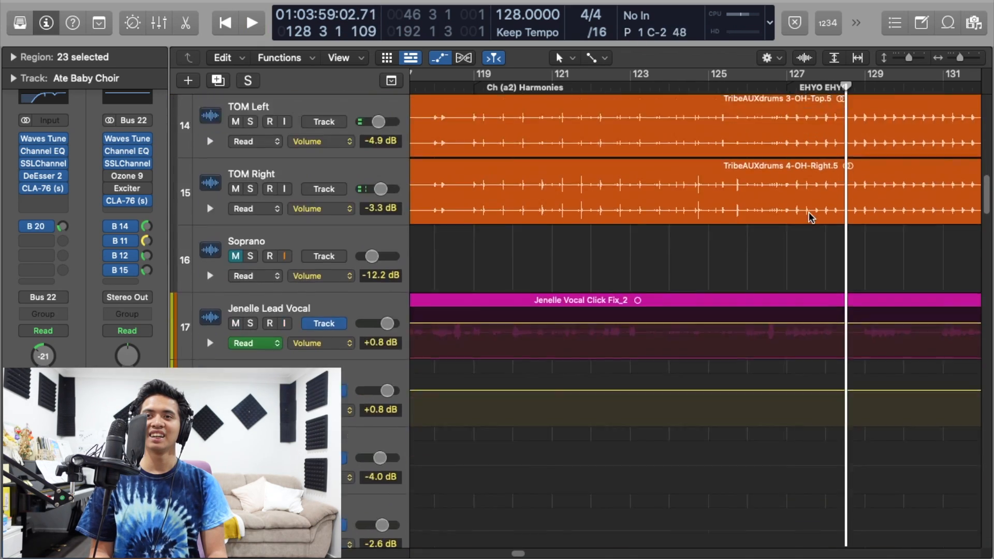
scroll(815, 213, down, 15)
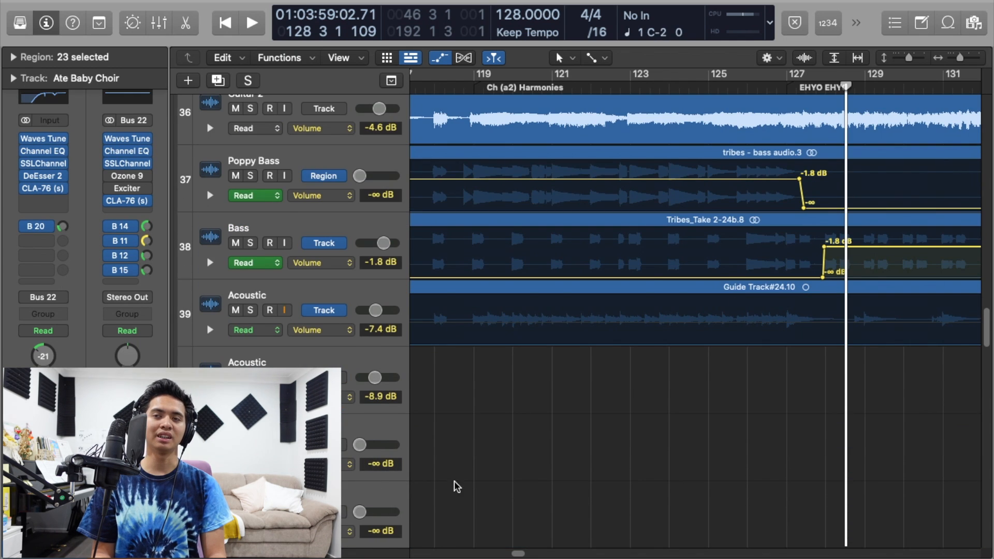
Step: Play from bar 127, soloing Bass and Acoustic before switching the solos to Poppy Bass and Bass only
click(782, 87)
key(space)
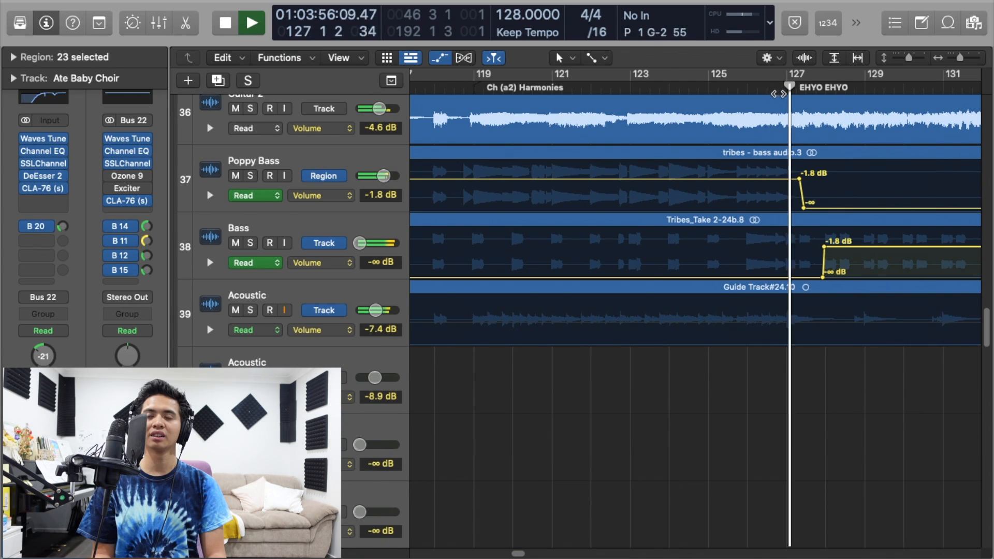
click(251, 243)
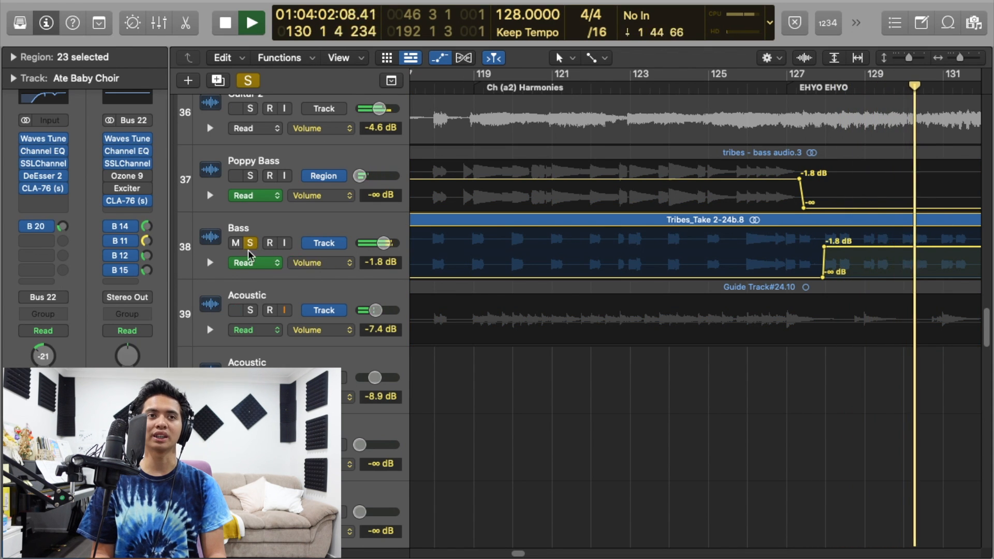
click(249, 311)
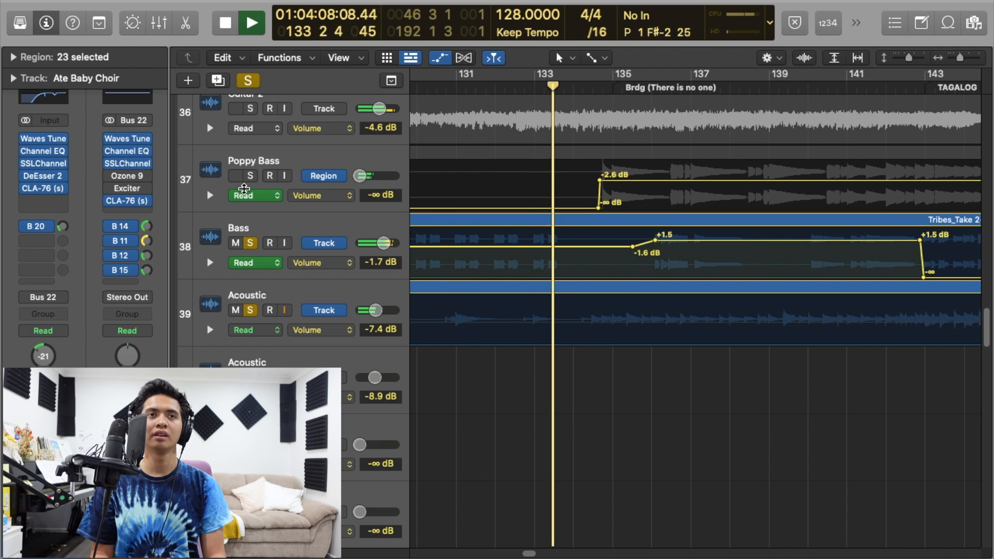
alt+click(251, 175)
click(251, 243)
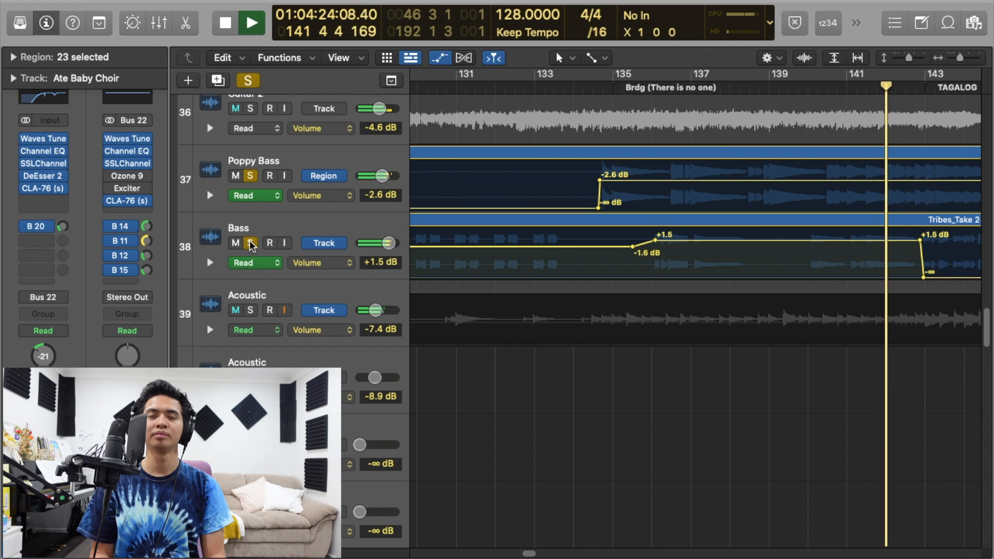
Step: Clear all solos and replay the full mix from bar 127 at the EHYO EHYO marker
click(248, 82)
drag(450, 92, 483, 92)
key(space)
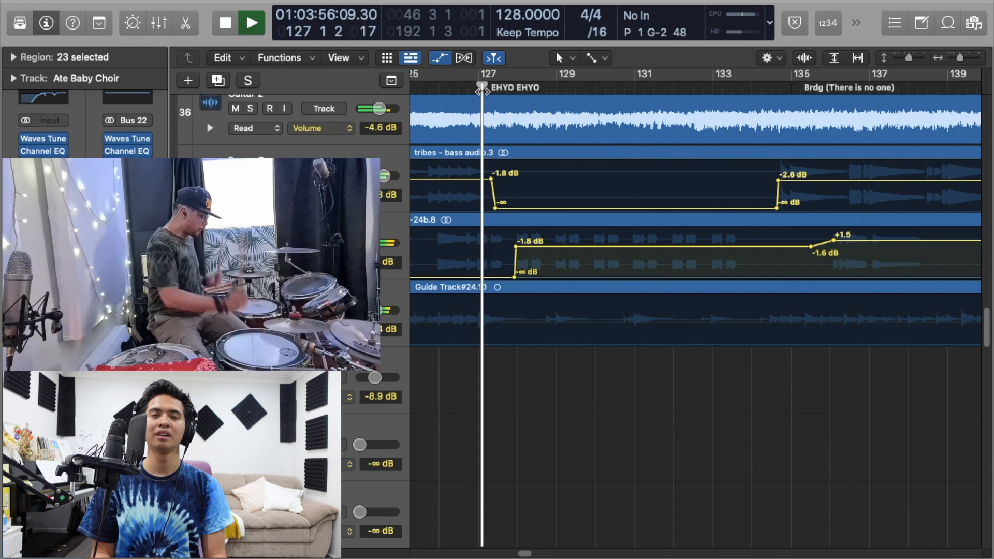
Step: Hide the track automation and zoom the arrangement out so more choir and instrument tracks fit during playback
scroll(490, 243, up, 10)
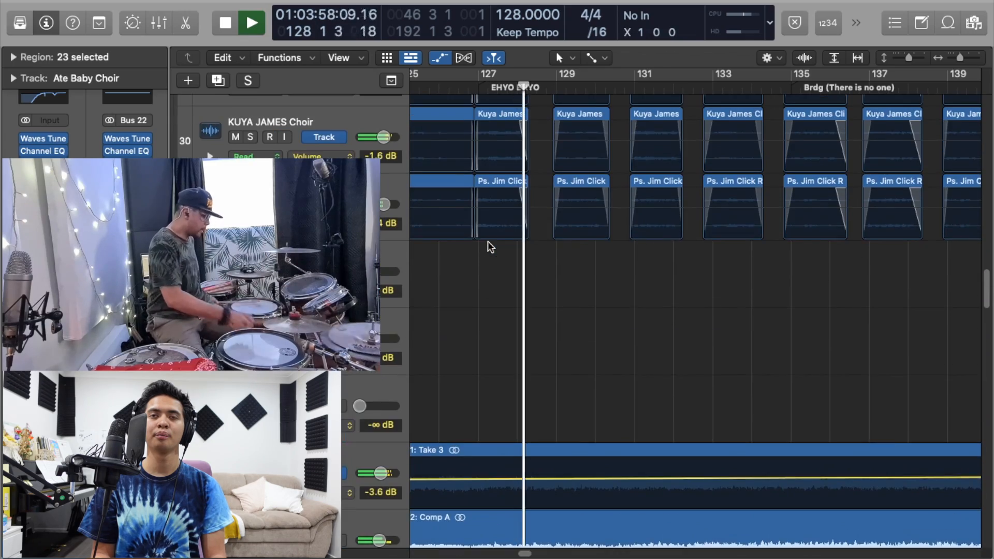
scroll(488, 241, up, 12)
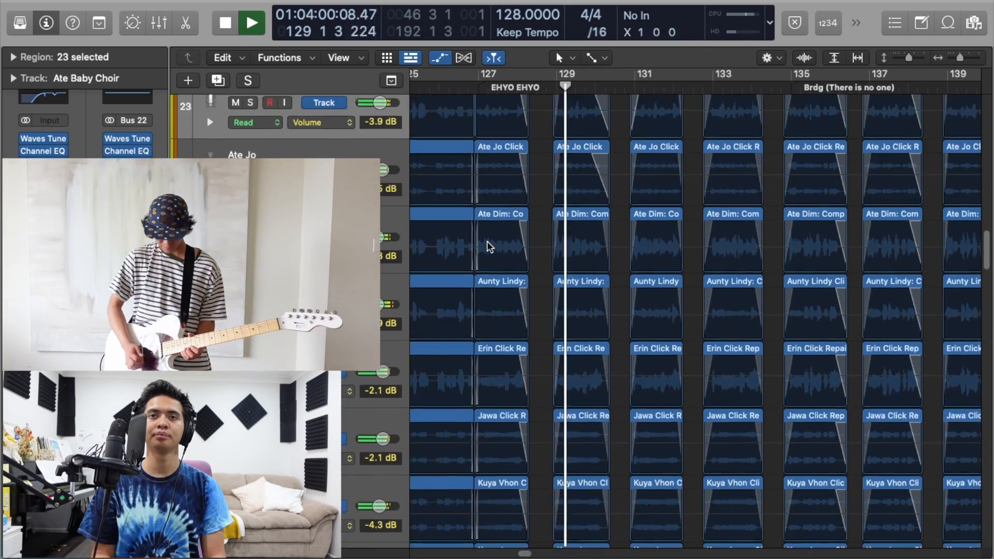
key(super+Up)
drag(903, 58, 957, 57)
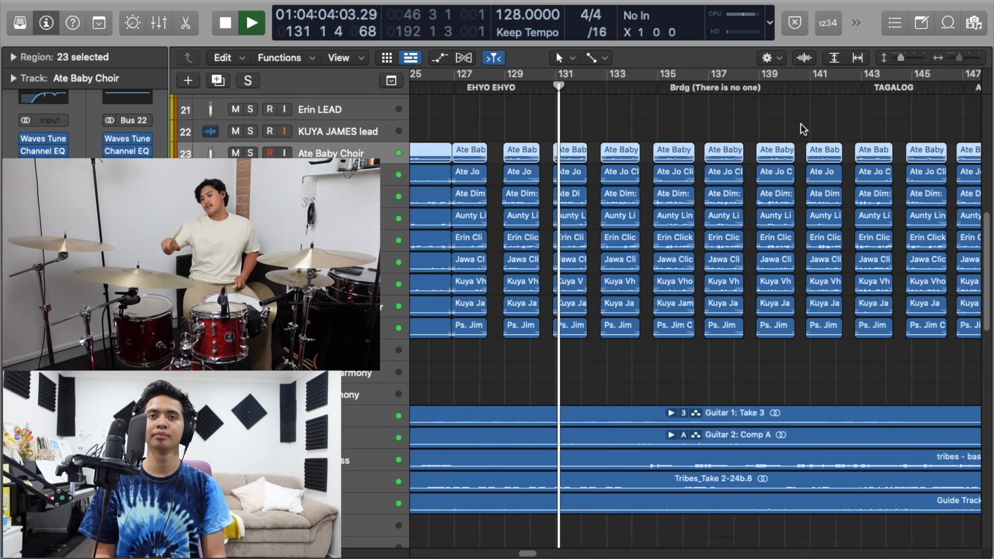
Step: Look over the drum, lead vocal, choir, guitar and bass tracks while the bridge section plays
scroll(699, 187, up, 3)
scroll(700, 187, up, 10)
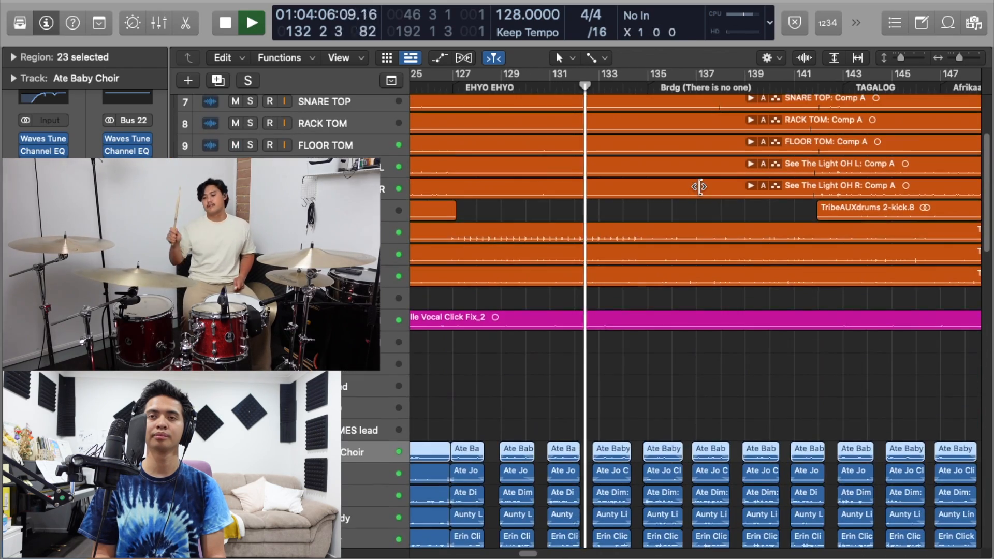
scroll(700, 186, down, 4)
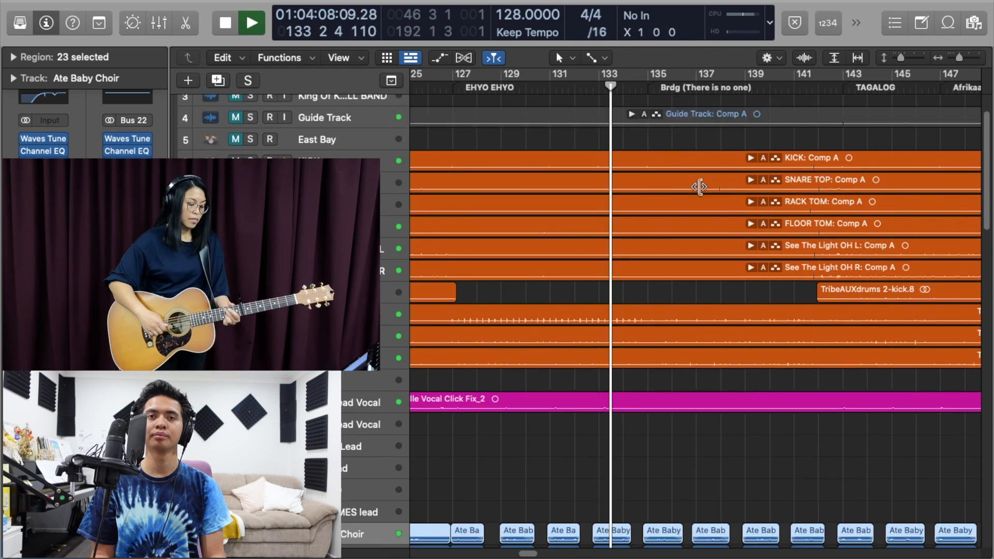
scroll(700, 186, down, 14)
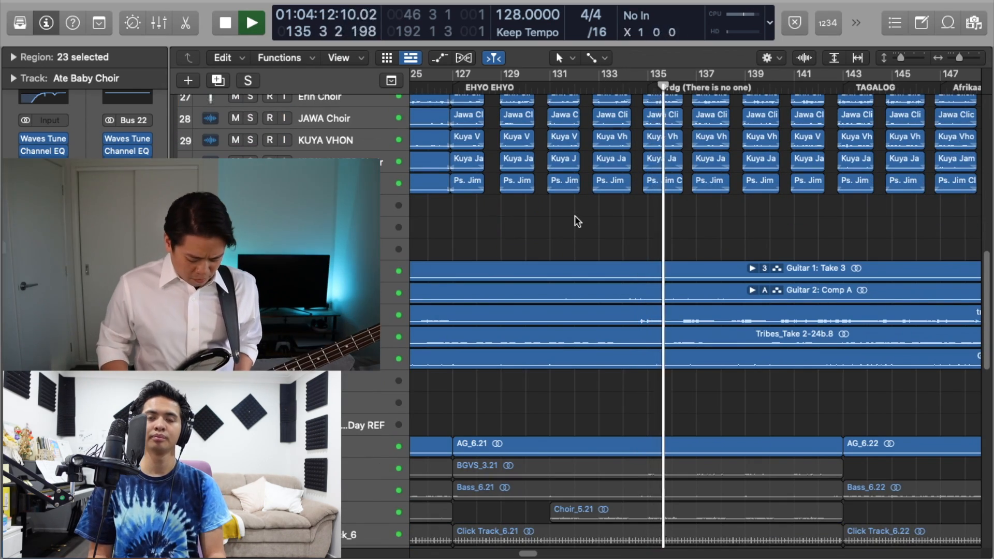
scroll(575, 215, down, 1)
scroll(575, 215, down, 1)
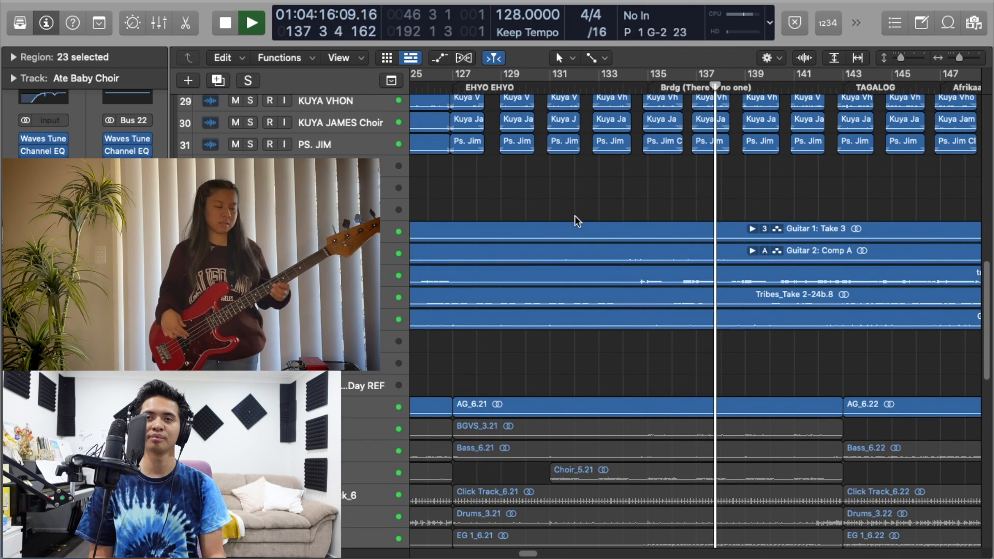
scroll(575, 215, up, 5)
scroll(518, 248, up, 3)
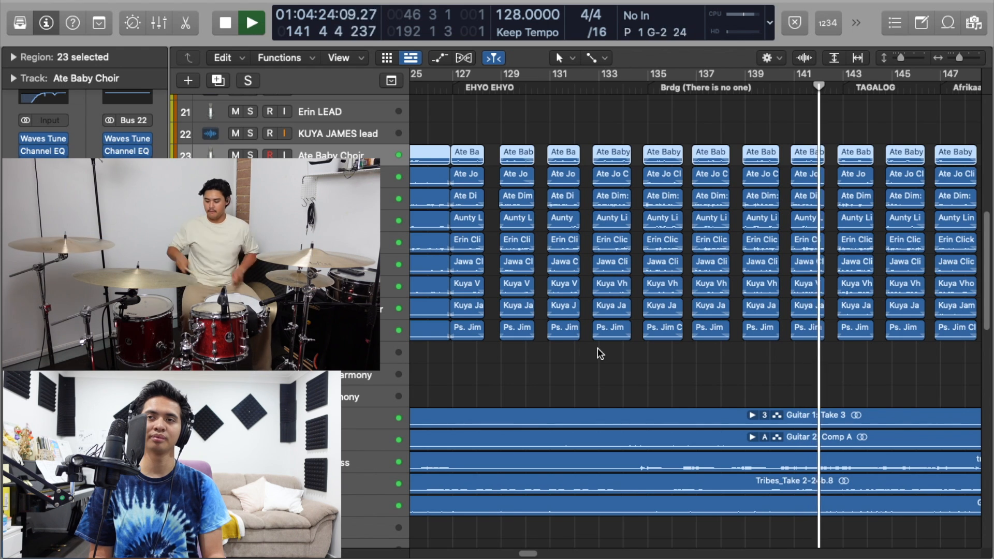
Step: Stop playback, select the first lead vocal track (track 17) and look over the lead and choir tracks below it
key(space)
scroll(598, 349, up, 2)
scroll(598, 352, up, 1)
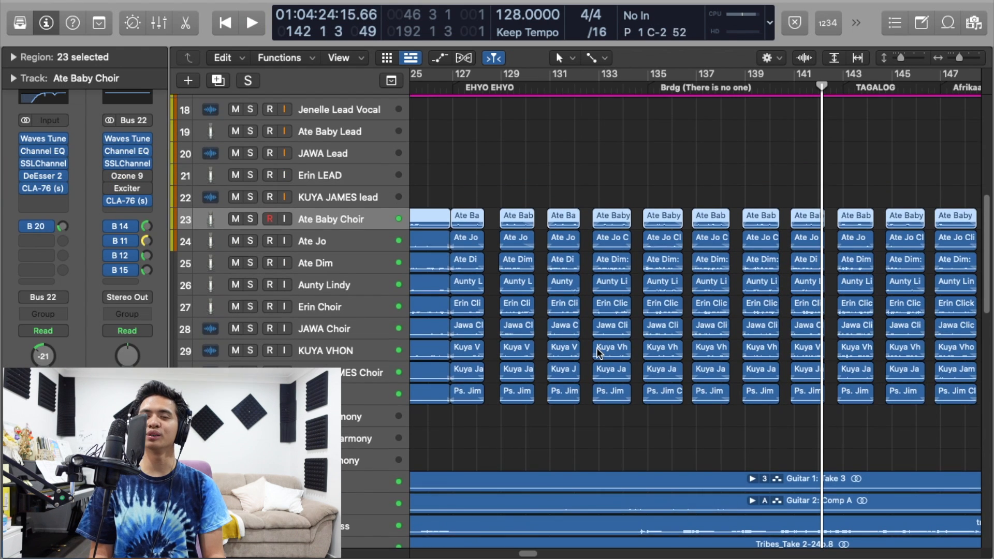
scroll(598, 352, up, 9)
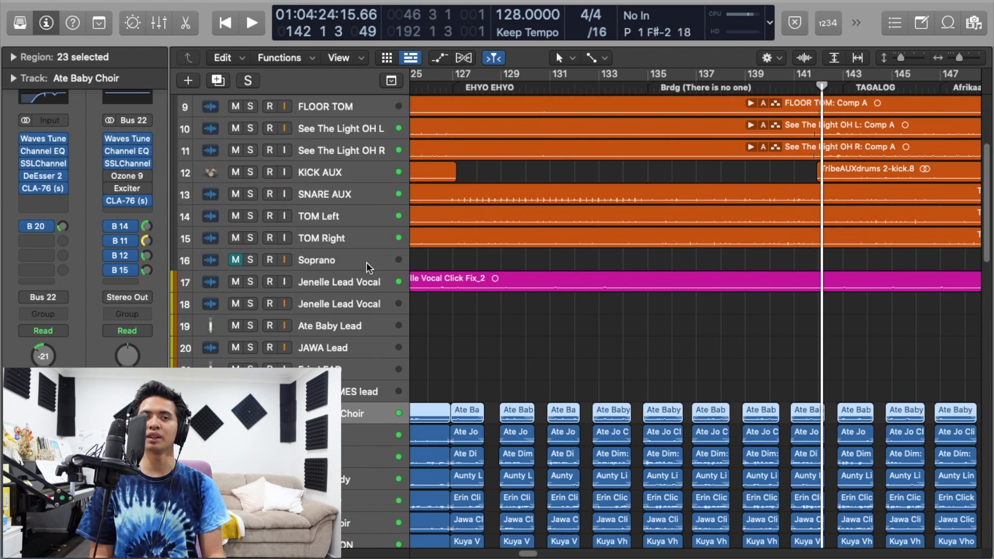
click(363, 284)
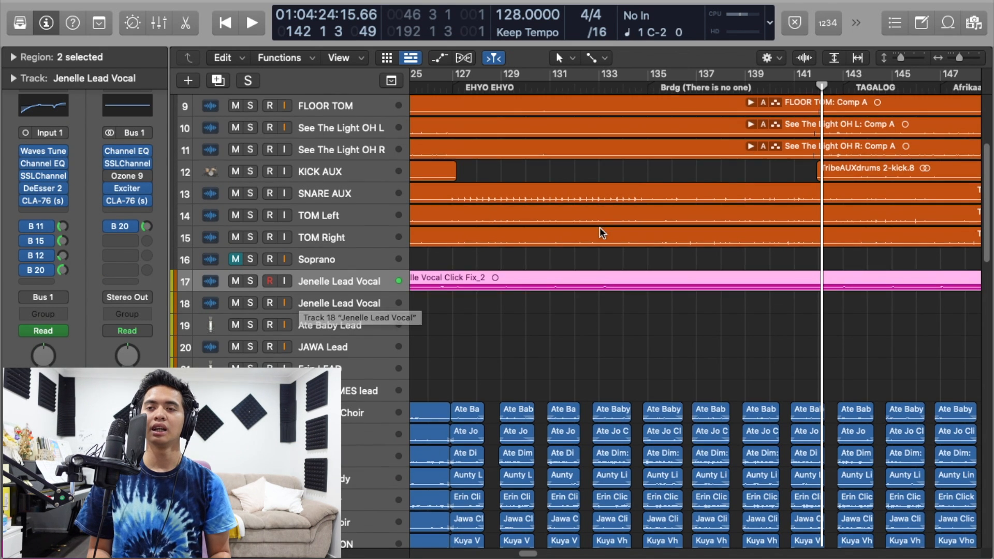
scroll(591, 227, down, 3)
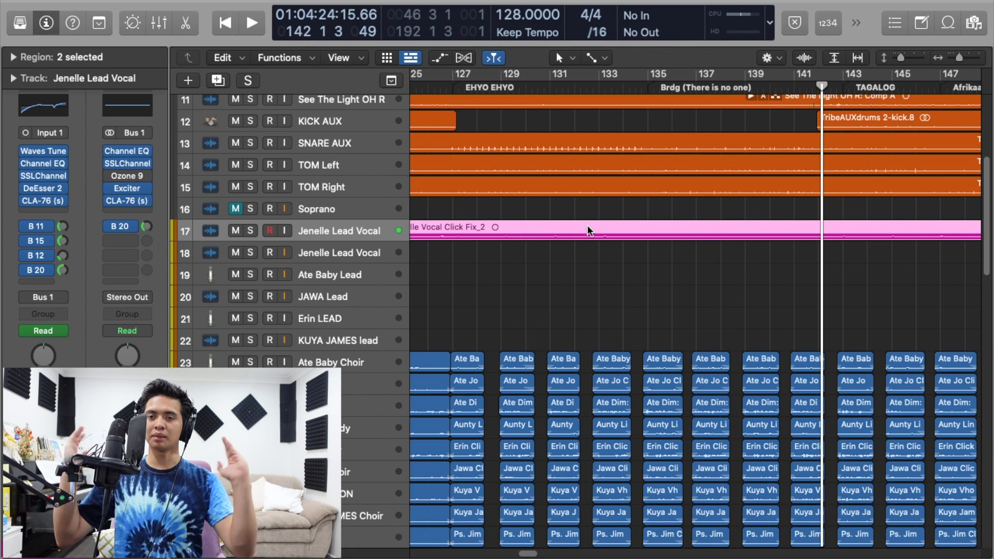
scroll(585, 232, down, 2)
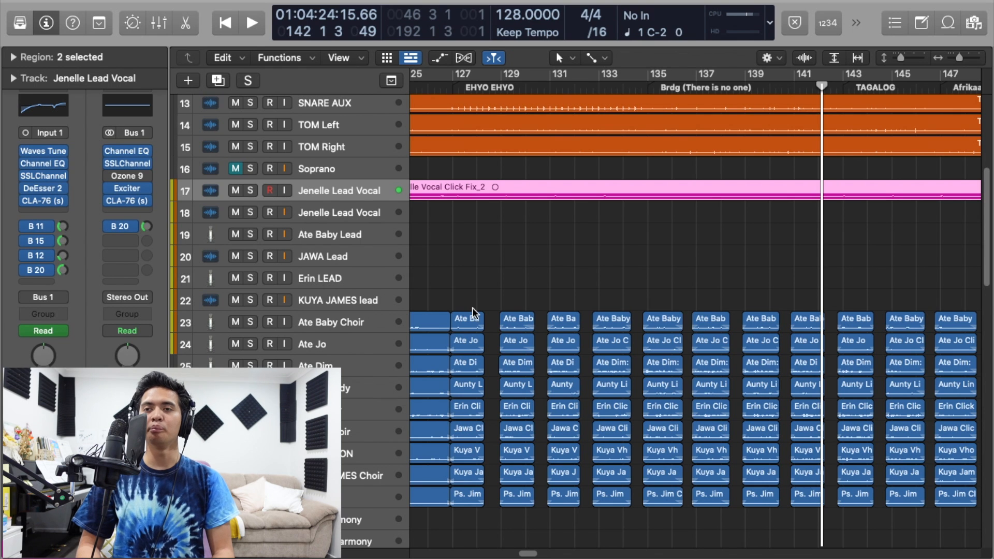
scroll(660, 282, down, 2)
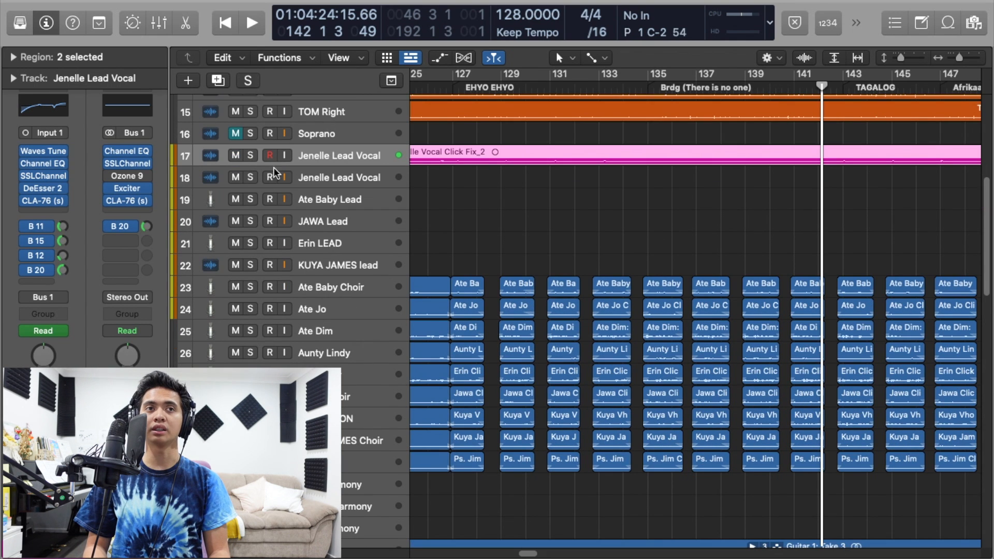
Step: Play the bridge from bar 135 with the lead vocal and choir tracks soloed, comparing them against the full mix
click(252, 155)
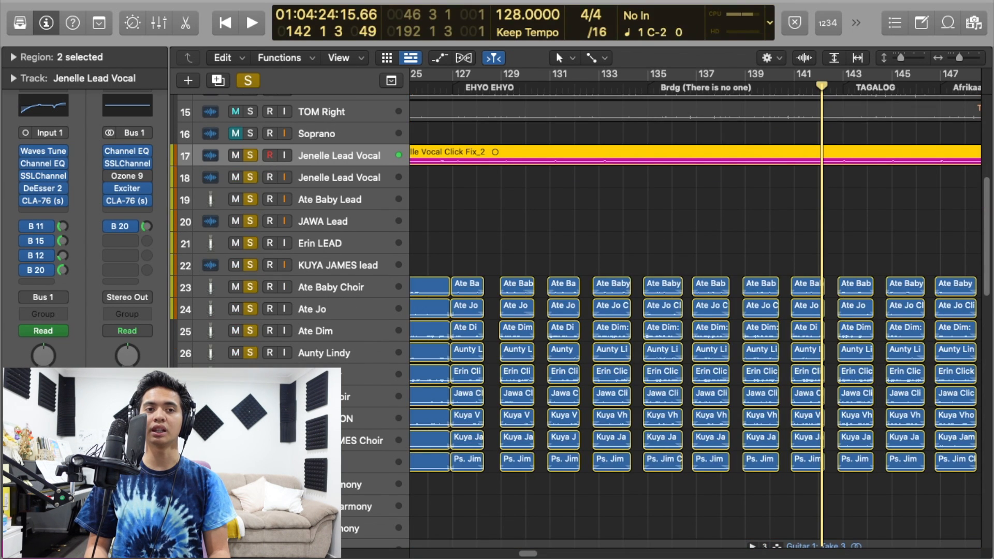
click(658, 89)
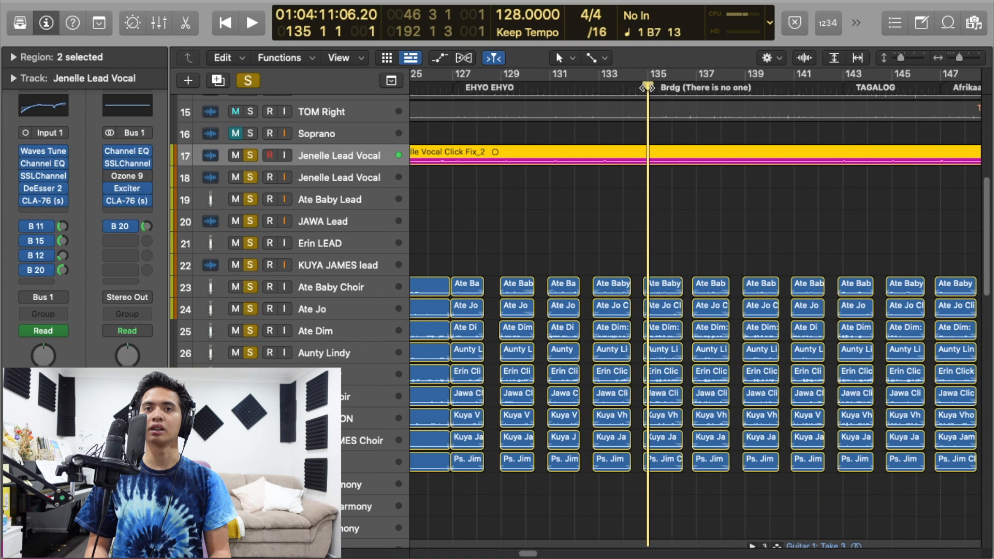
key(space)
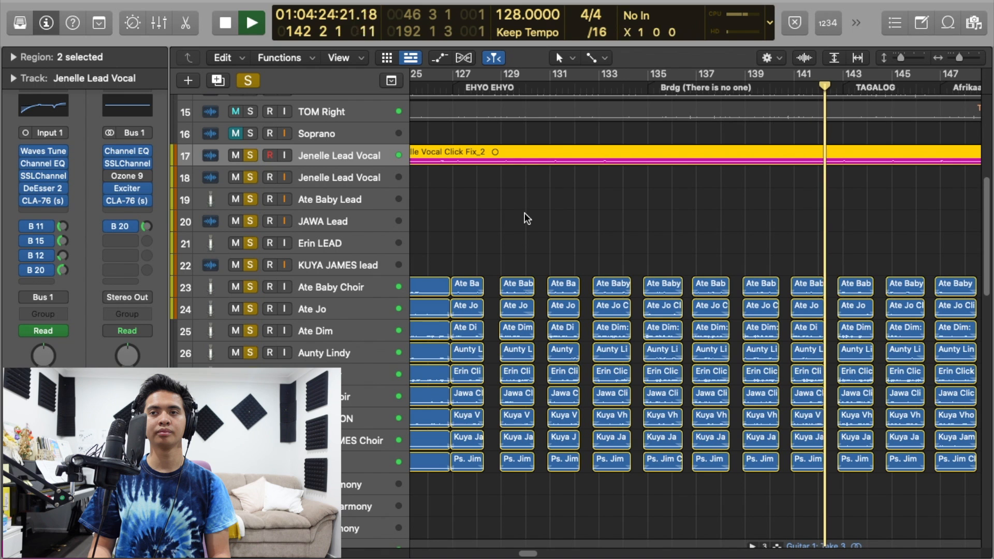
click(254, 86)
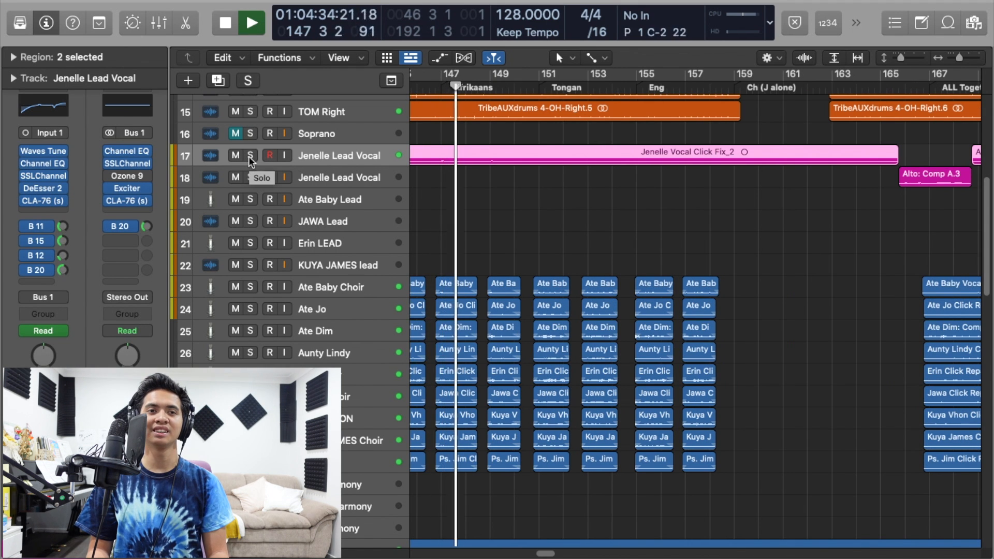
click(249, 155)
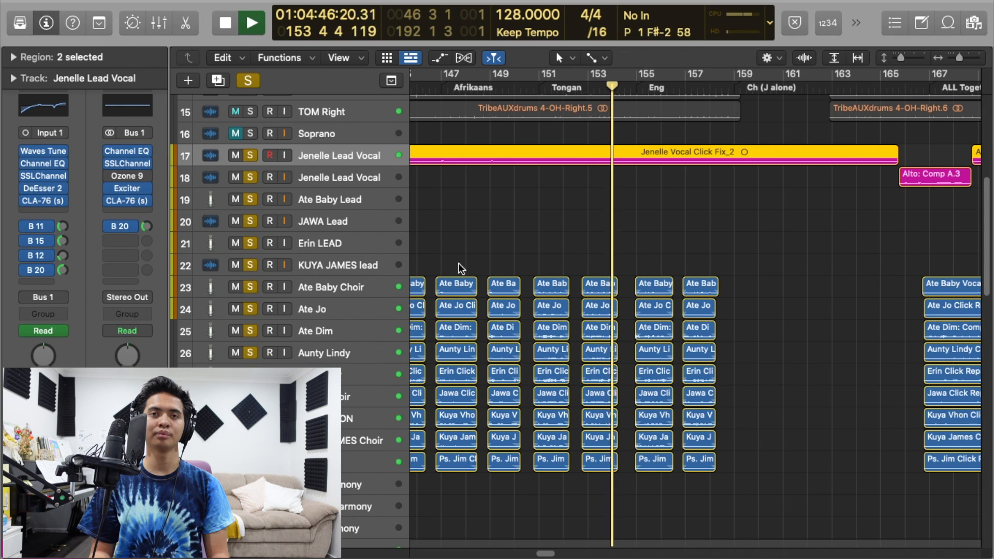
Step: Replay the soloed lead vocal and choir tracks from just before the TAGALOG marker
key(space)
drag(616, 86, 469, 100)
key(space)
key(space)
click(456, 90)
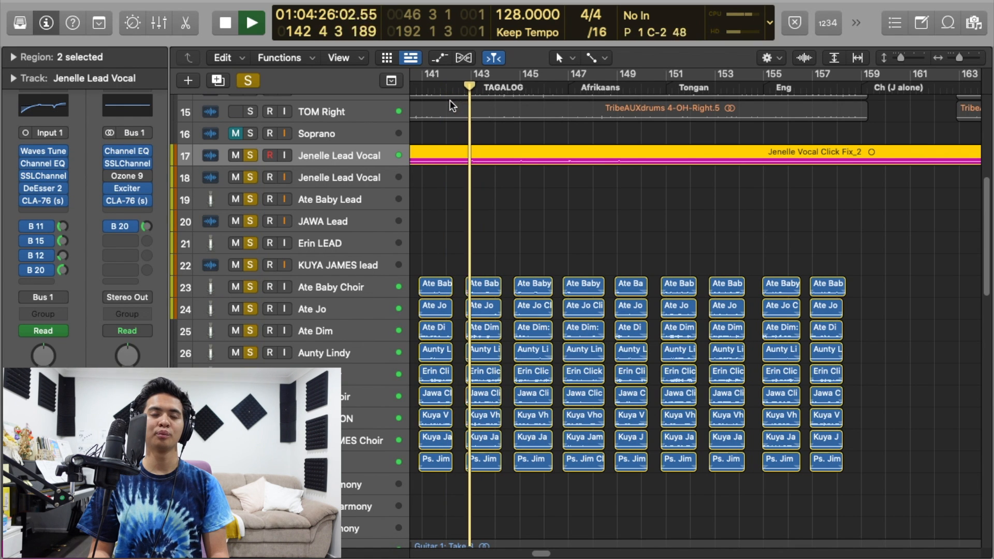
scroll(518, 207, down, 2)
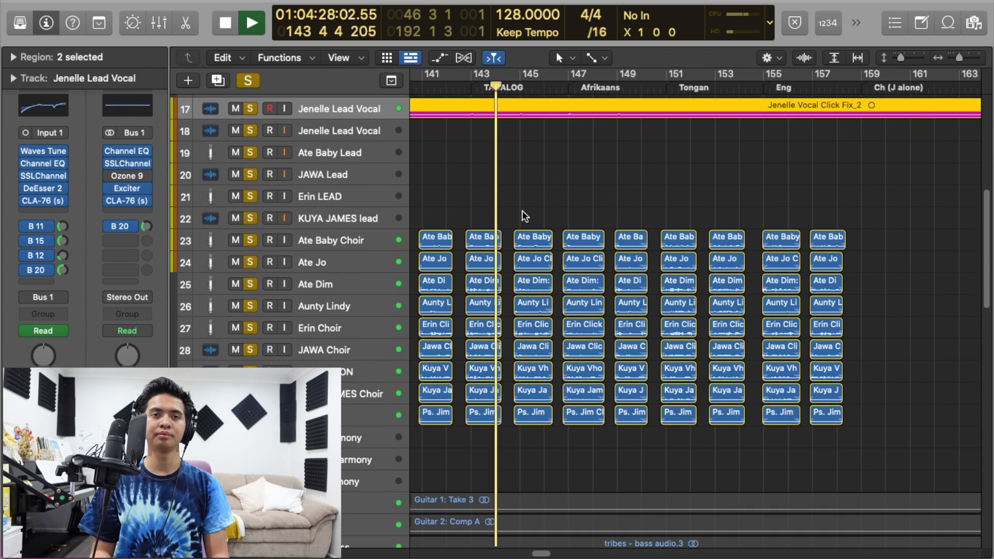
scroll(522, 215, down, 1)
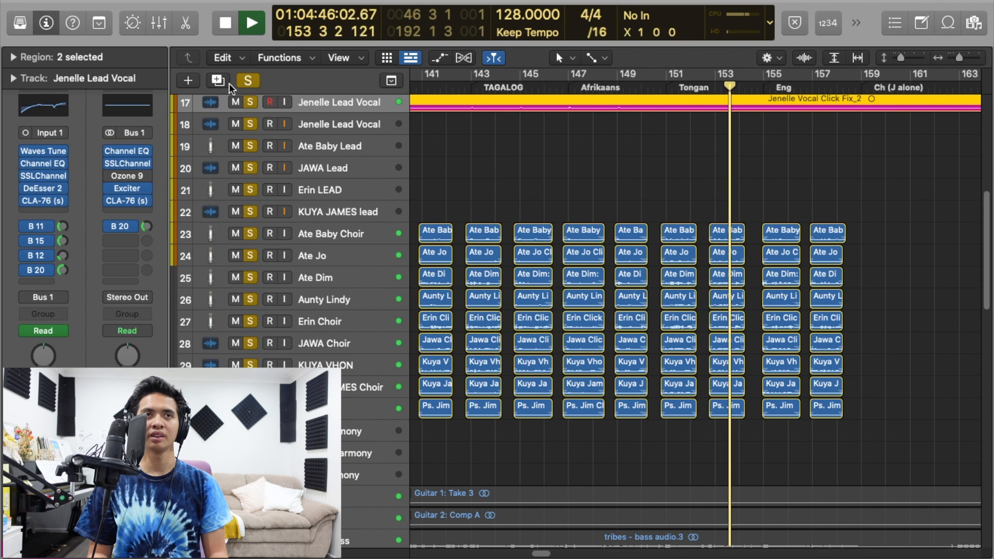
Step: Clear all solos and play the full mix up to the Ch (J alone) marker at bar 159, stopping there
click(245, 80)
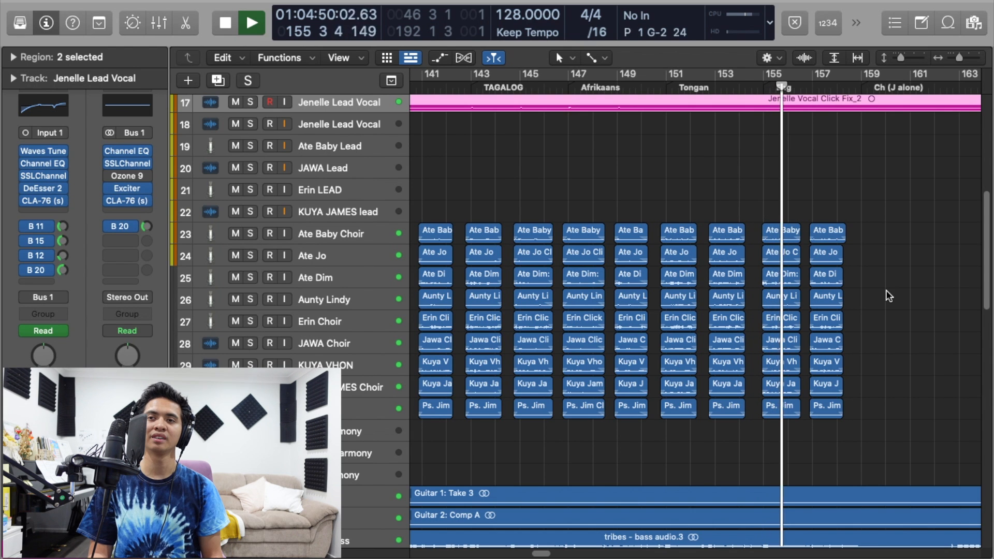
scroll(886, 294, up, 3)
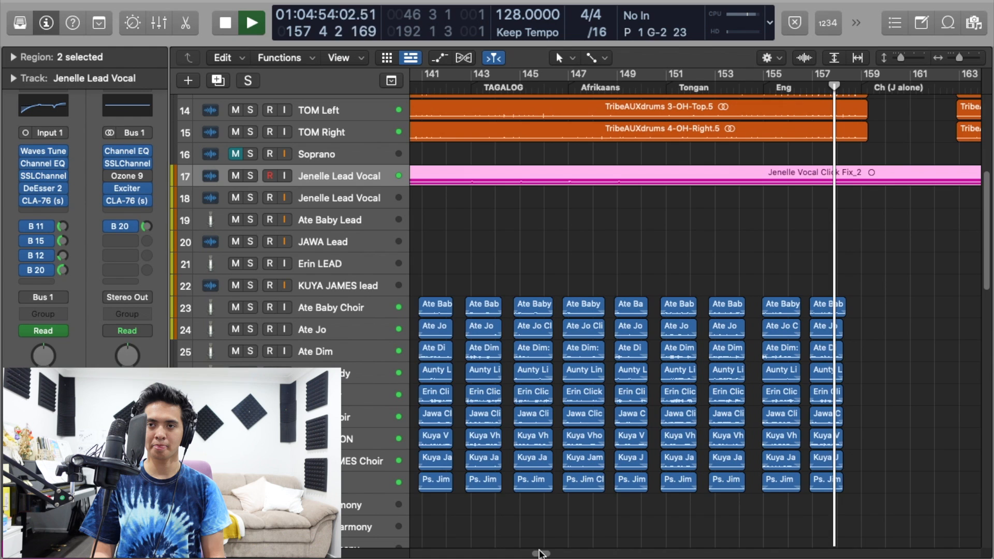
scroll(760, 342, right, 5)
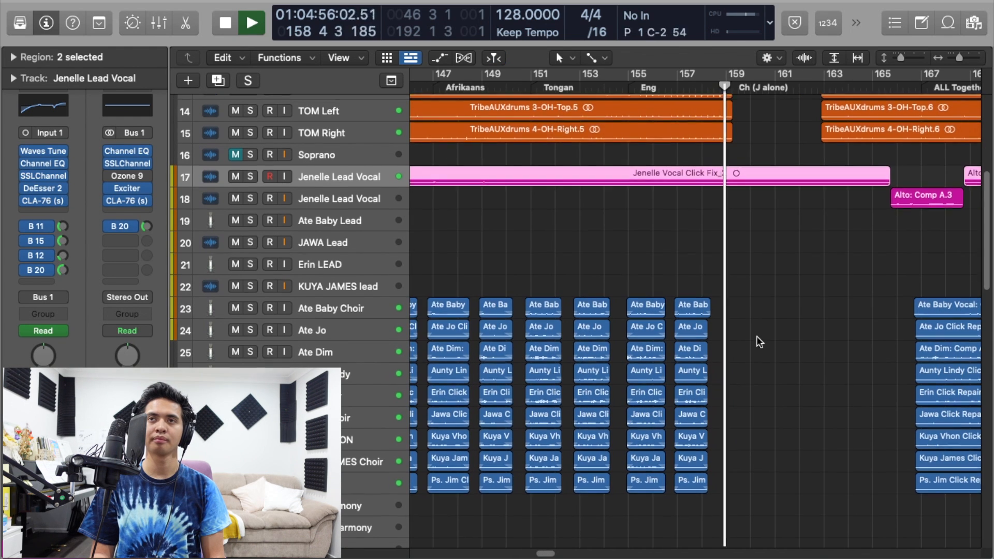
scroll(759, 342, up, 6)
key(space)
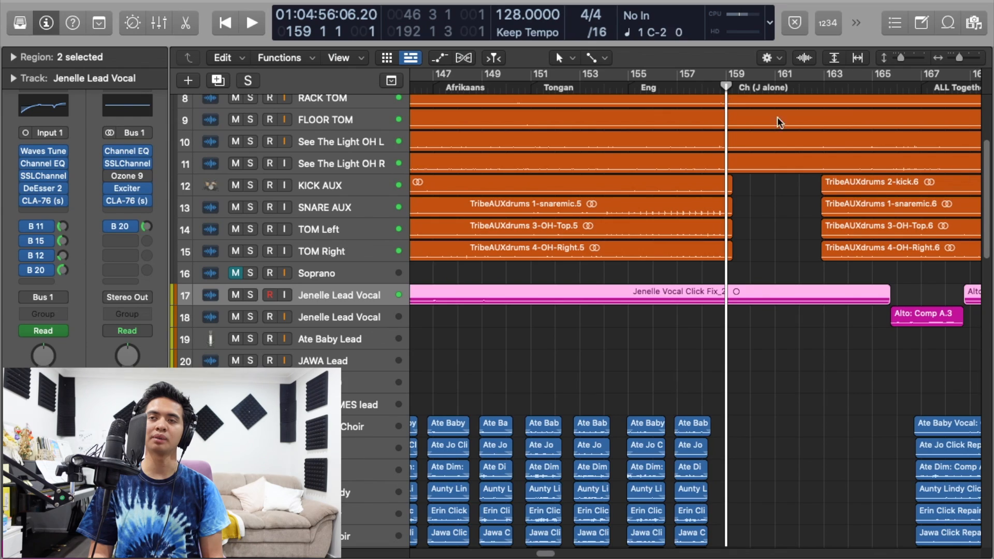
Step: Play the Ch (J alone) section from bar 159 while looking over the drum, vocal, keys and synth tracks
scroll(938, 184, up, 5)
scroll(930, 215, down, 15)
scroll(930, 215, up, 15)
key(space)
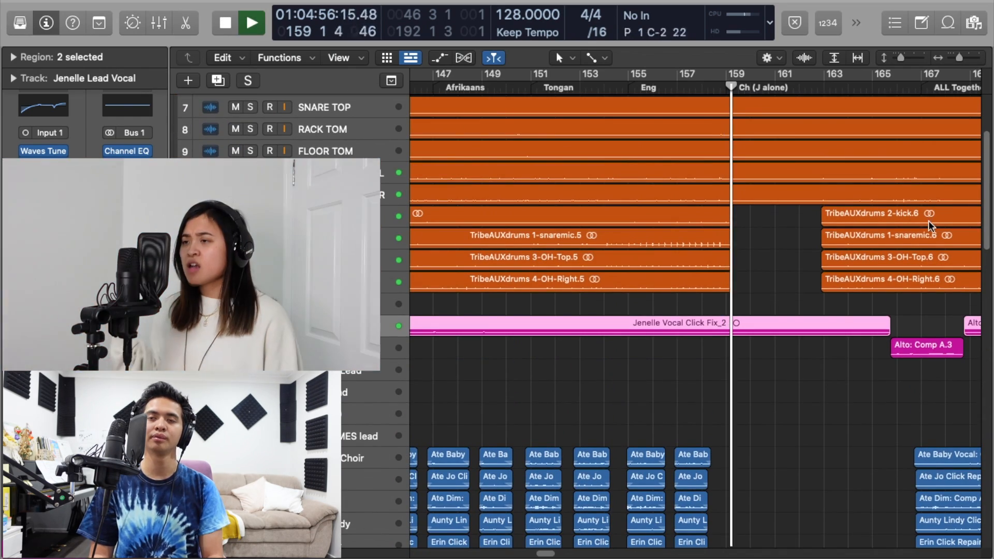
scroll(902, 219, up, 5)
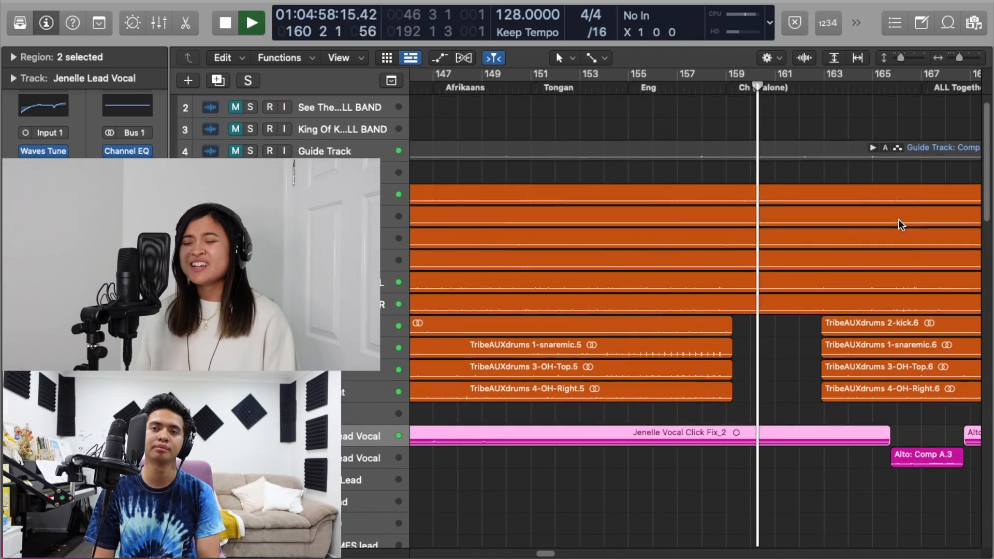
scroll(891, 217, down, 20)
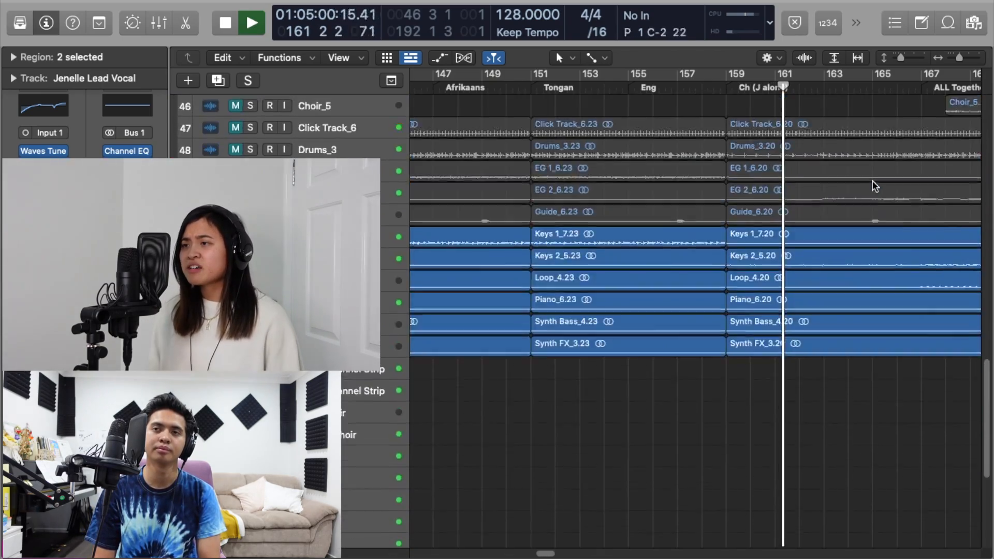
scroll(874, 185, up, 20)
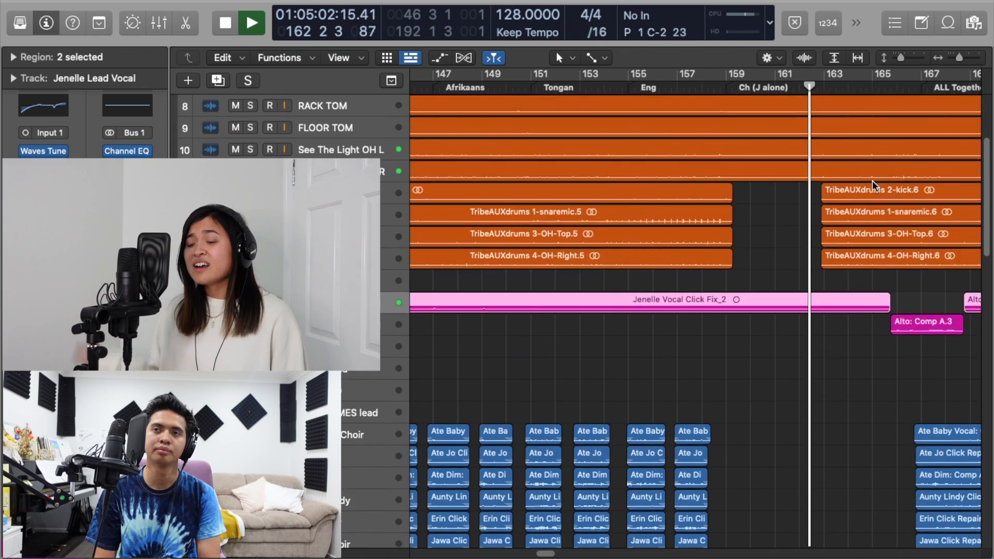
scroll(873, 182, up, 5)
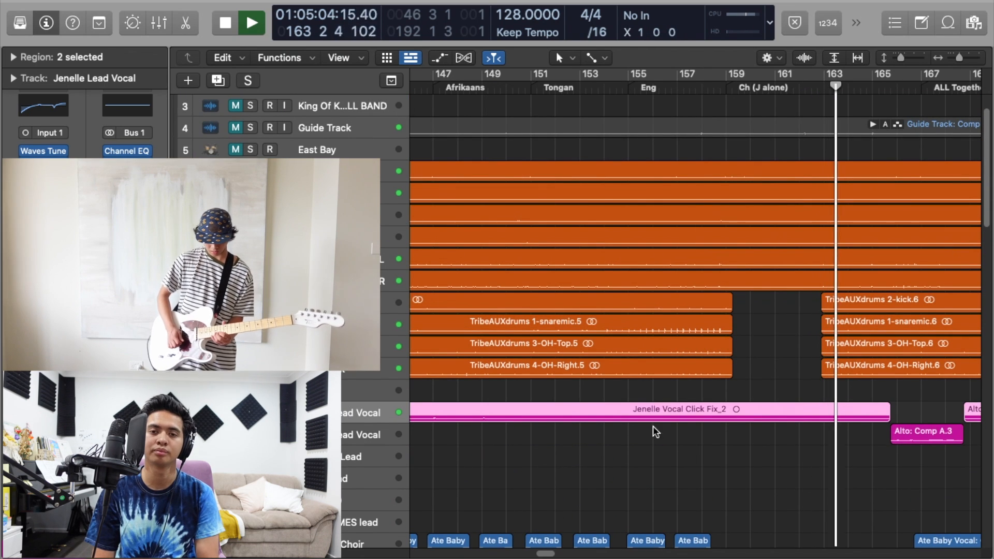
Step: Follow the lead vocal and choir tracks into the ALL Together now! section and stop playback at bar 168
drag(545, 554, 552, 554)
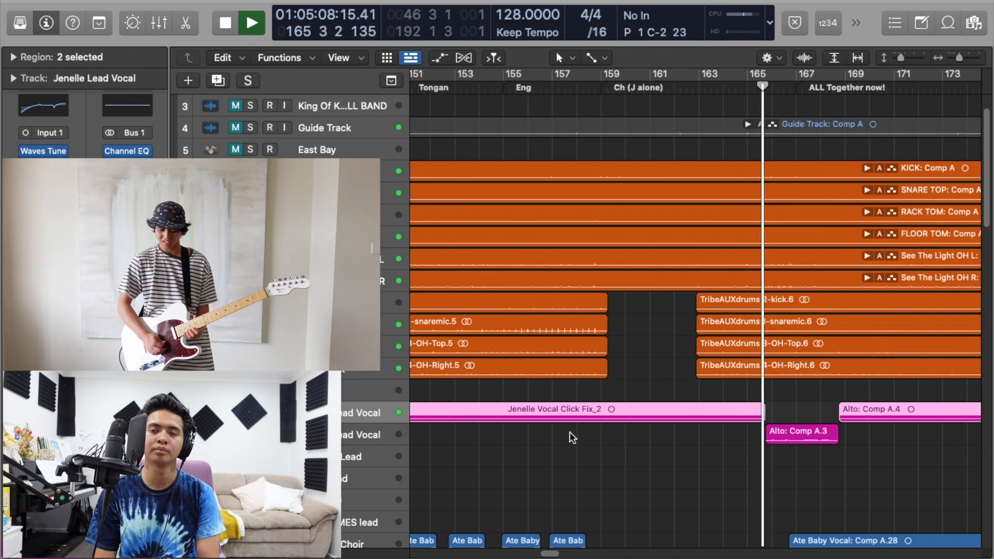
scroll(557, 420, down, 3)
scroll(552, 418, down, 2)
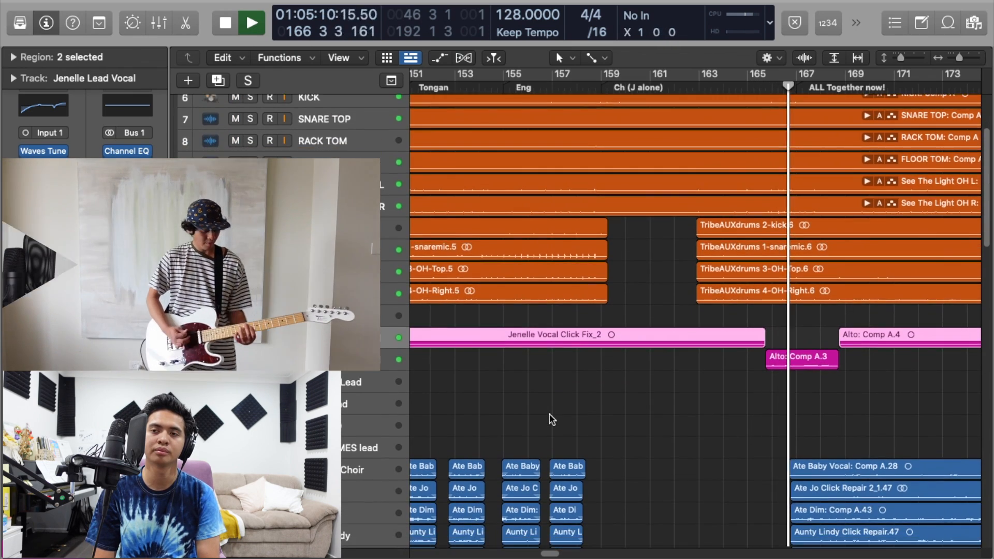
scroll(550, 415, down, 9)
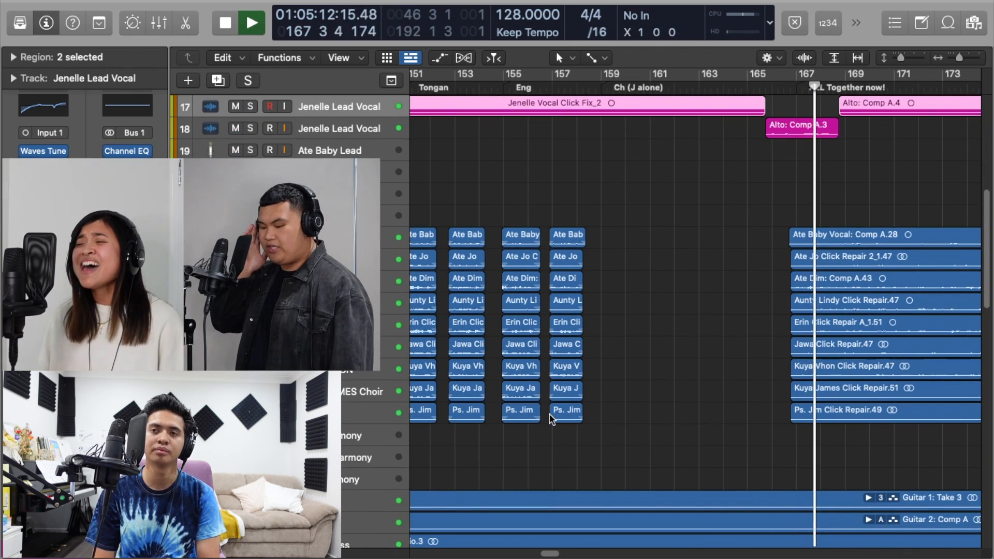
scroll(553, 414, up, 8)
key(space)
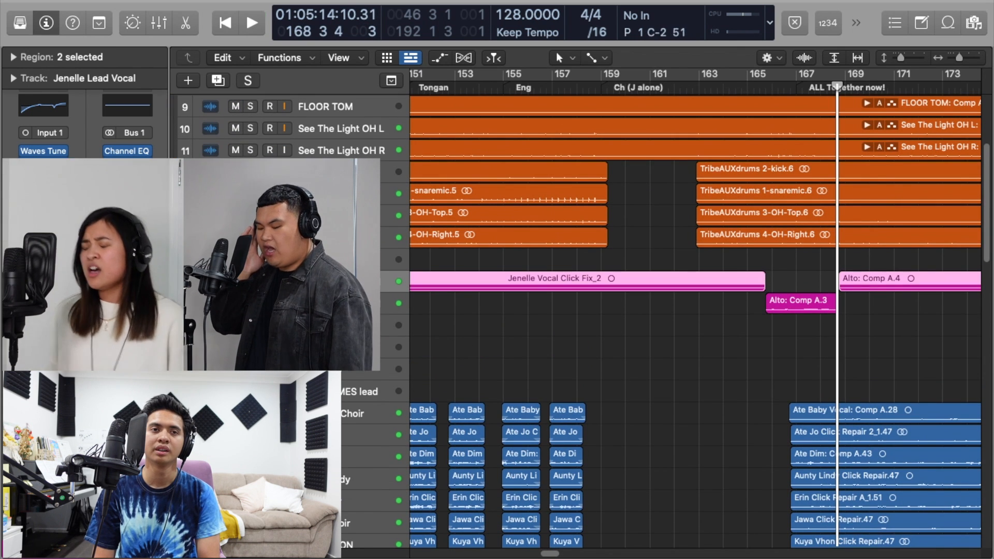
Step: Solo both lead vocal tracks (17 and 18) at bar 165 and select track 18
click(250, 304)
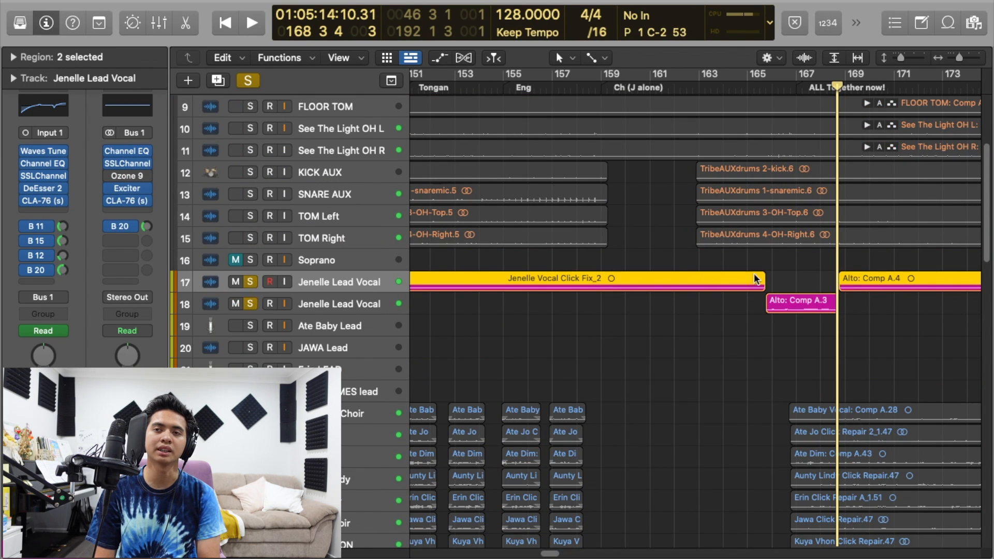
click(750, 87)
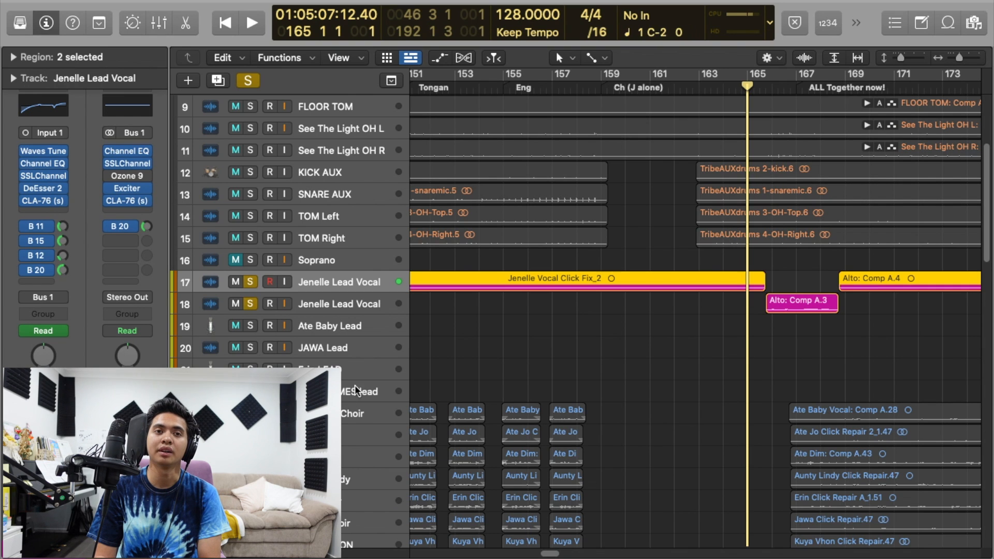
click(366, 300)
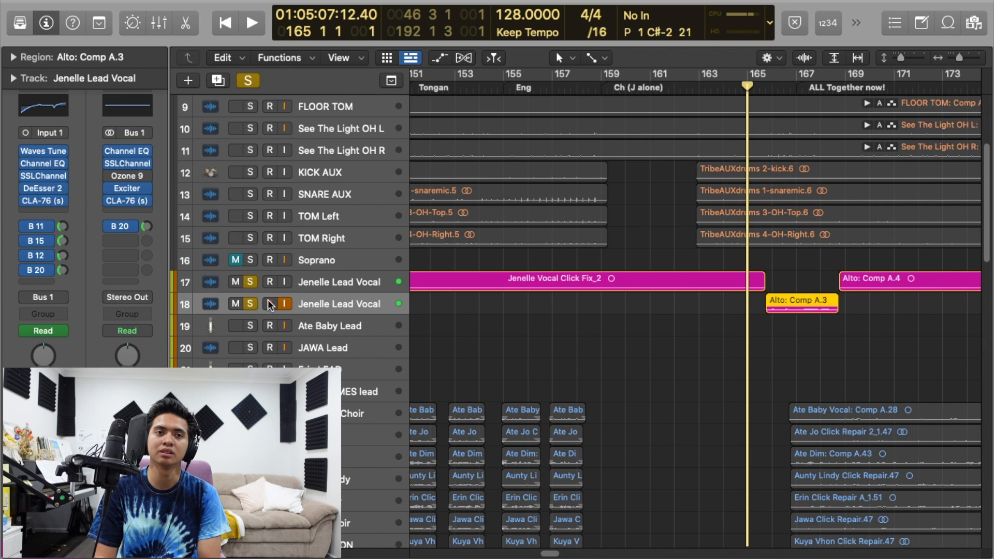
Step: Check the volume automation of the two lead vocal tracks, hide it again and play the soloed vocals from bar 165
key(a)
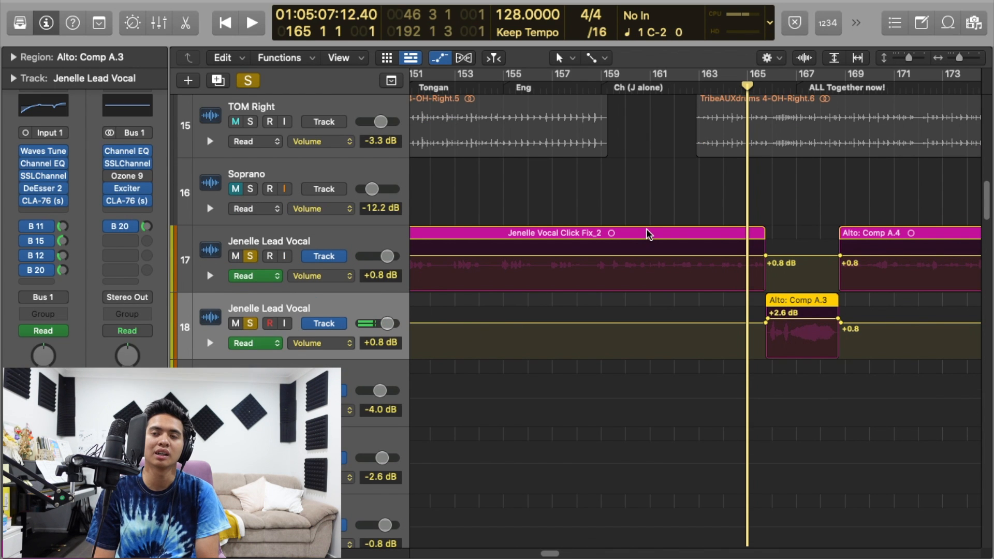
key(a)
key(ctrl+Up)
key(space)
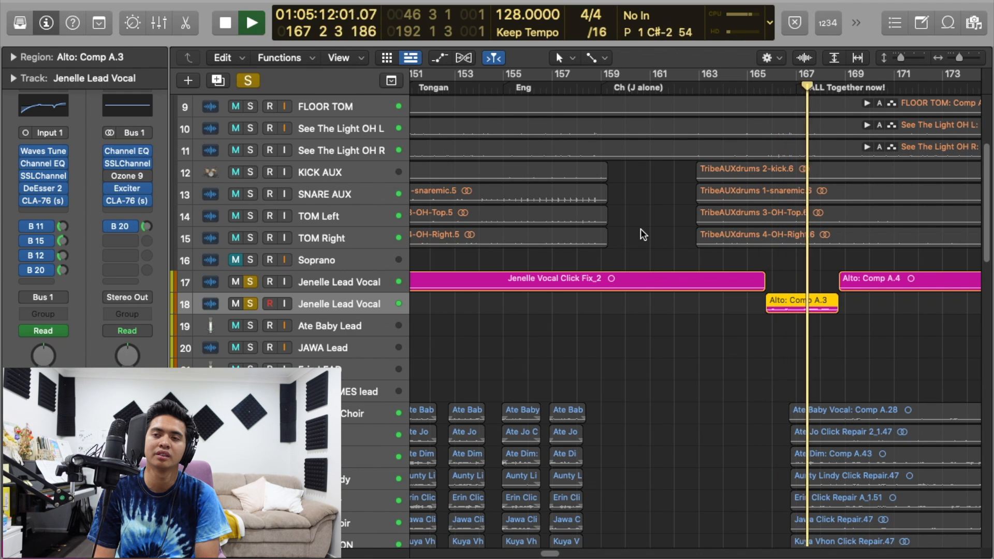
Step: Clear all solos and follow the full mix through ALL Together now!, looking over the choir, guitar, bass and acoustic tracks
click(240, 81)
scroll(548, 343, down, 5)
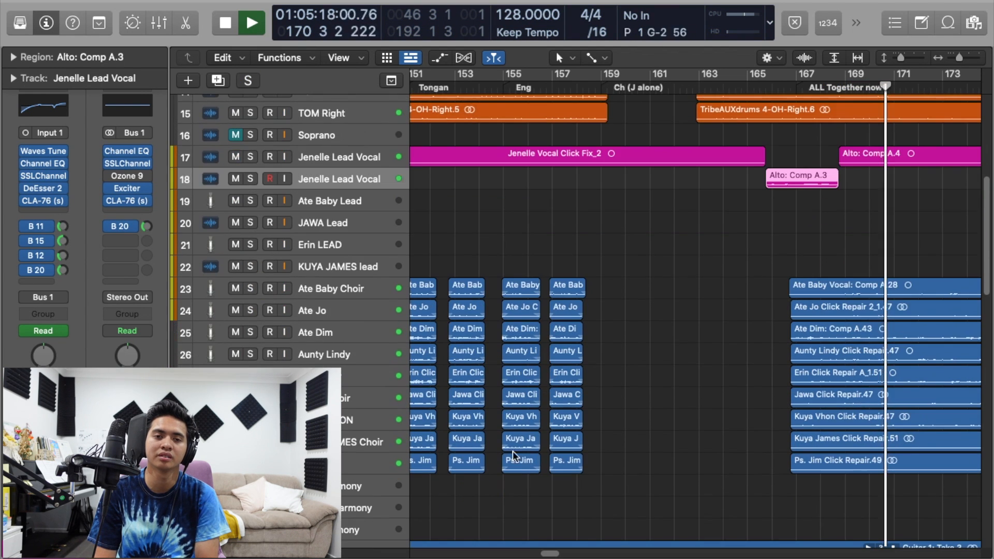
drag(557, 554, 568, 555)
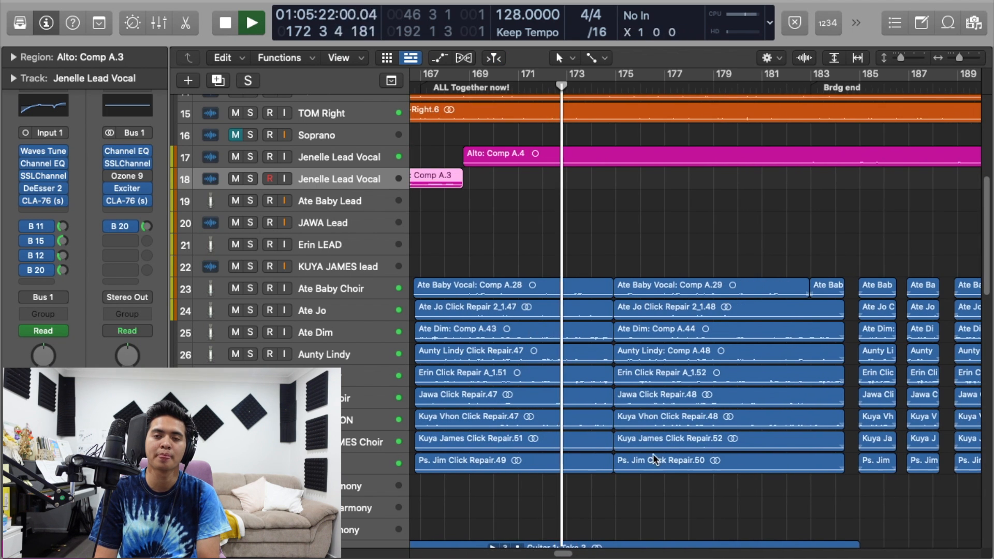
scroll(654, 454, down, 10)
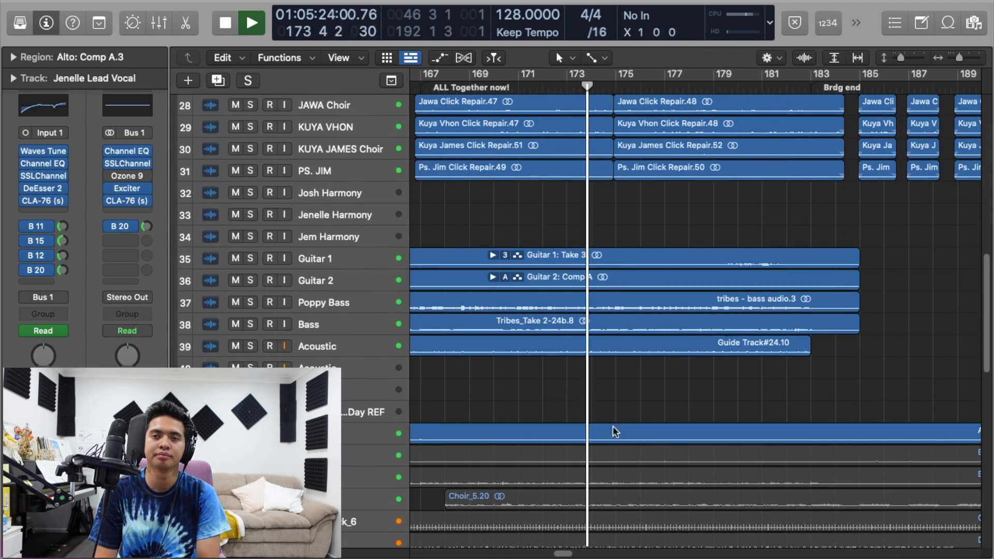
Step: Check the volume automation of the guitar, bass and acoustic tracks during playback and hide it again
scroll(519, 360, down, 2)
key(a)
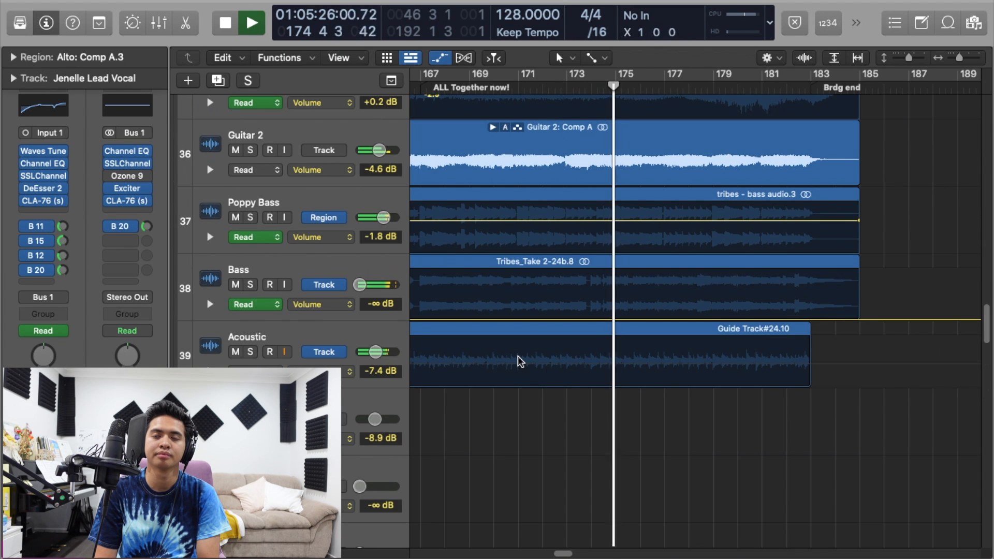
key(a)
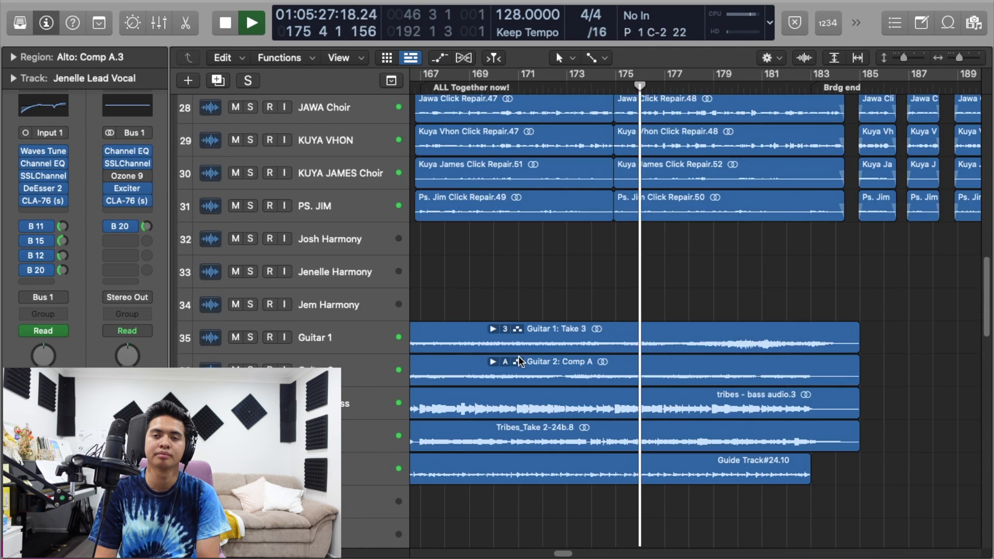
Step: Stop playback at bar 176 and look over the guitar, bass and acoustic tracks of ALL Together now!
scroll(520, 361, up, 15)
scroll(533, 313, down, 5)
key(space)
scroll(522, 310, up, 6)
scroll(520, 306, up, 3)
scroll(517, 308, down, 20)
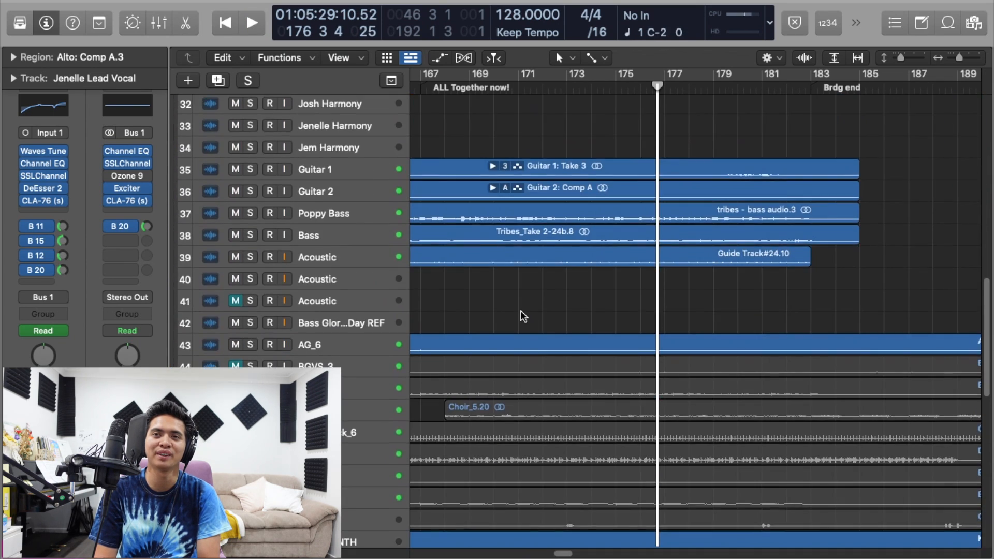
scroll(522, 313, down, 4)
scroll(501, 311, up, 5)
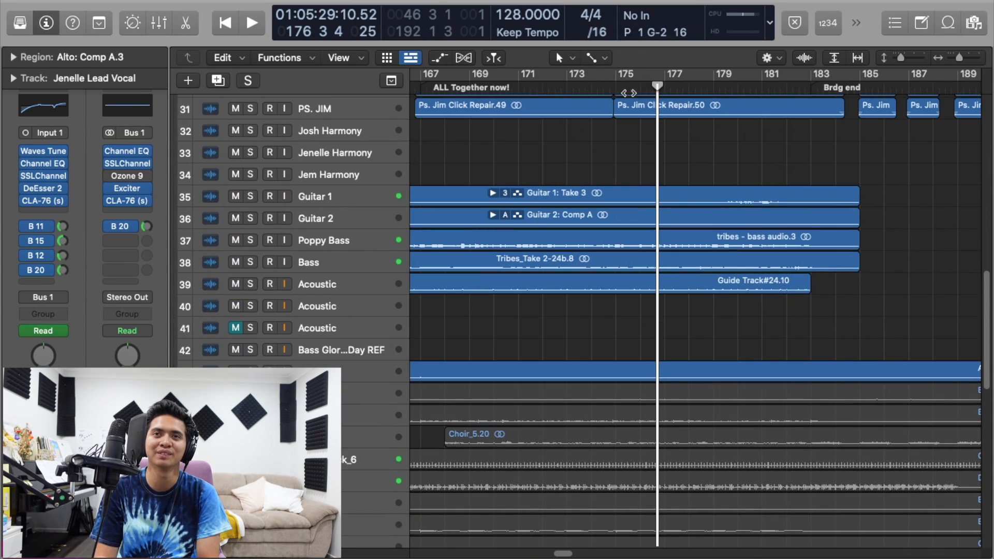
Step: Play from bar 175 with the Guitar 1 track soloed, and clear the solo again
click(629, 93)
key(space)
click(237, 197)
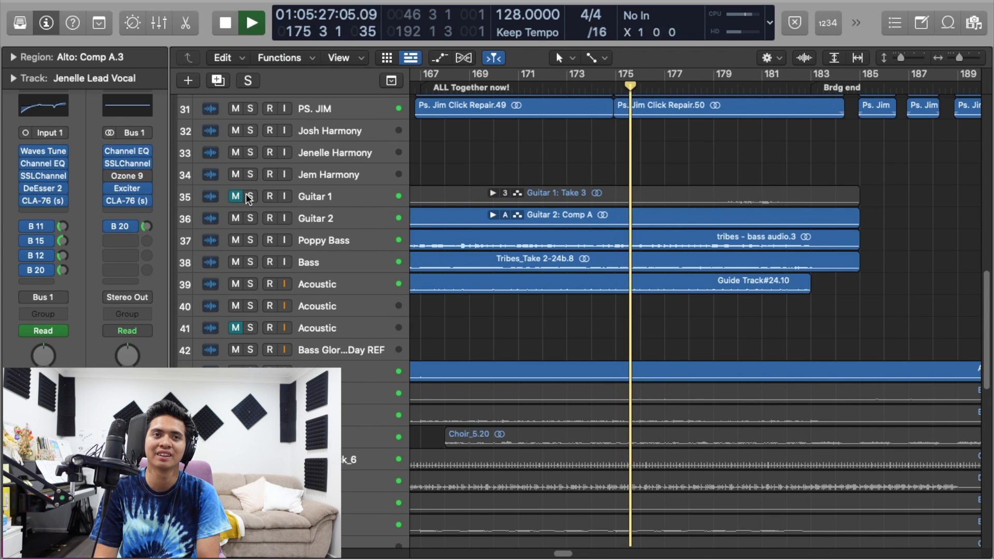
click(249, 196)
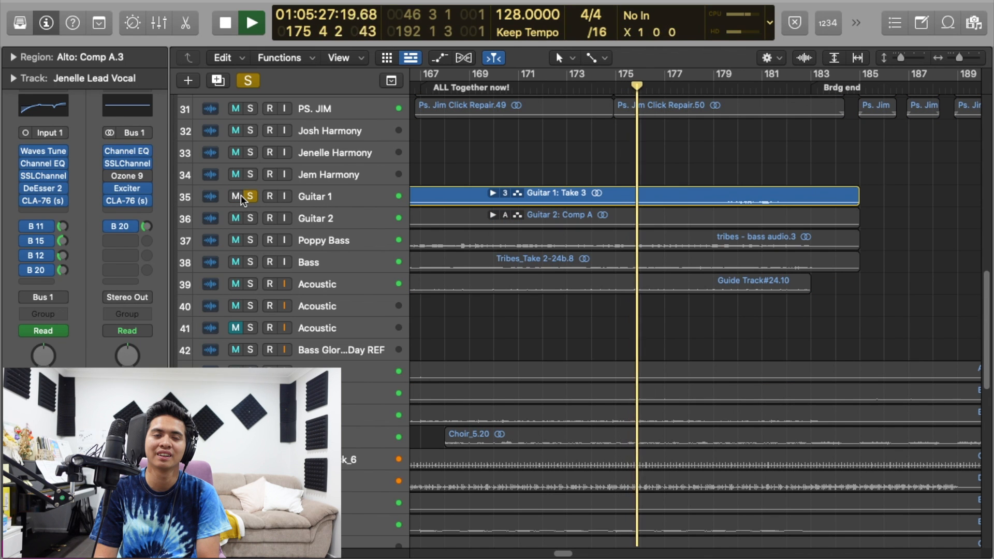
click(256, 83)
Step: Unmute the Acoustic track 41 and look over the instrument and drum tracks while playback runs into Brdg end
click(236, 328)
scroll(330, 267, down, 5)
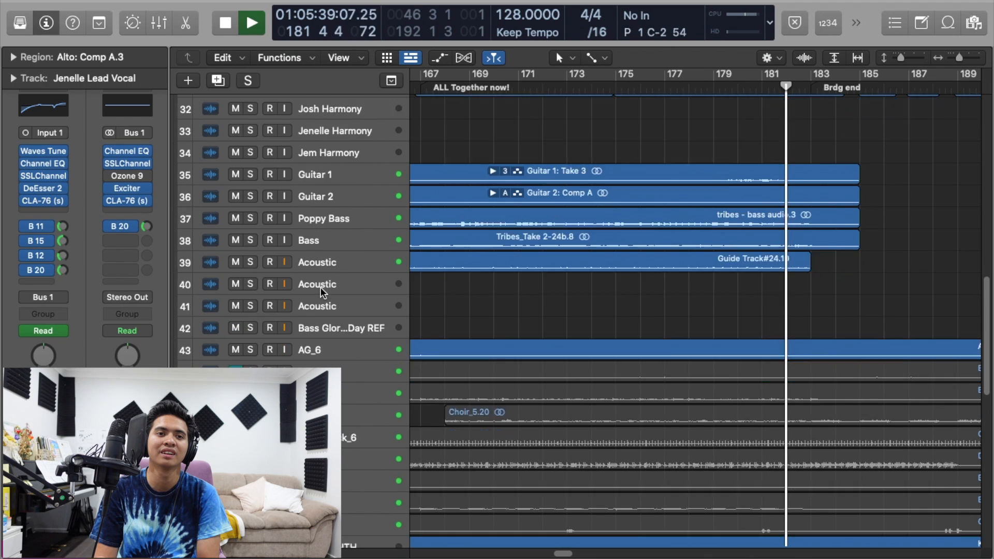
click(233, 280)
scroll(554, 260, down, 3)
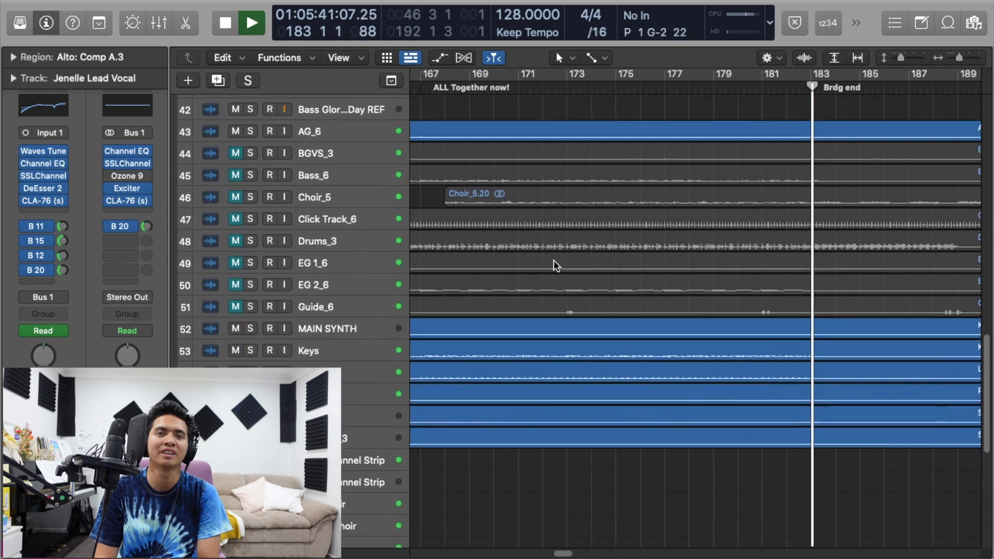
scroll(553, 260, up, 15)
scroll(552, 260, up, 4)
scroll(552, 260, down, 2)
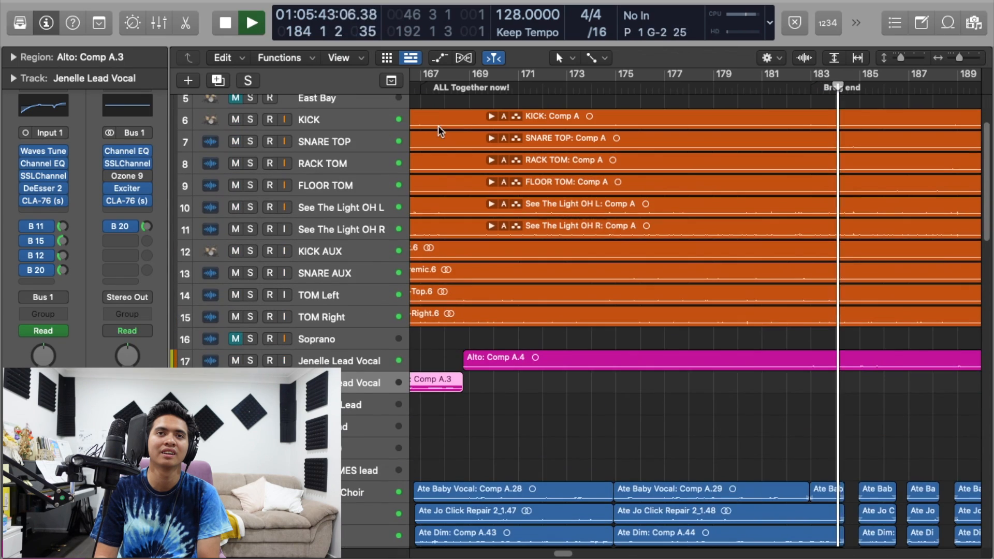
Step: Replay the full mix of ALL Together now! from bar 169, looking over the instrument, choir and drum tracks
click(479, 228)
scroll(475, 262, down, 12)
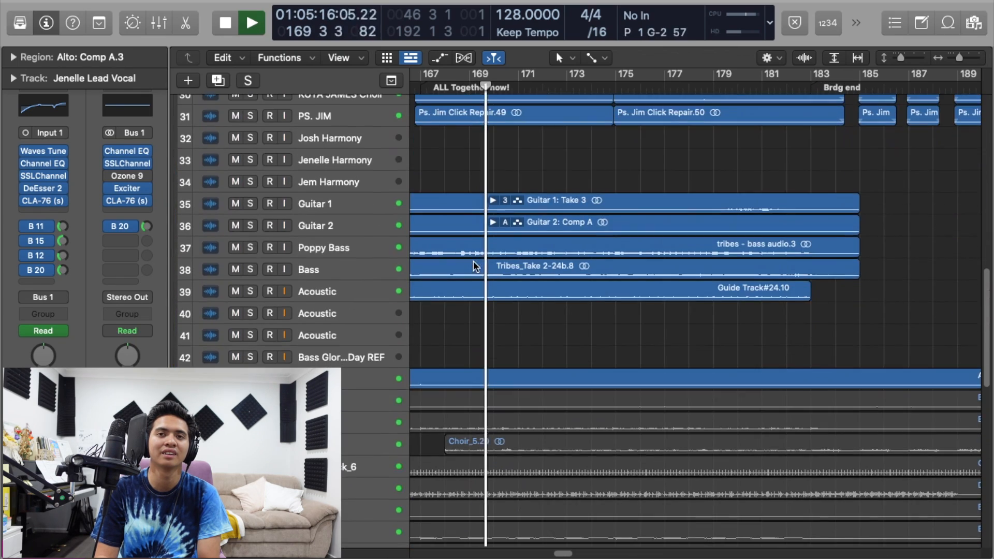
scroll(651, 300, down, 3)
scroll(651, 298, down, 3)
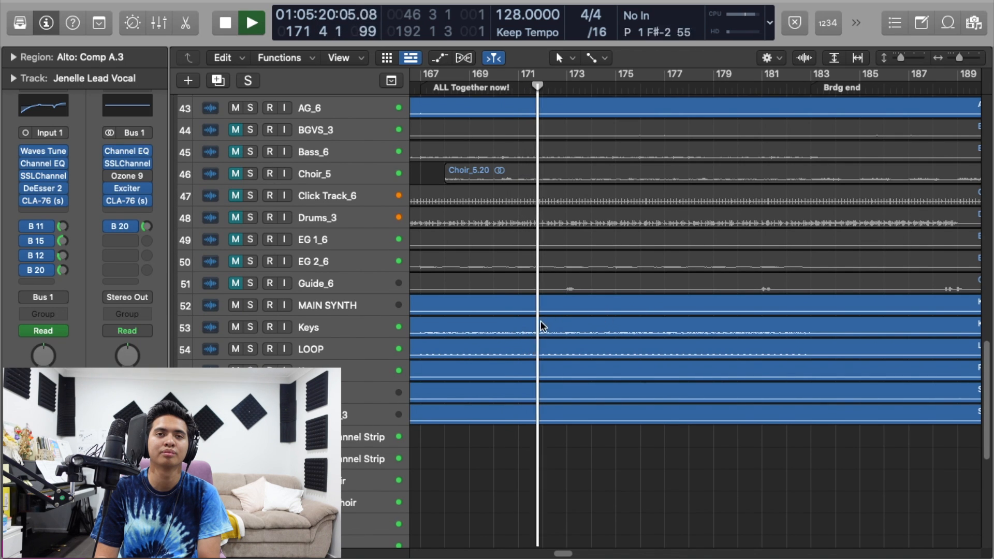
scroll(566, 344, down, 4)
scroll(566, 343, up, 12)
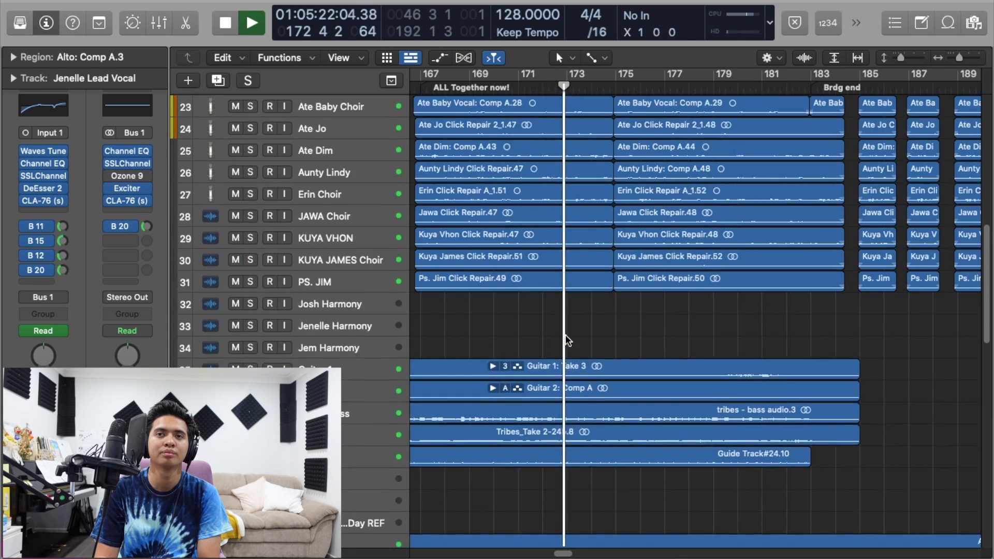
scroll(567, 340, up, 6)
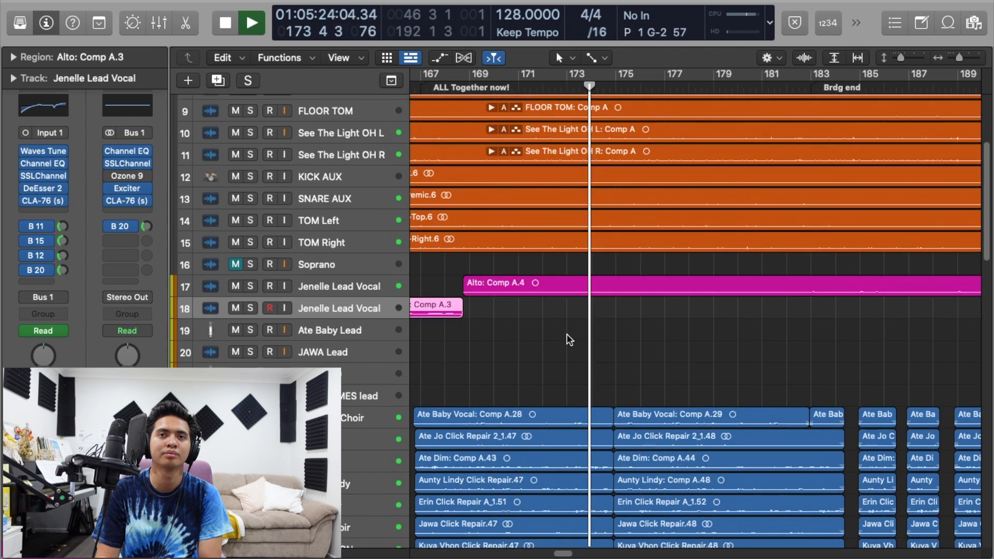
scroll(570, 339, up, 5)
Step: Inspect the instrument bus, reverb, delay and master channel levels in the mixer during playback, and hide the mixer again
key(x)
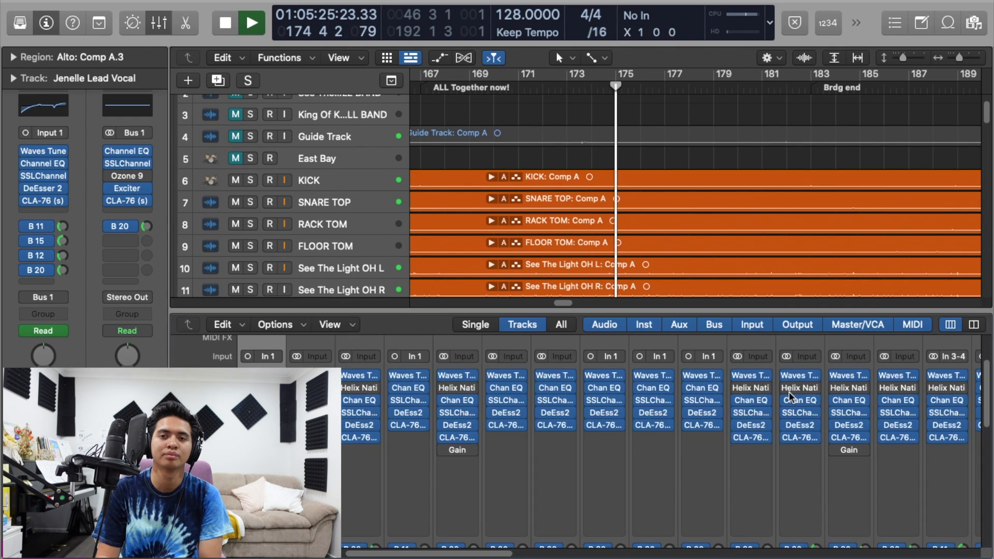
drag(494, 555, 940, 555)
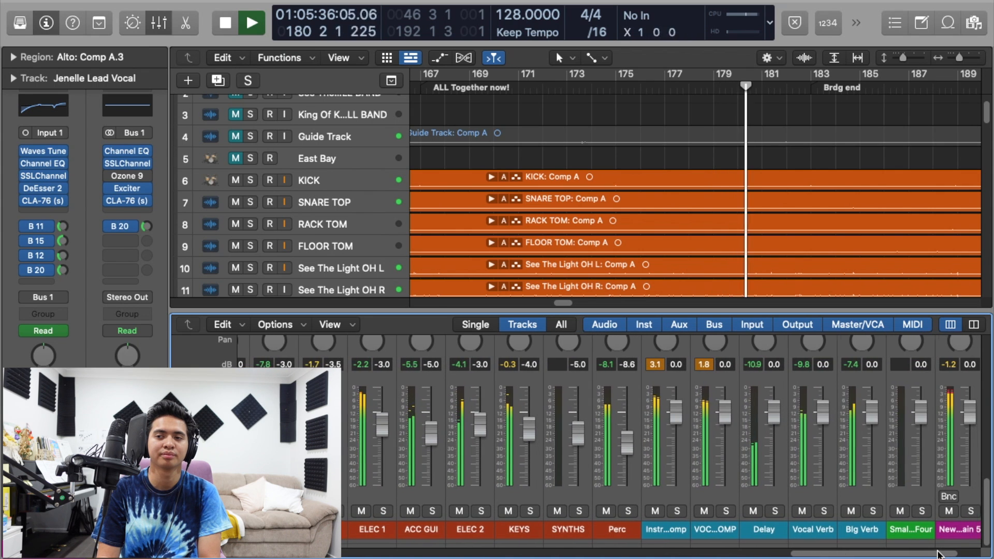
scroll(831, 489, up, 5)
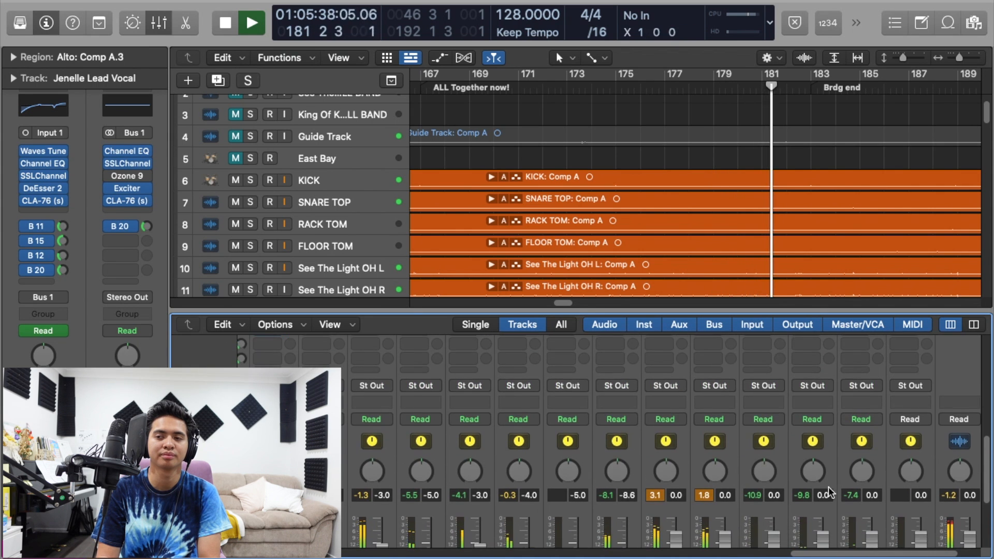
scroll(790, 487, up, 3)
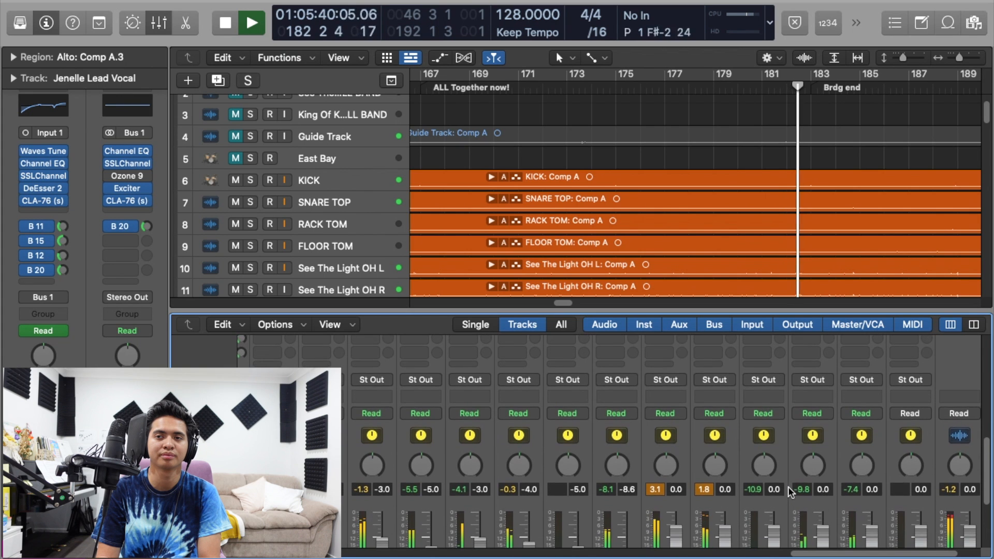
scroll(765, 484, up, 6)
key(x)
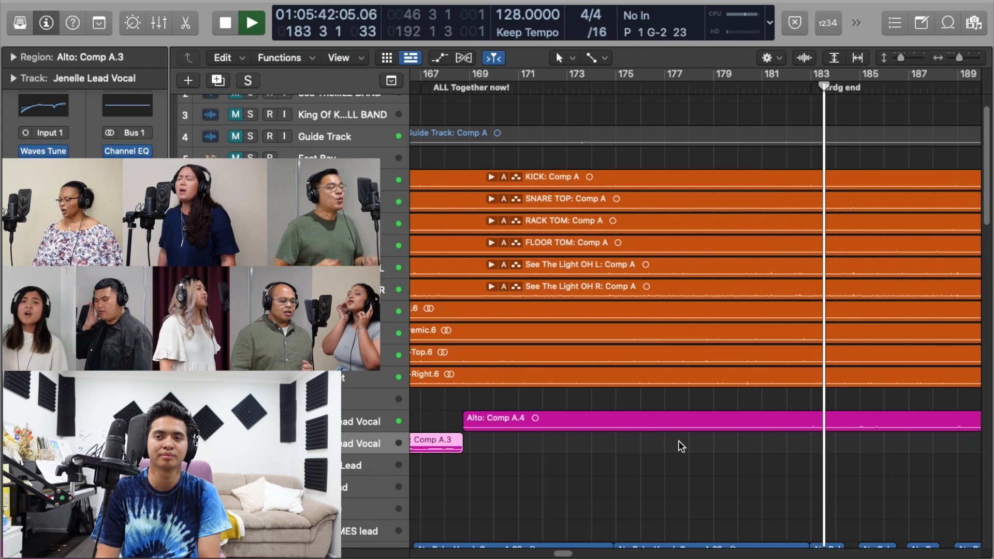
Step: Play the full mix from bar 182 through the Brdg end section and stop at bar 193
key(space)
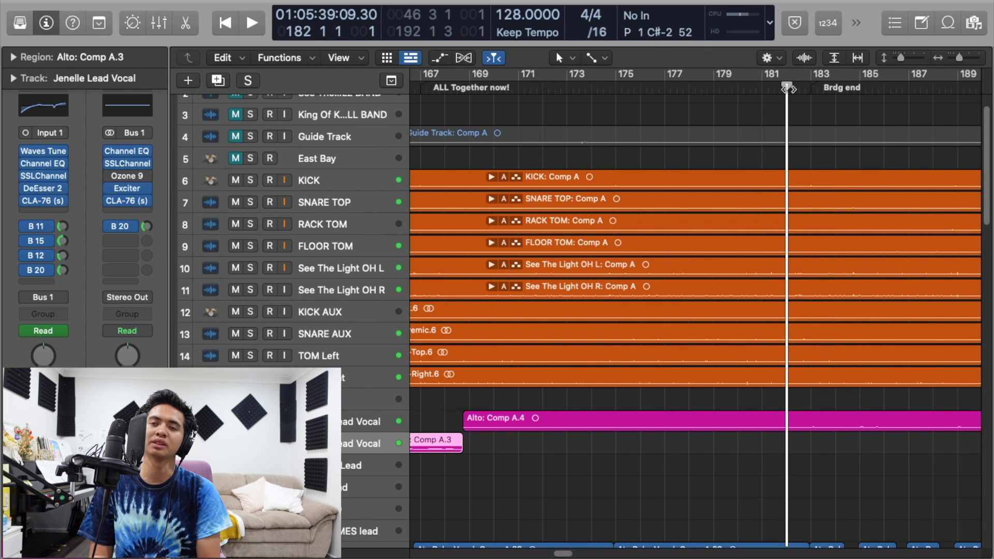
key(space)
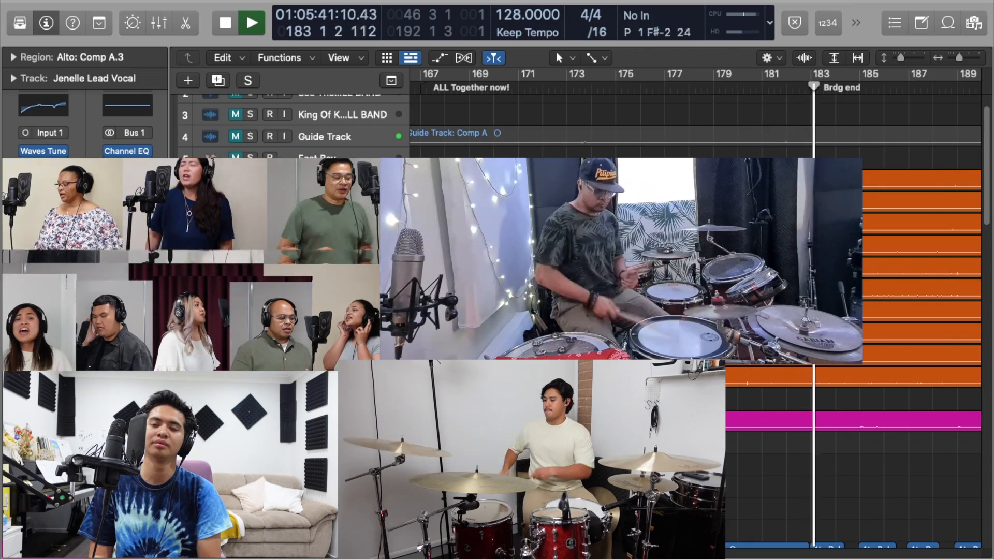
scroll(694, 311, down, 8)
scroll(694, 311, down, 5)
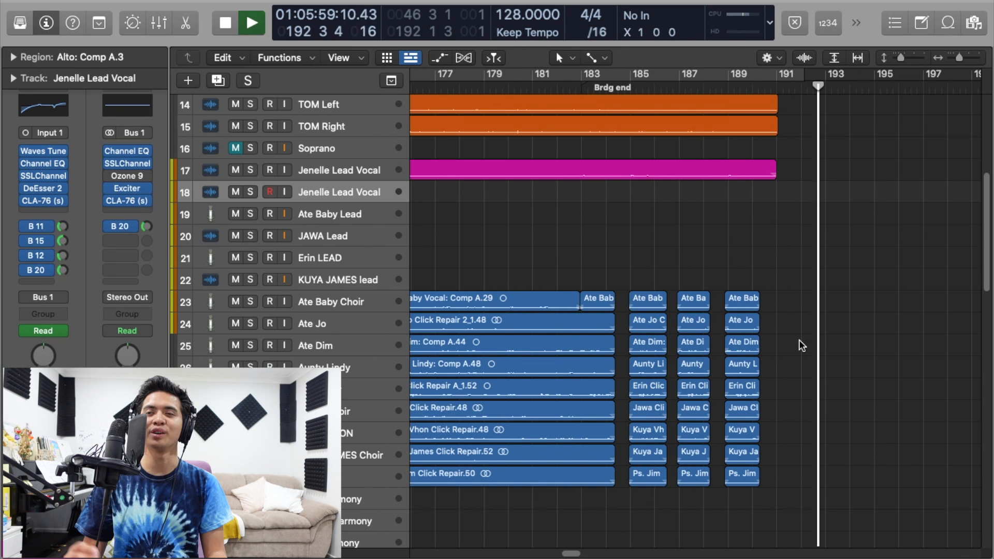
key(space)
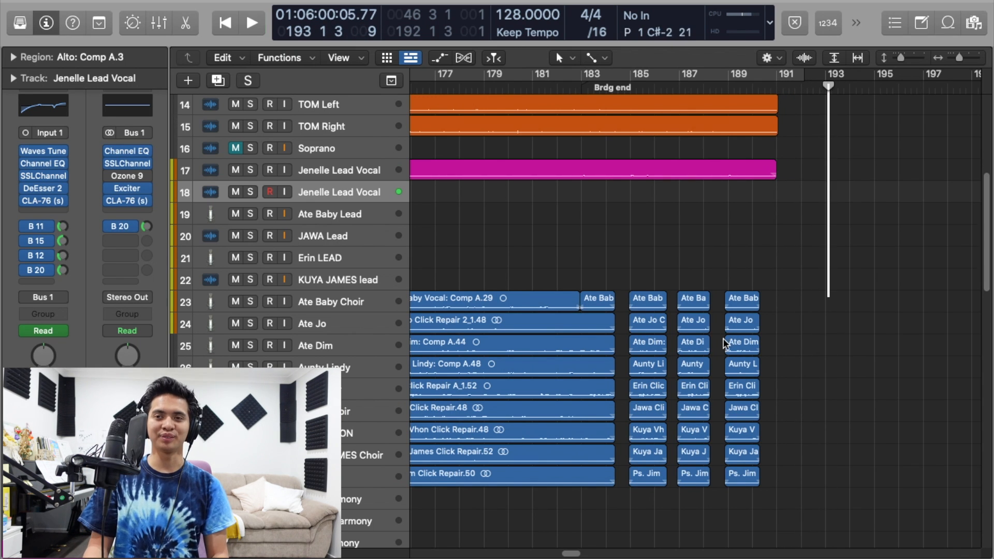
Step: Show the mixer, inspect the Ozone 9 Equalizer on the New Master Chain 5 channel, and close the plug-in
key(x)
scroll(723, 415, down, 5)
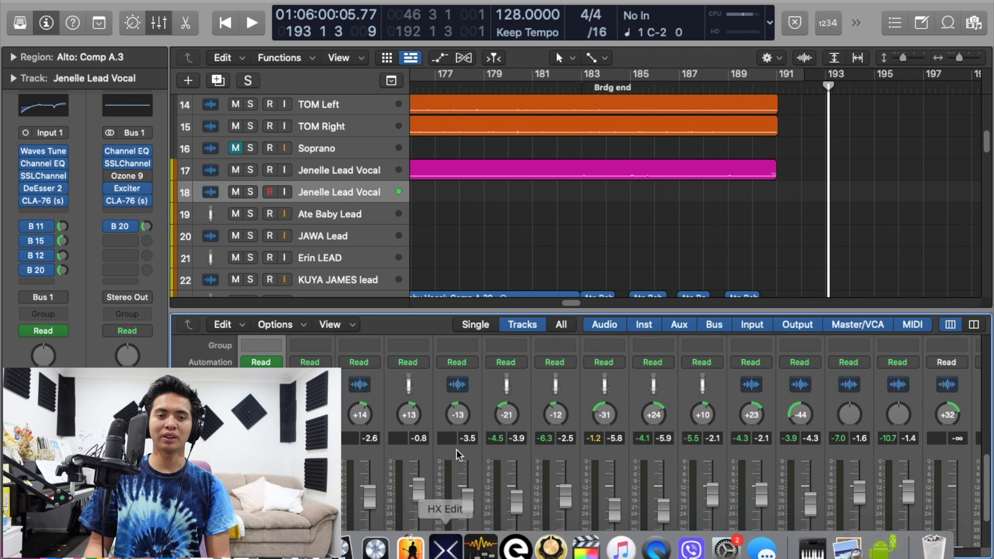
drag(383, 553, 930, 508)
scroll(949, 412, up, 5)
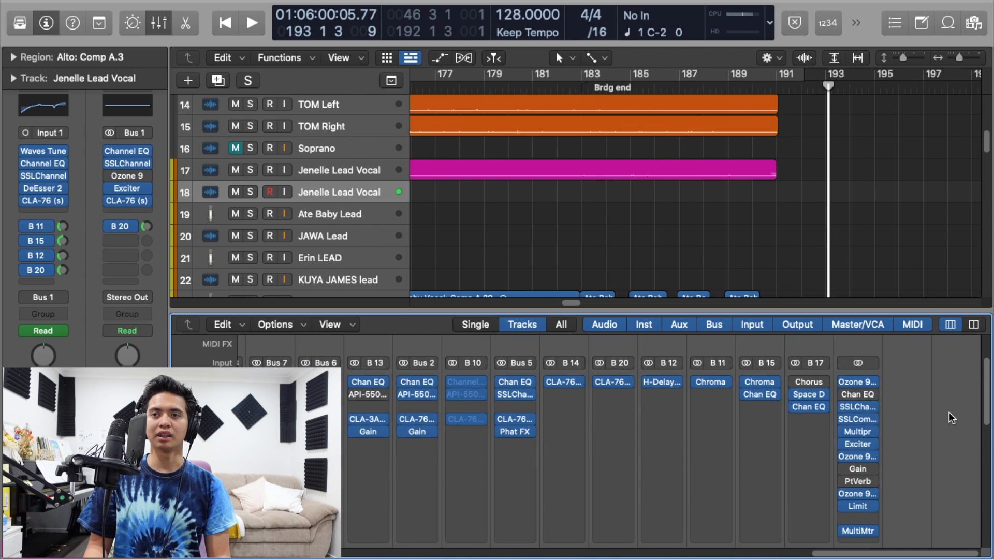
scroll(949, 412, up, 3)
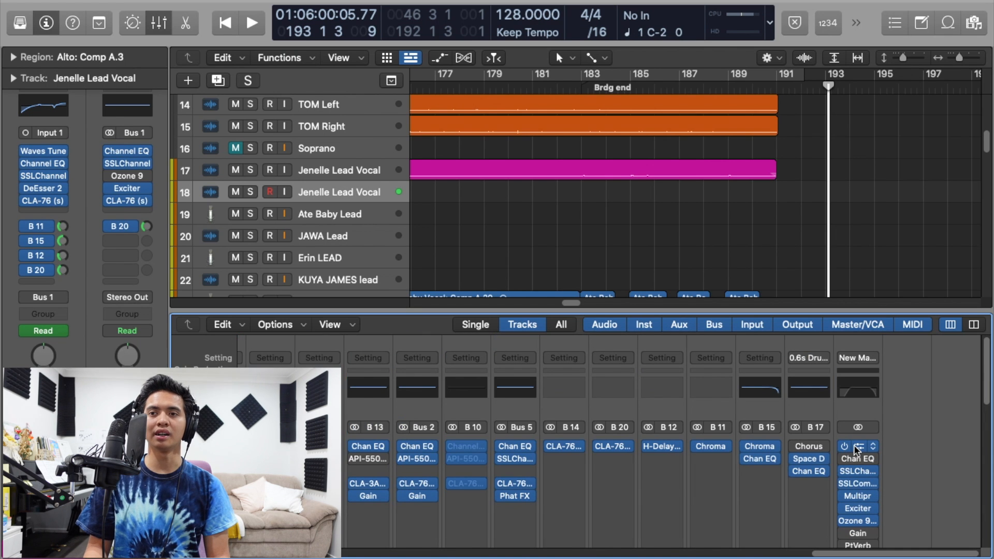
click(855, 448)
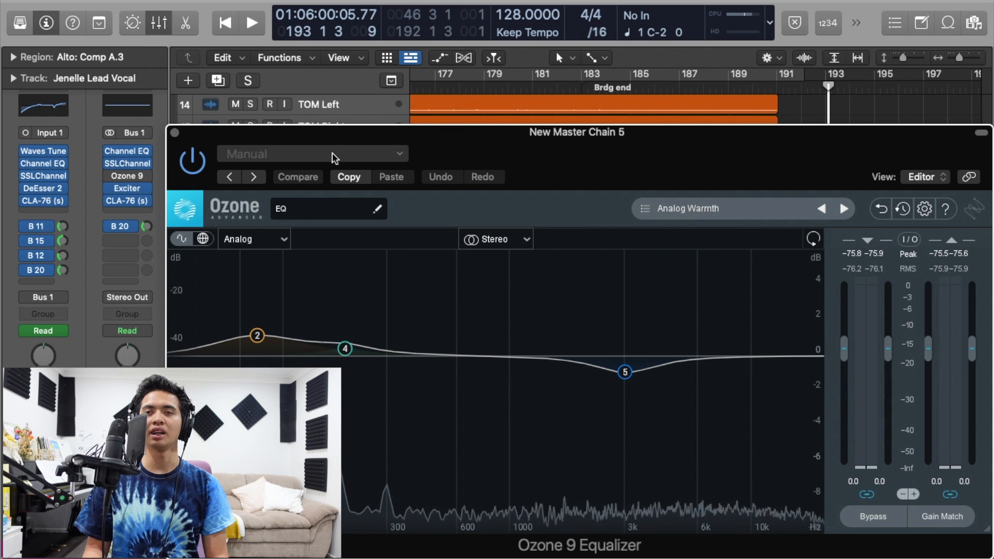
click(175, 133)
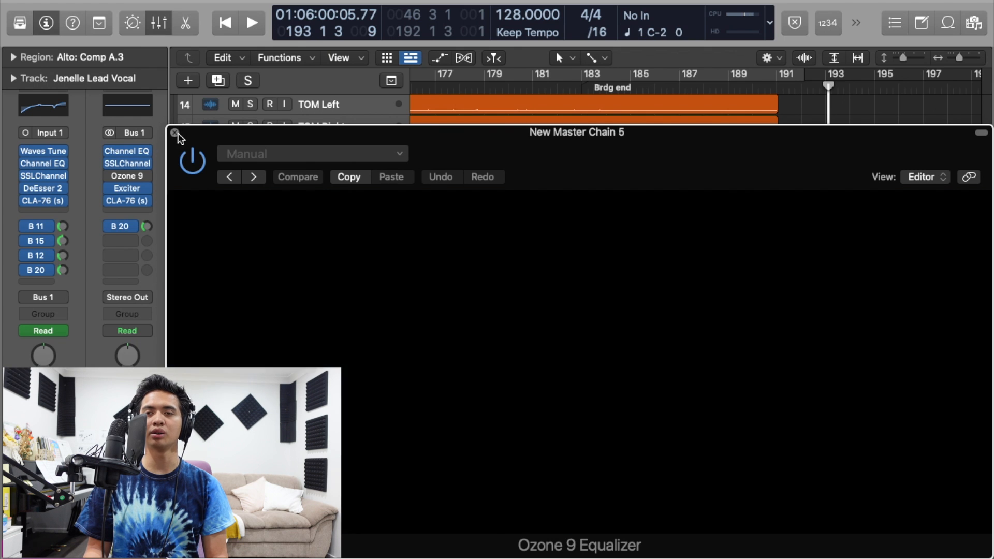
Step: Open the SSLChannel and SSLComp plug-ins of the master chain to review their settings
scroll(893, 453, down, 2)
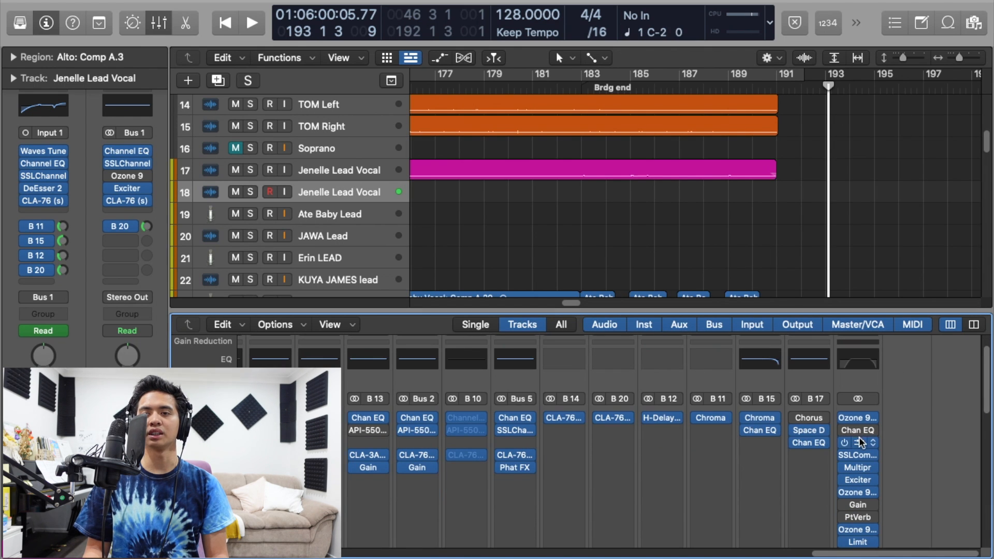
click(859, 440)
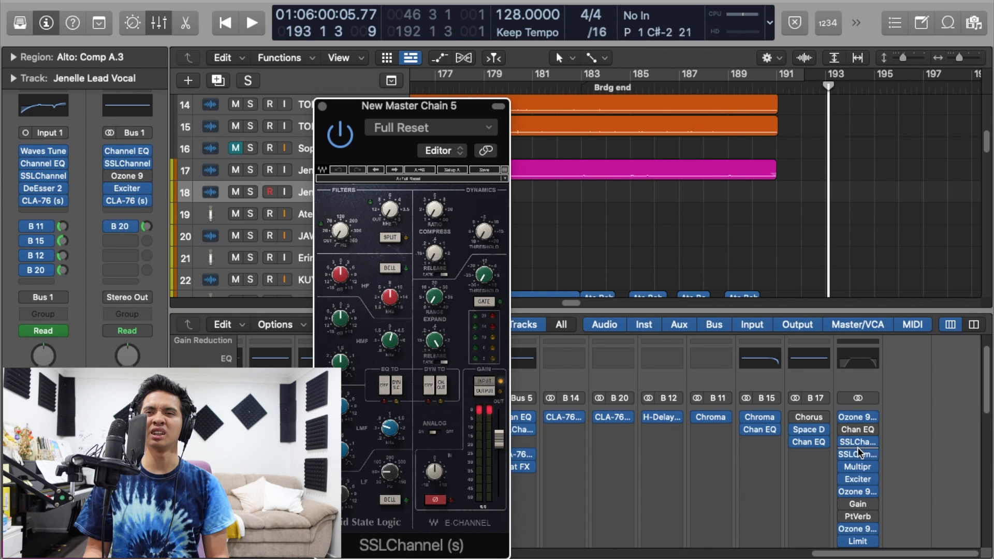
click(859, 451)
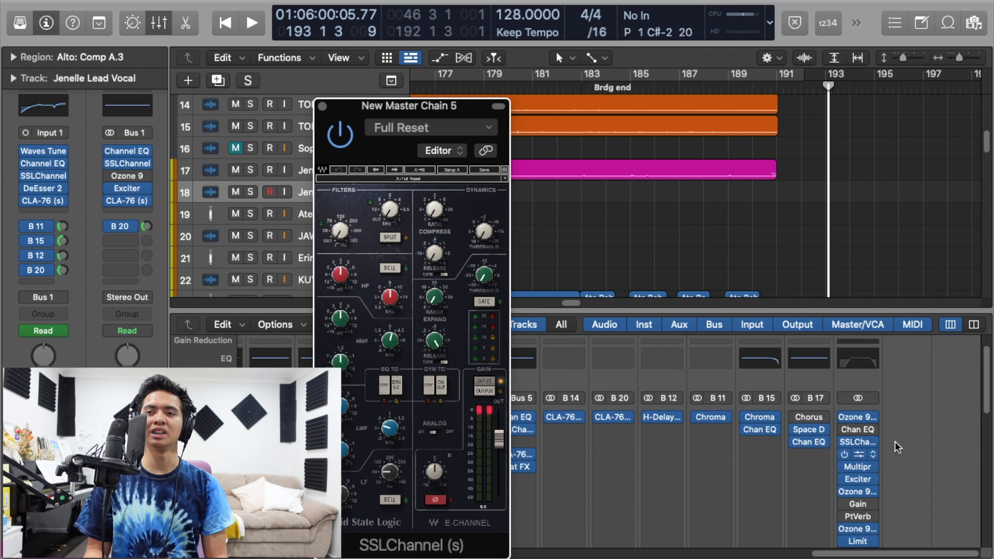
Step: Inspect the master chain's Multipressor settings, and close both the Multipressor and SSLComp windows
scroll(923, 450, down, 2)
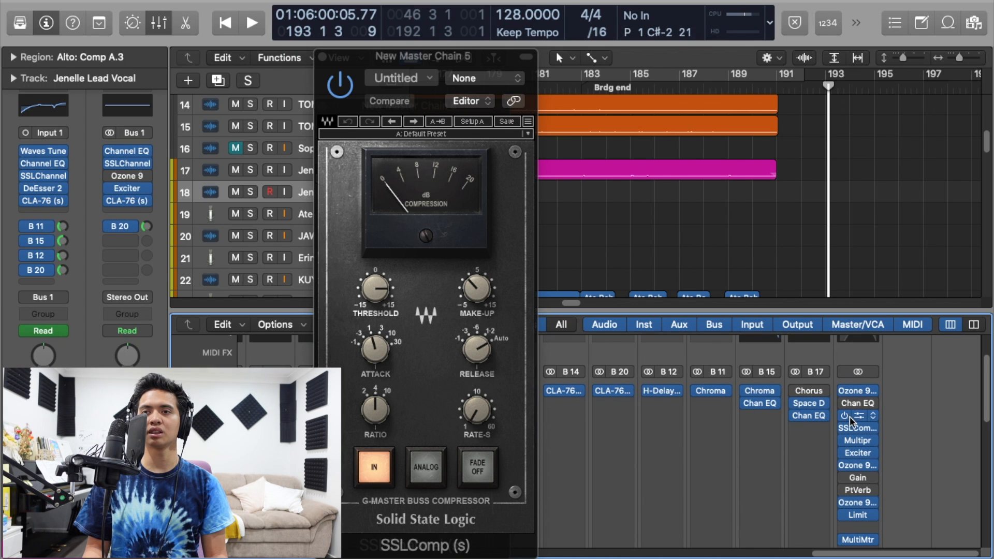
click(856, 437)
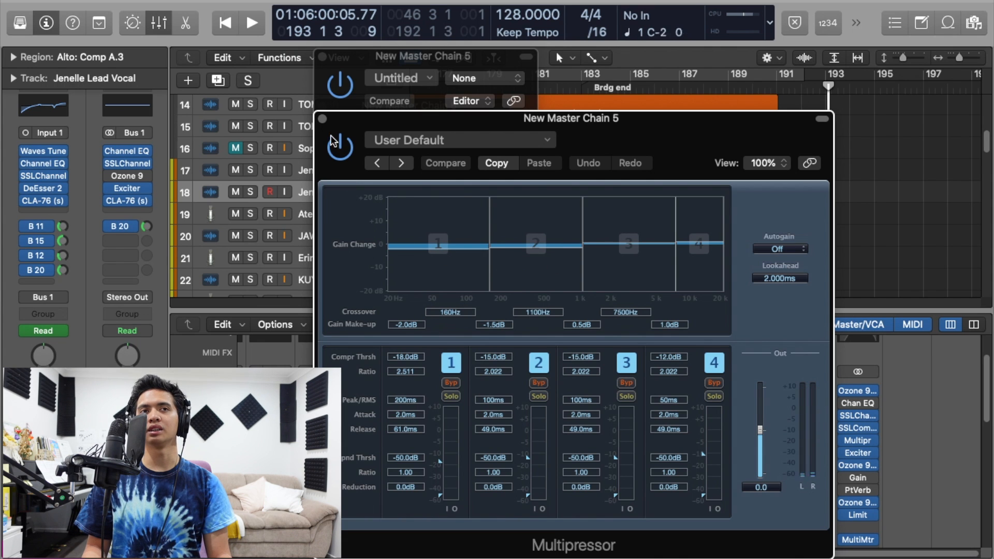
click(323, 120)
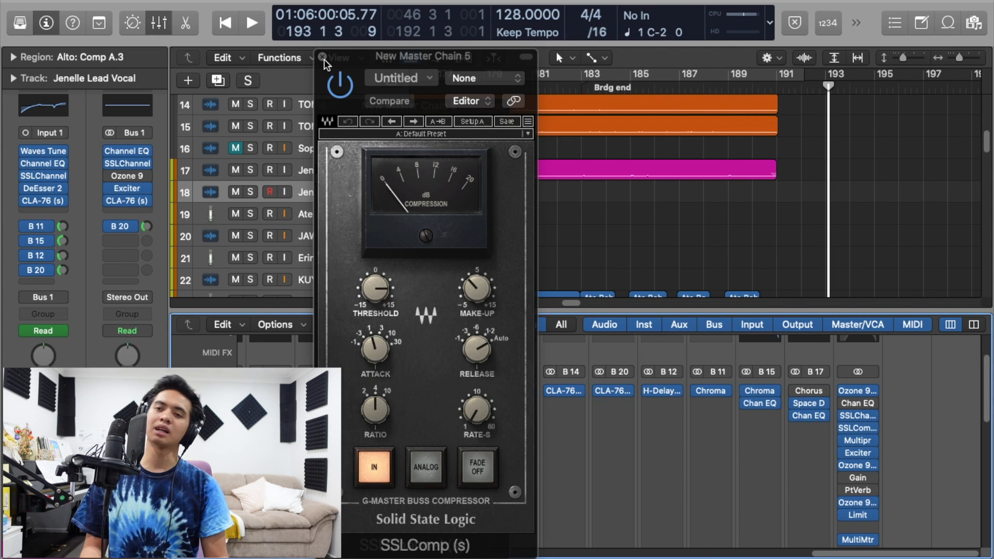
click(323, 56)
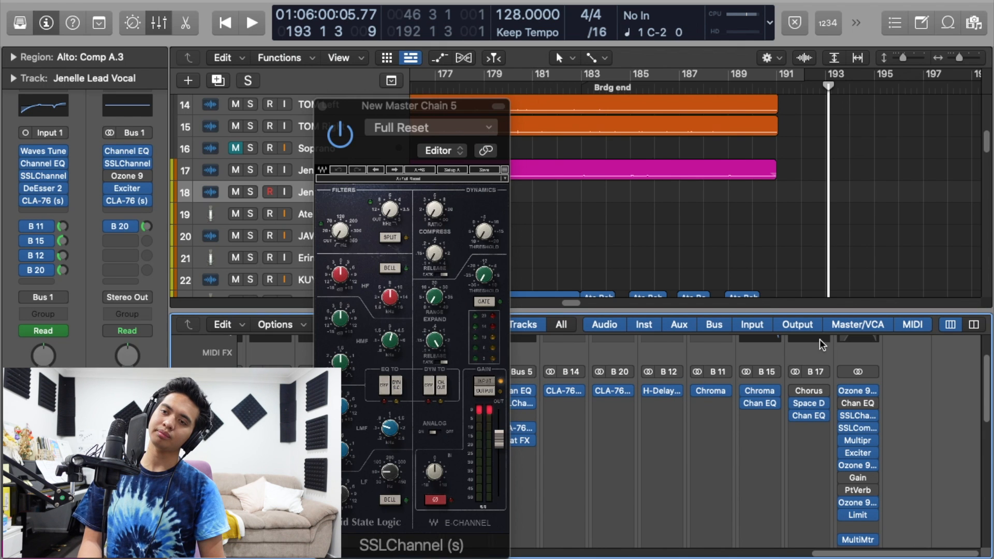
Step: Inspect the Ozone 9 Imager settings on the New Master Chain 5 channel, and close the plug-in
click(866, 465)
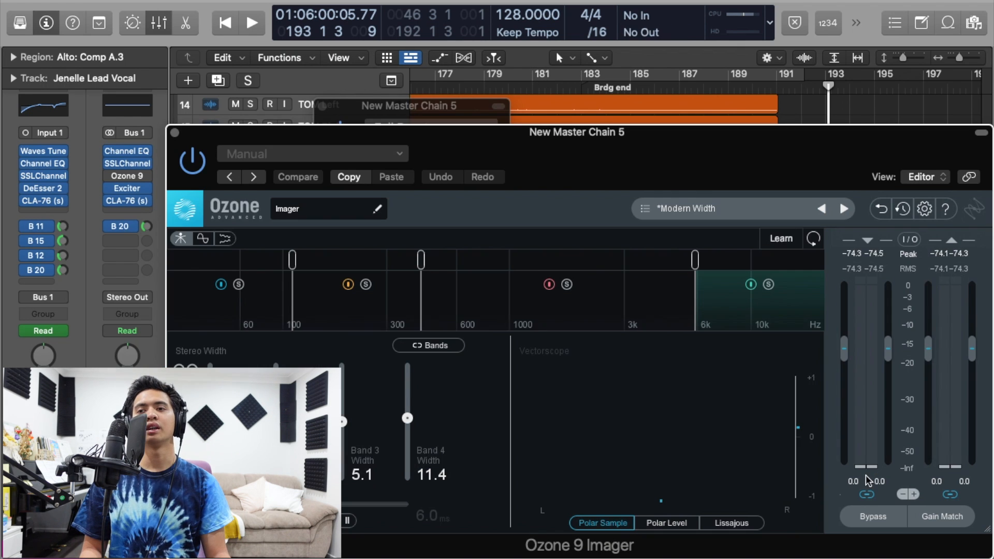
drag(560, 136, 494, 76)
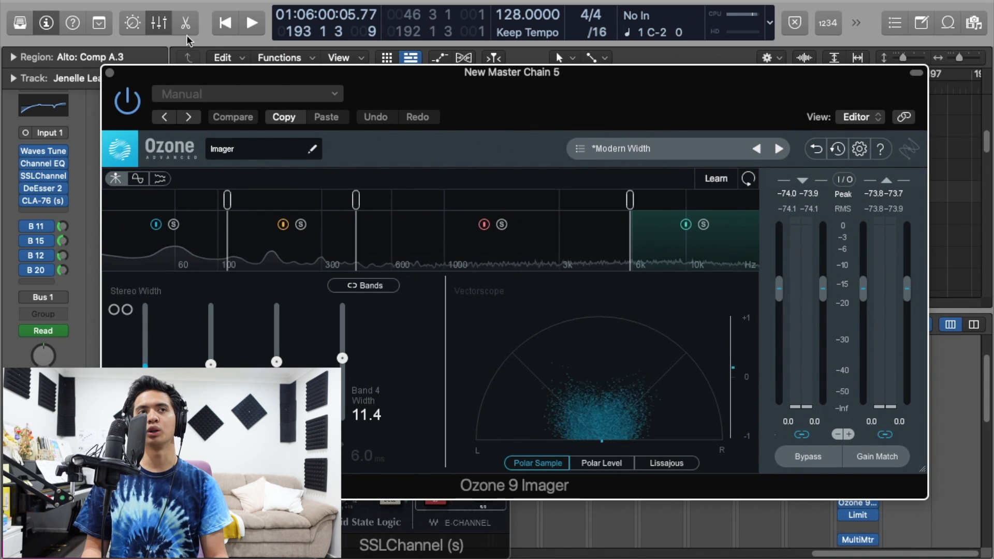
click(109, 72)
Step: Inspect the Ozone 9 plug-in between PtVerb and the Limiter on the master chain, and close its window
scroll(927, 412, down, 2)
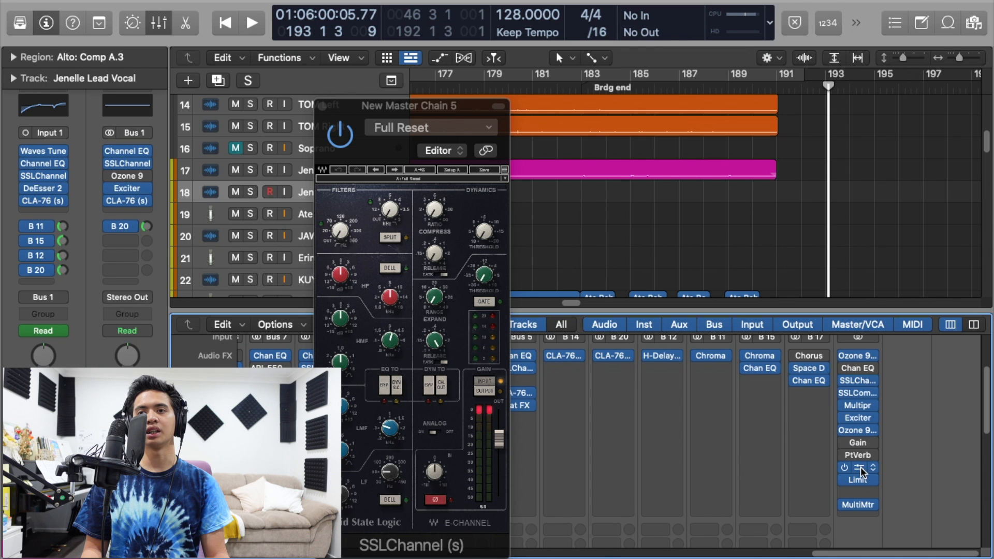
click(861, 470)
drag(558, 132, 434, 76)
click(52, 78)
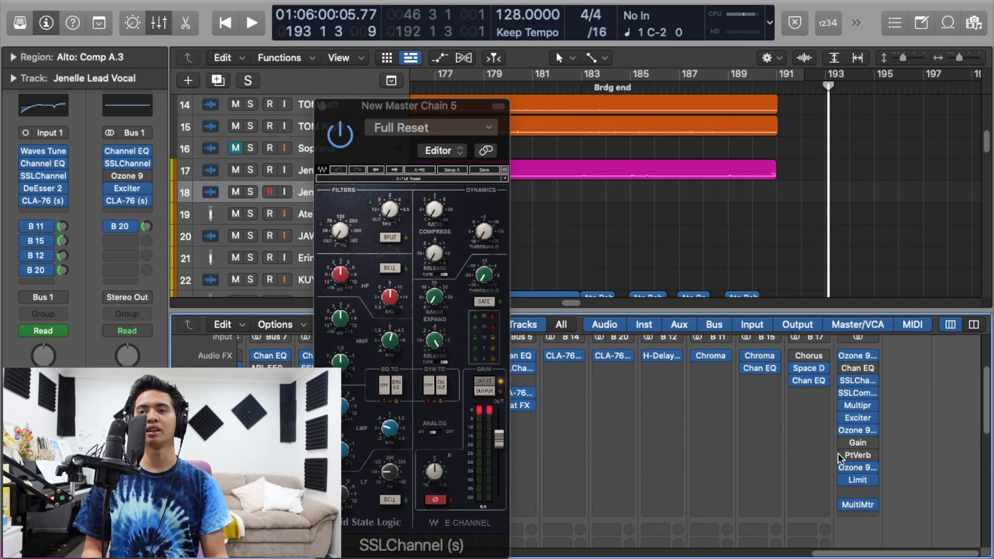
Step: Review the master chain's Limiter settings, and close both the Limiter and SSLChannel windows
click(860, 481)
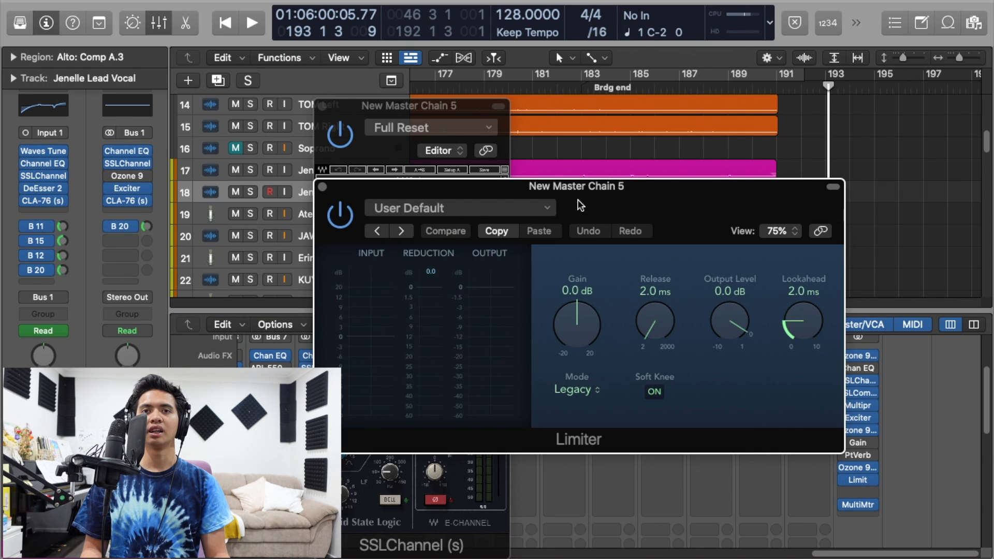
click(323, 187)
click(322, 106)
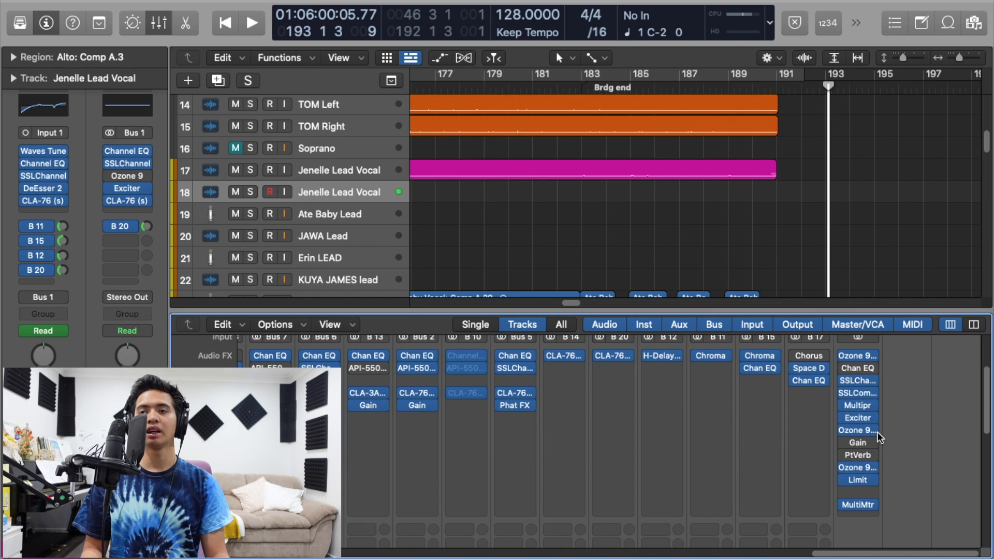
Step: Open the MultiMeter of the master chain and move its window clear of the timeline ruler
scroll(875, 487, down, 3)
click(860, 471)
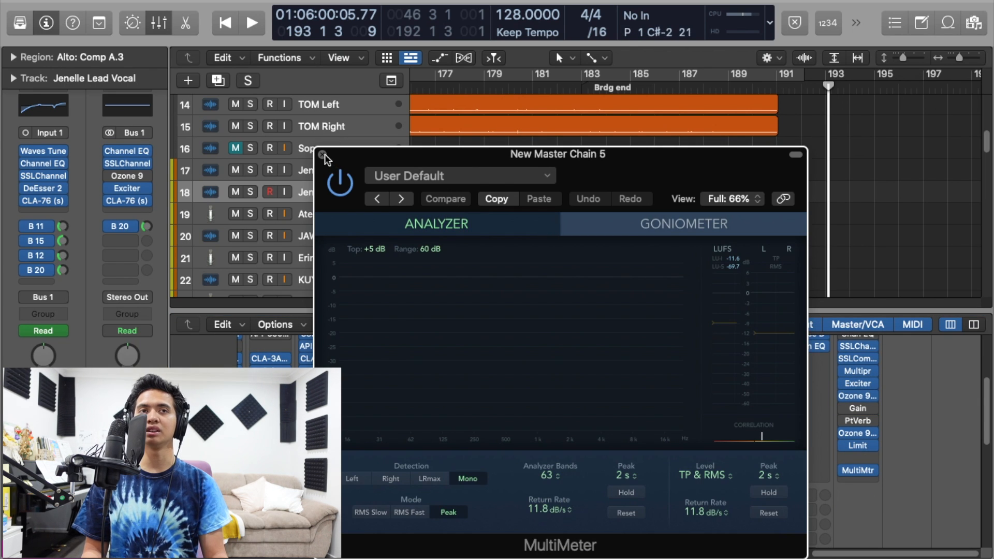
drag(498, 145, 479, 239)
Step: Play the full mix from bar 178 while watching the MultiMeter's analyzer and loudness levels, and close the meter
drag(496, 85, 460, 85)
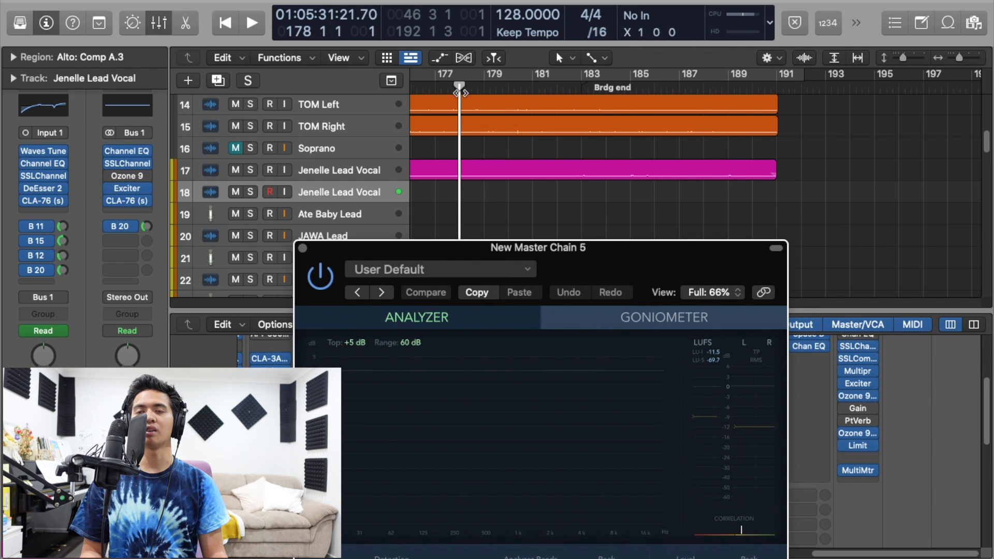
drag(646, 249, 678, 248)
key(space)
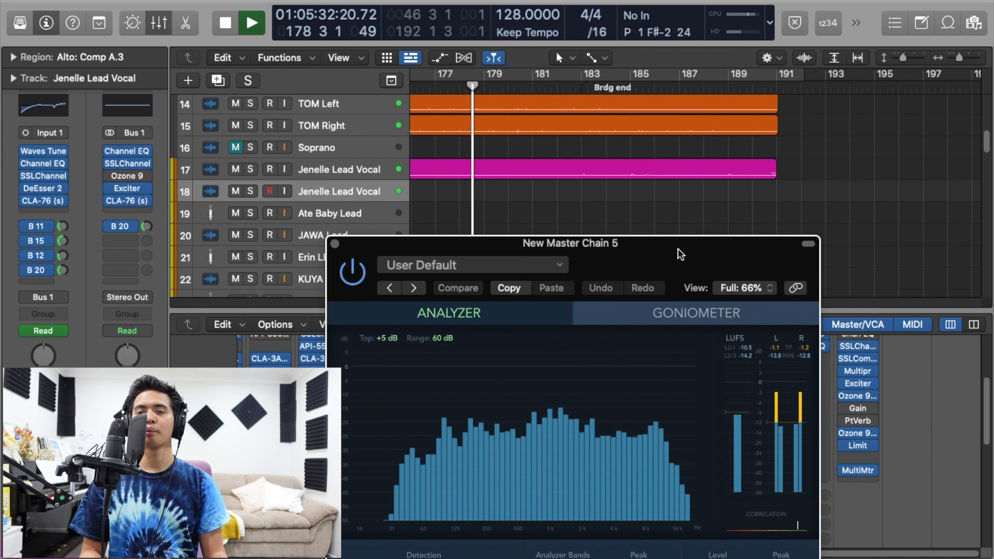
drag(772, 247, 785, 59)
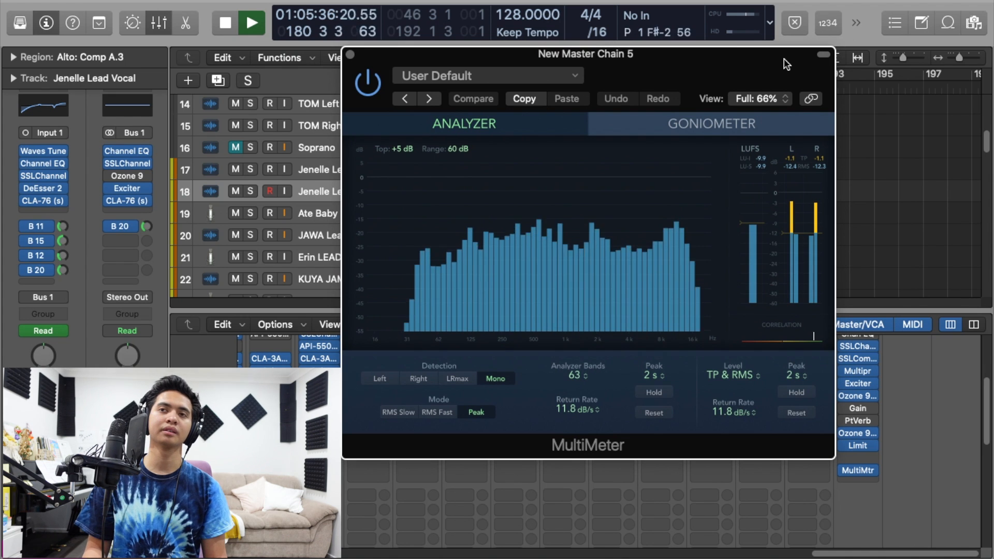
click(350, 55)
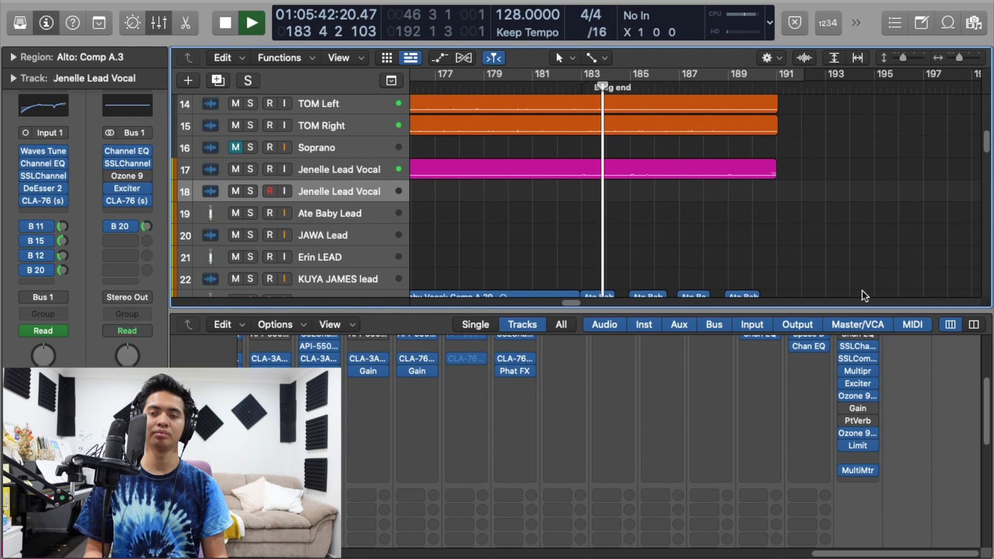
Step: Hide the mixer and view the choir tracks around the Brdg end section as the mix plays
key(x)
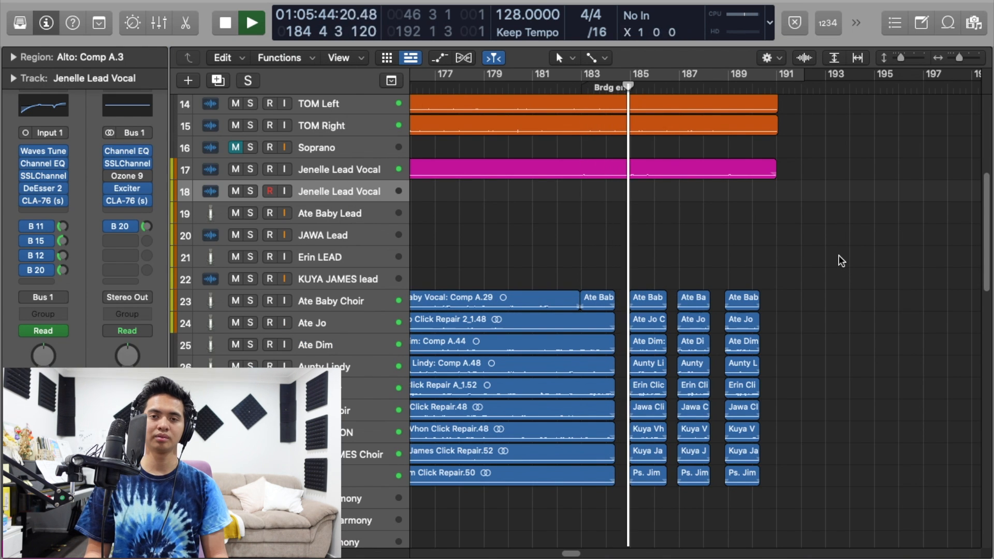
scroll(841, 260, down, 2)
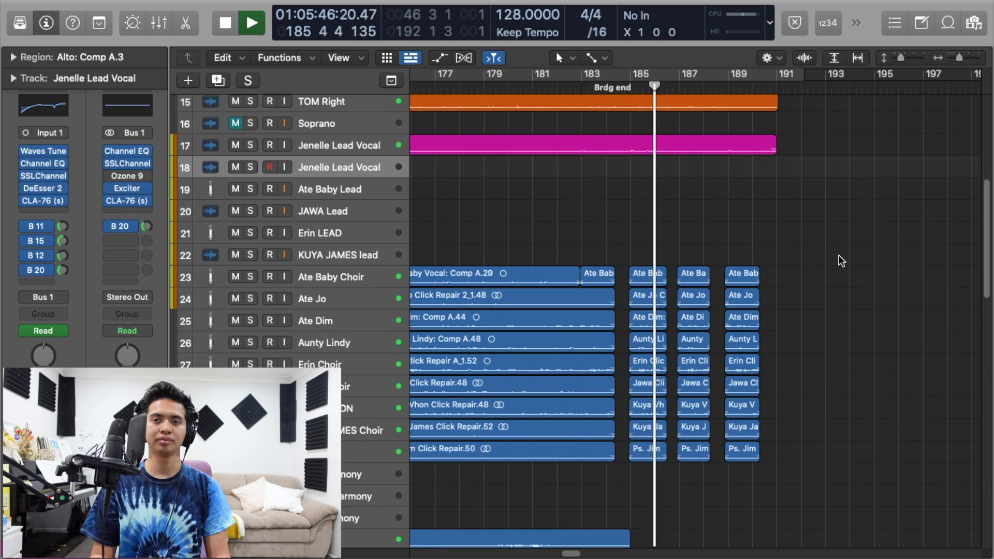
scroll(842, 260, down, 1)
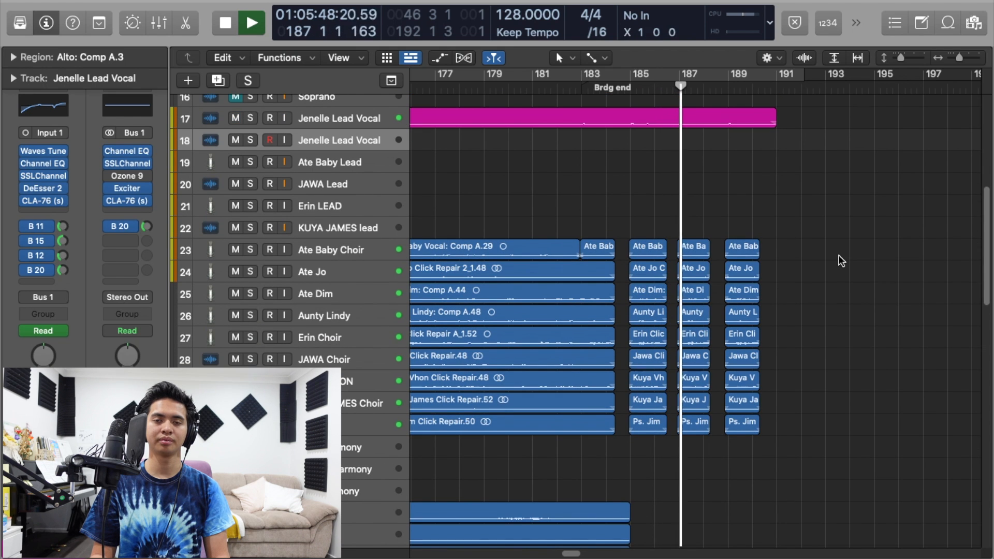